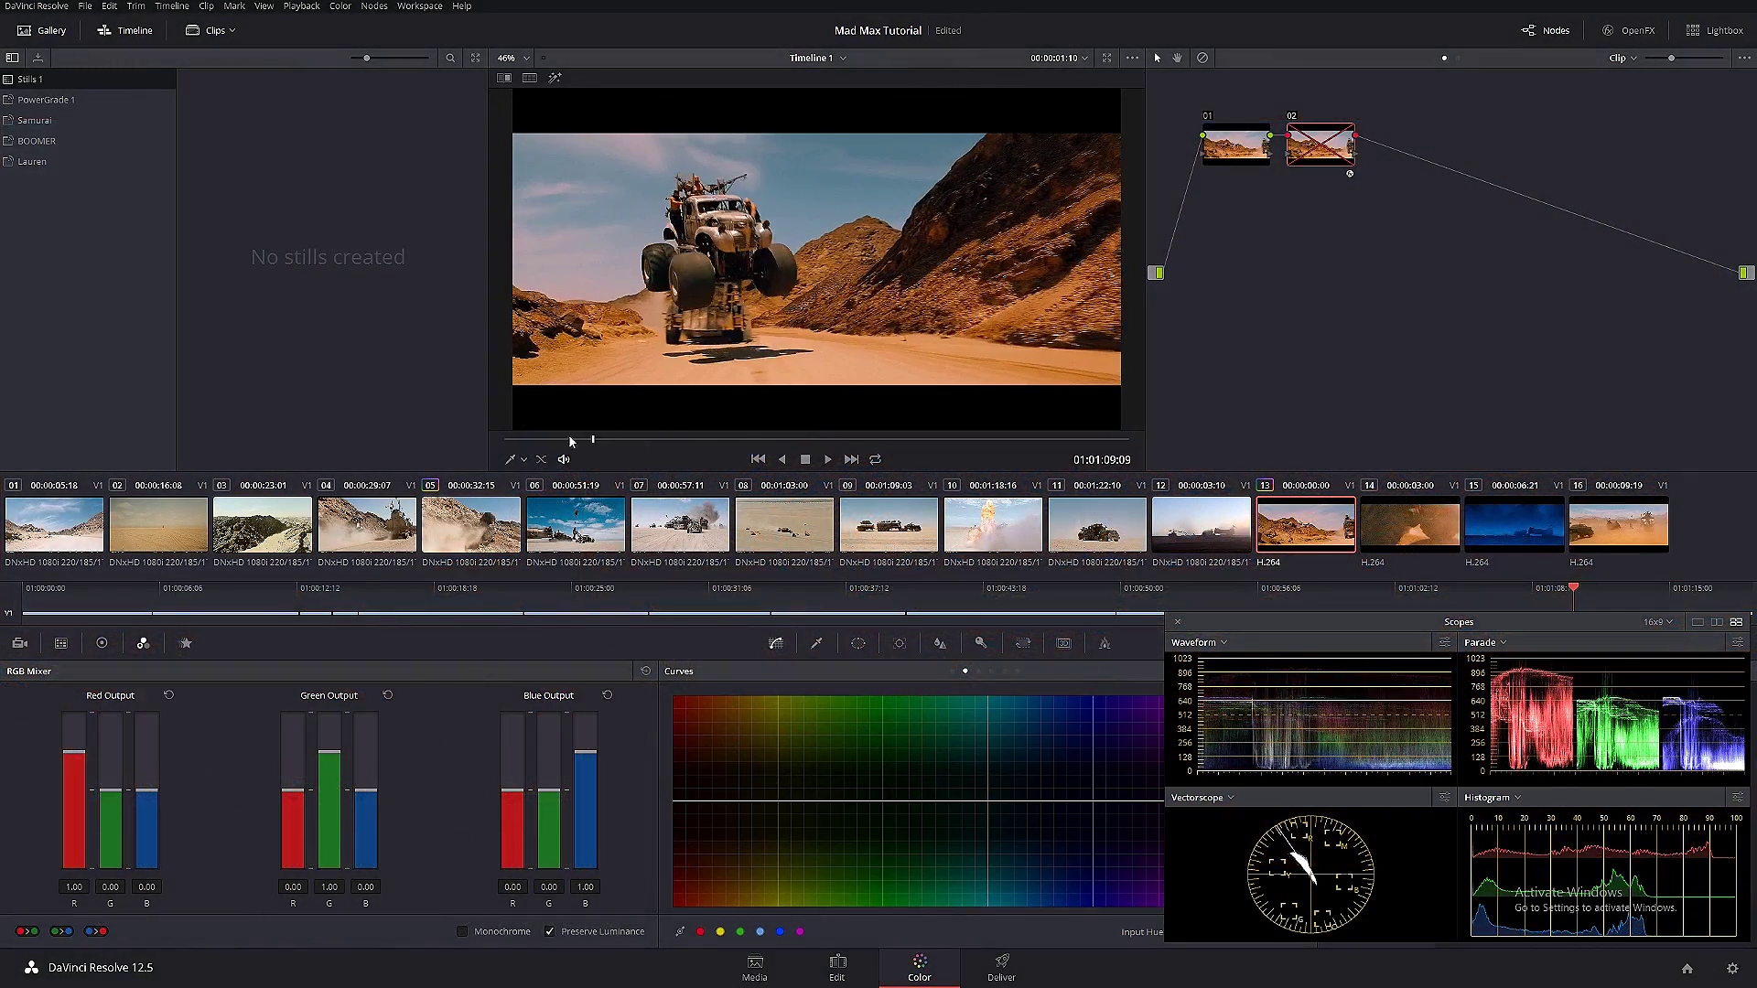
- Look over the graded reference shots in clips 13 and 15, ending on clip 13
left_click_drag(569, 442, 531, 440)
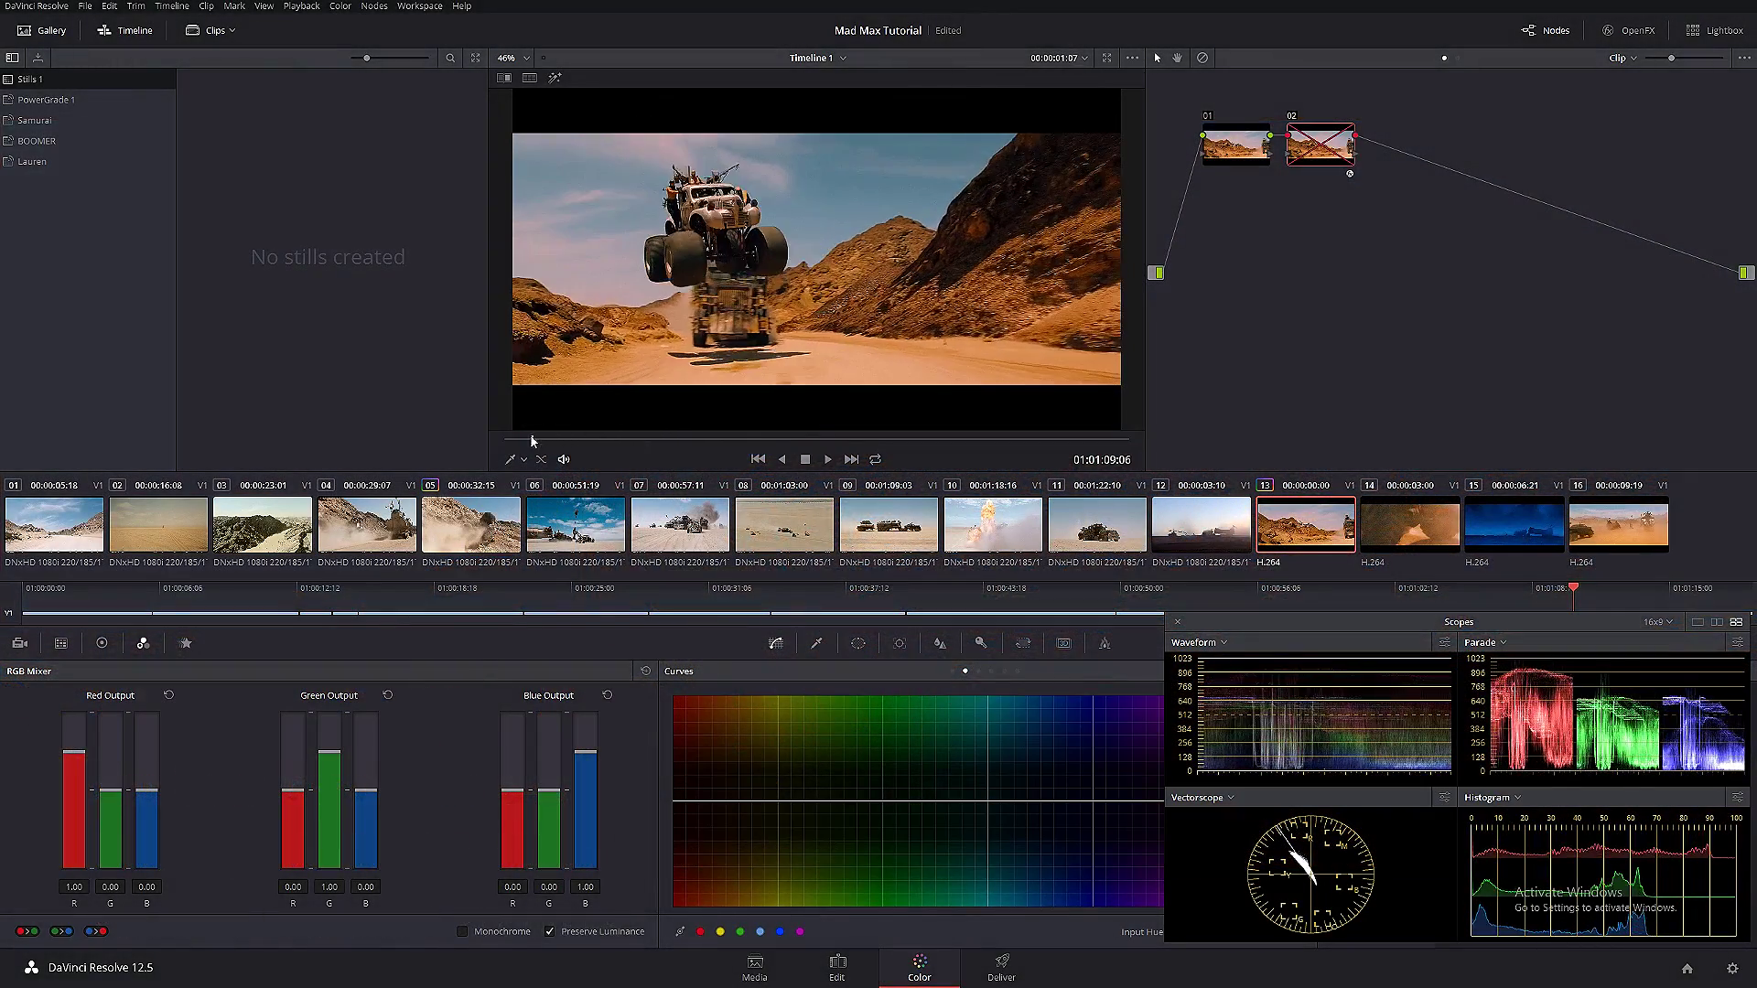
left_click(1519, 528)
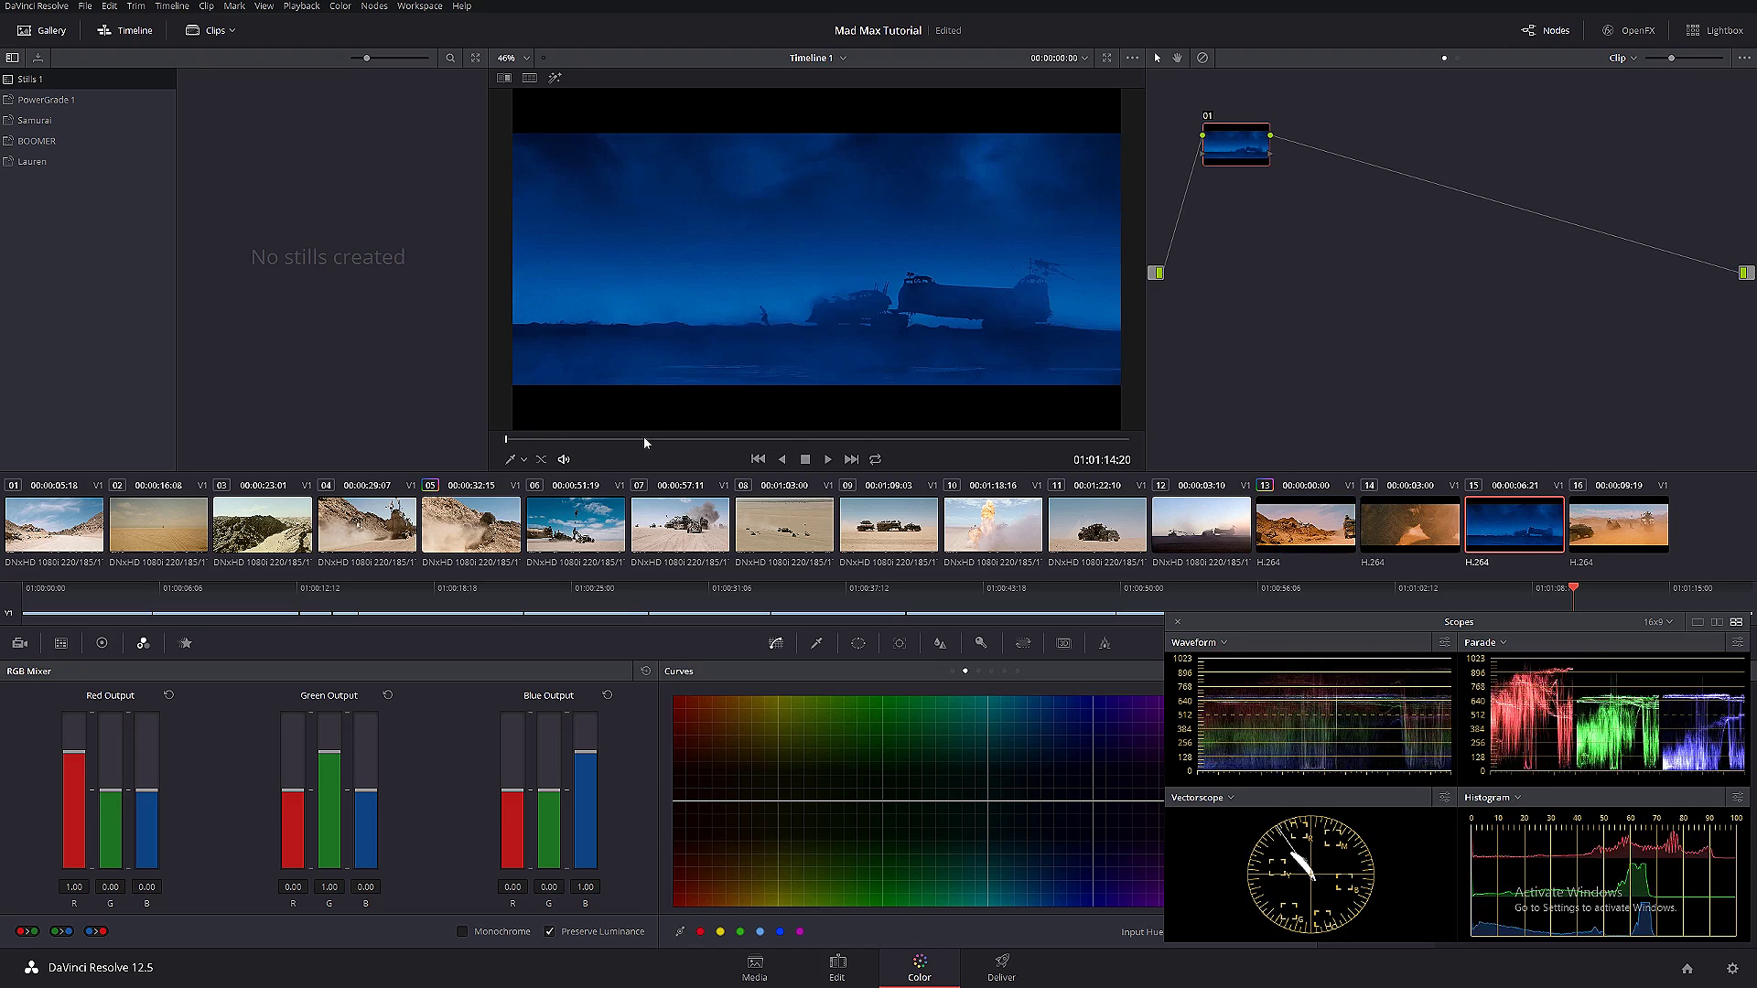
left_click(1299, 534)
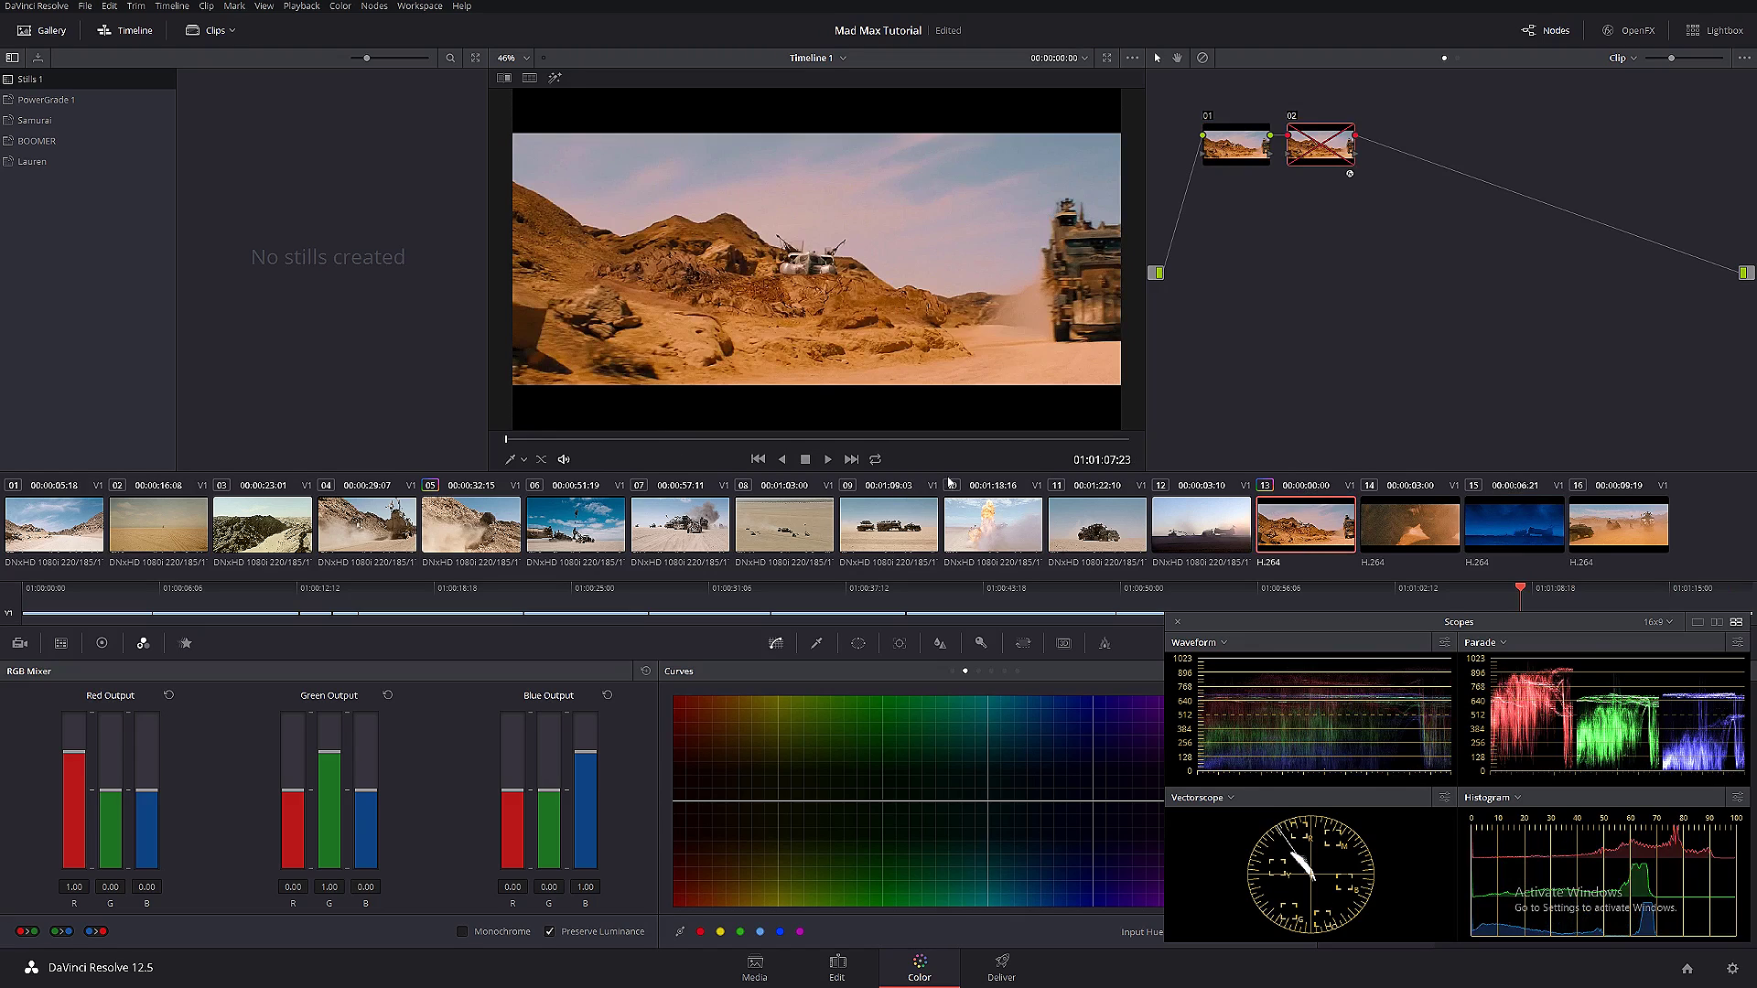
- Inspect clip 13's exposure by playing it with false-colour node 02 enabled, and disable that node again
left_click_drag(1318, 146, 1333, 151)
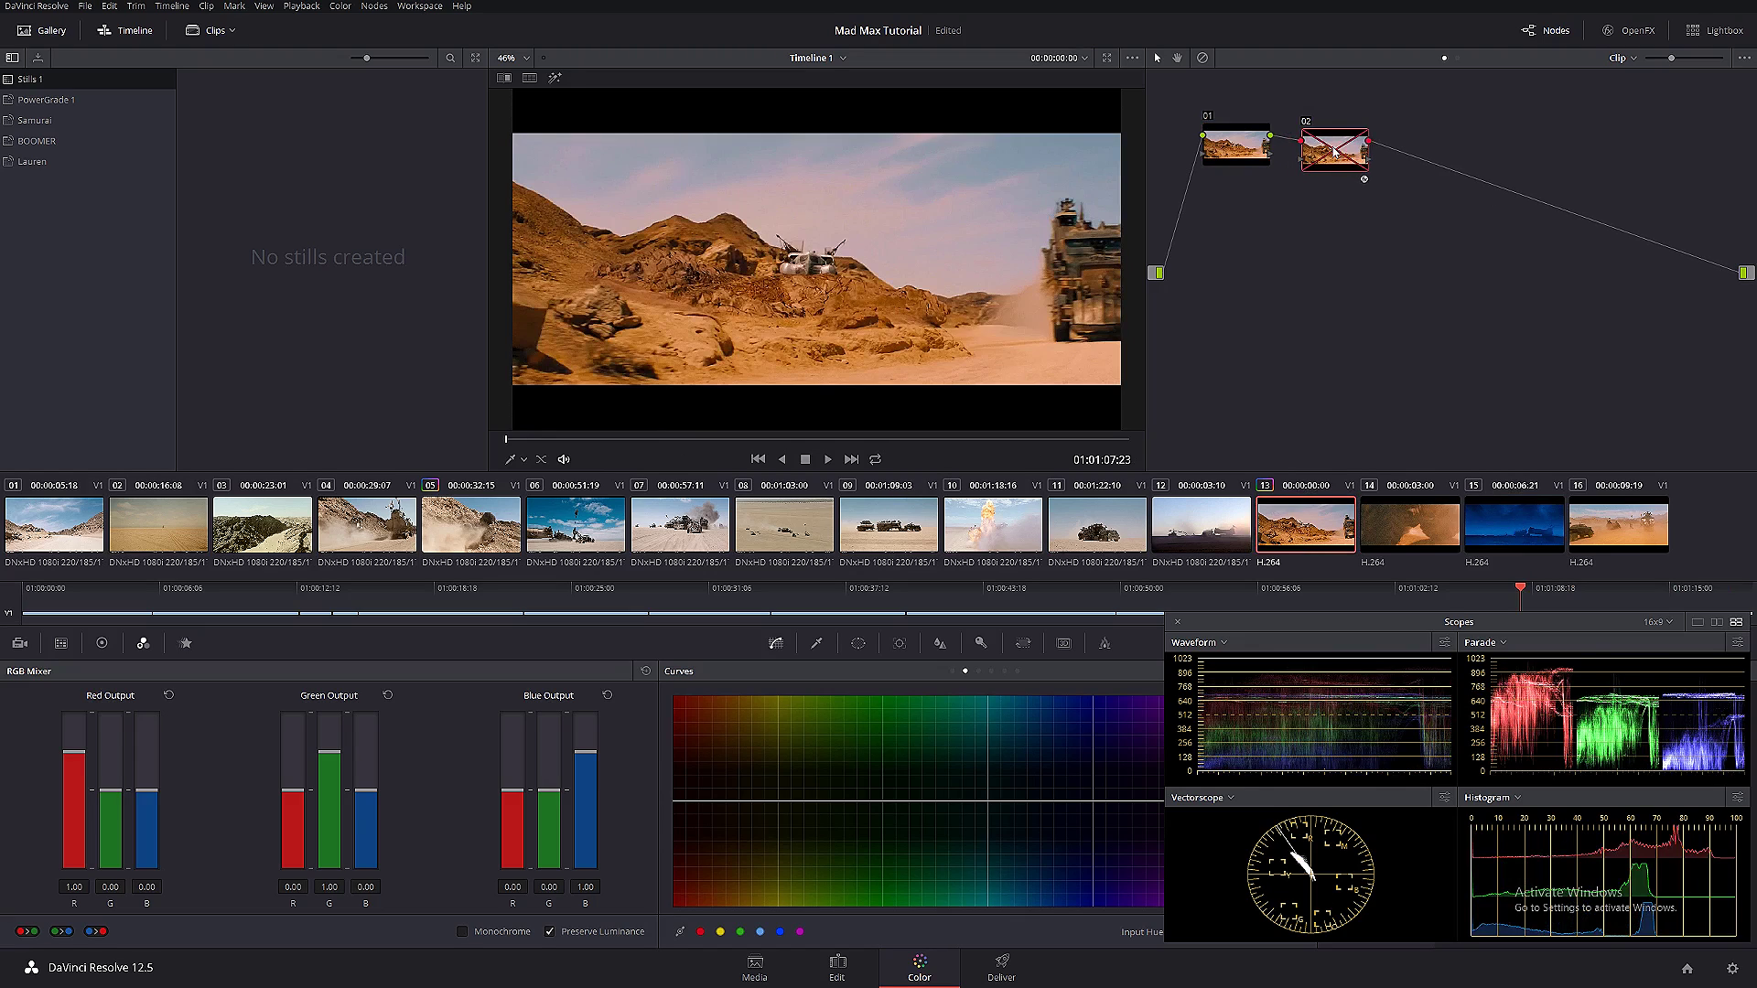
key("ctrl+d")
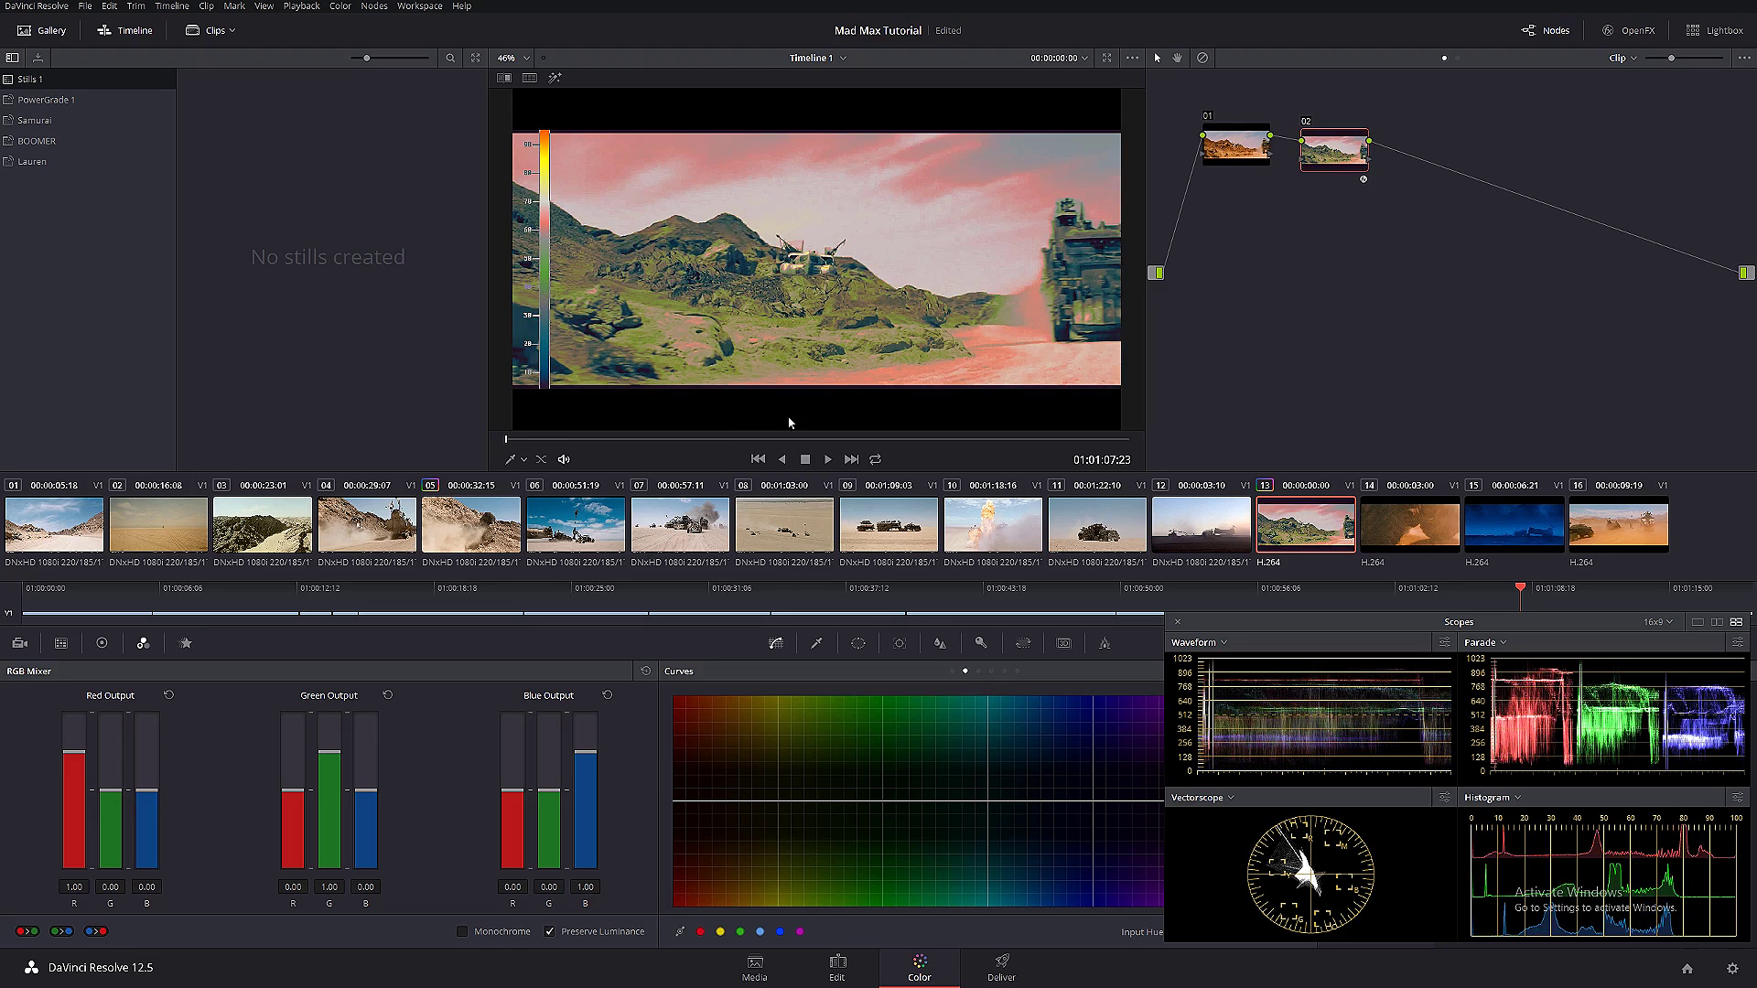
key("space")
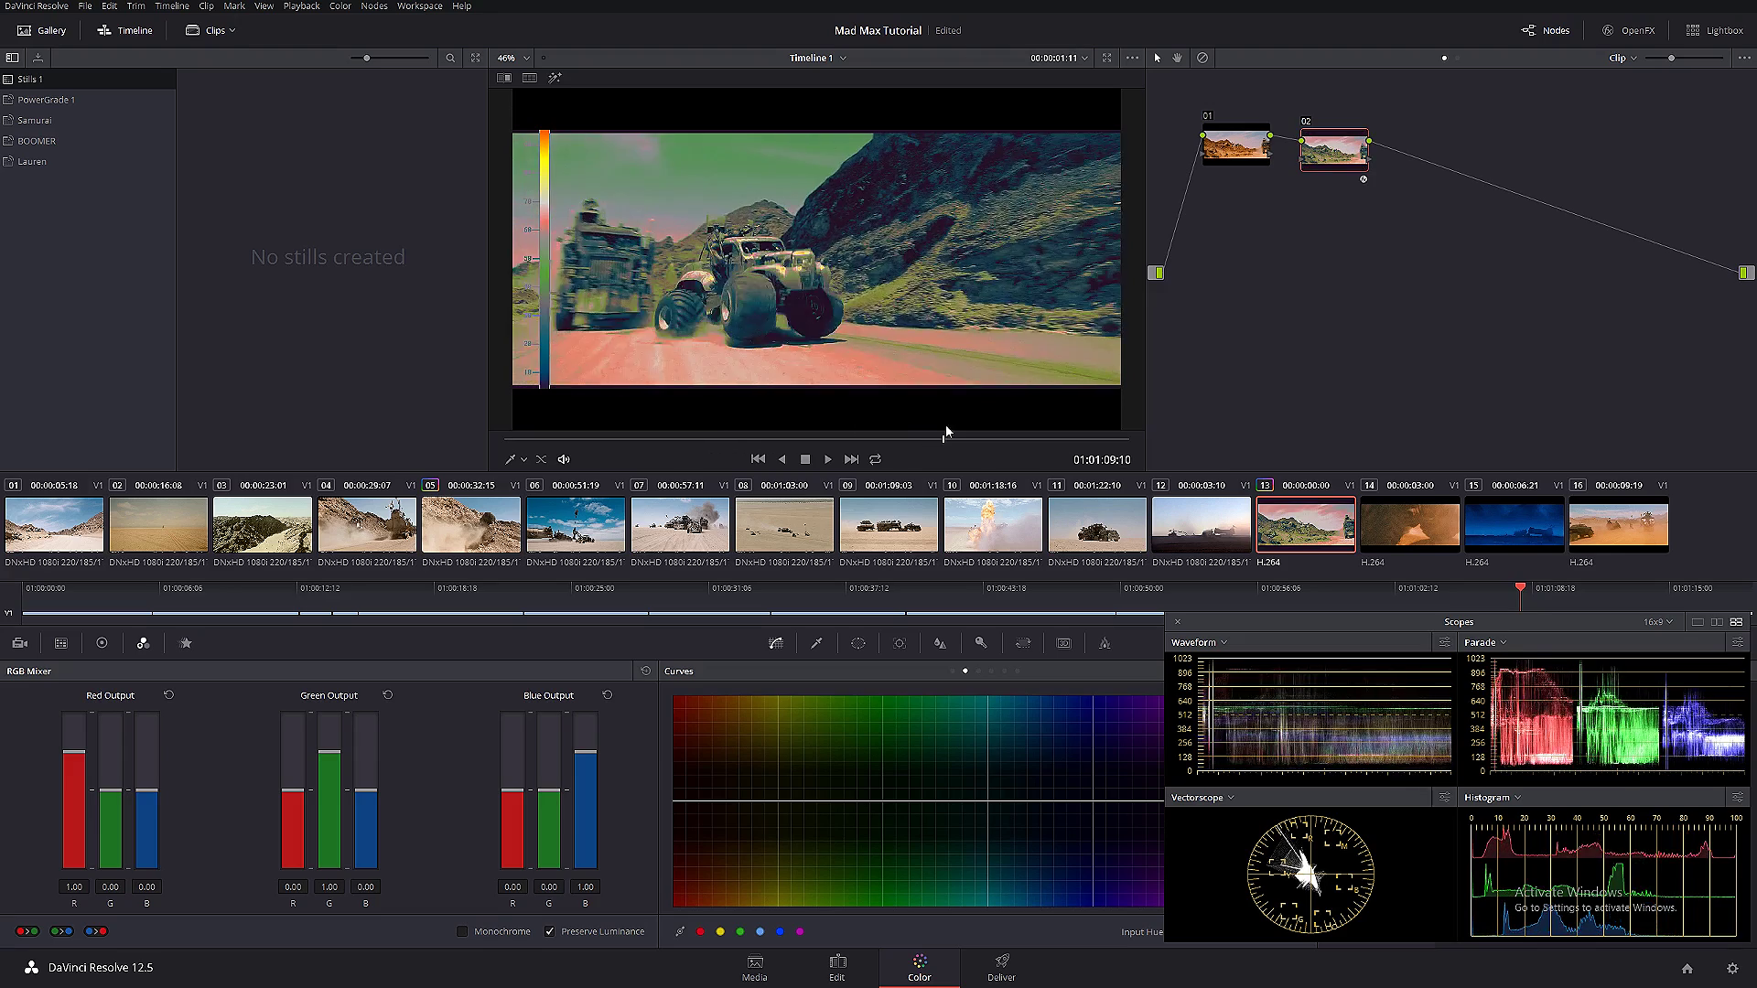
left_click(1305, 122)
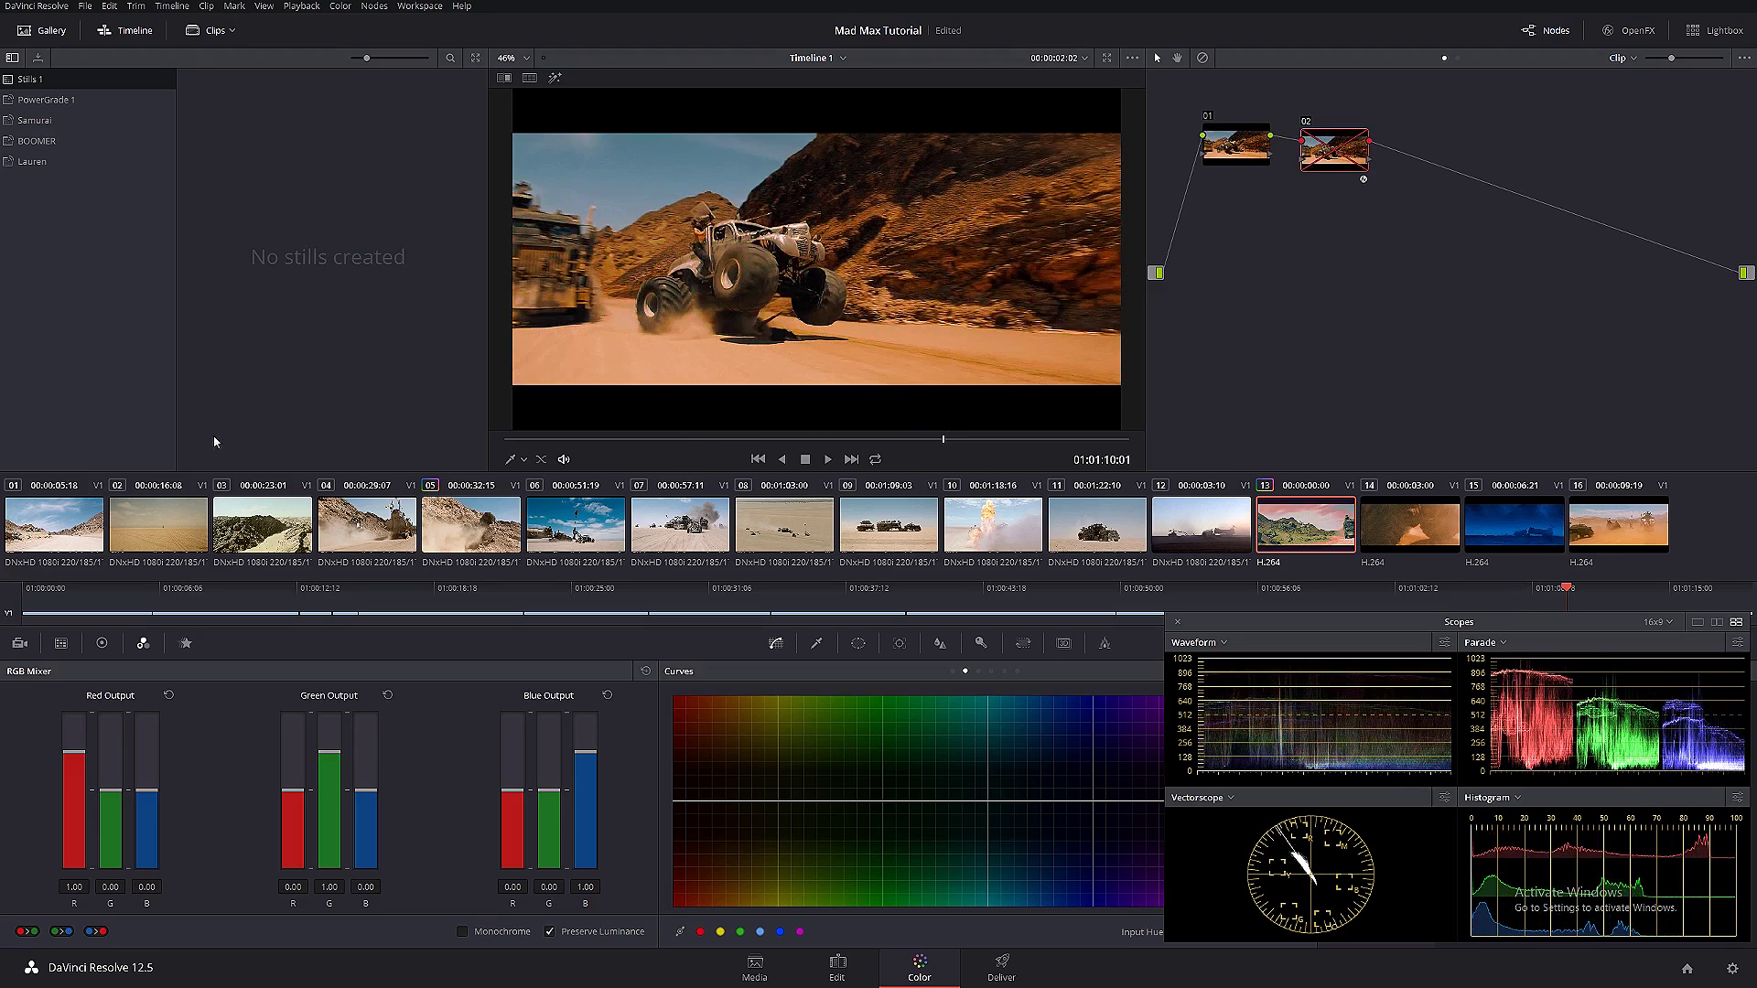
- Open clip 01, reset the timeline's output blanking and scrub through the full uncropped frame
left_click(62, 521)
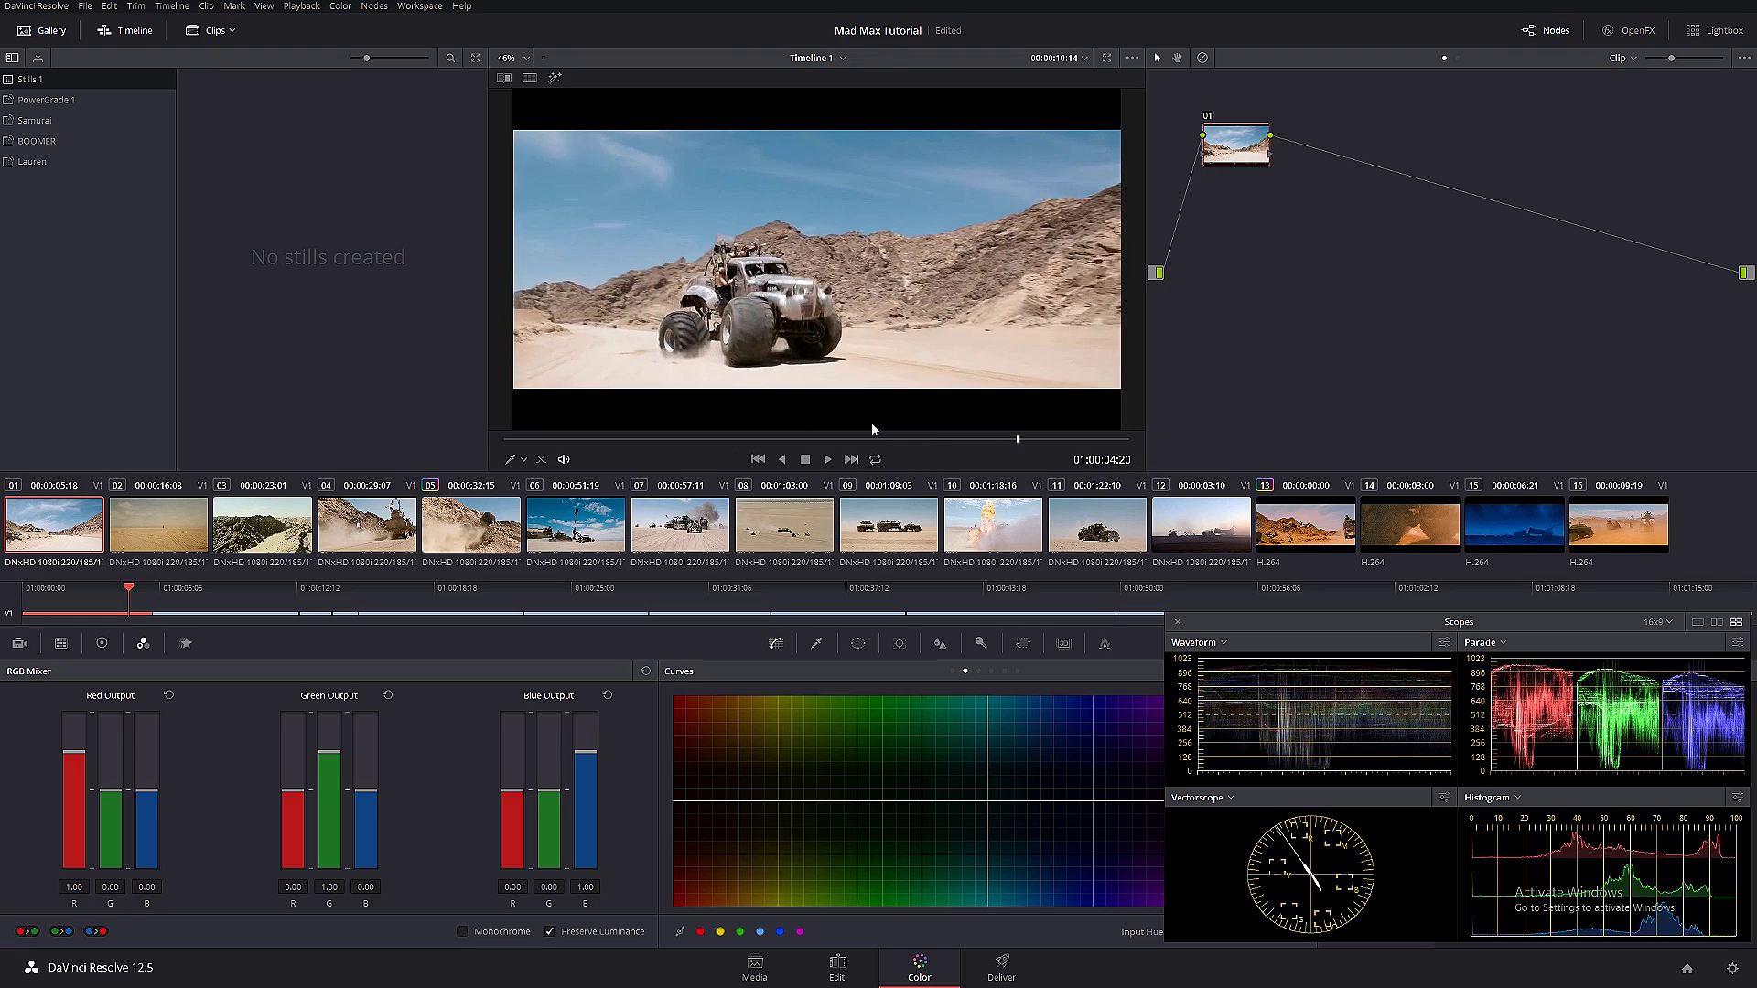
left_click(701, 440)
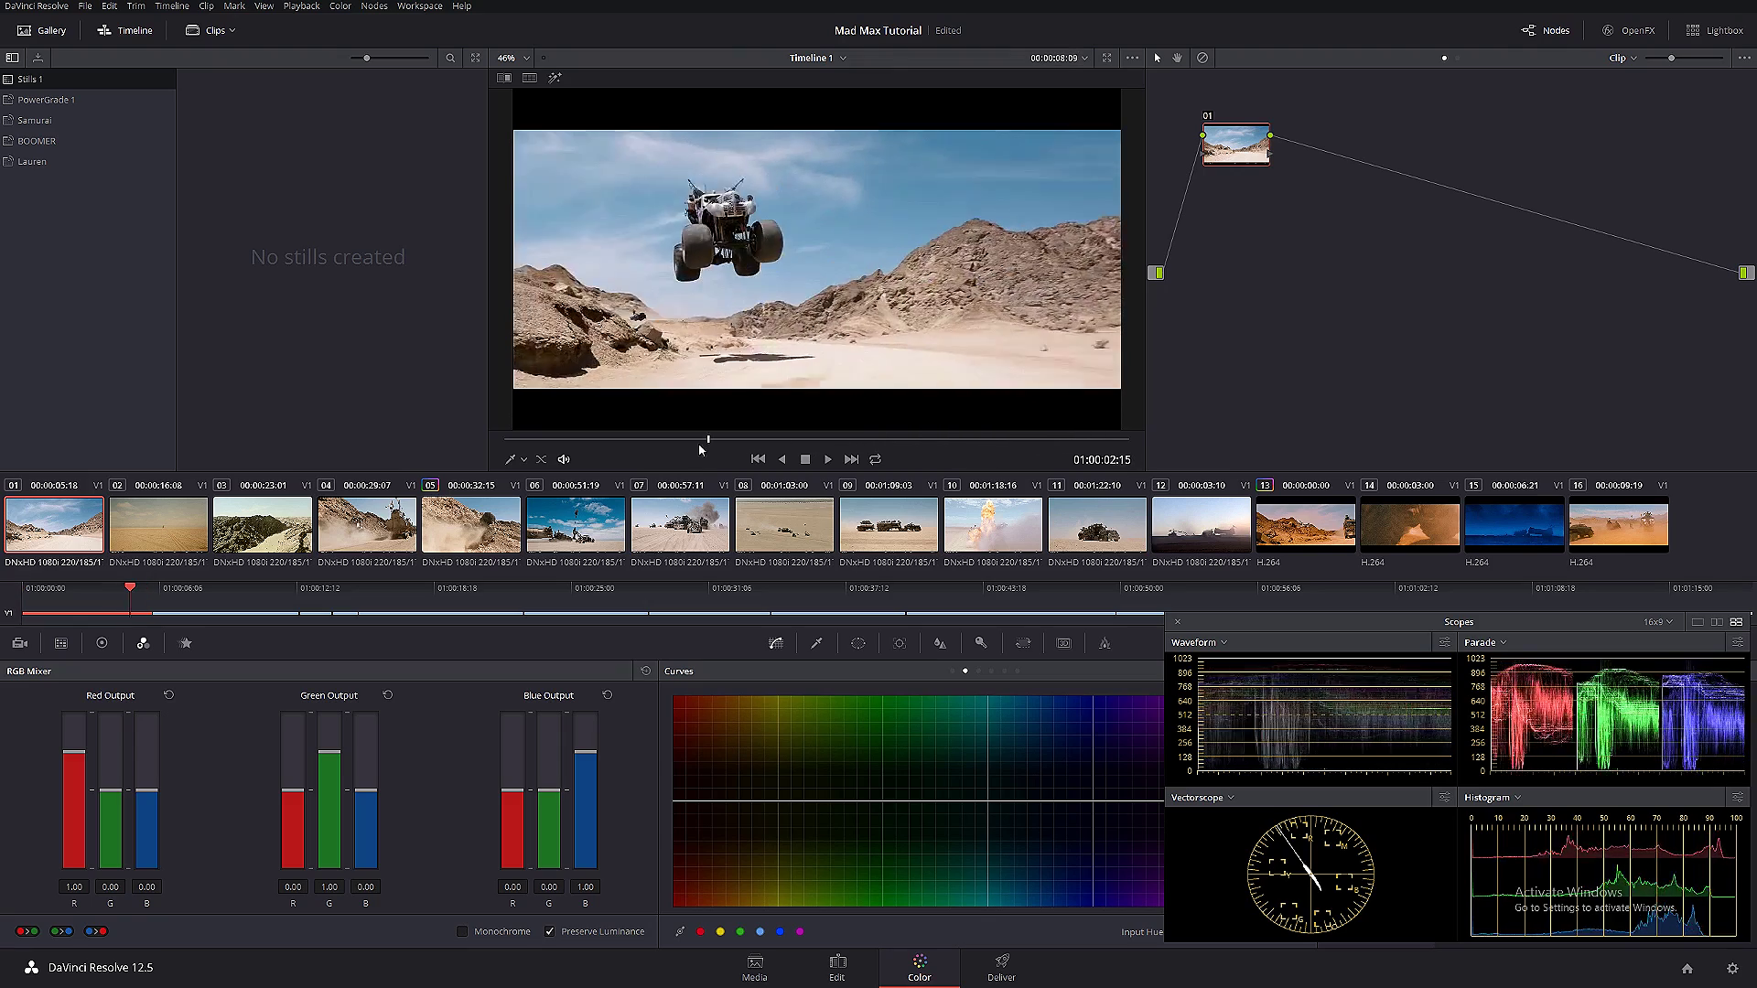
left_click(161, 7)
mouse_move(348, 353)
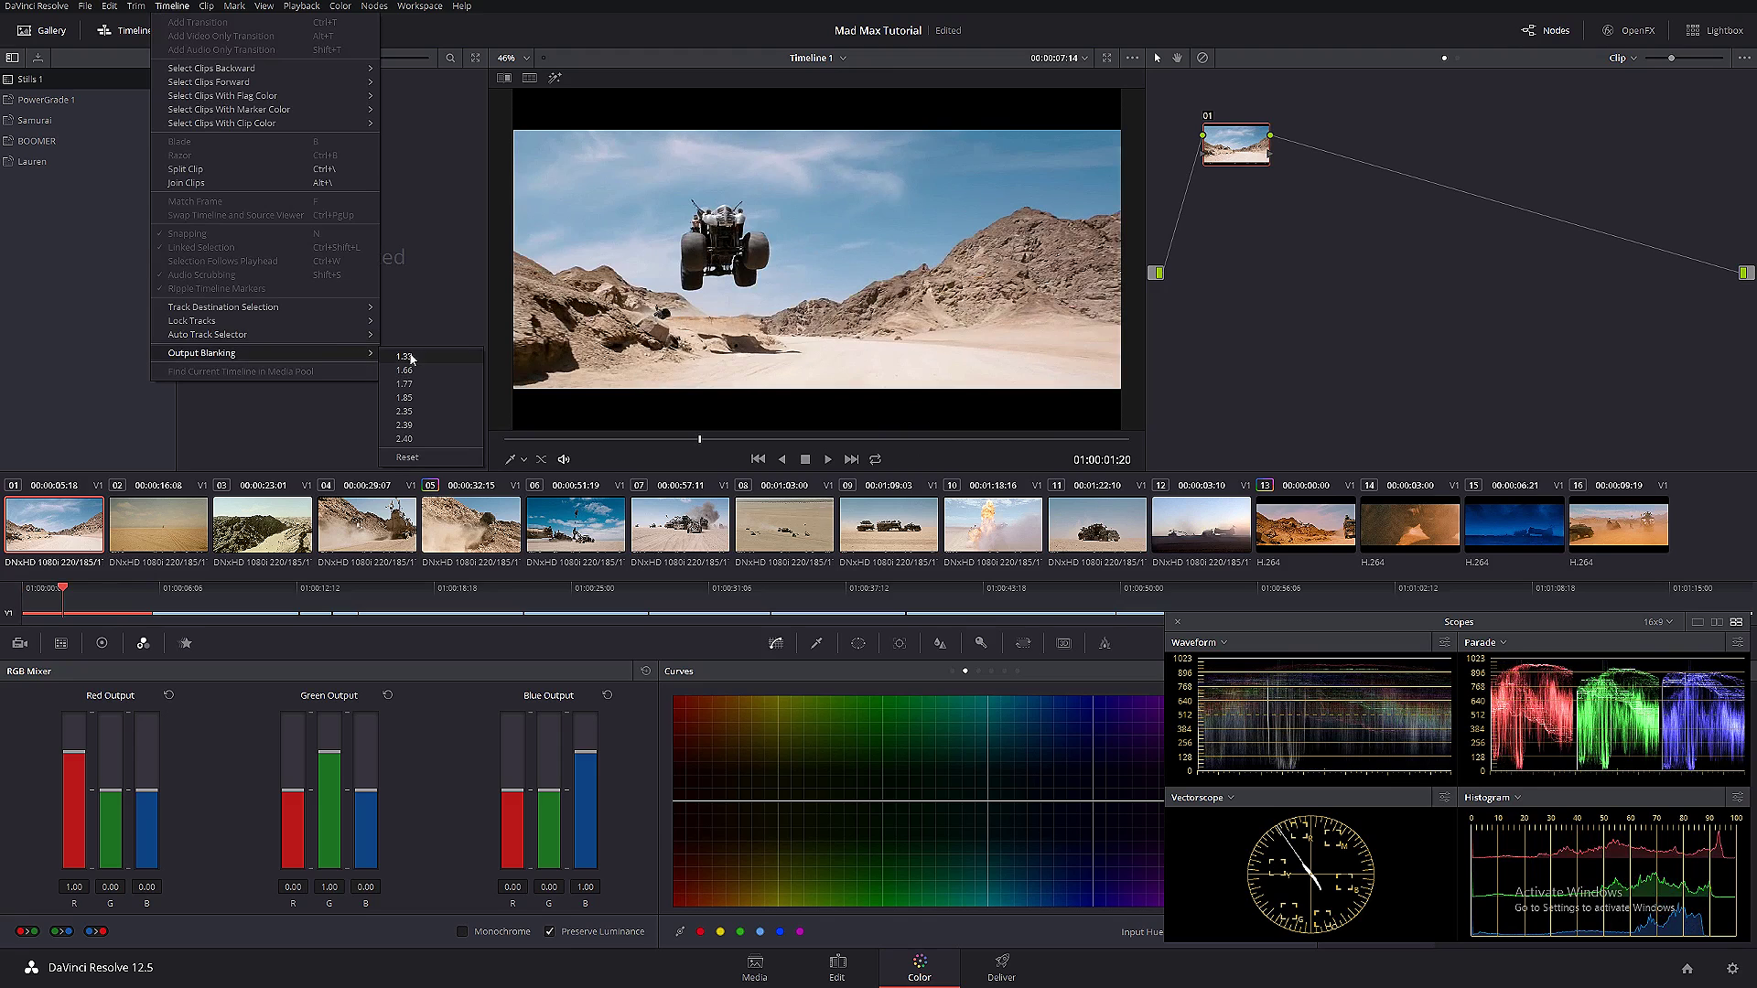
left_click(404, 456)
left_click_drag(682, 439, 924, 425)
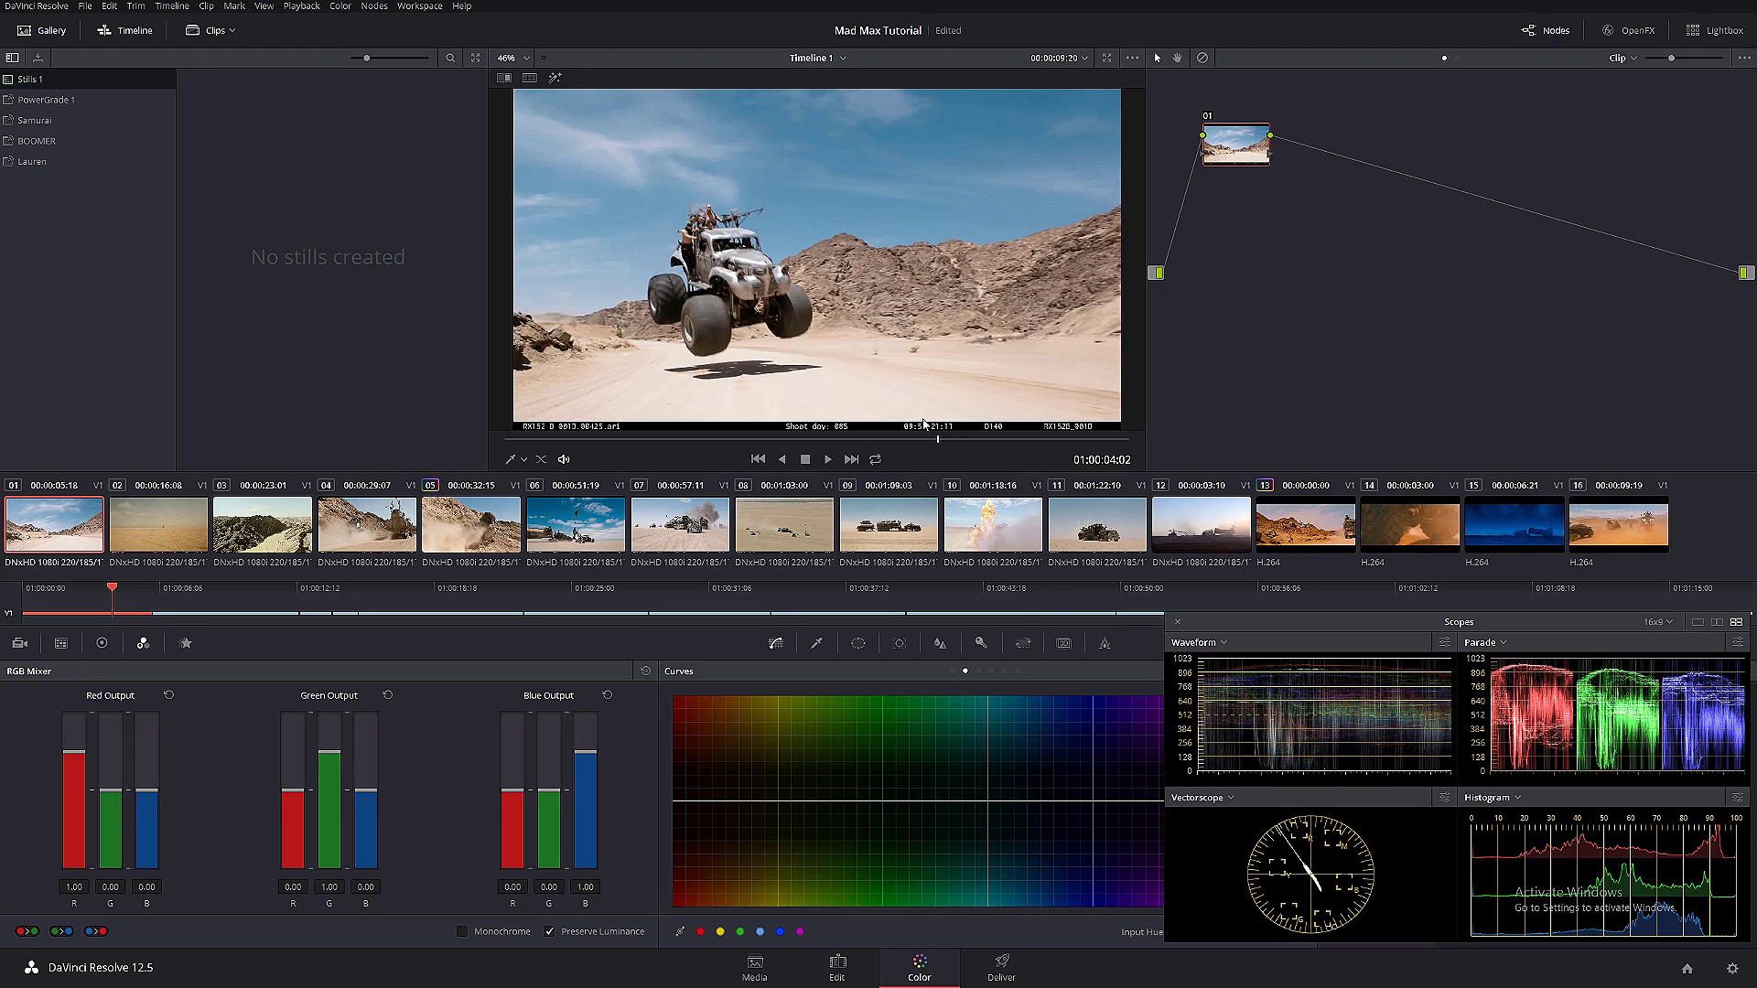
left_click_drag(938, 439, 1054, 443)
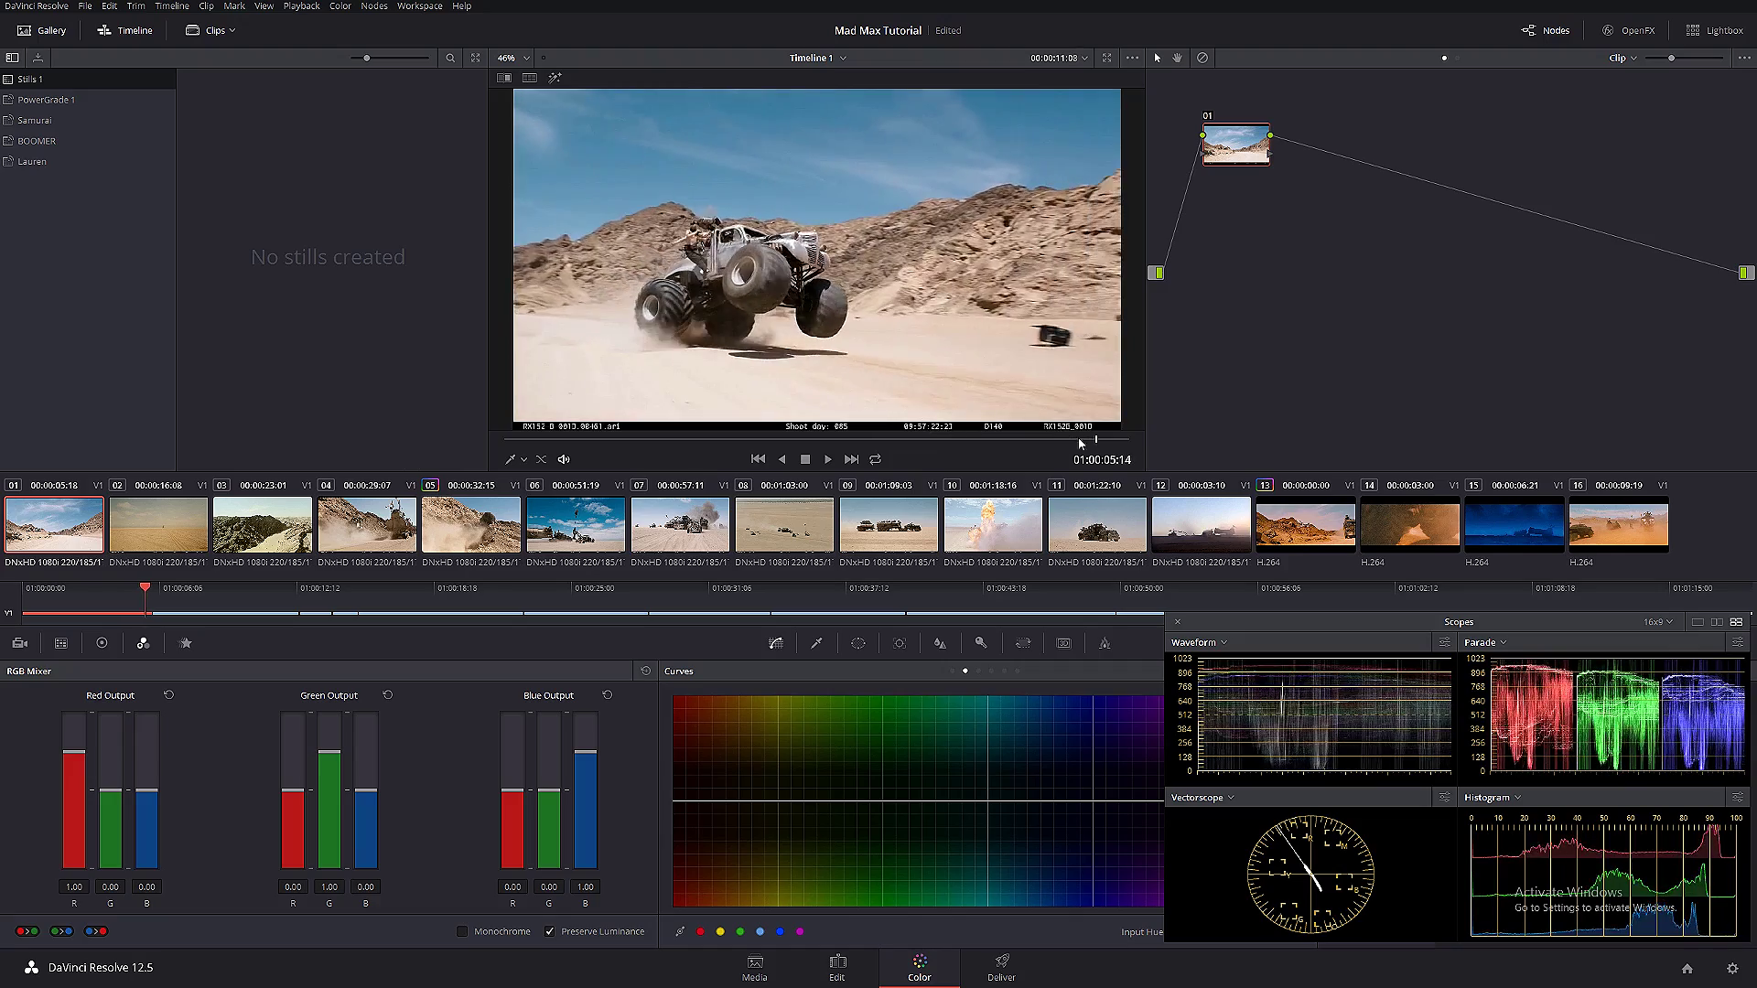
left_click(662, 440)
left_click_drag(658, 446, 846, 434)
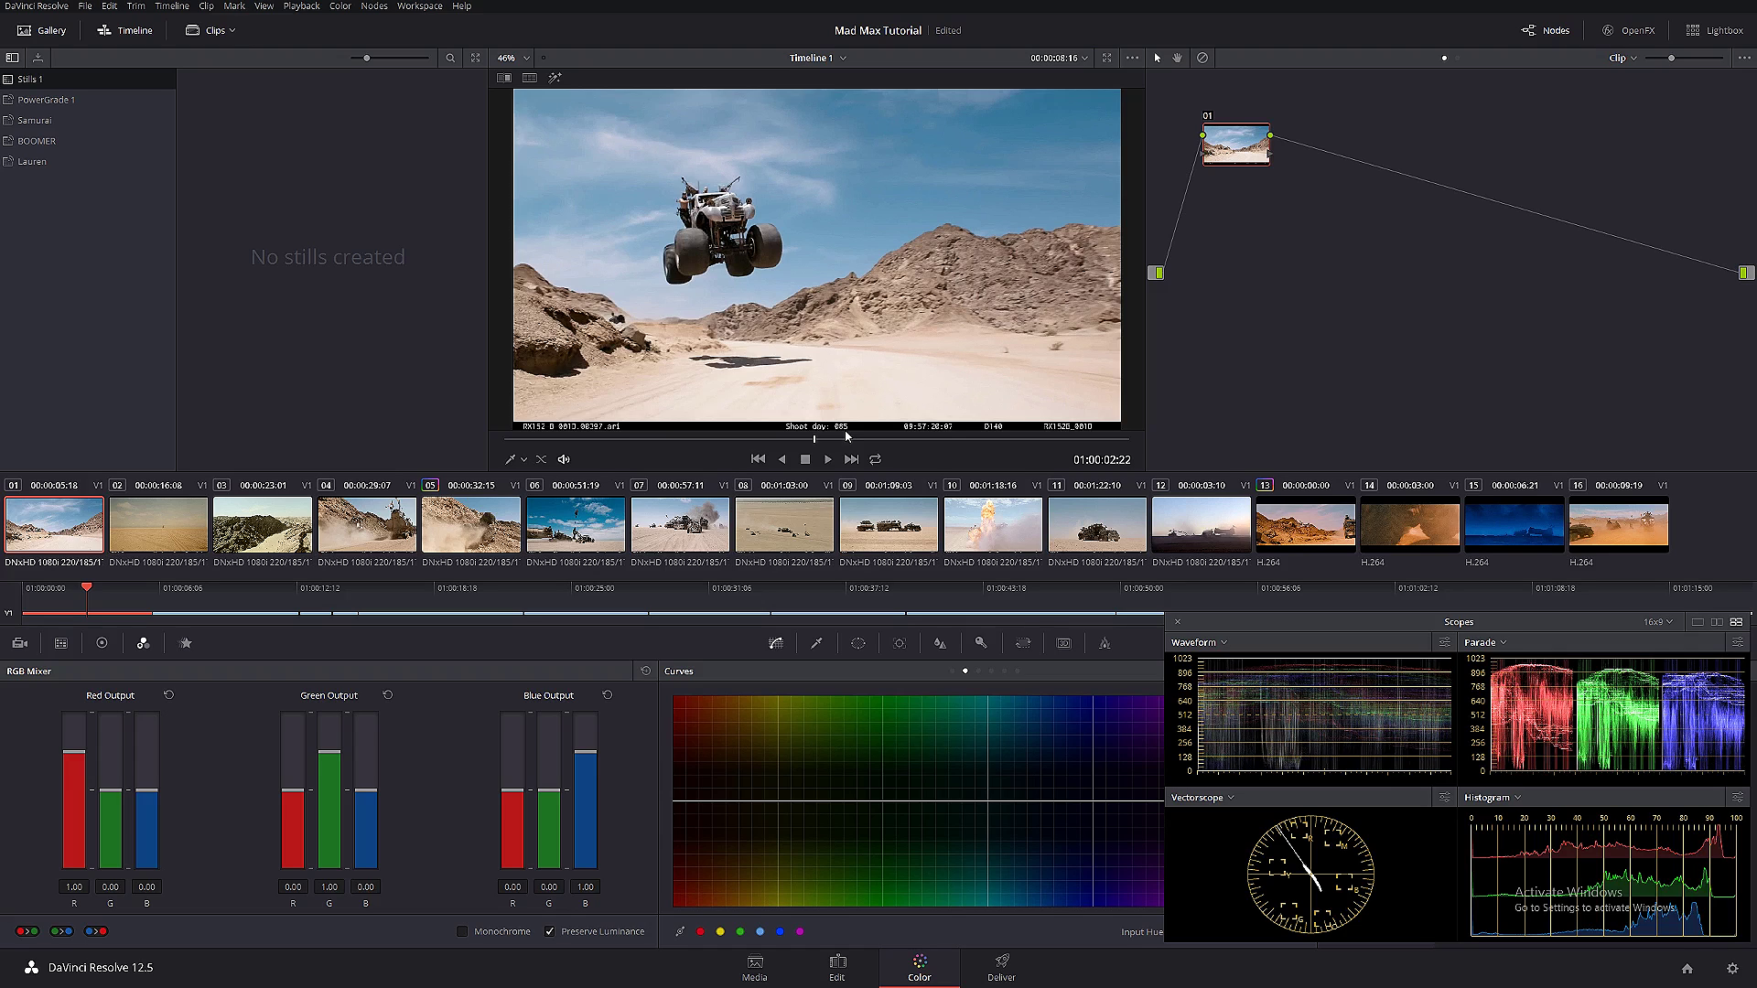
- Check clip 13 with node 02's false colours enabled and compare it with the matching moment in clip 01
left_click(1348, 529)
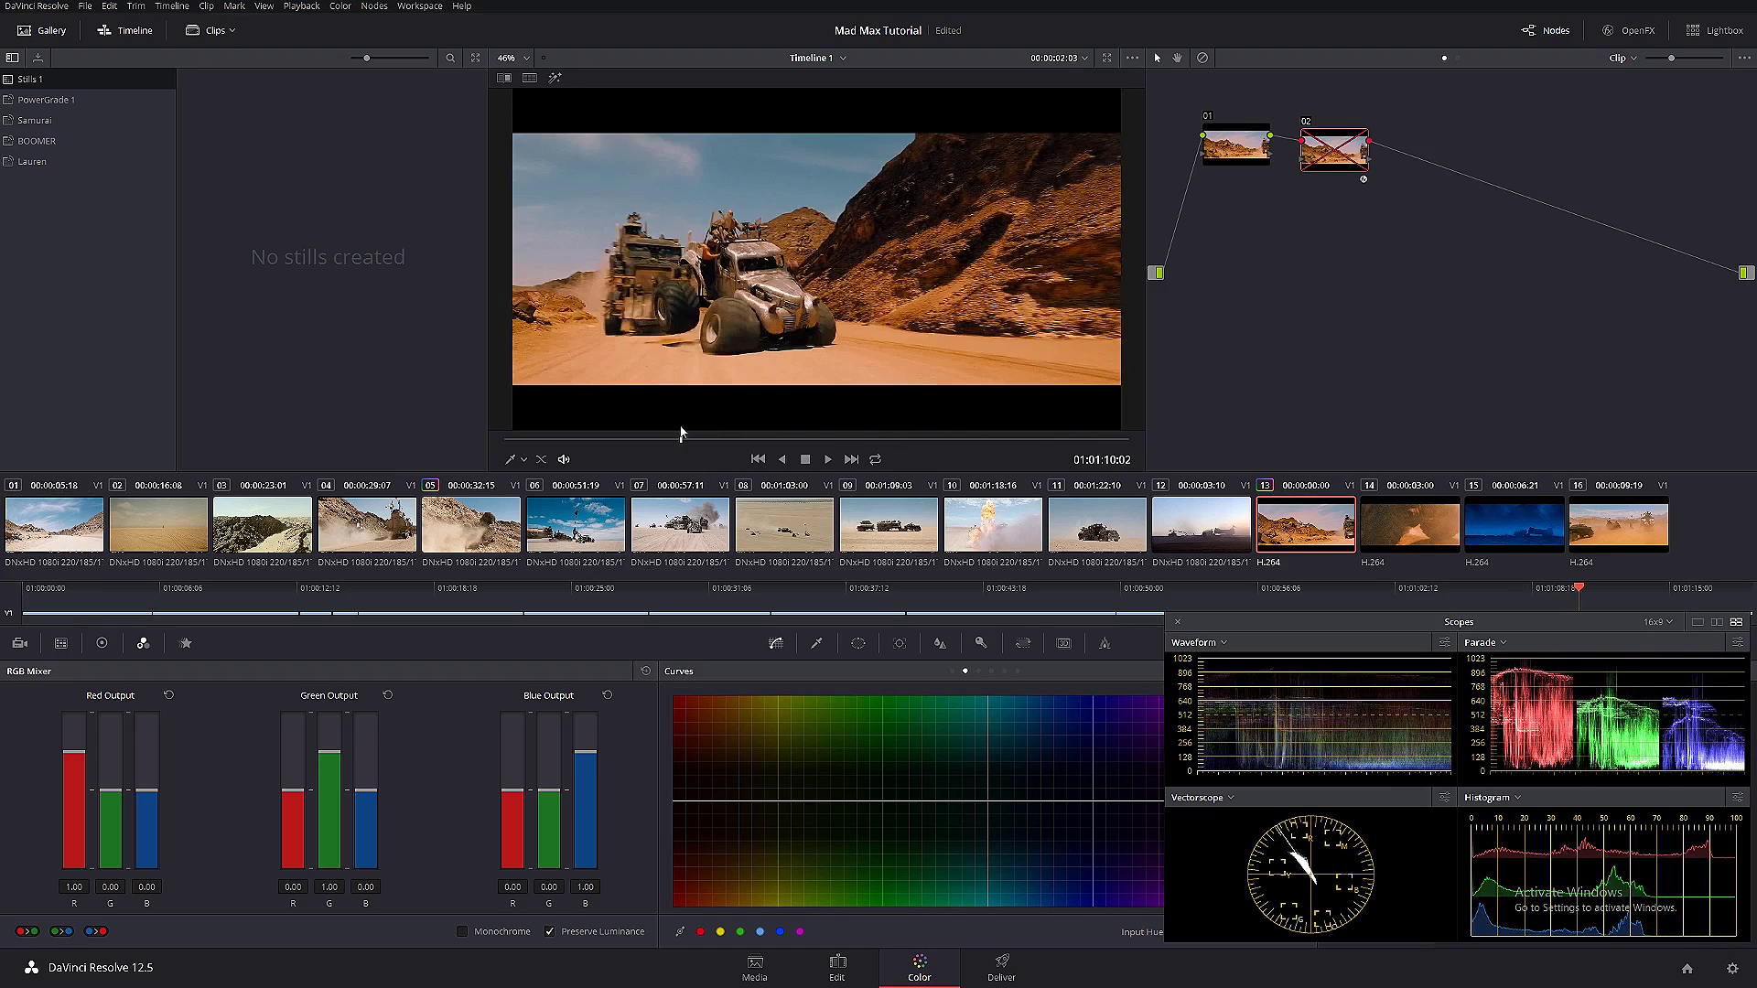
key("ctrl+d")
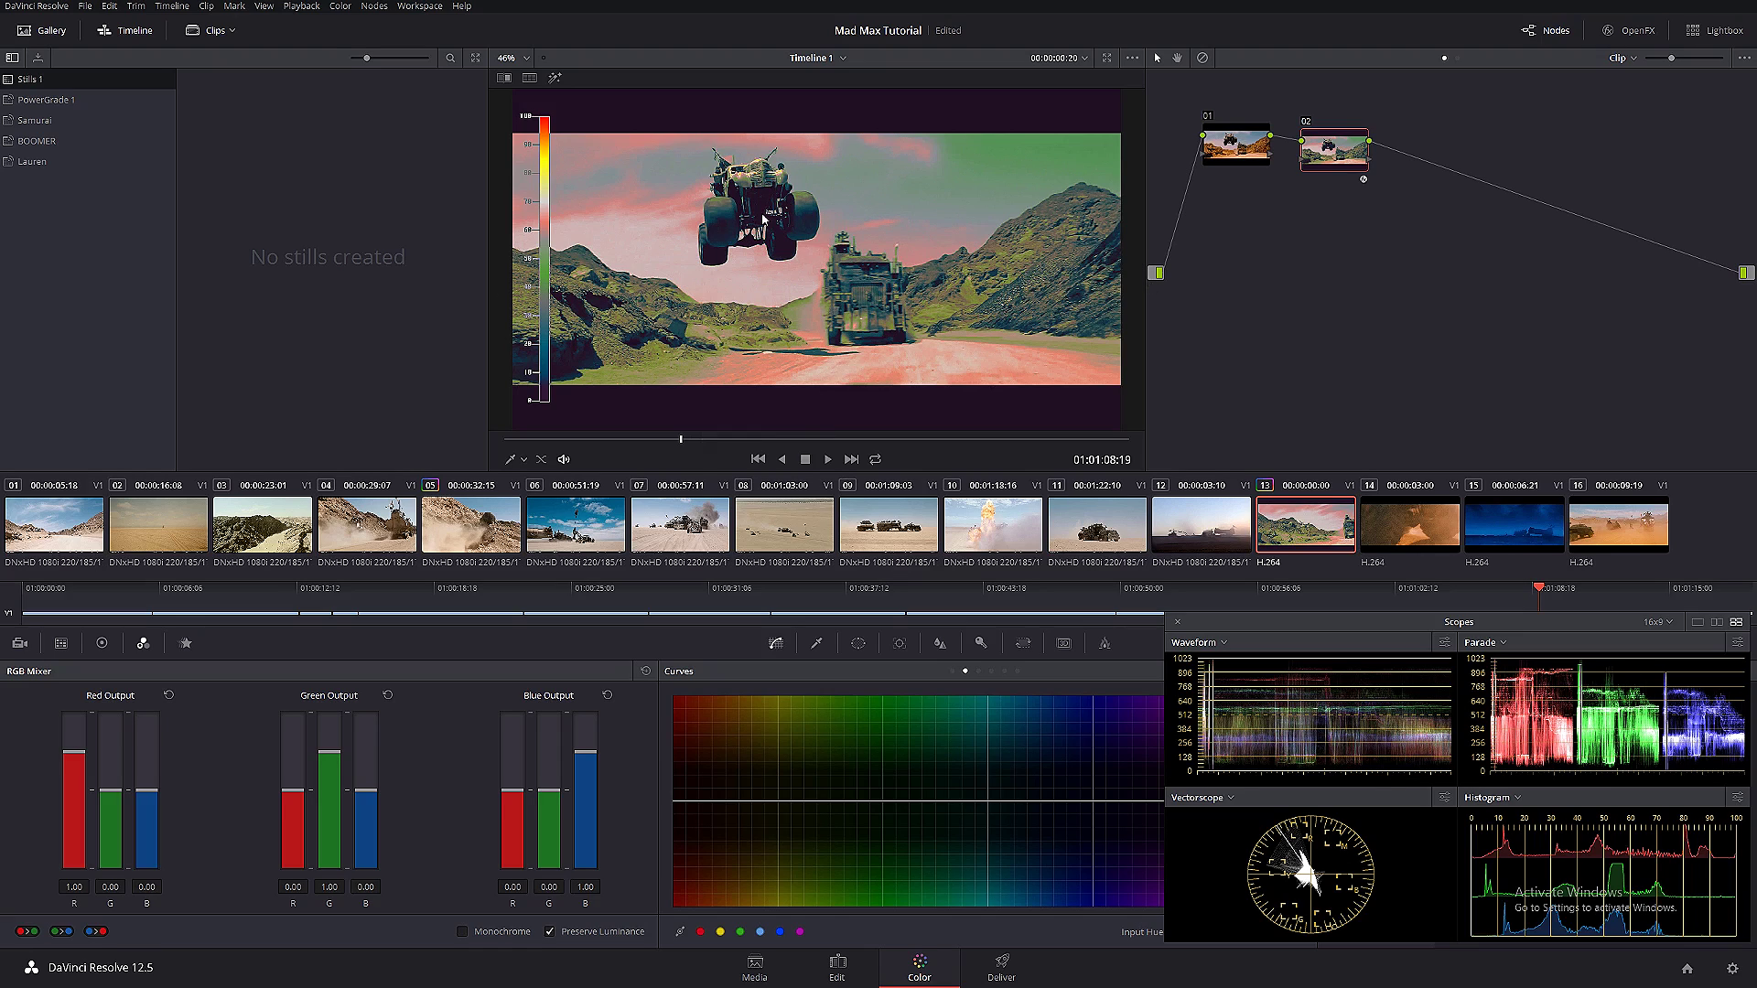
left_click(53, 526)
mouse_move(723, 441)
left_mouse_down()
mouse_move(805, 443)
mouse_move(747, 445)
left_mouse_up()
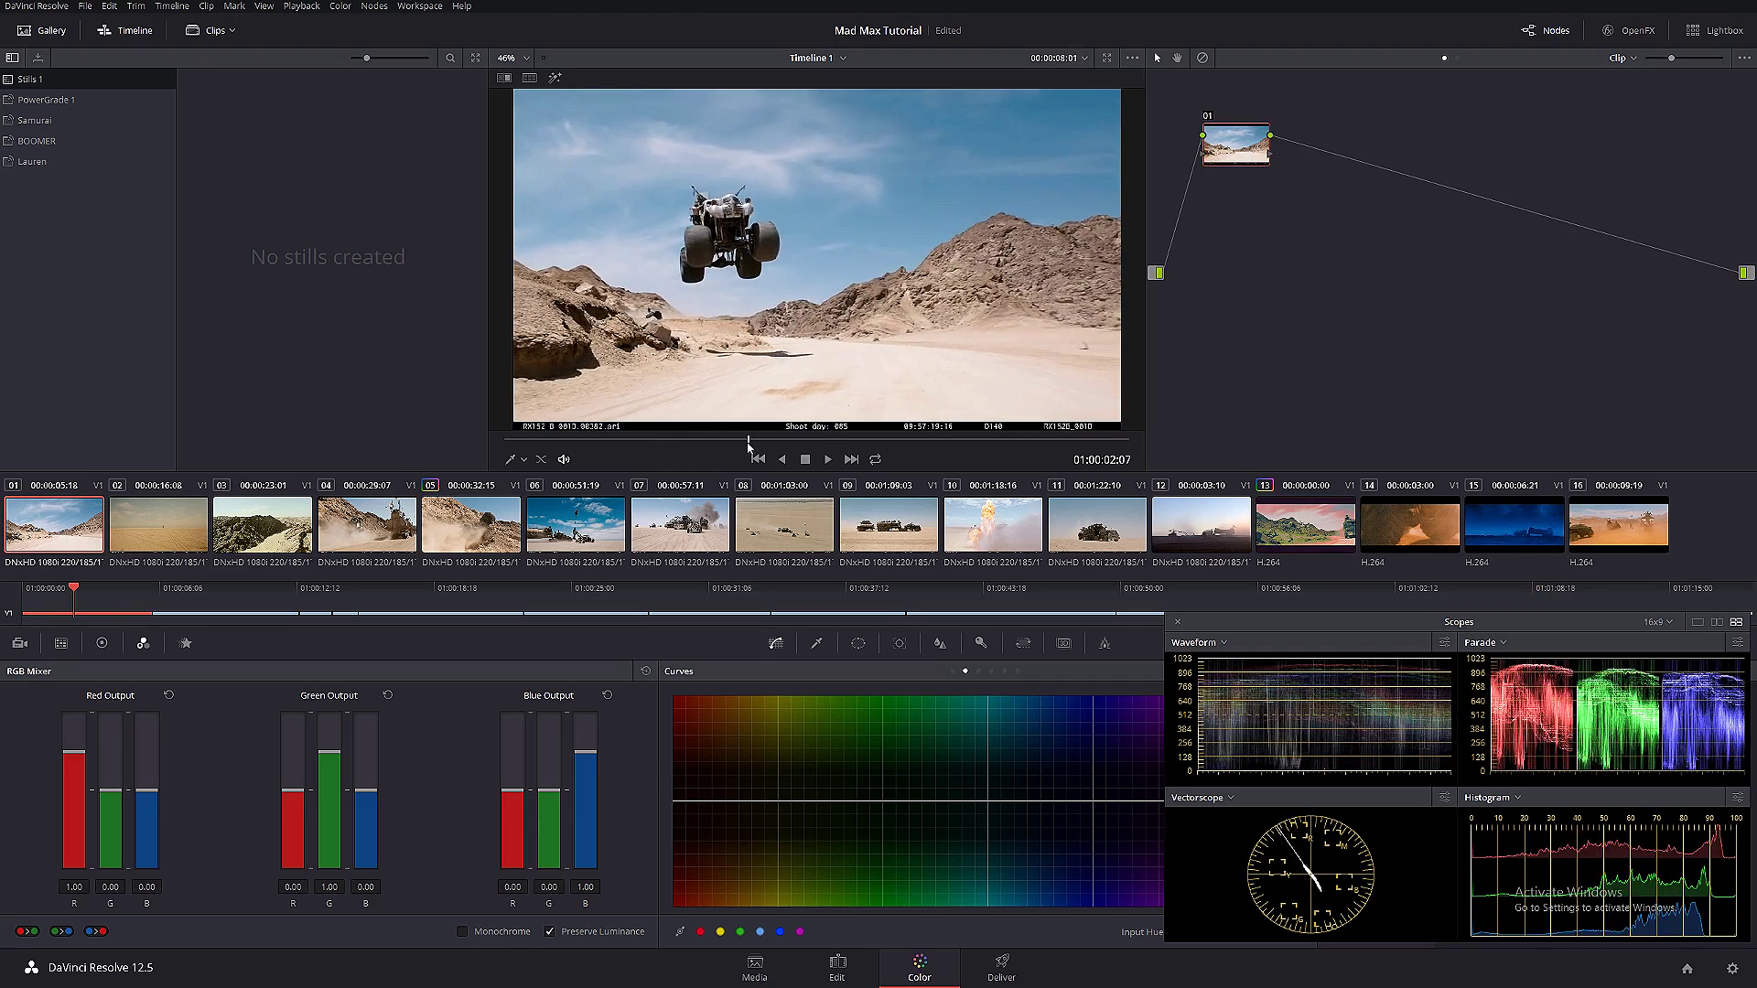
- Set the timeline's output blanking to 2.35
left_click(172, 6)
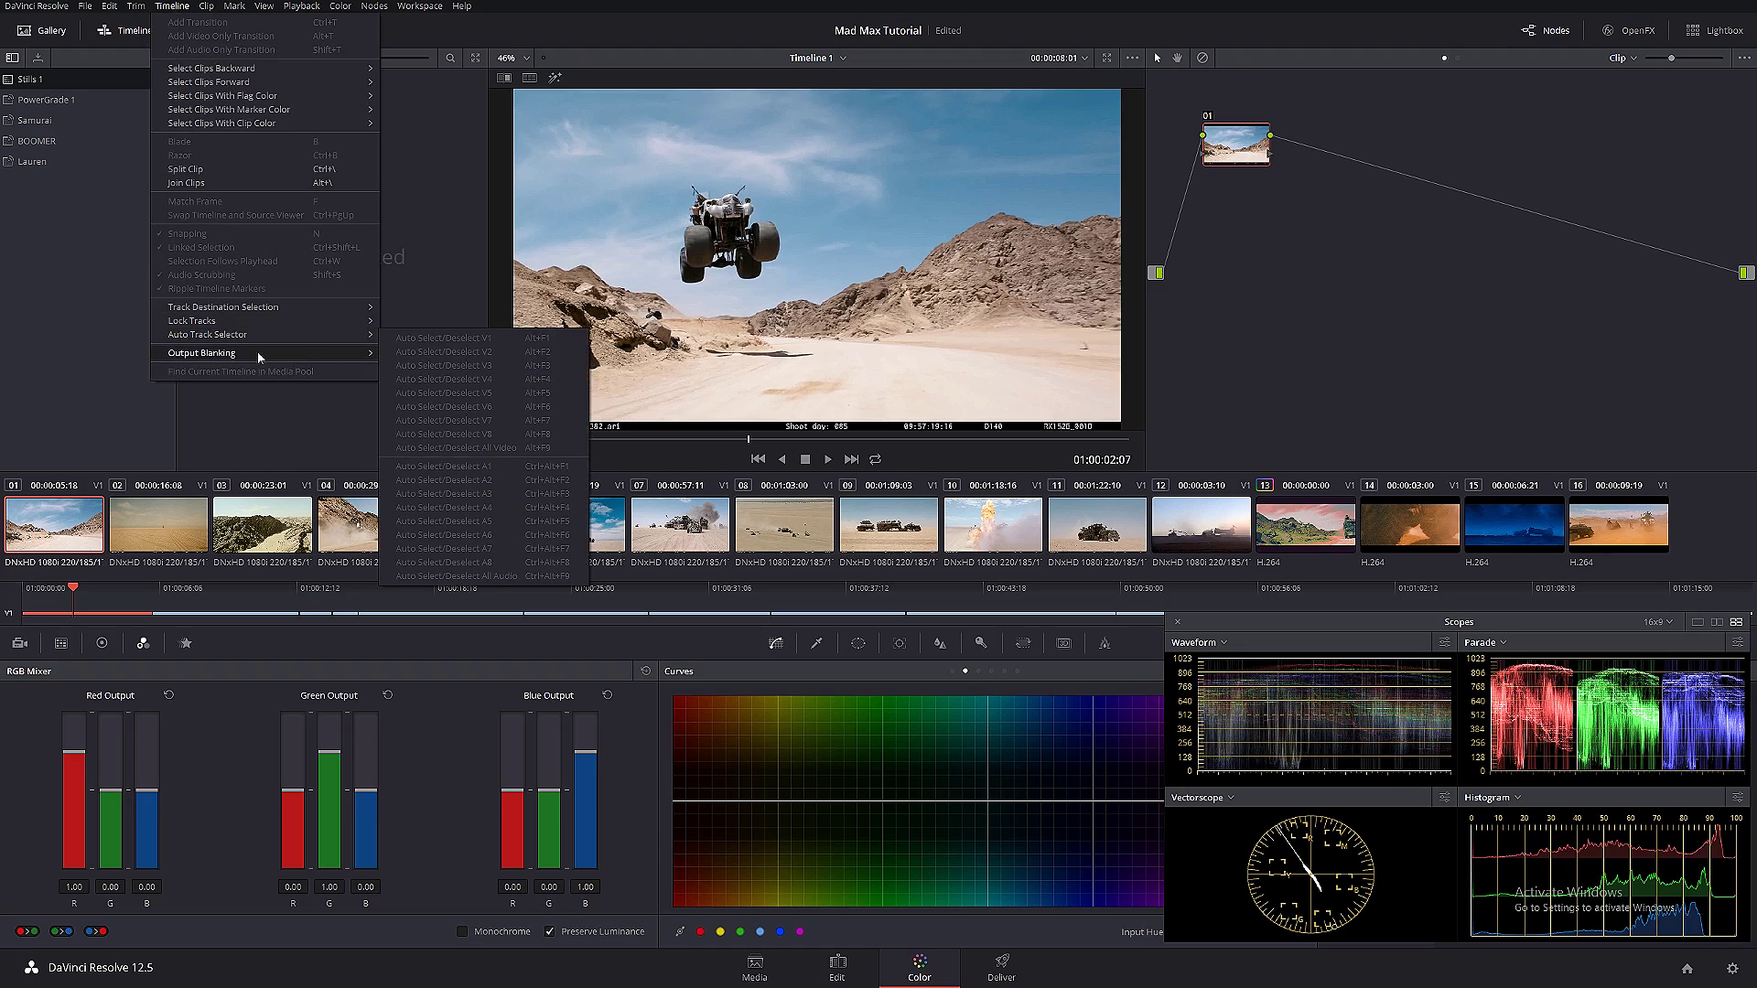
mouse_move(348, 356)
left_click(410, 412)
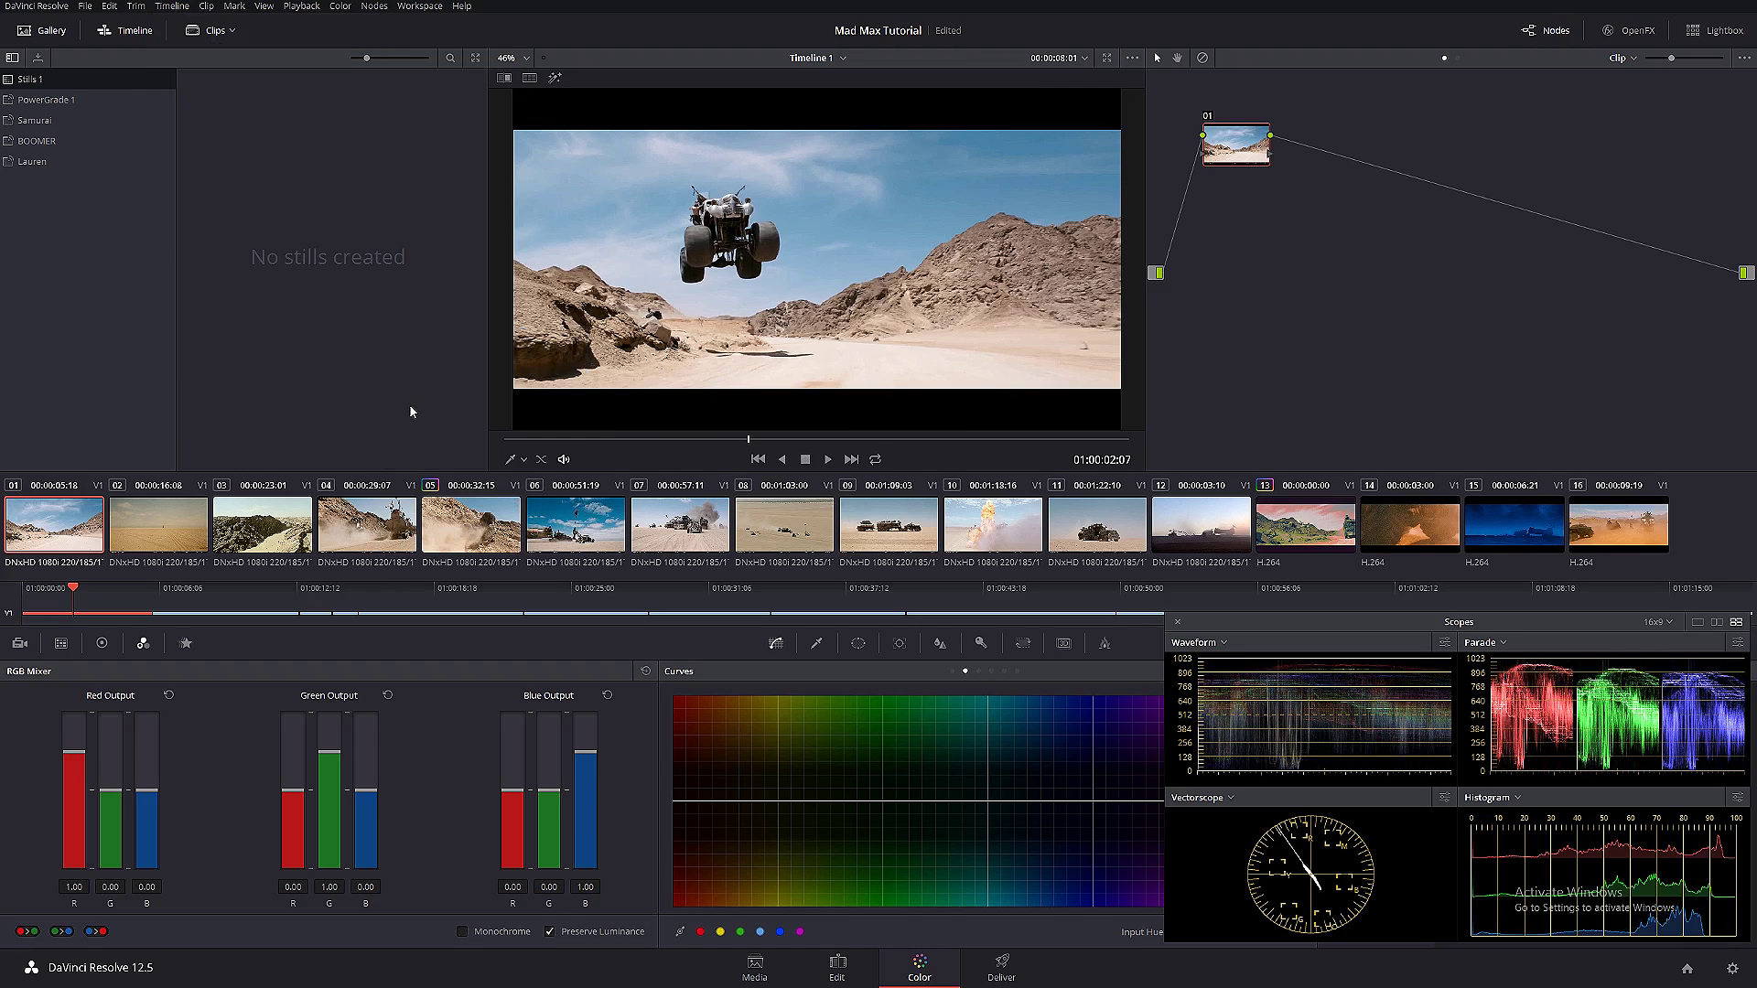
- Compare the truck jump and the scopes between graded clip 13 and ungraded clip 01
left_click(1302, 538)
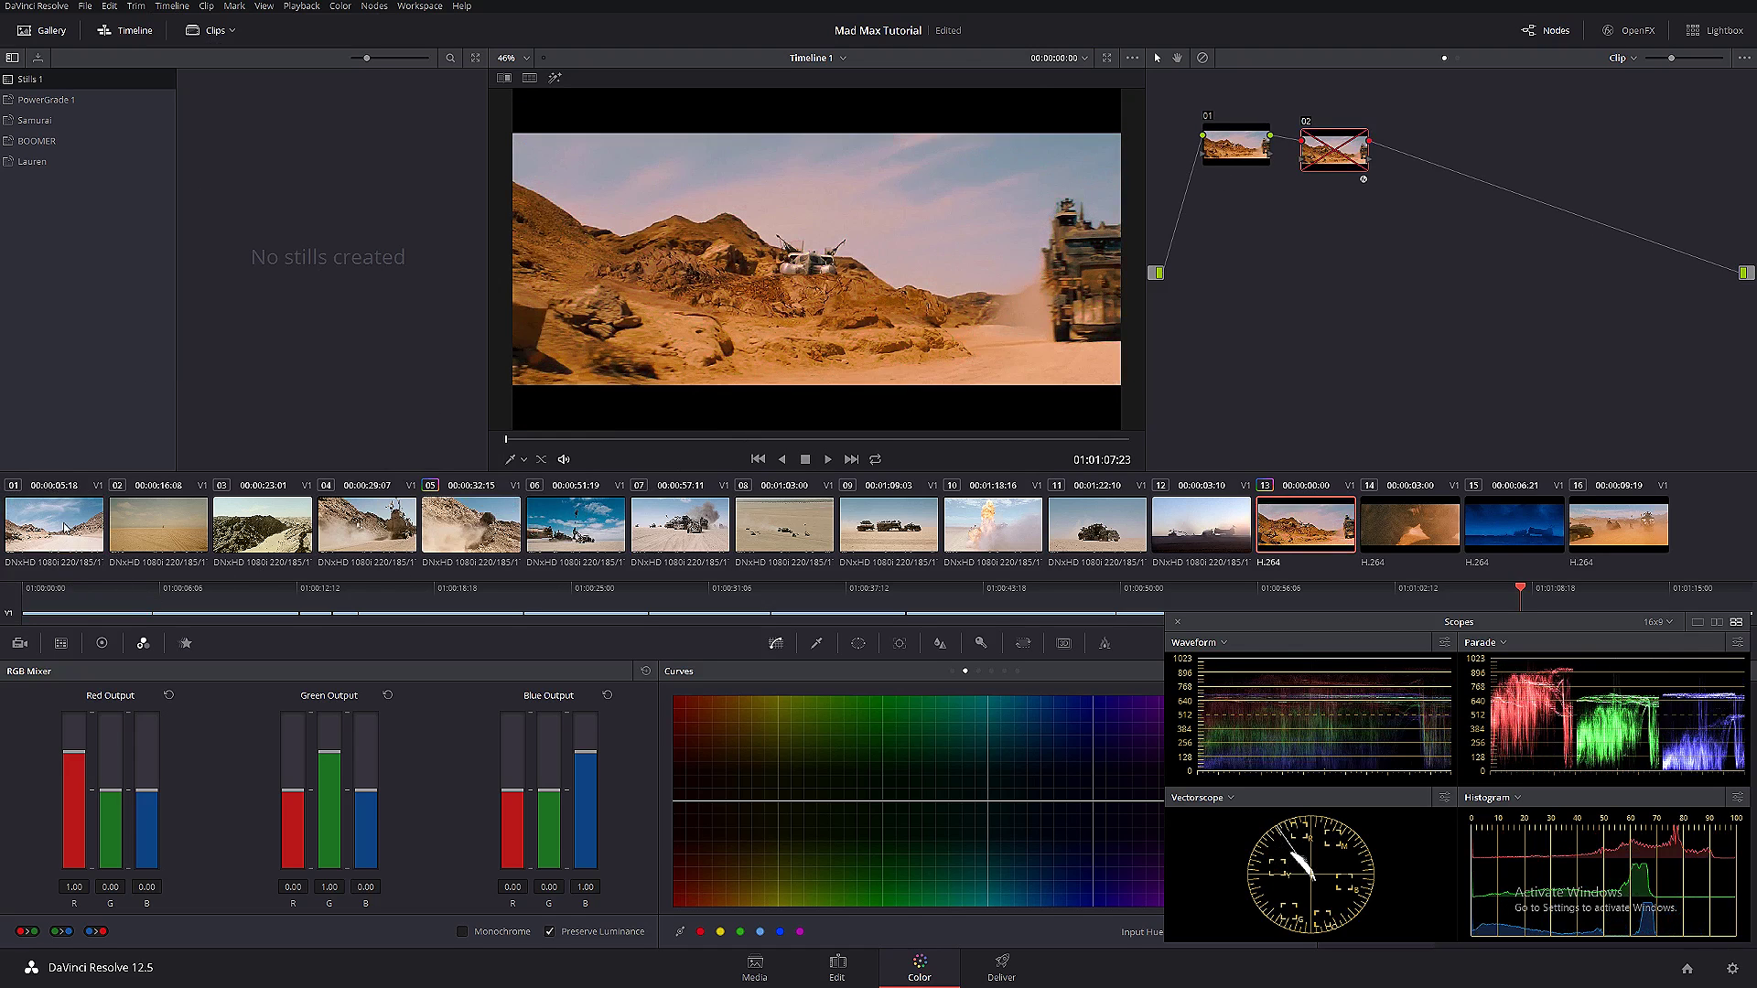
left_click(67, 529)
key("space")
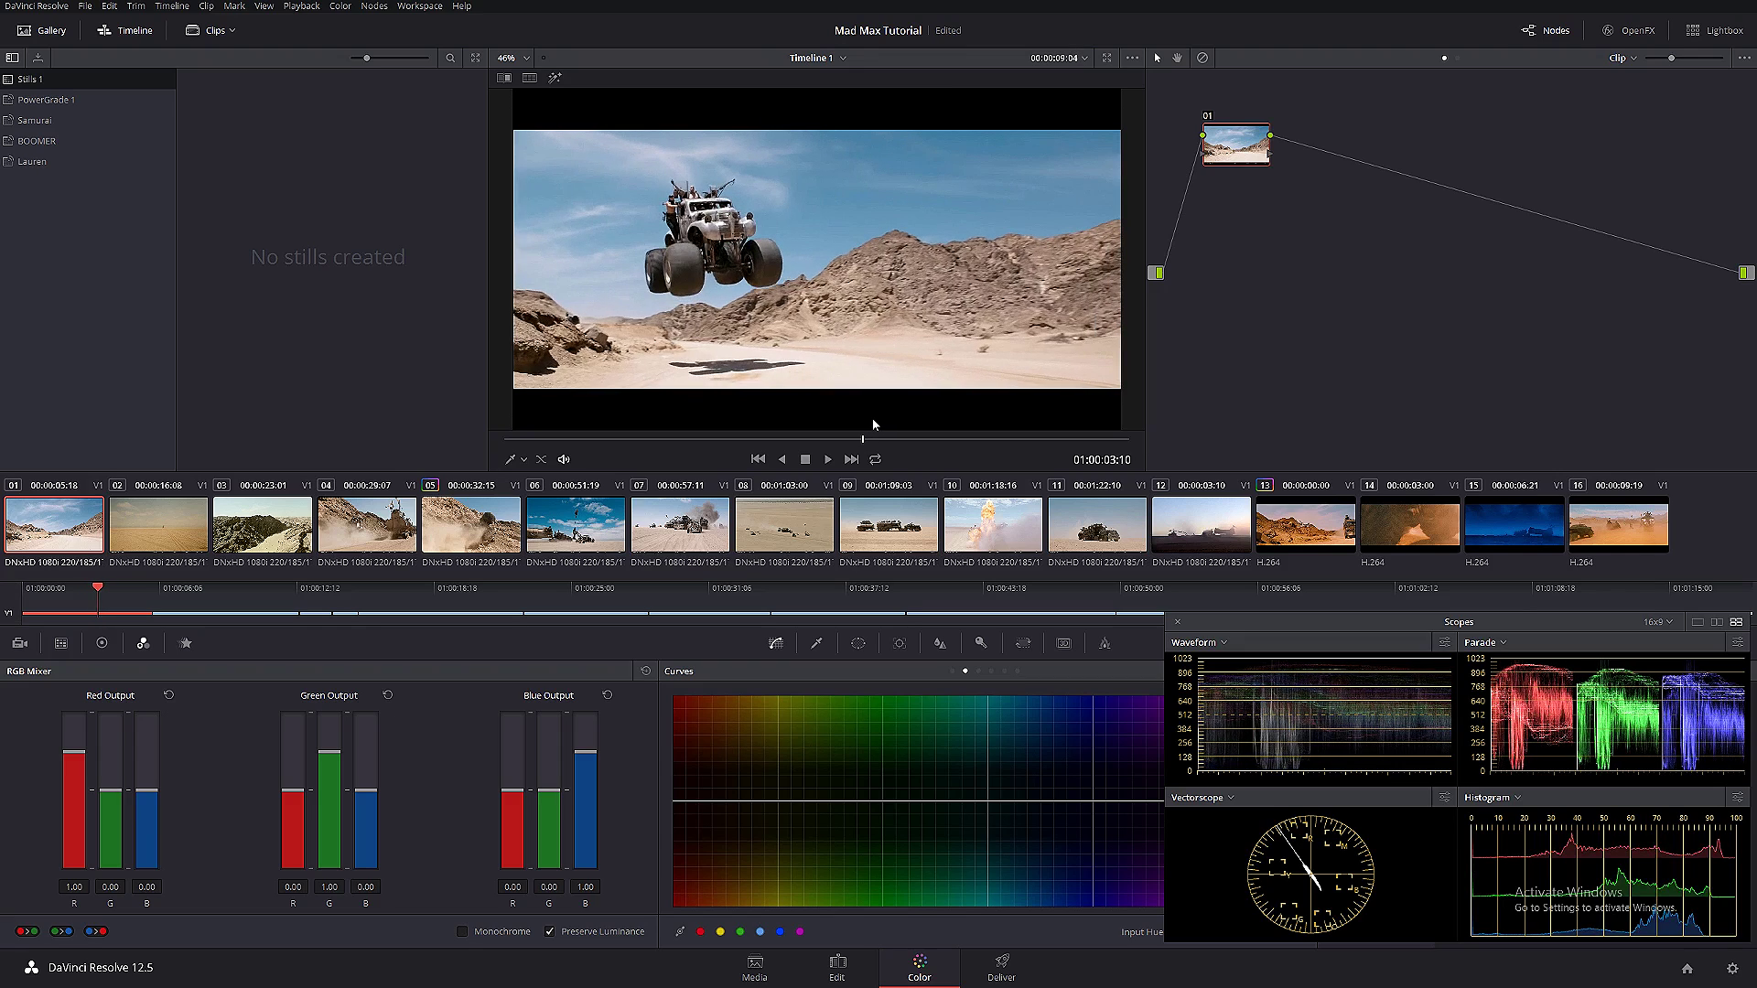
left_click(1321, 529)
left_click(803, 439)
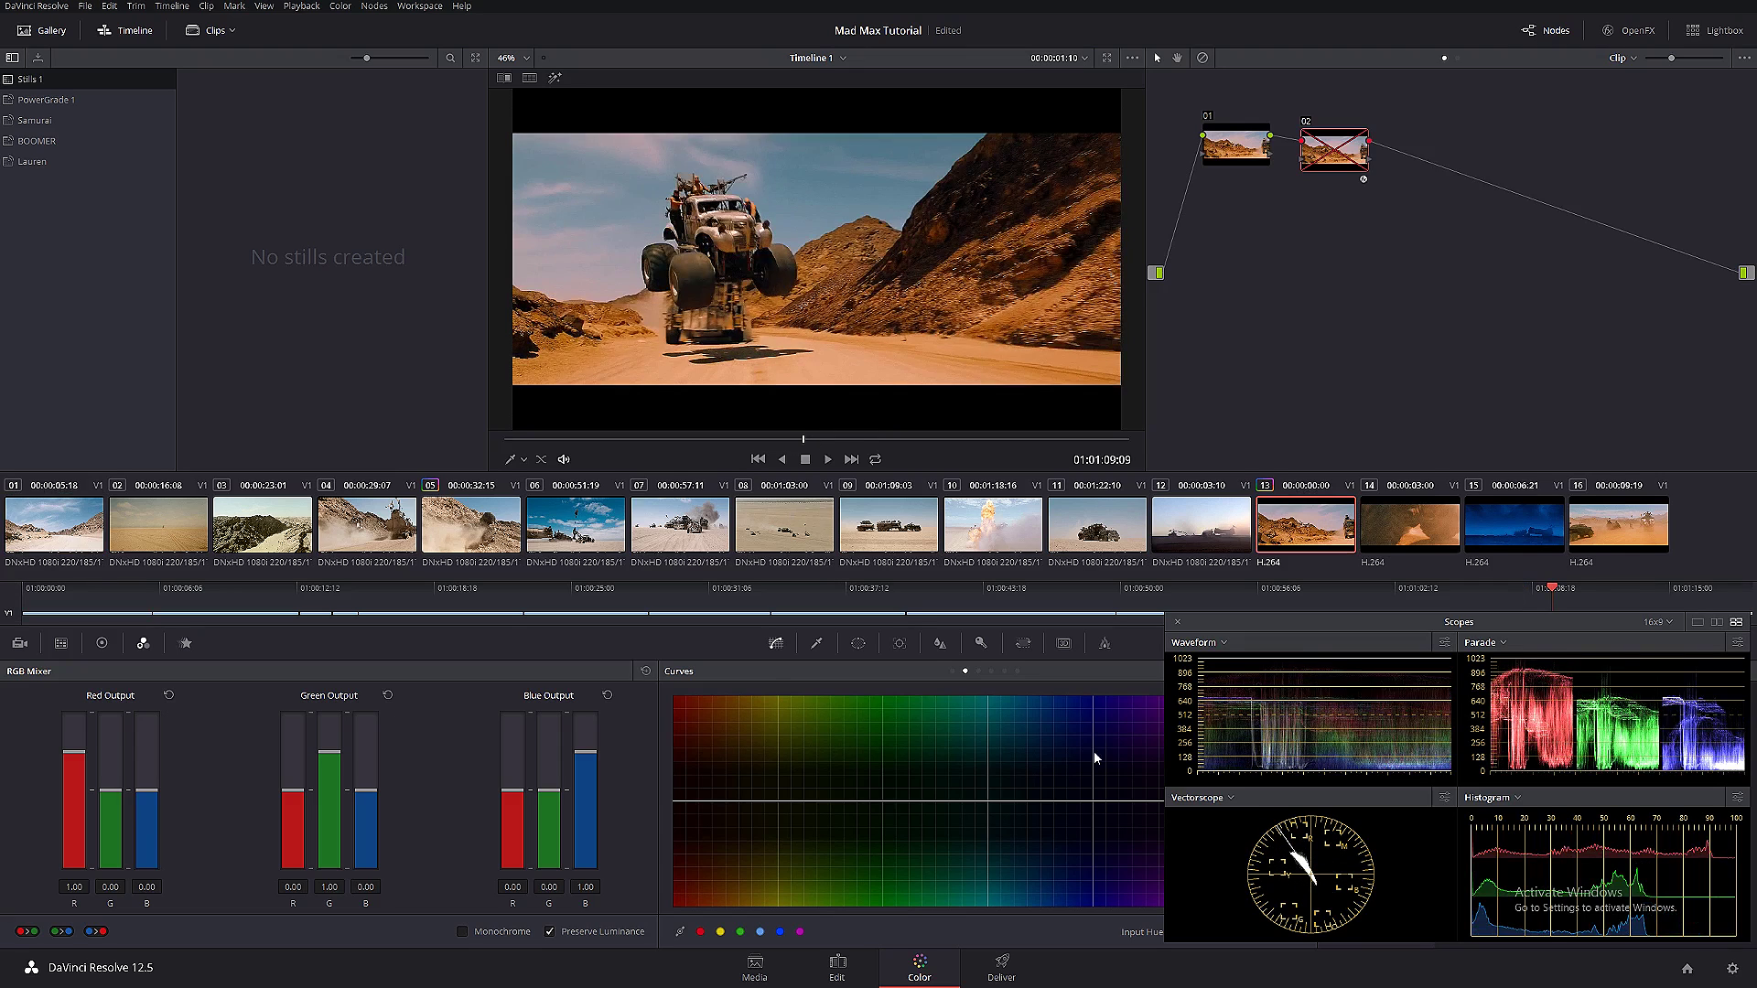
- Label the first node of clip 01 "Saturation"
left_click(62, 538)
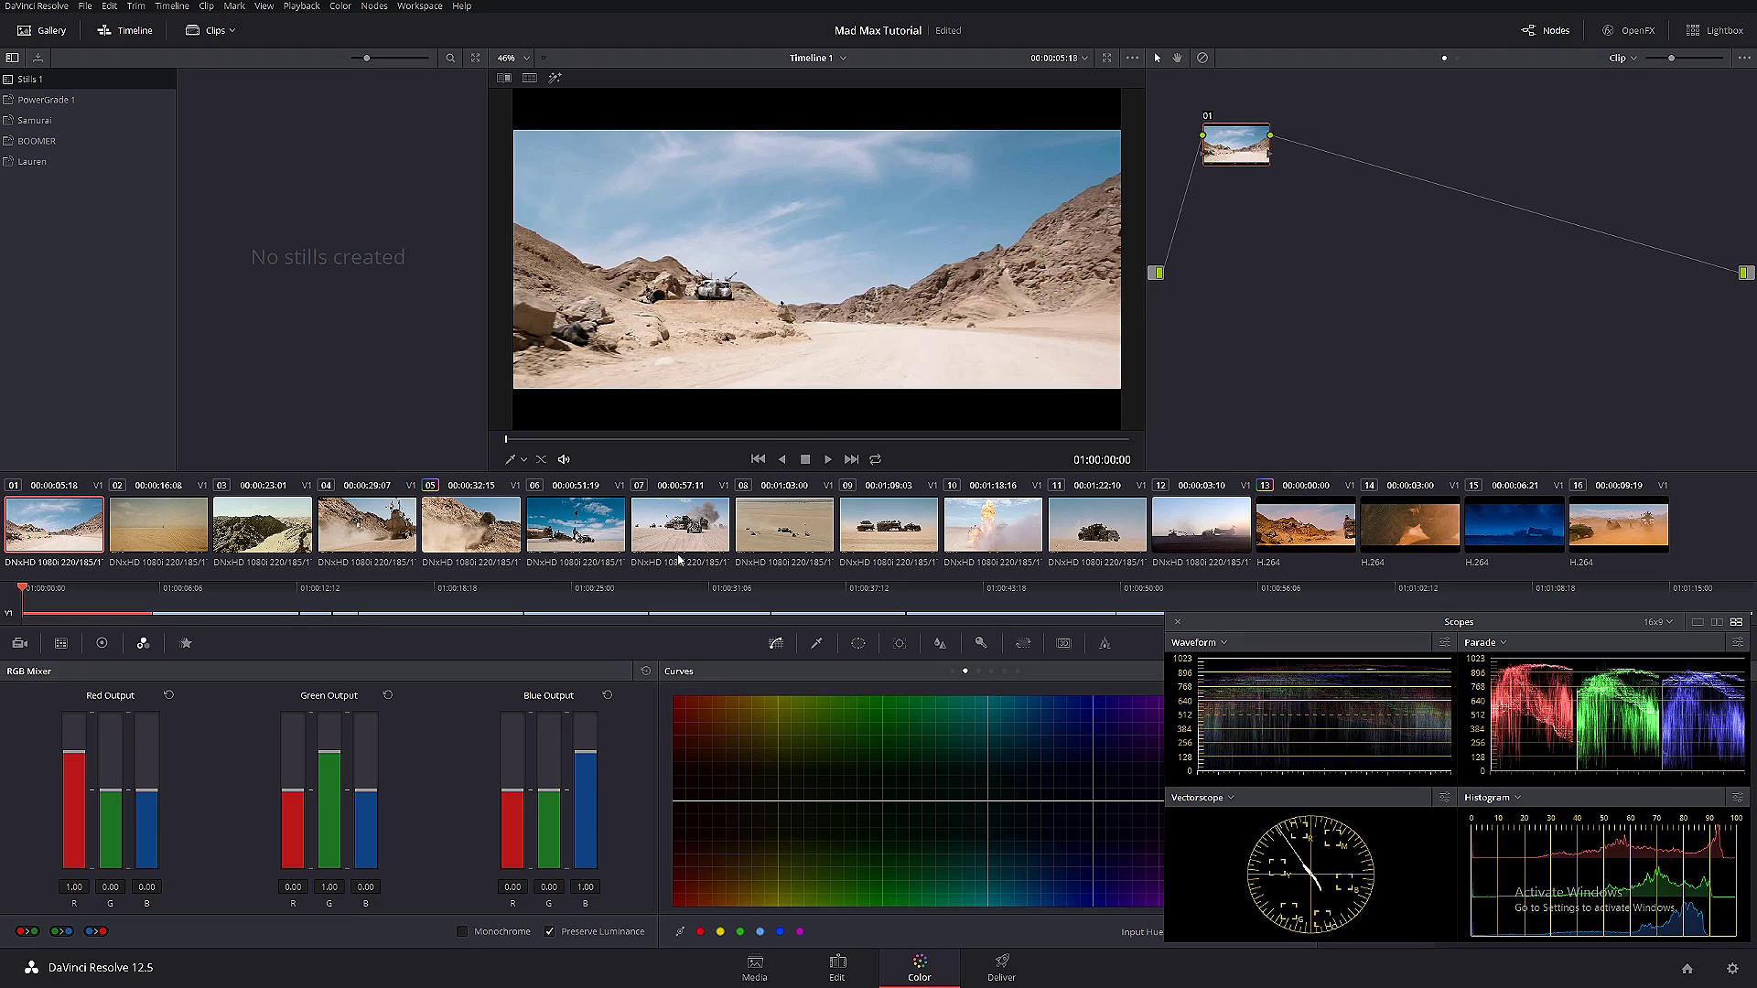
right_click(1241, 141)
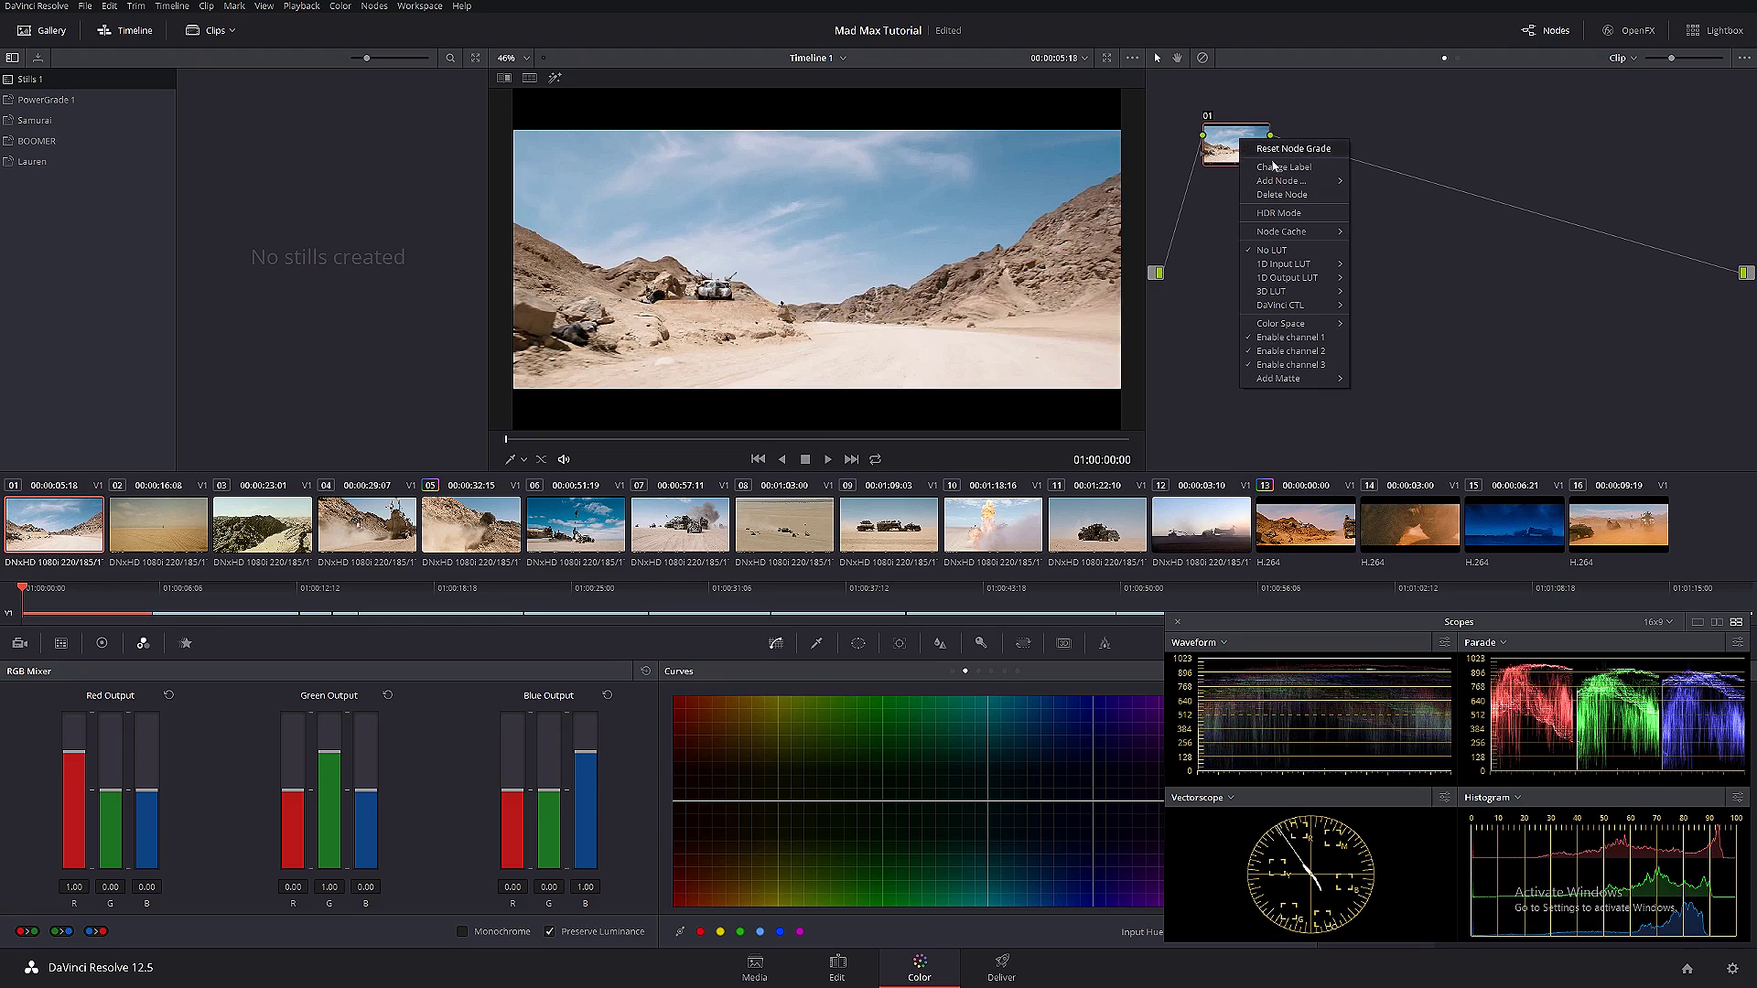
left_click(1286, 168)
type("Sa")
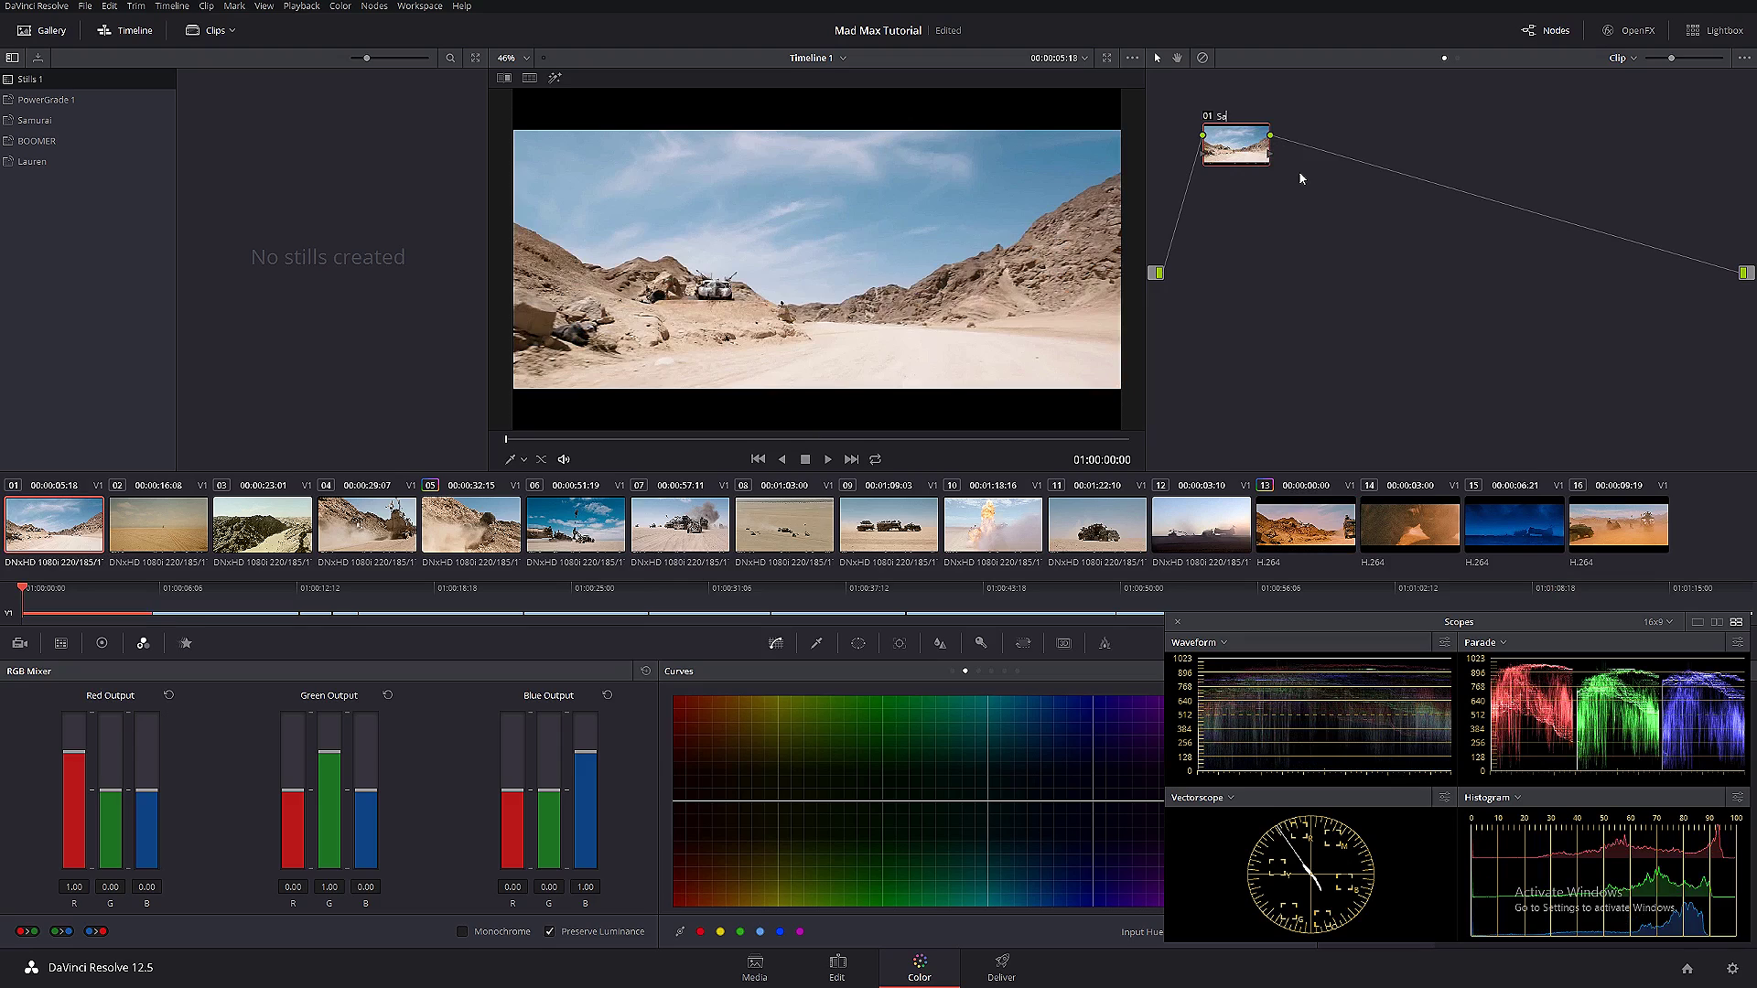
type("turation")
key("Return")
- In the RGB Mixer, set red in Red Output, green in Green Output and blue in Blue Output to 2.00, and play the result
left_click_drag(65, 777, 71, 712)
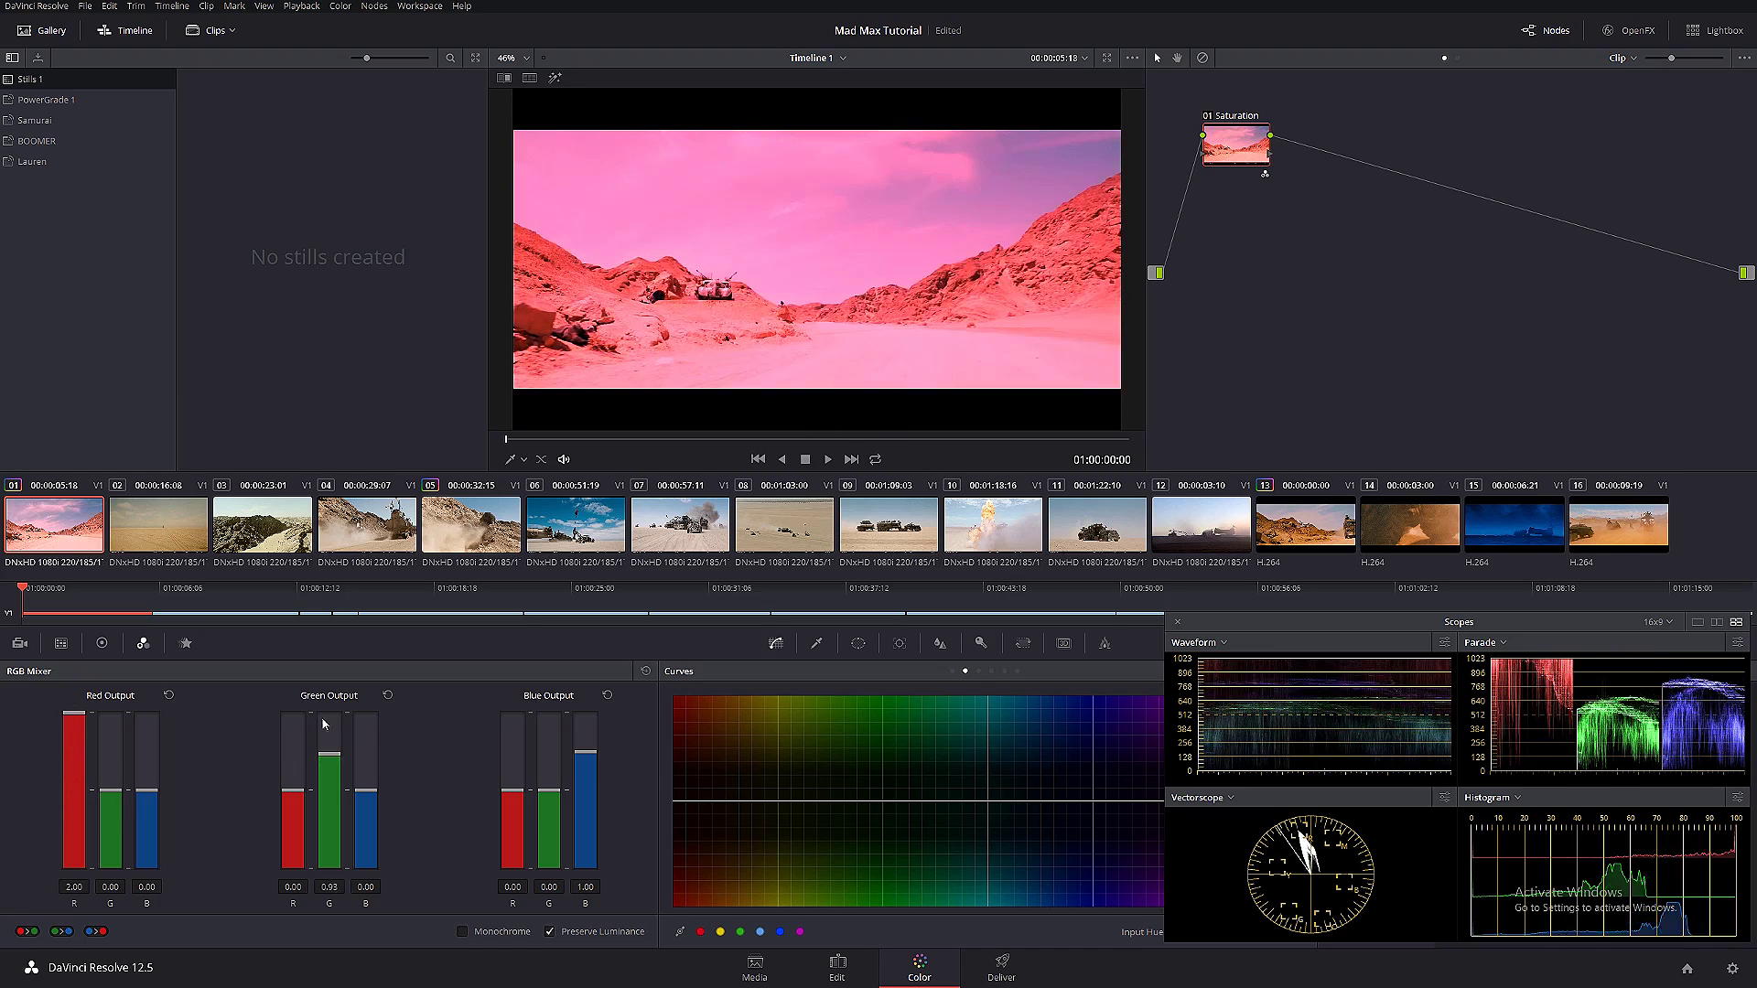
left_click_drag(329, 752, 329, 712)
left_click_drag(586, 752, 585, 712)
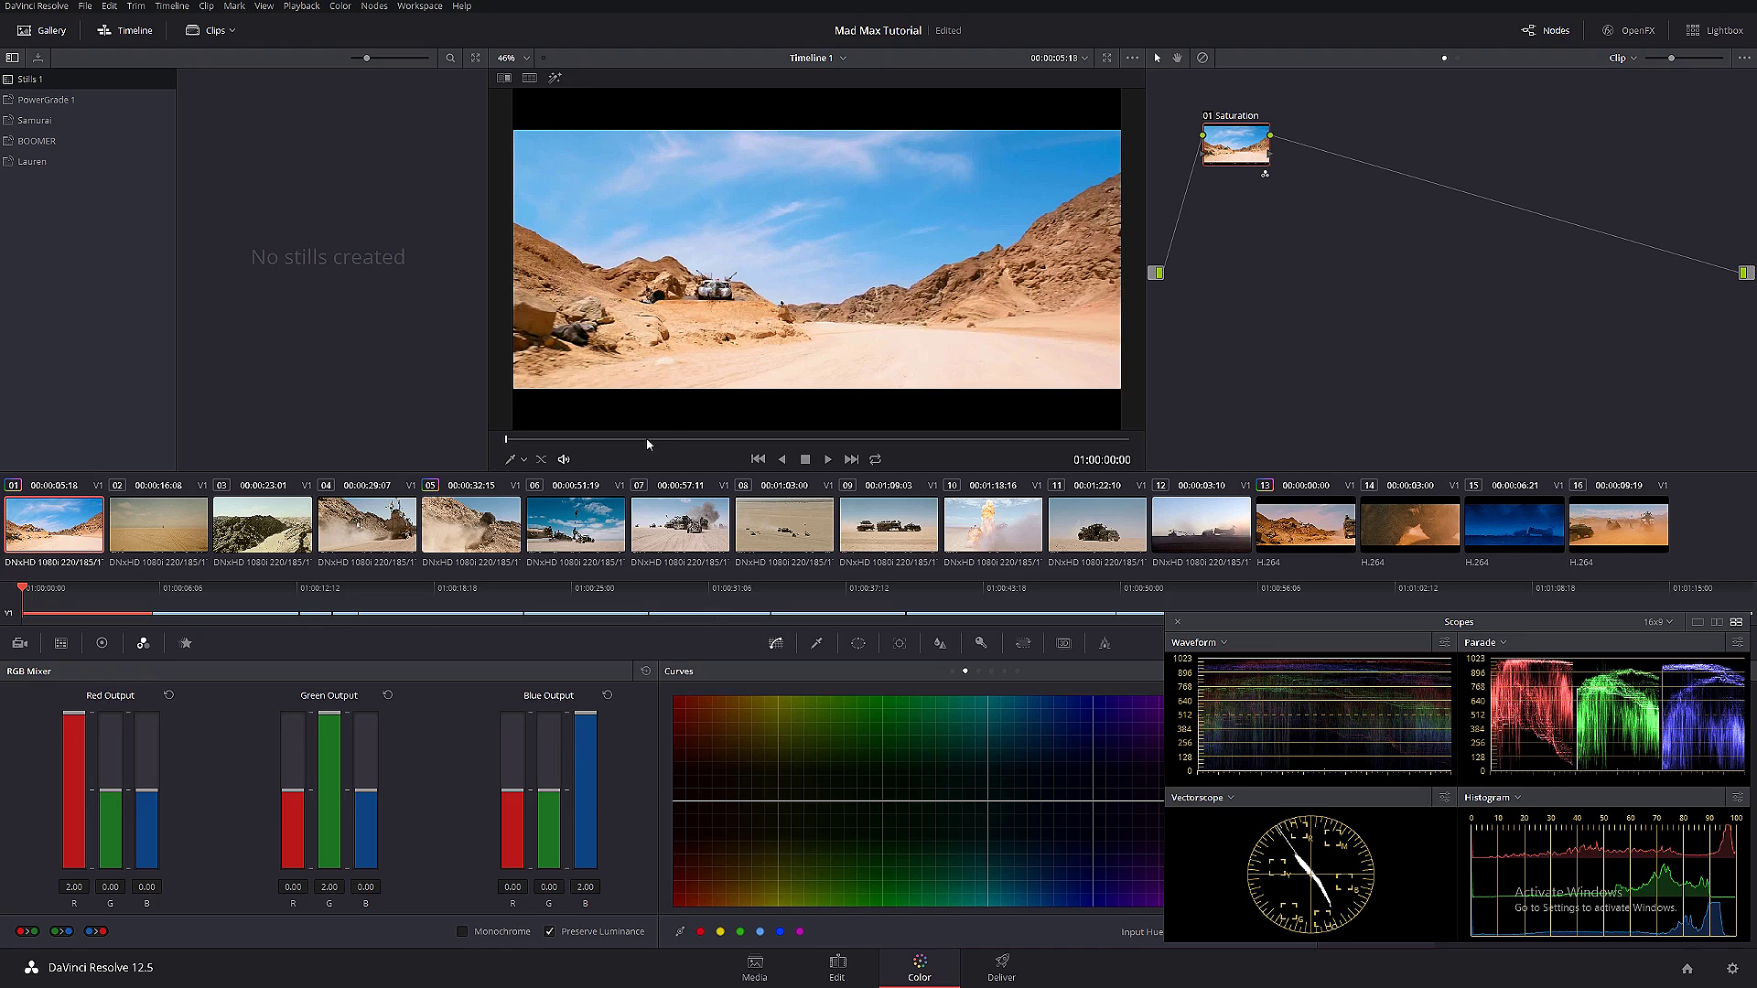
key("space")
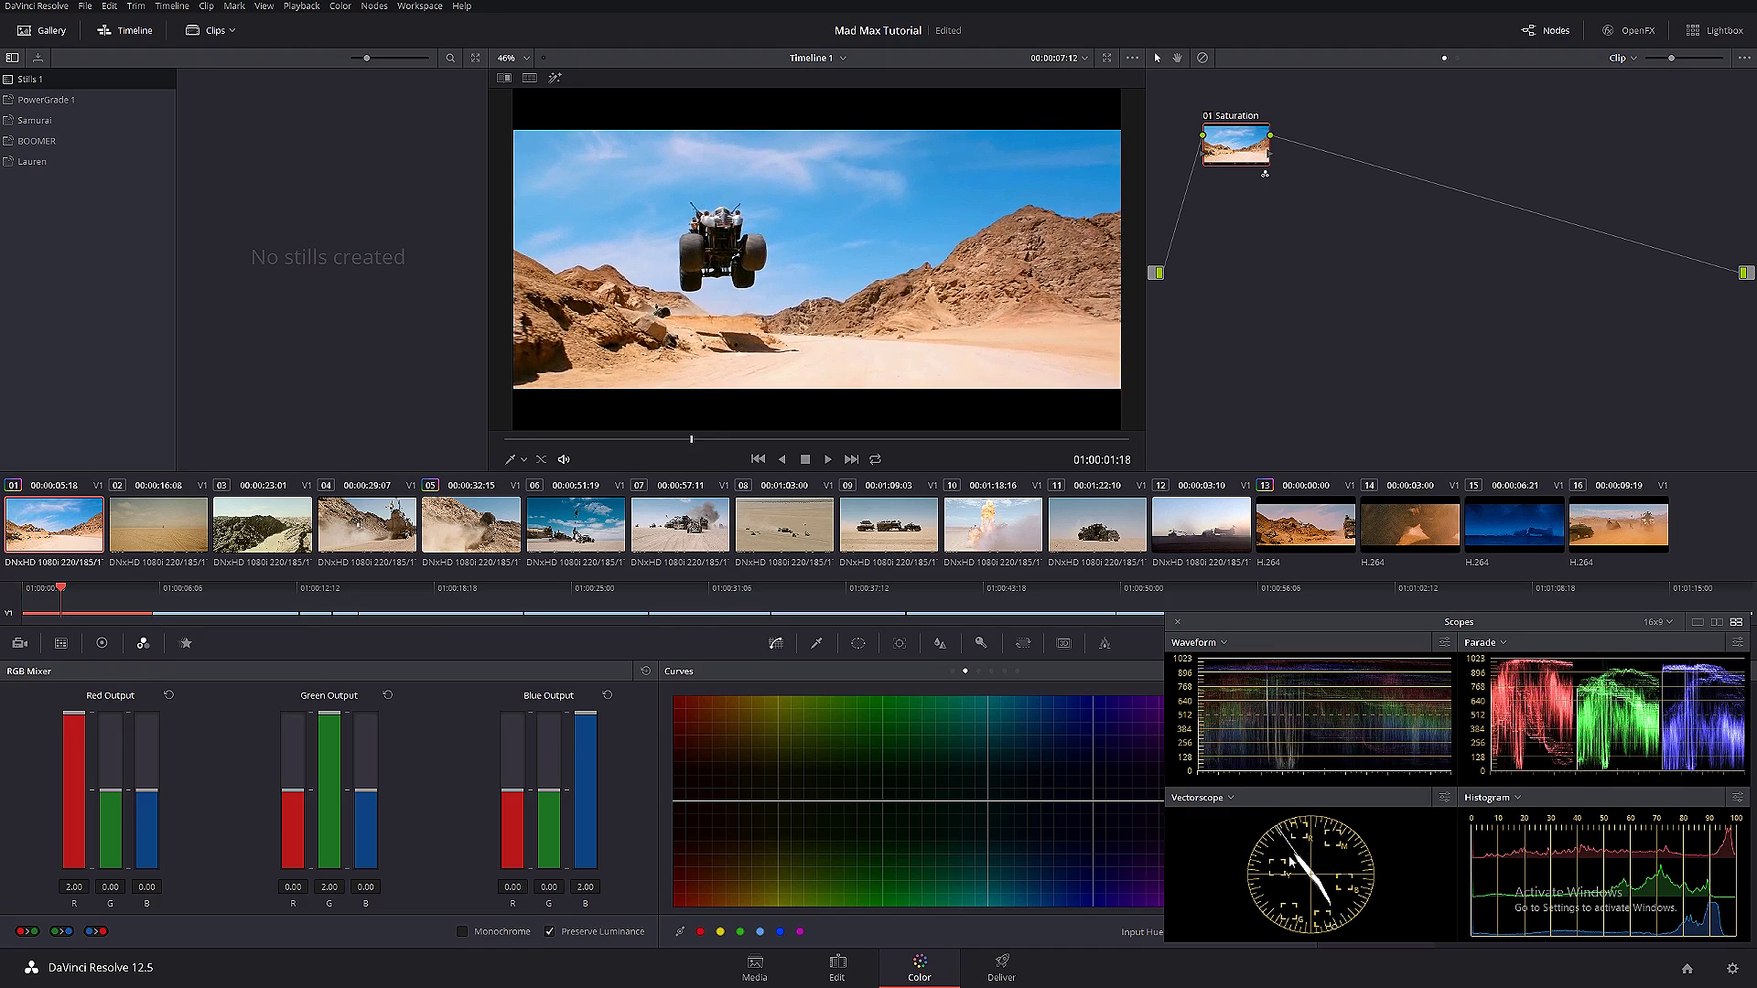
- Check the reference in clip 13, and add a serial node after the Saturation node in clip 01
left_click(1296, 534)
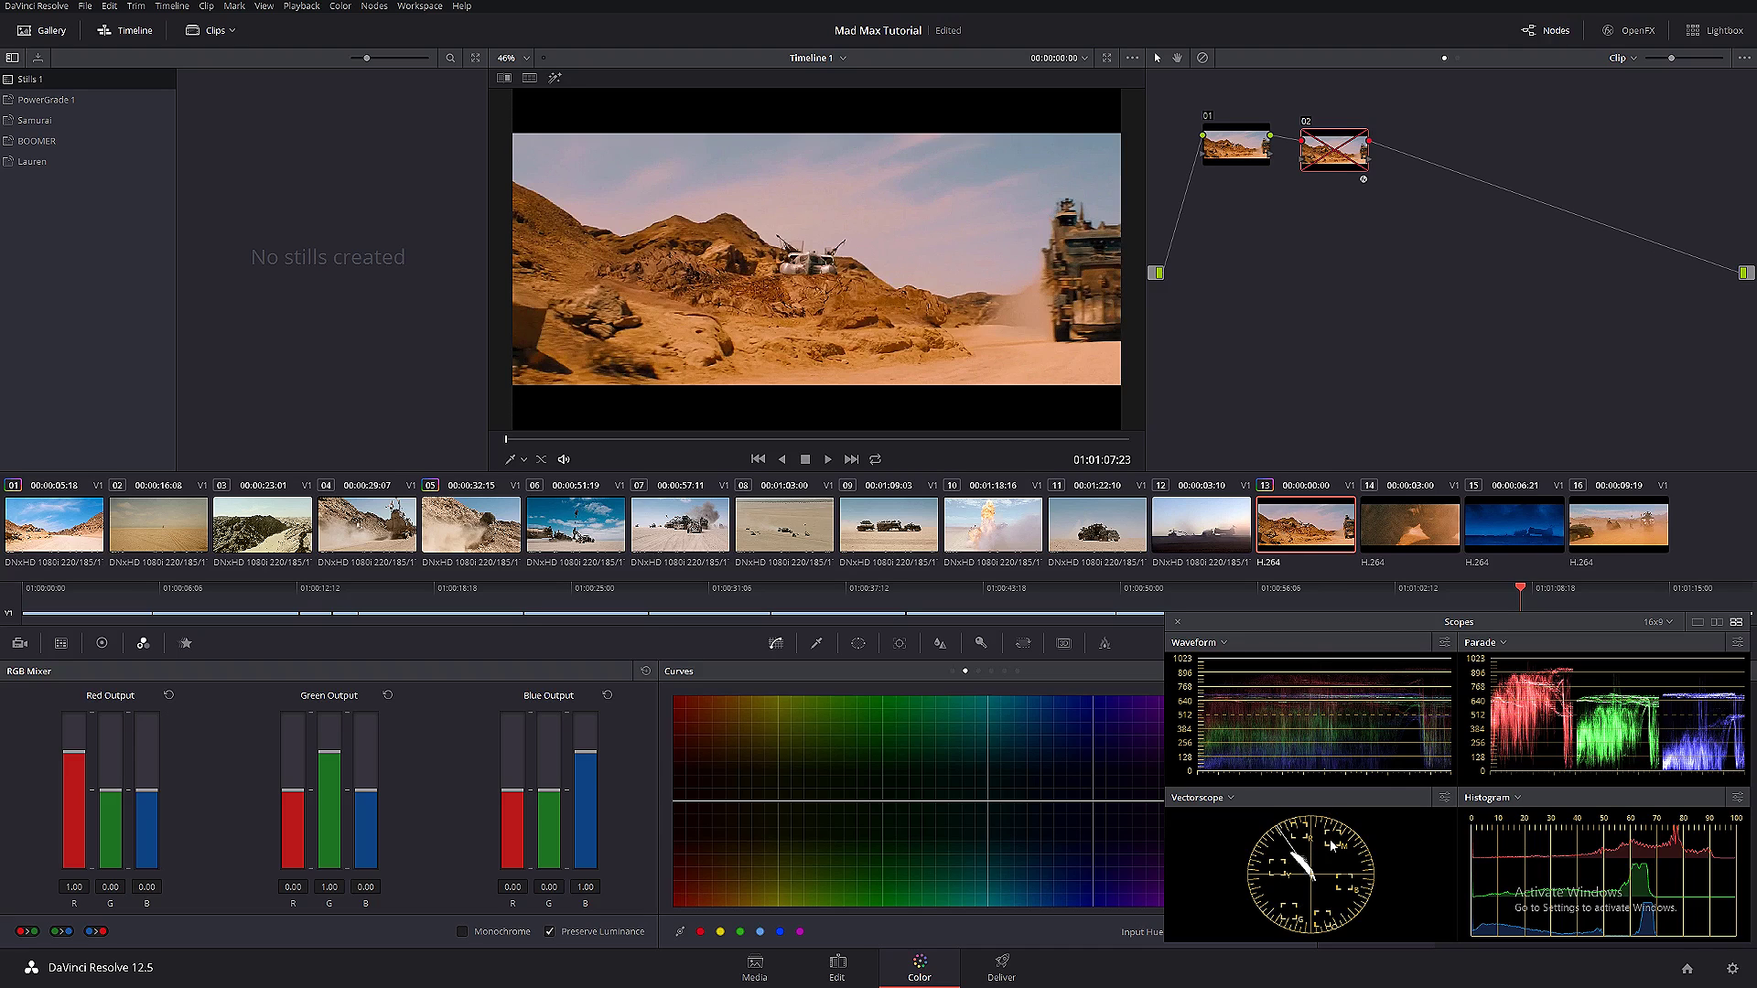
left_click(59, 528)
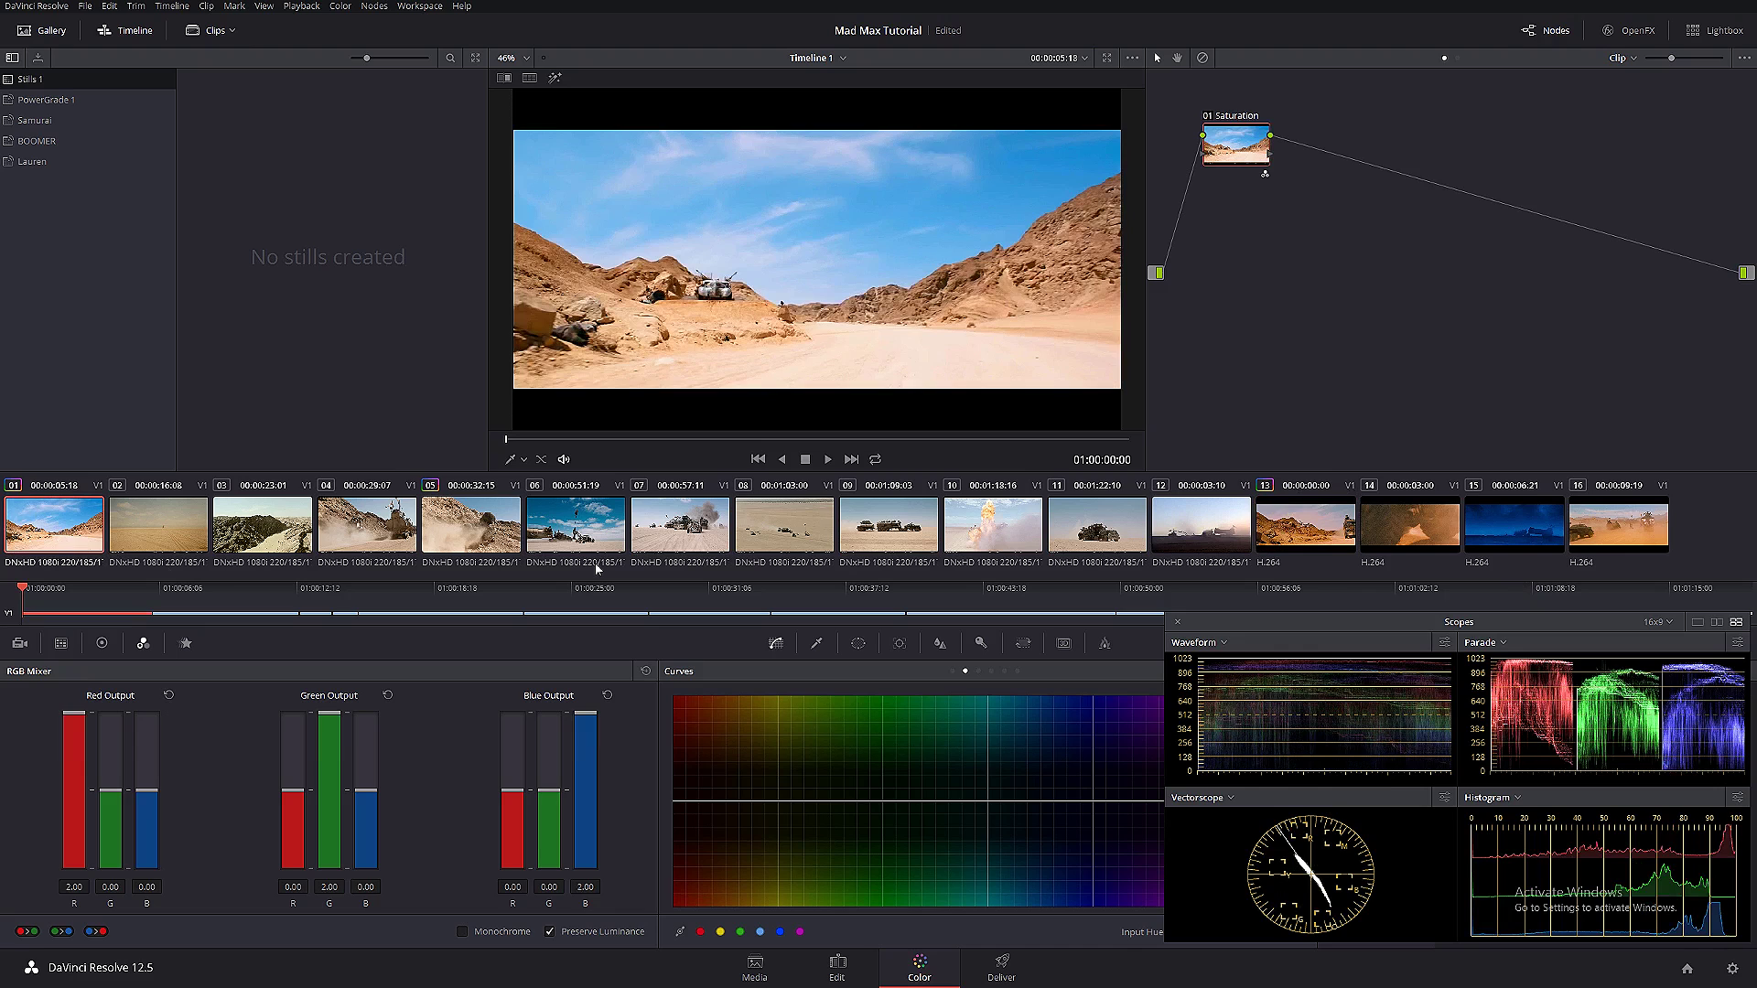
key("alt+s")
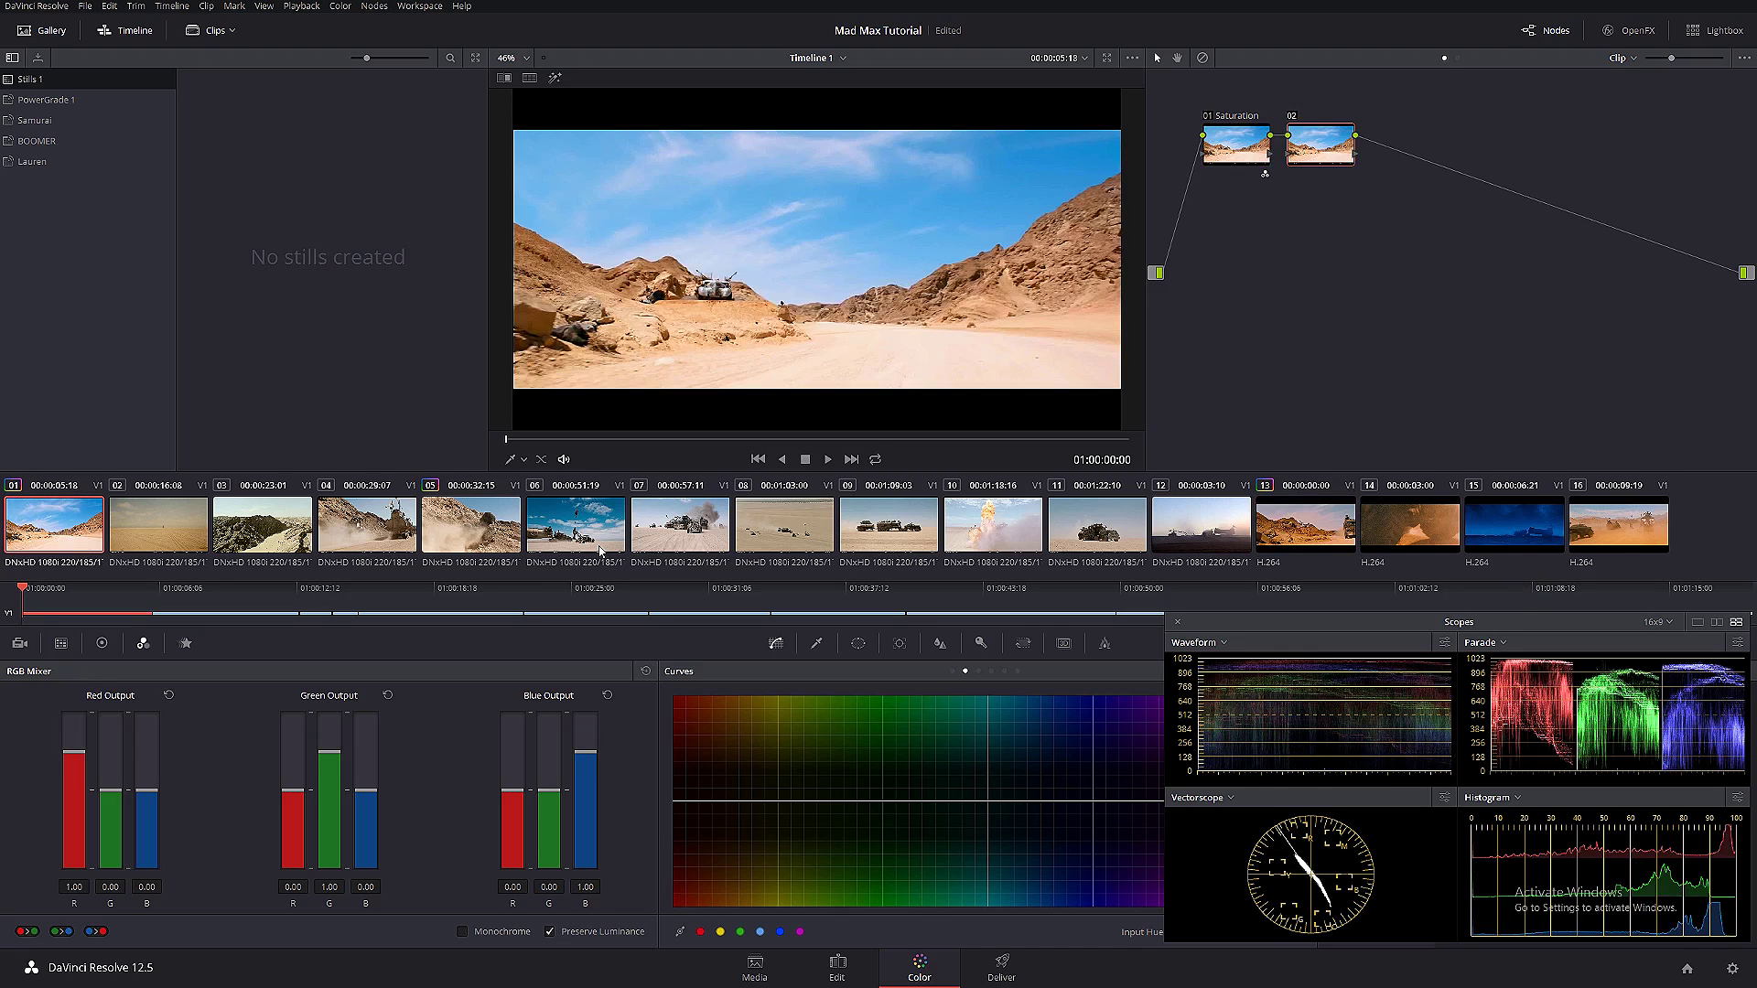
left_click_drag(596, 439, 755, 439)
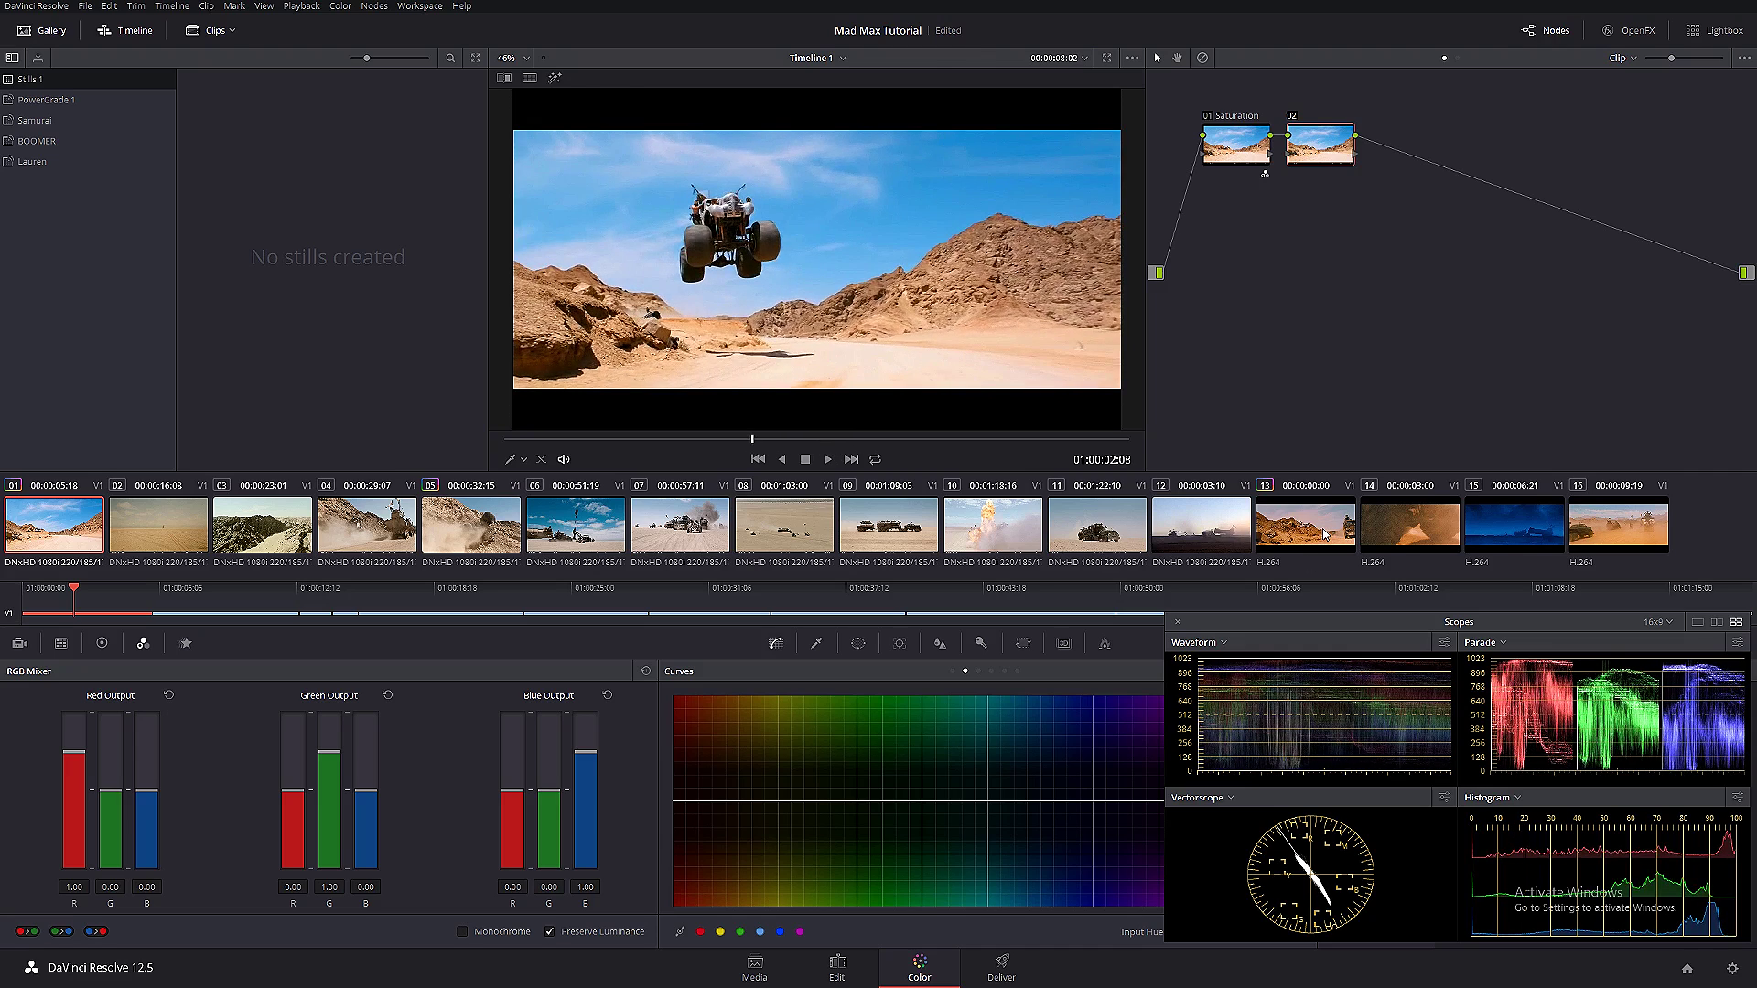
- Show the colour wheels as Primaries Bars while viewing clip 13, and return to clip 01's node 02
left_click(1324, 534)
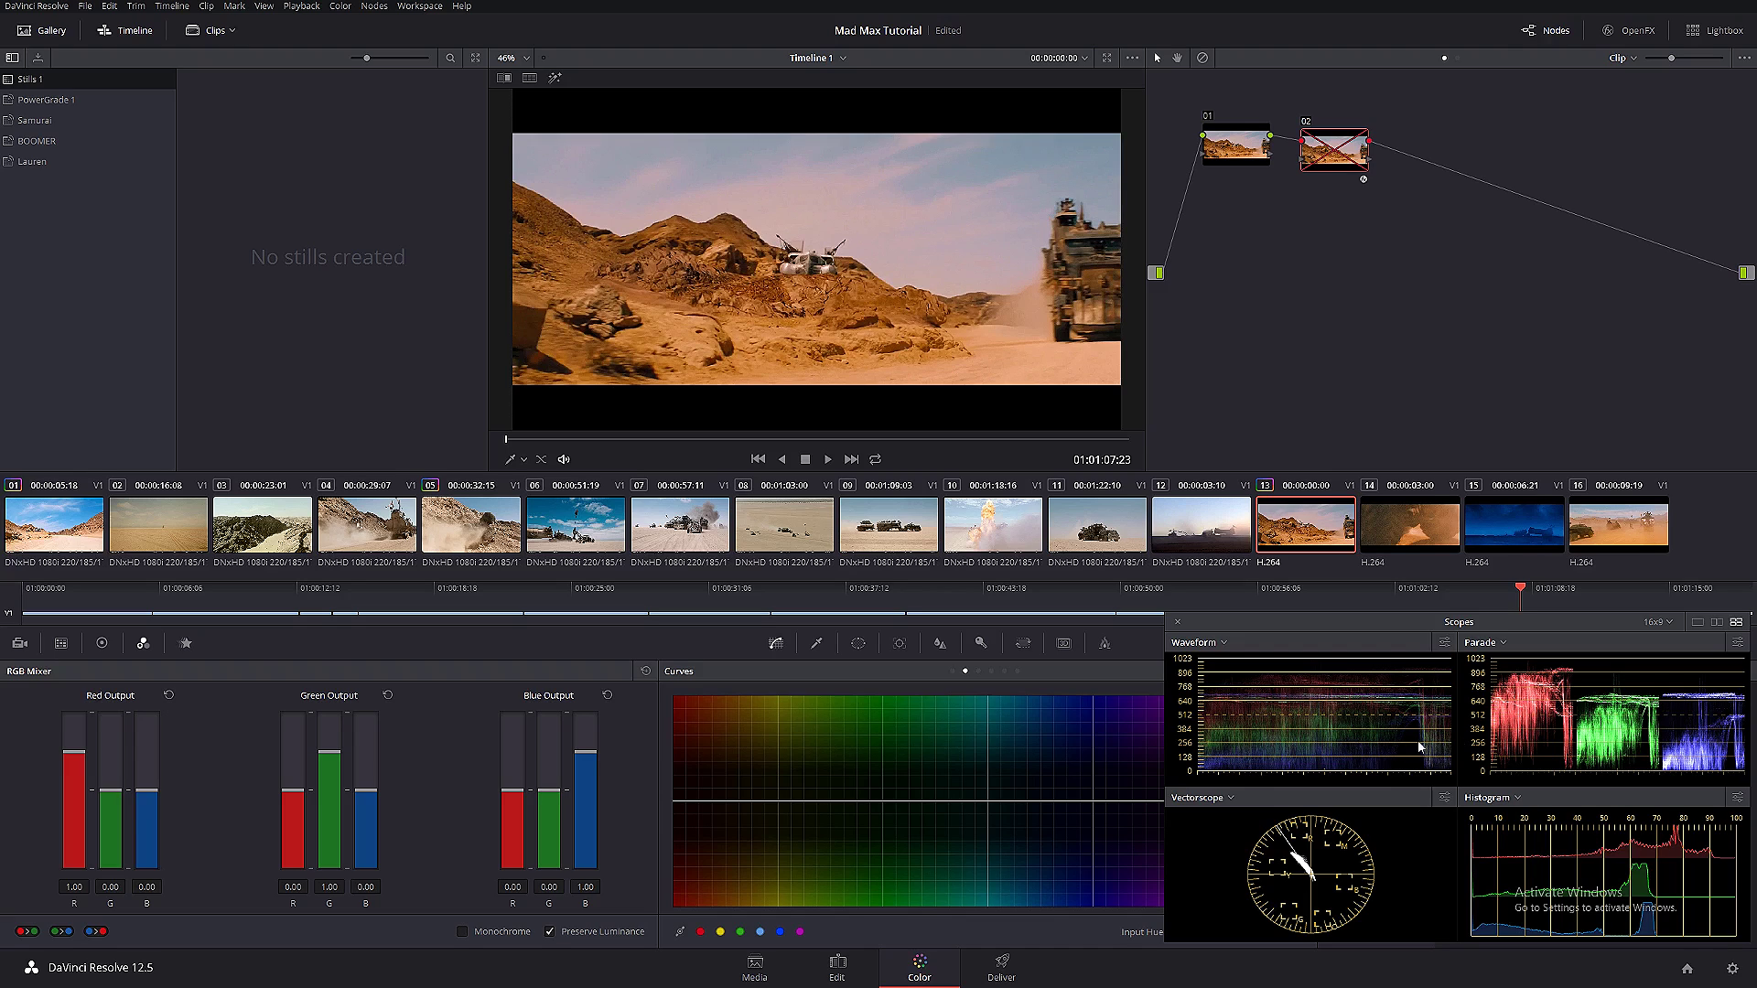
left_click(101, 644)
left_click(586, 671)
left_click(586, 704)
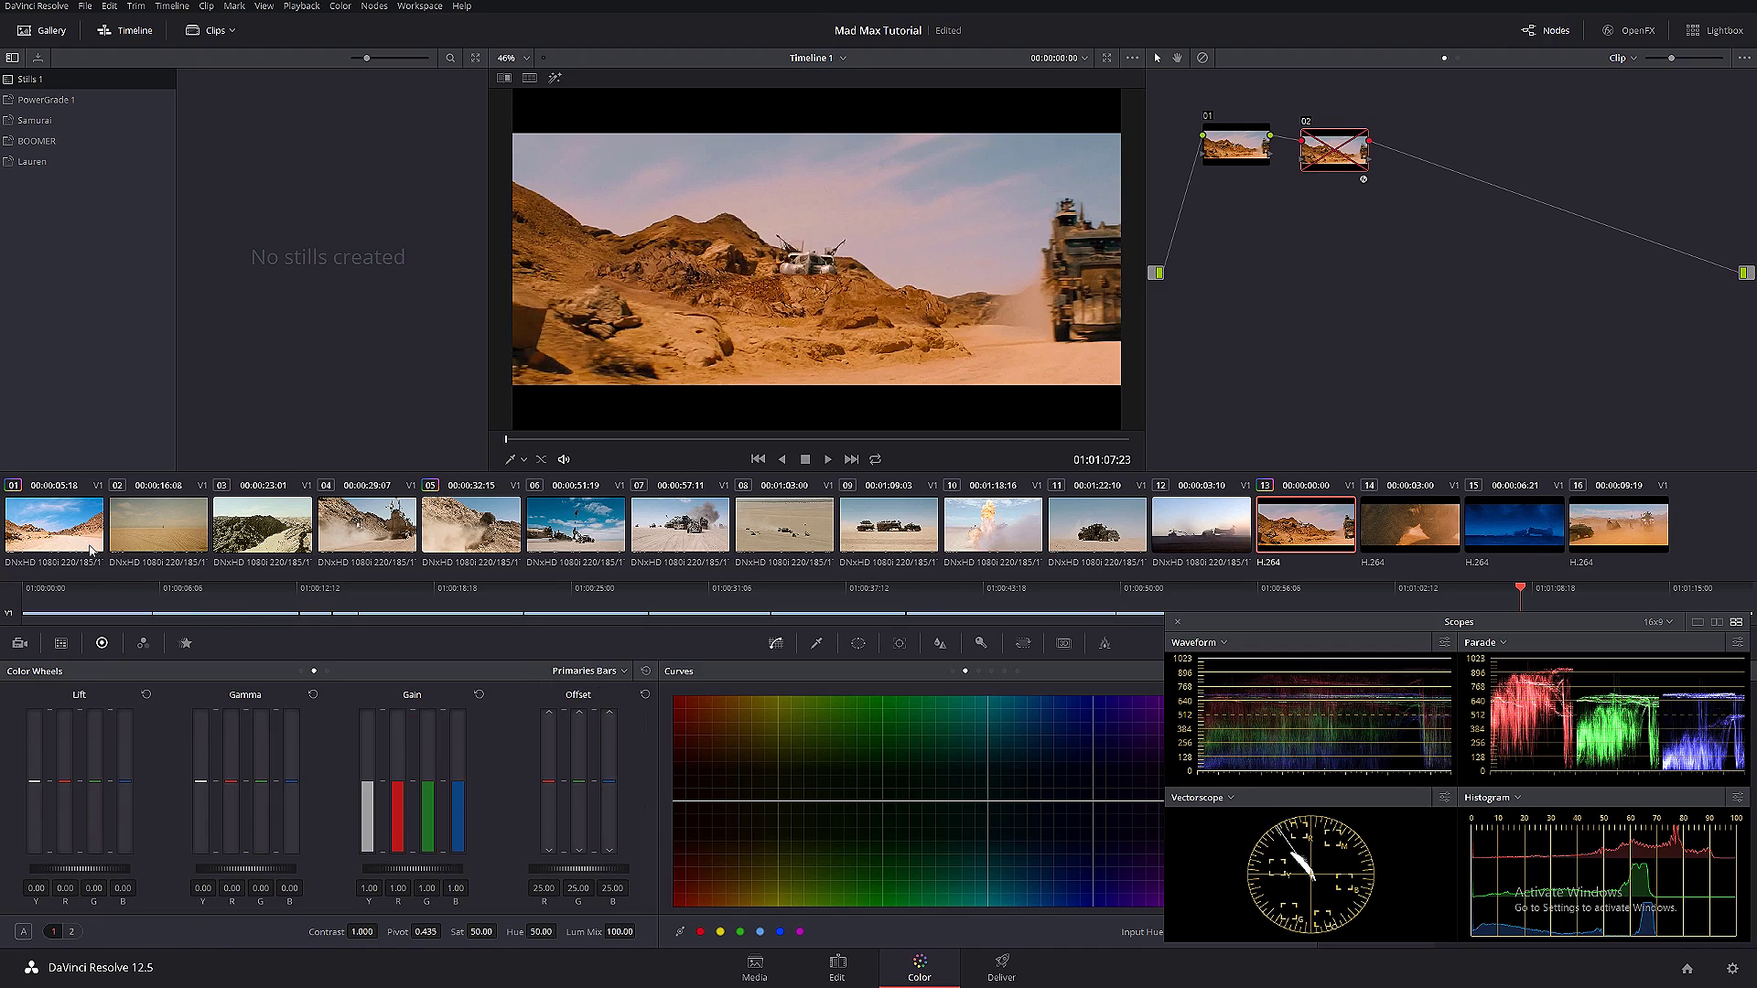
left_click(64, 533)
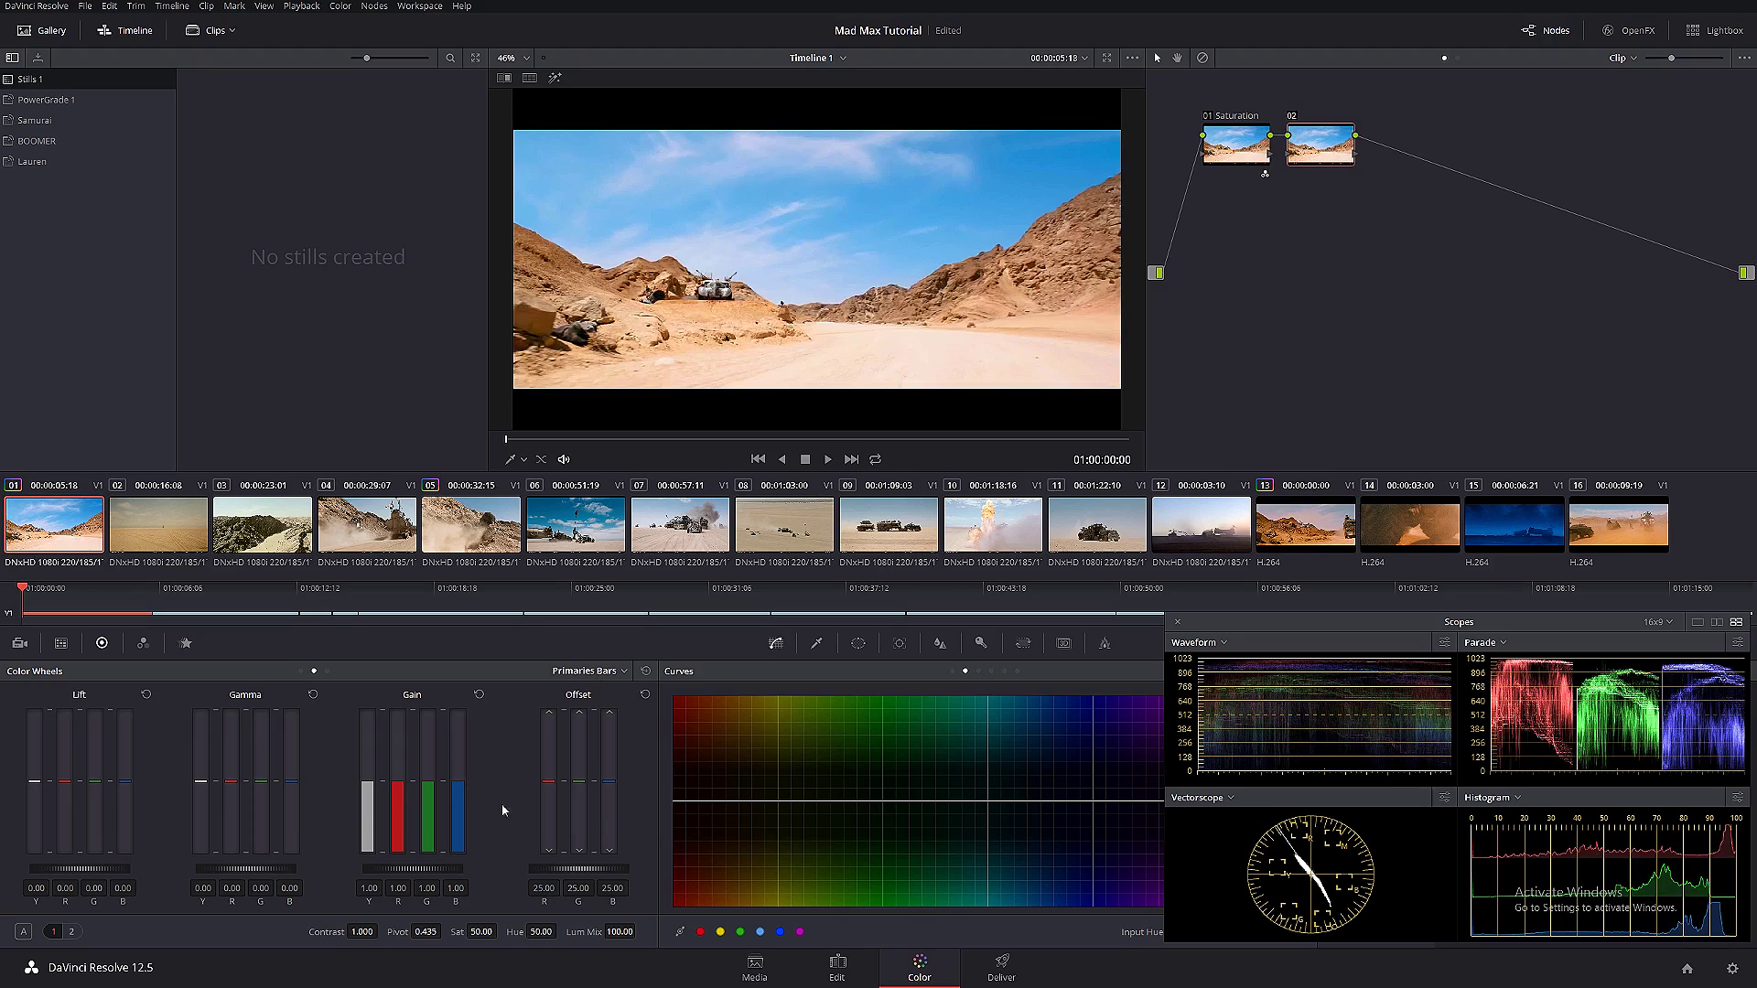
- Try green gain at 0.57 with Lum Mix 0.00 and at 1.36 with Lum Mix 100.00 on node 02, resetting Gain each time
left_click_drag(619, 932, 594, 932)
left_click_drag(427, 782, 469, 790)
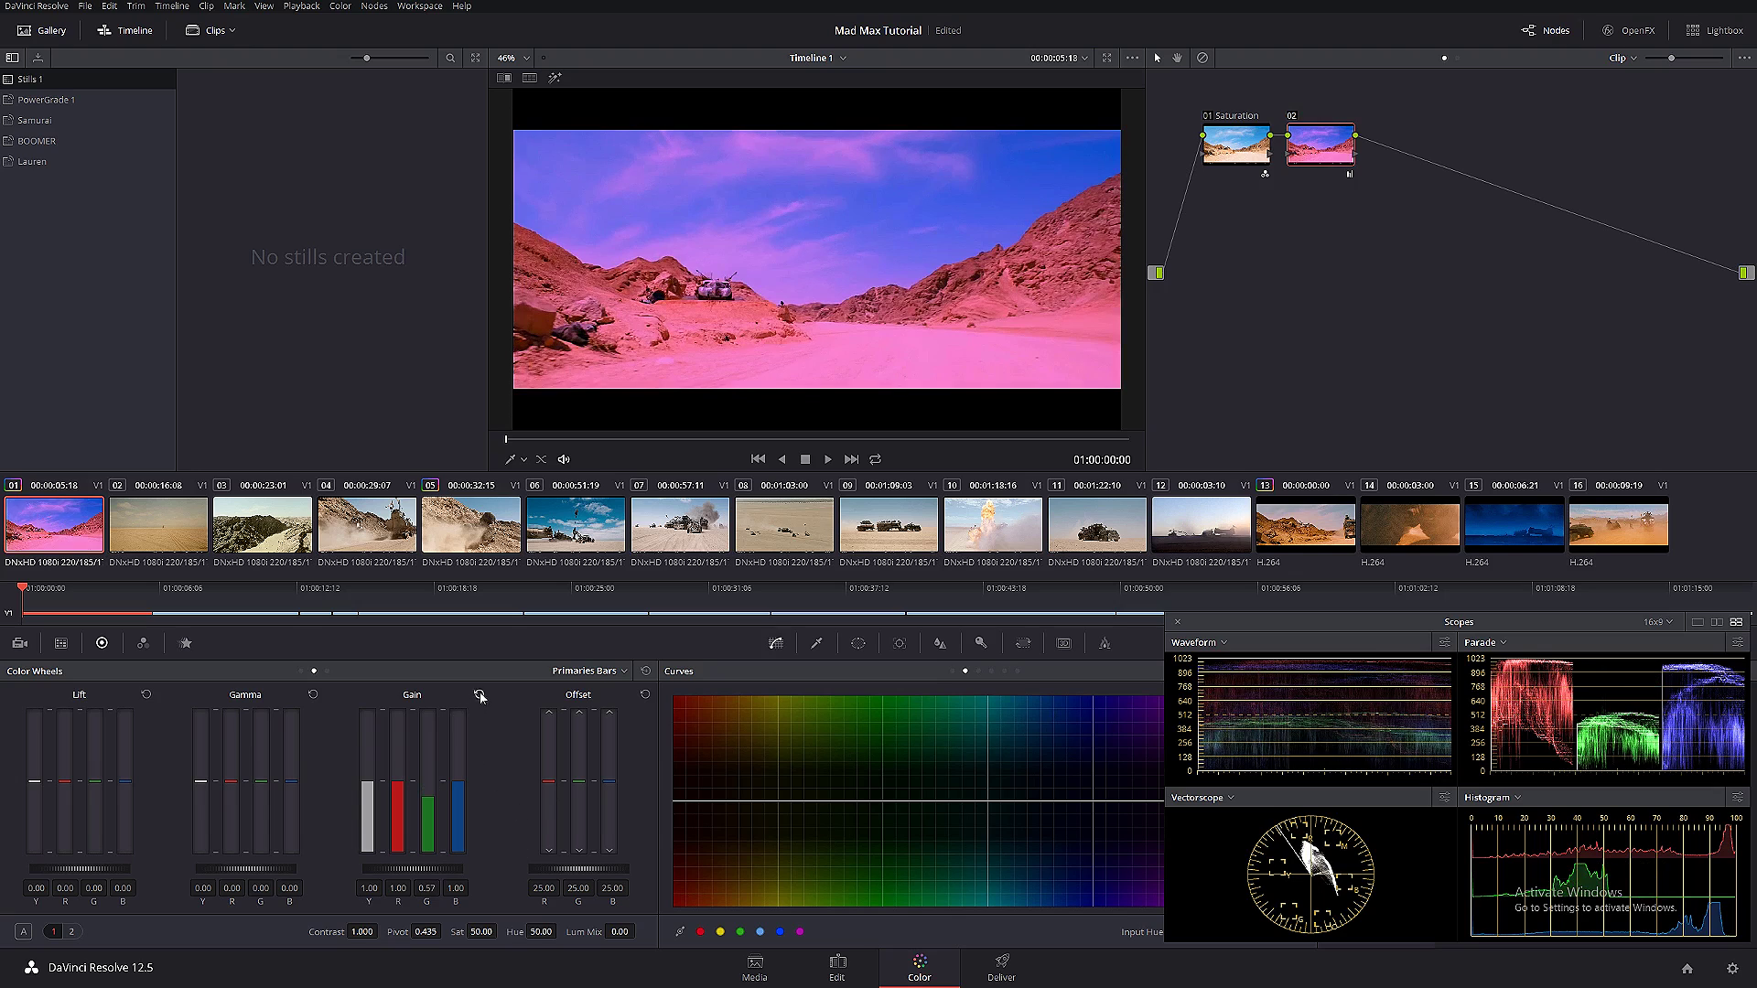
left_click(479, 695)
double_click(620, 931)
mouse_move(428, 782)
left_mouse_down()
mouse_move(403, 768)
mouse_move(427, 776)
mouse_move(427, 798)
mouse_move(427, 768)
left_mouse_up()
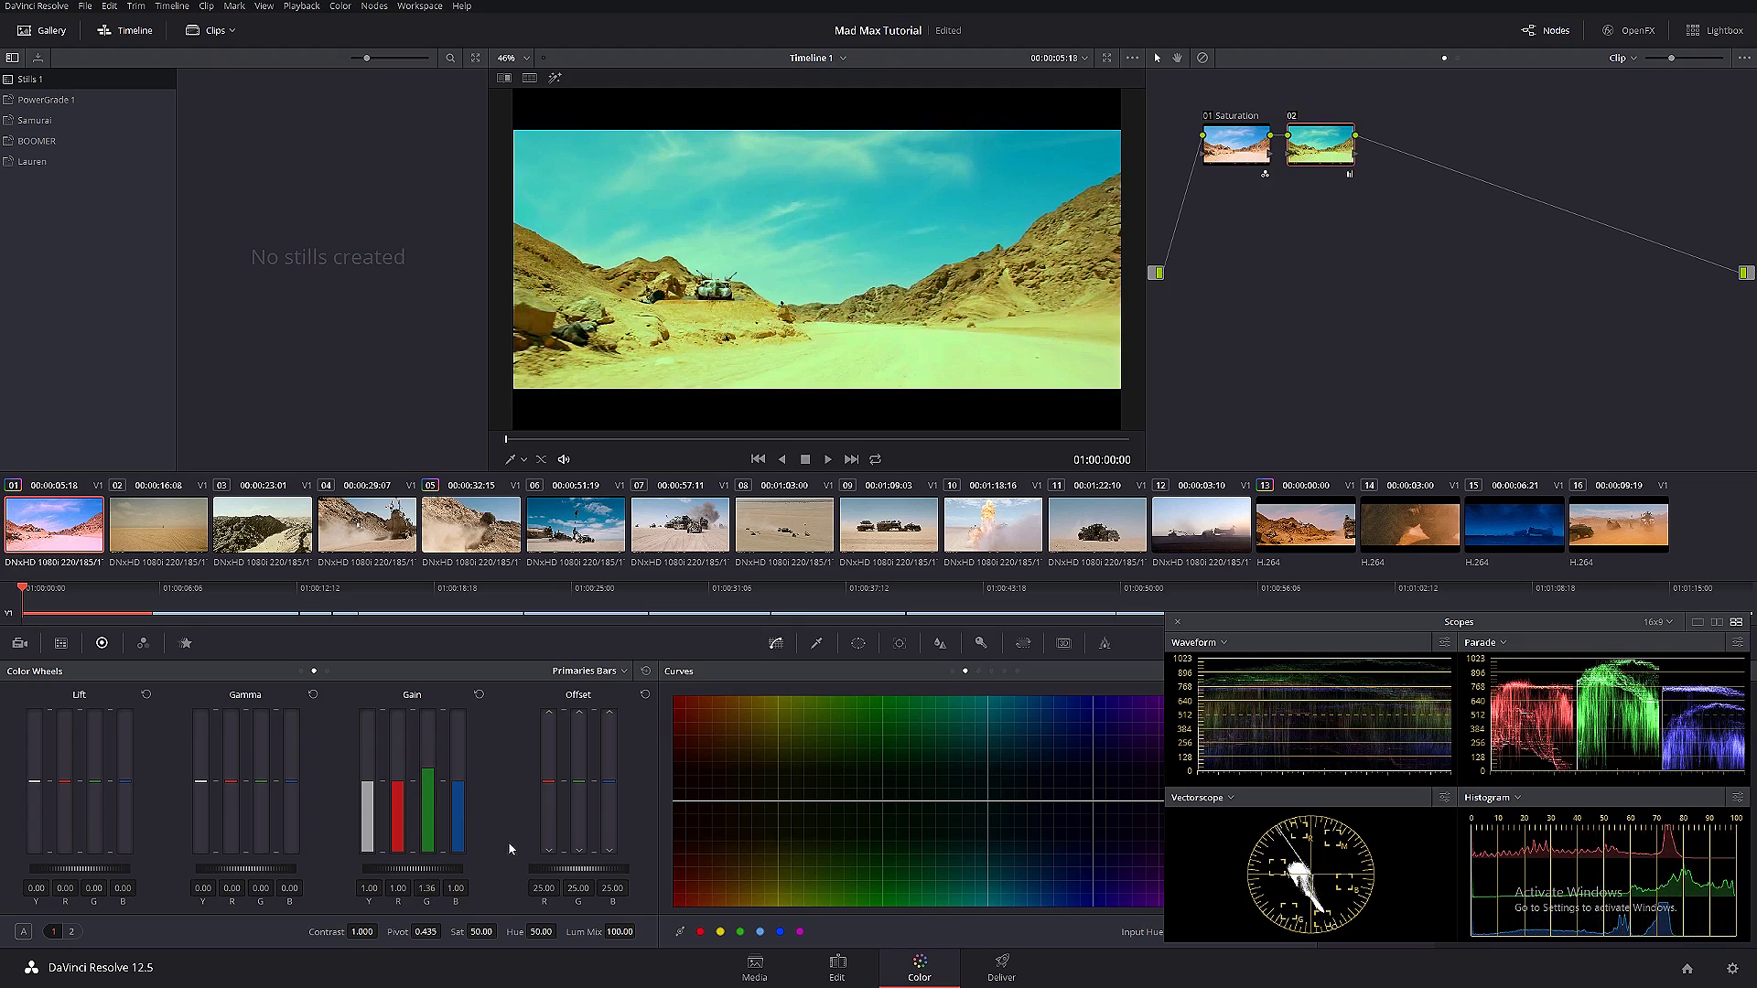
left_click(476, 693)
- On node 02 of clip 01, set Lum Mix to 0.00 and green gain to 0.75, checking against clip 13
left_click_drag(619, 932, 522, 932)
mouse_move(436, 778)
left_mouse_down()
mouse_move(436, 818)
mouse_move(428, 791)
left_mouse_up()
left_click(1299, 533)
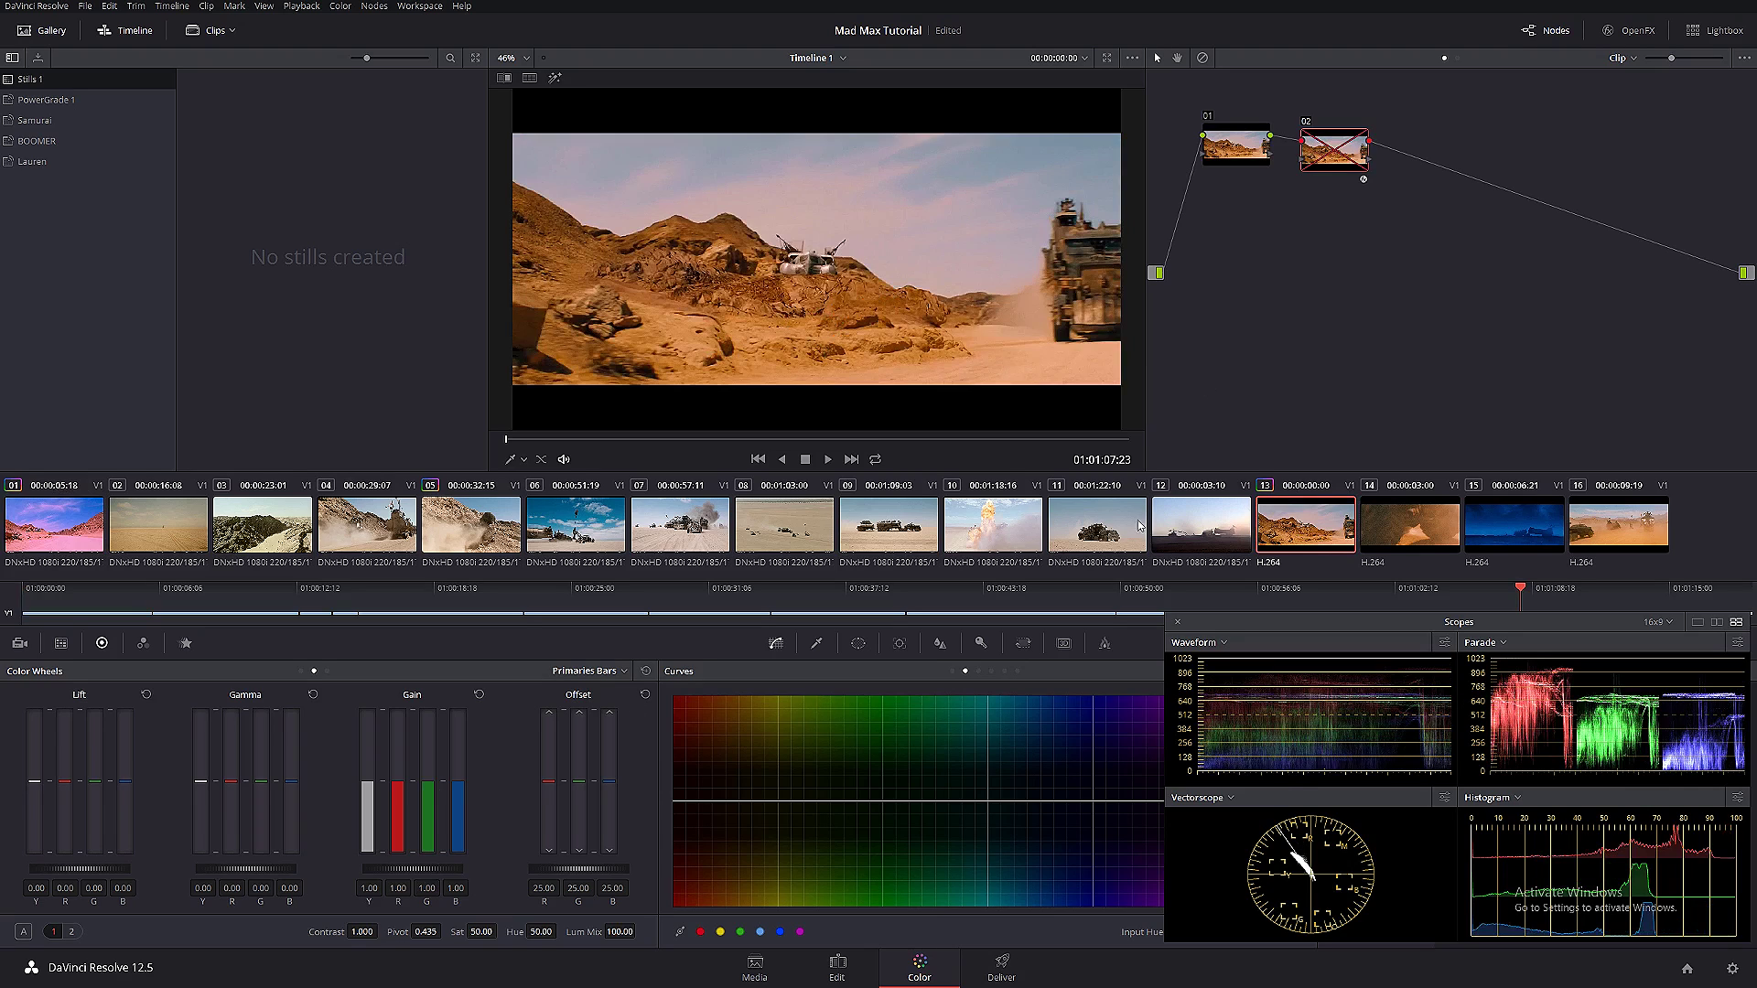
left_click(69, 533)
left_click_drag(433, 793, 433, 787)
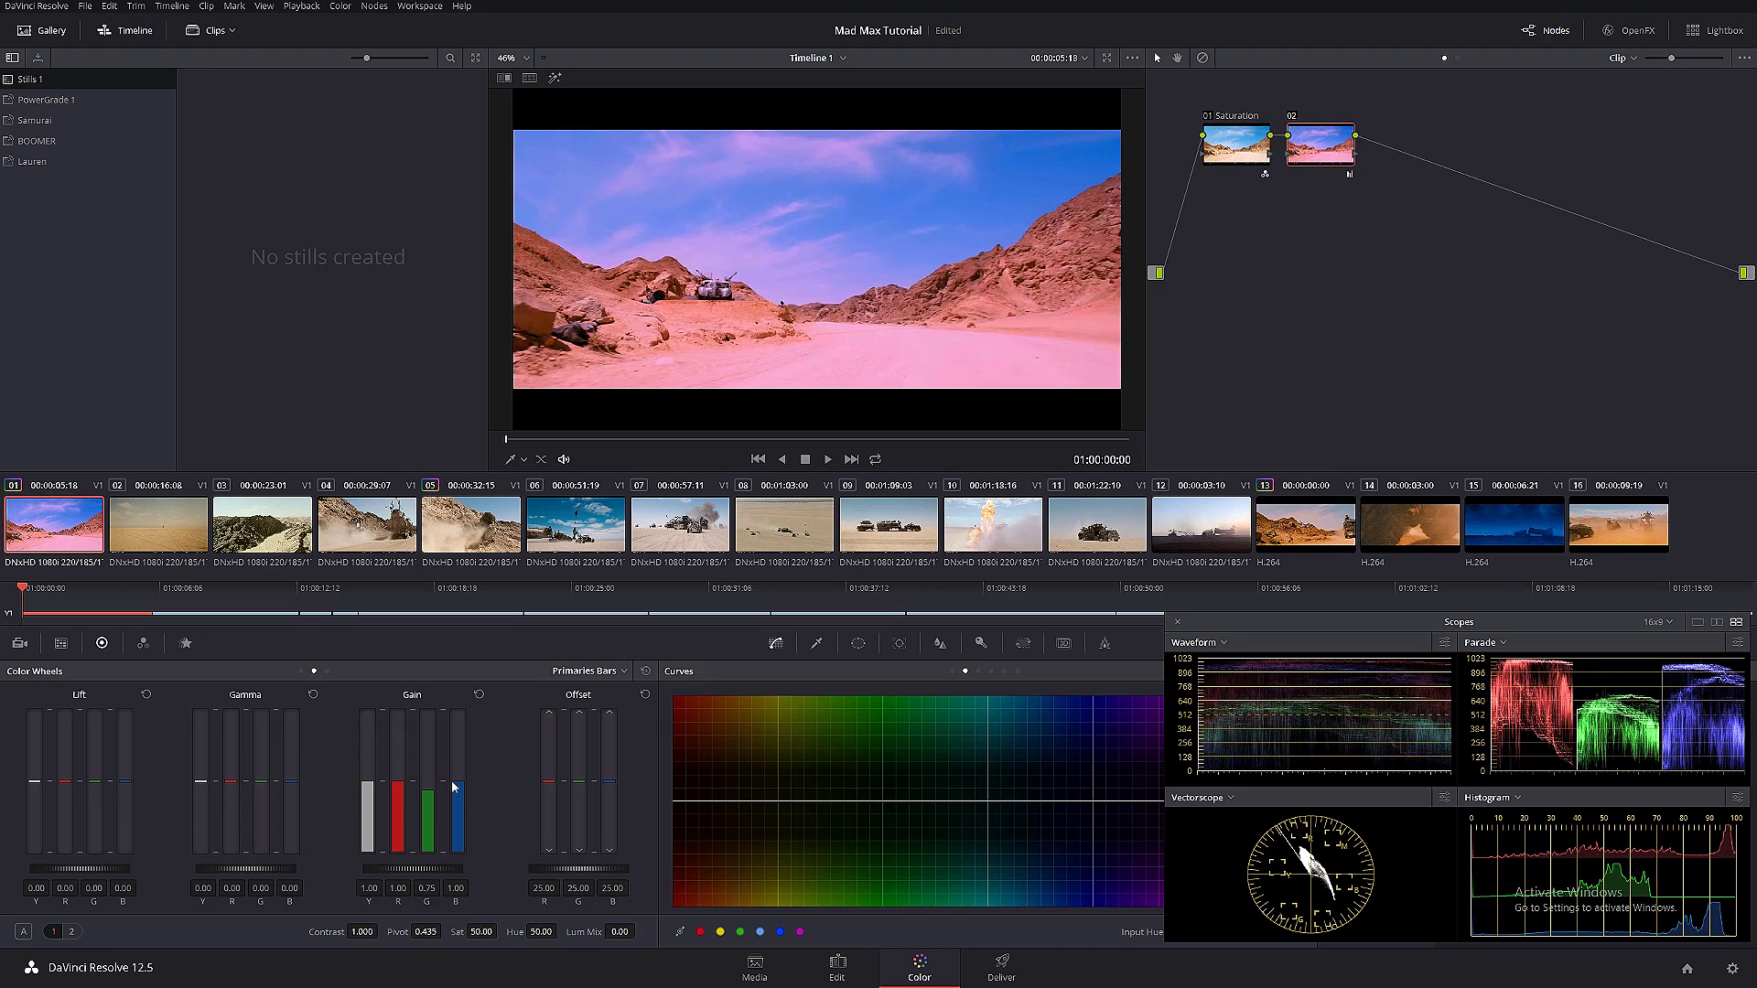
- Set node 02's blue gain to 0.74 and red gain to 0.91, comparing clip 01 with reference clip 13
left_click_drag(456, 785, 456, 833)
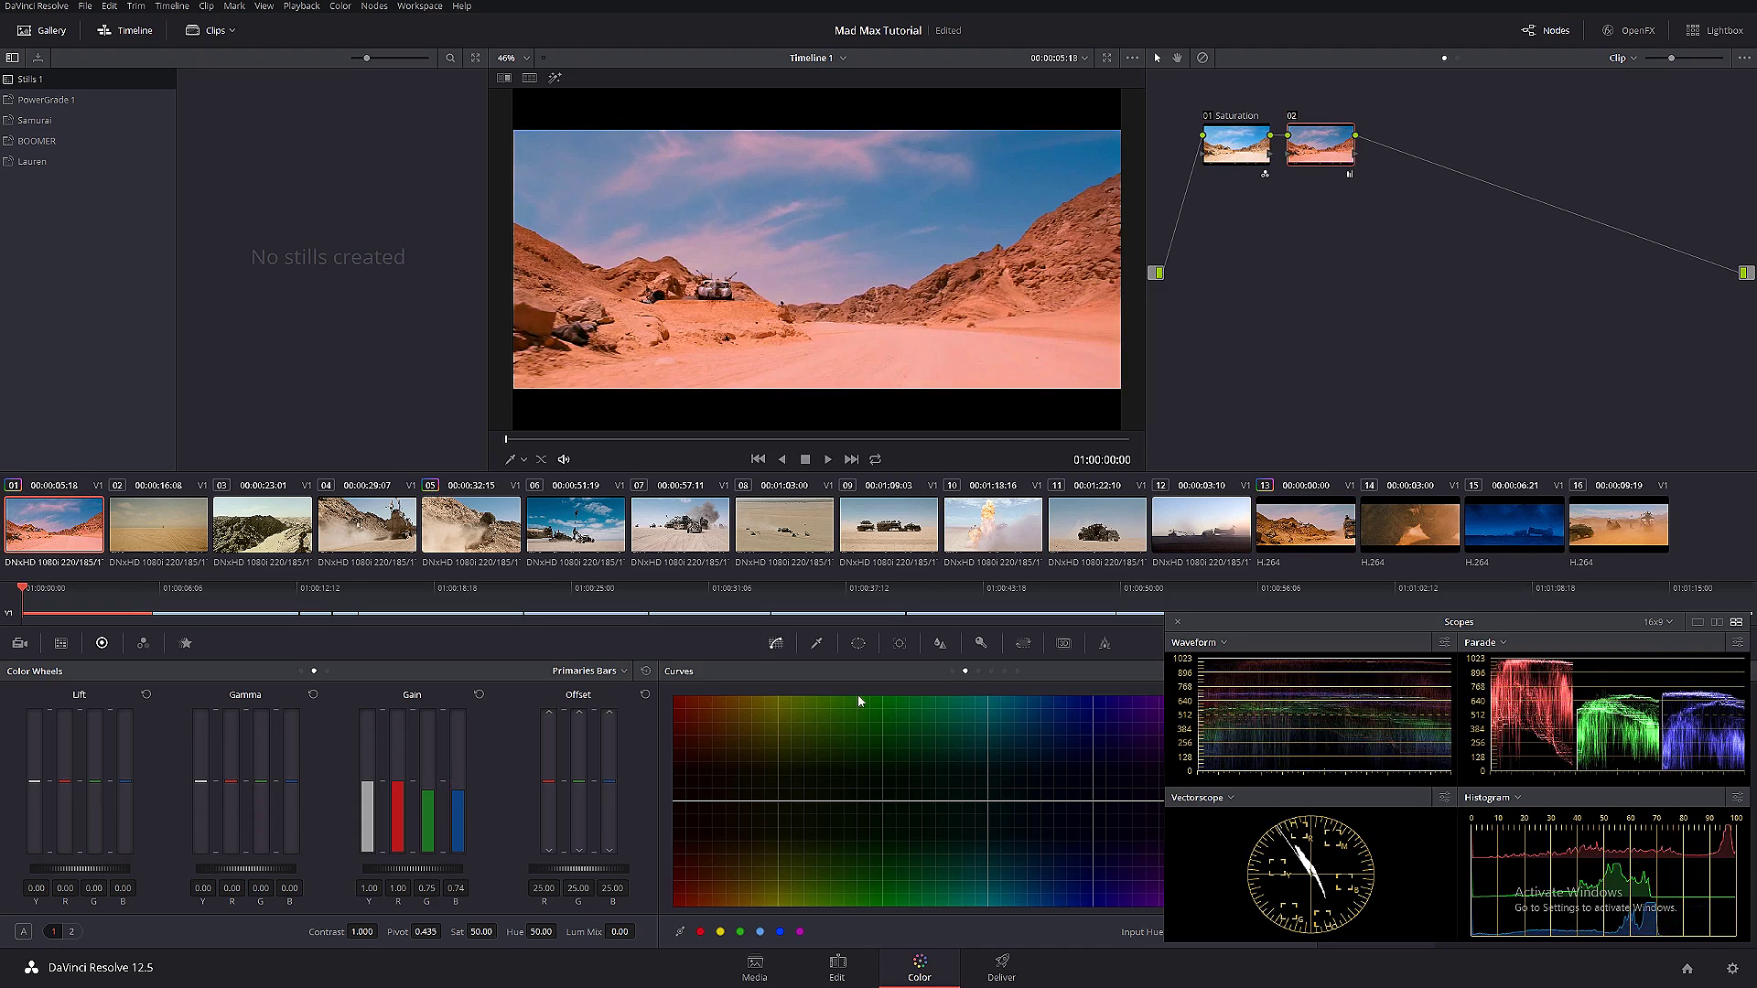
left_click(1304, 536)
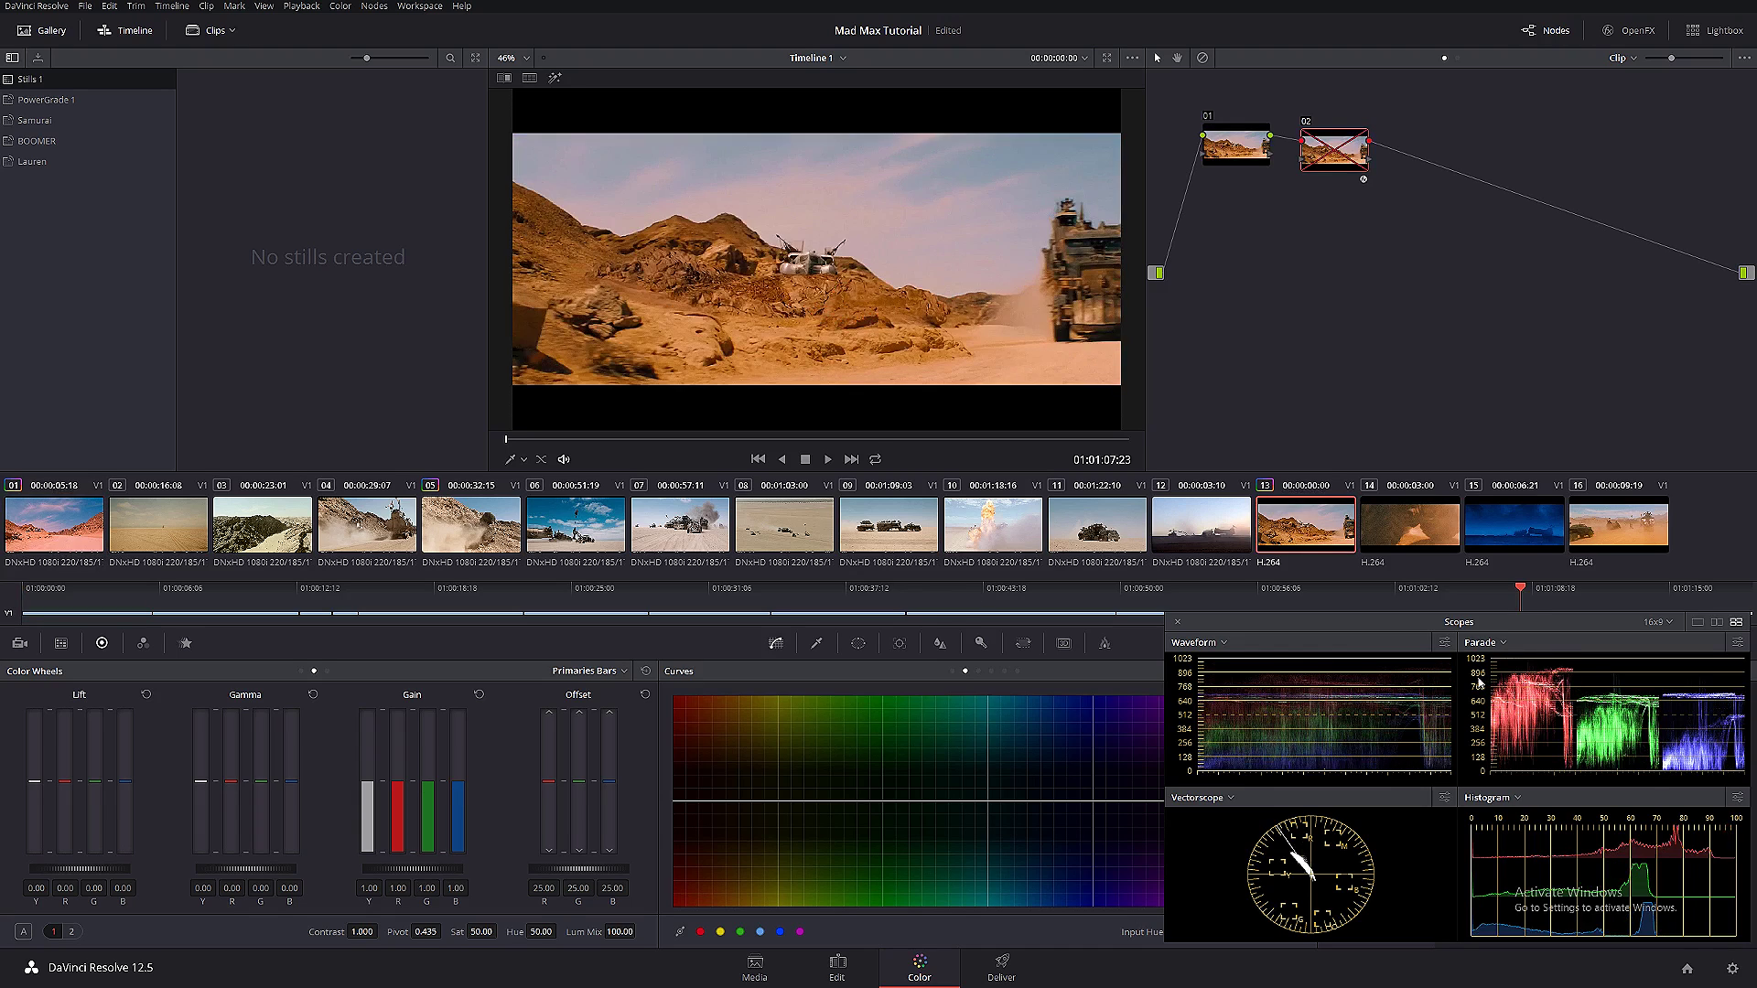
left_click(49, 523)
left_click_drag(397, 783, 397, 790)
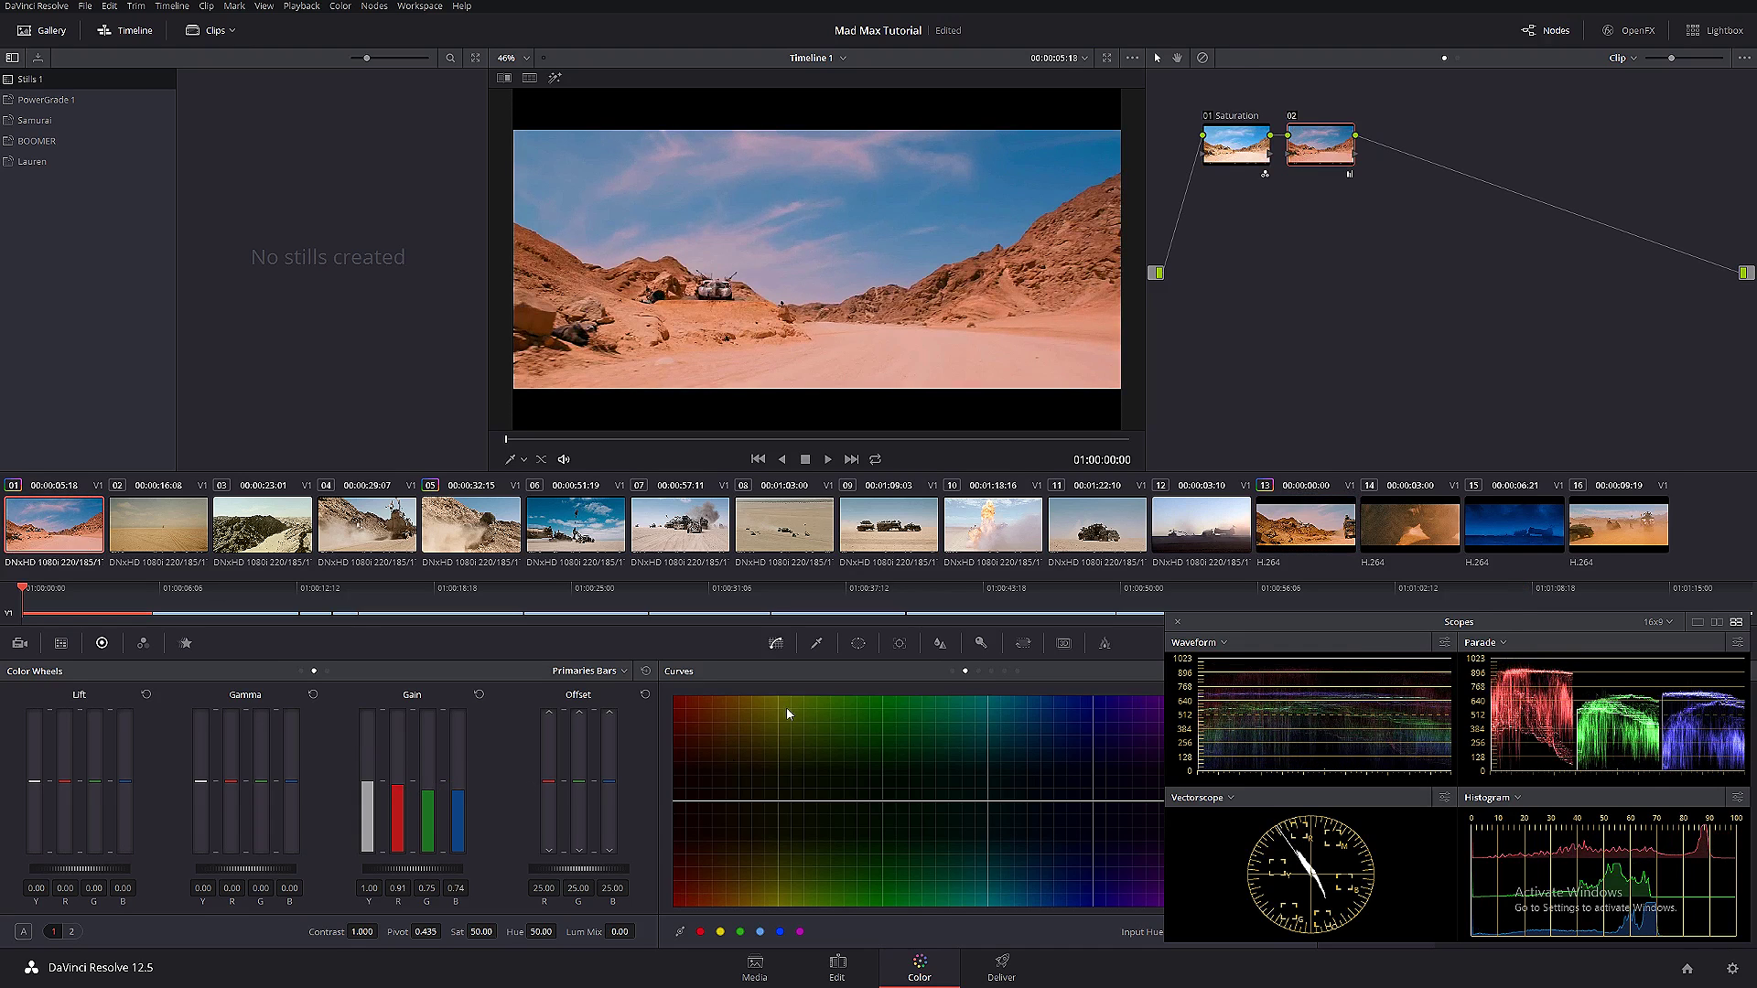
left_click(1304, 532)
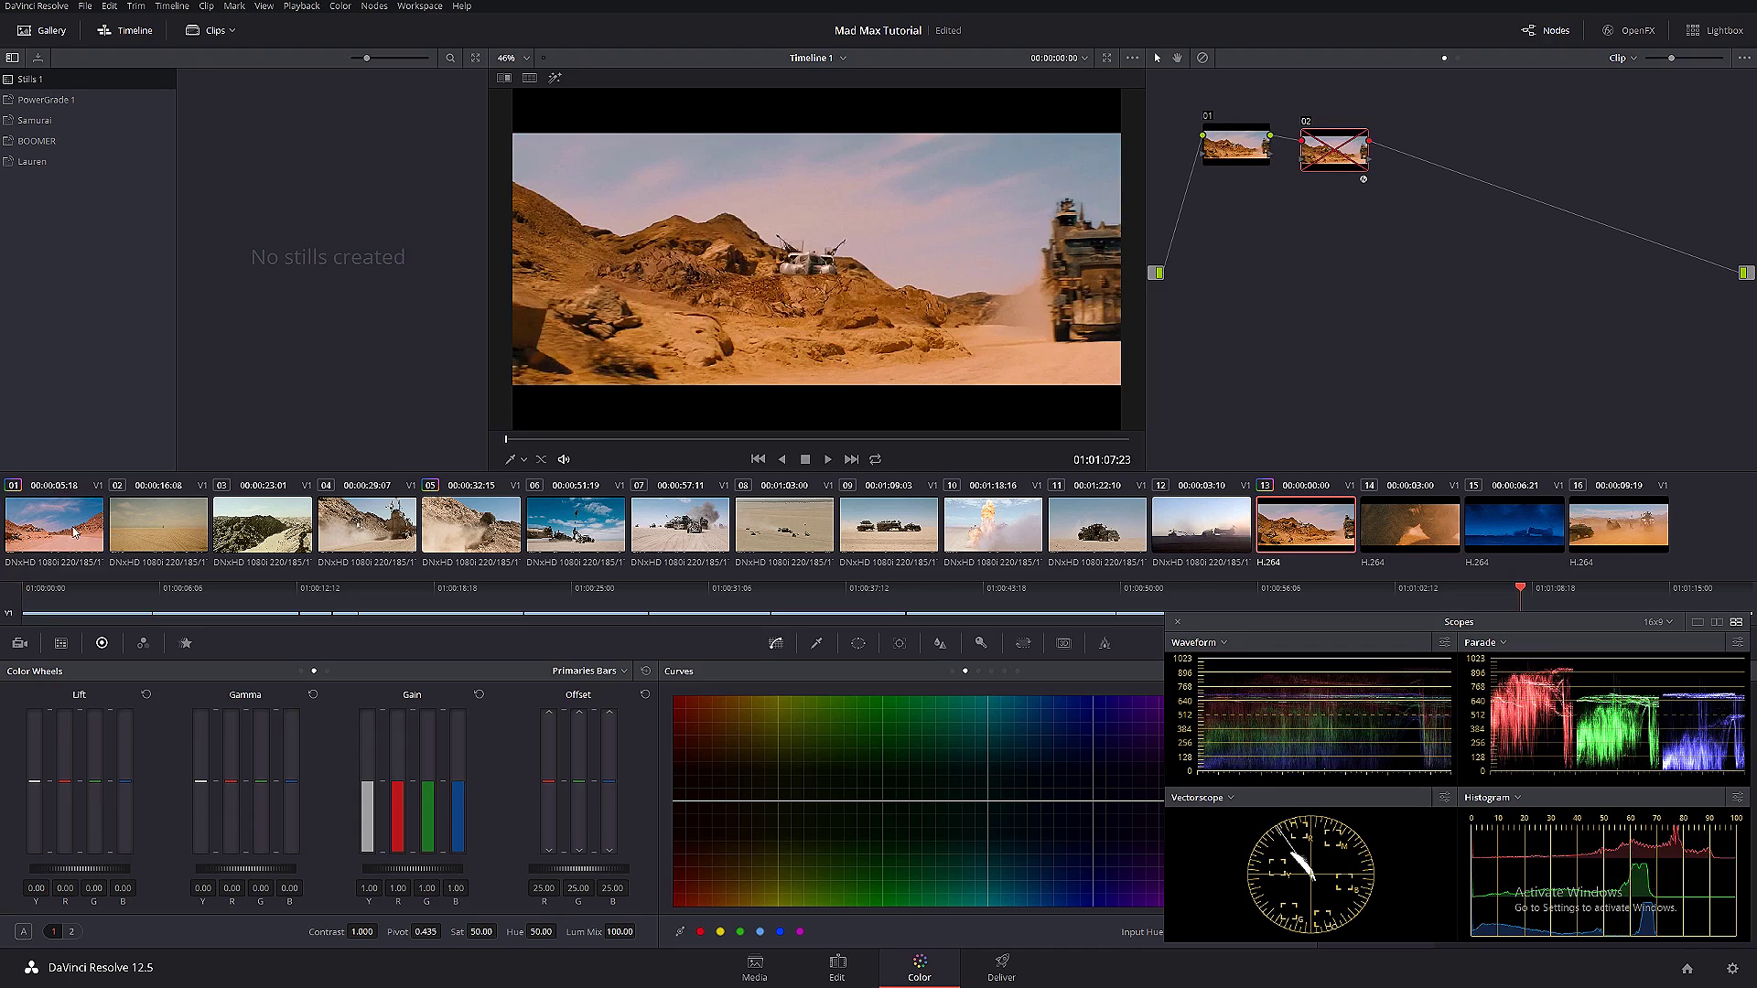
left_click(74, 531)
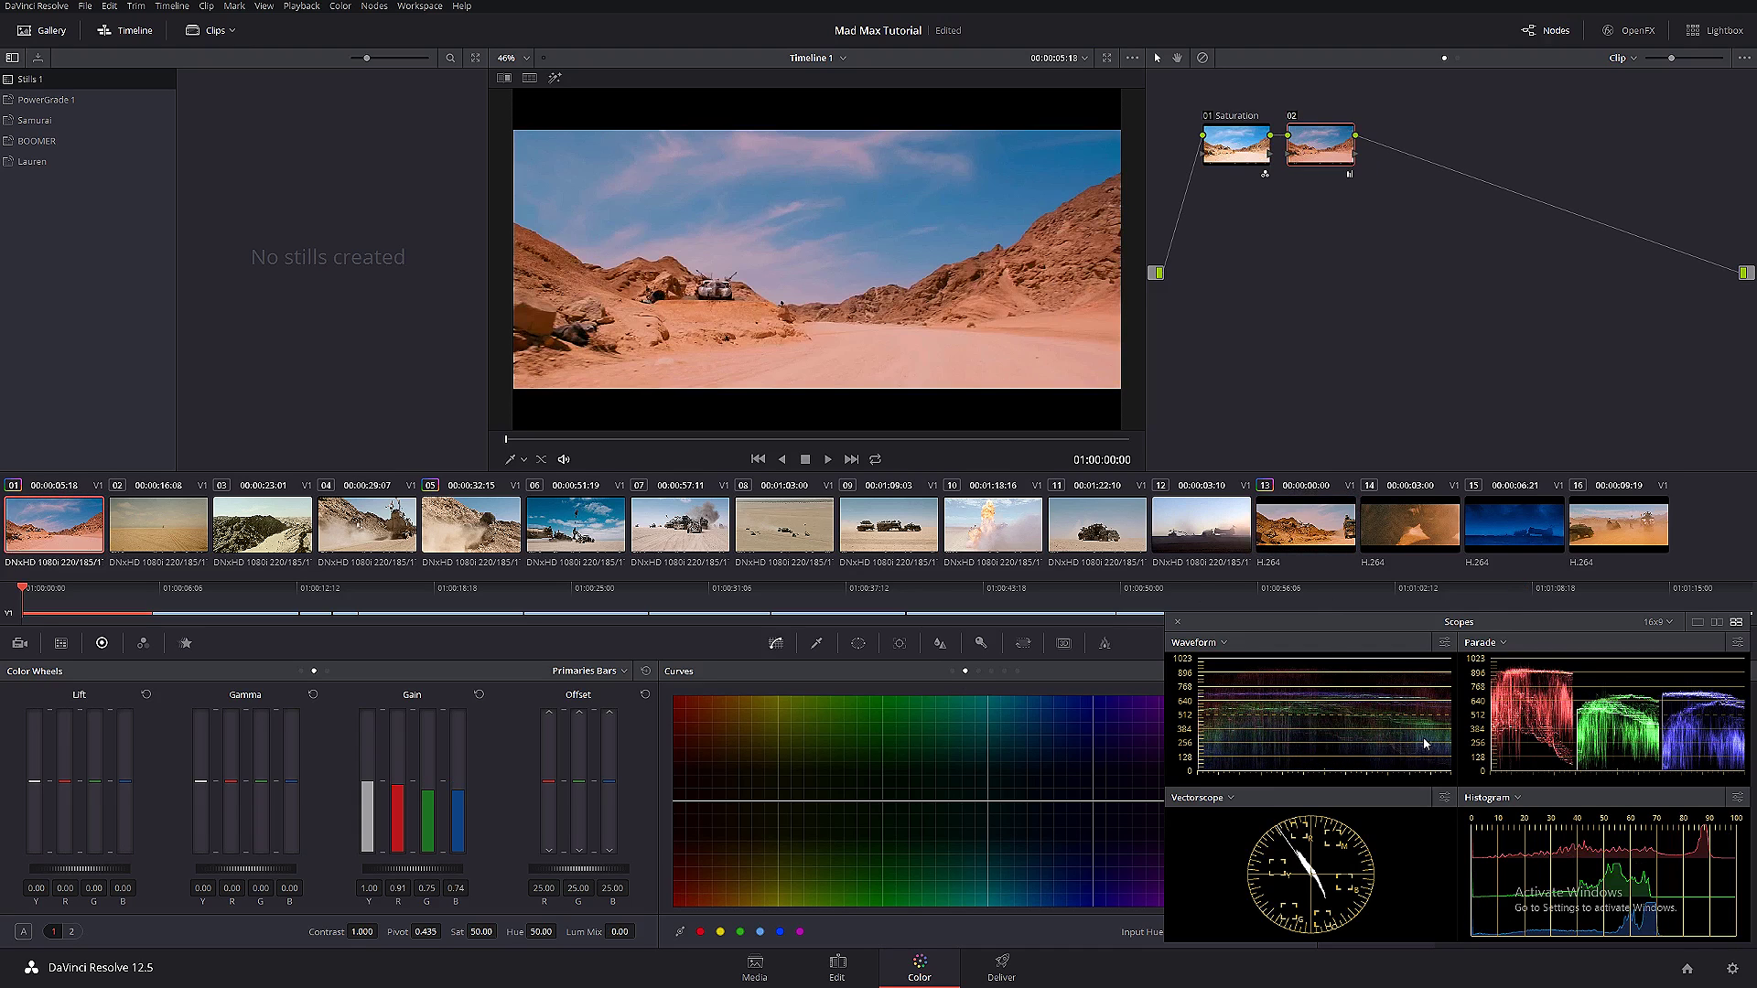
- Move node 02 of clip 01 slightly up and label it "basic color"
left_click_drag(1321, 146, 1329, 124)
right_click(1332, 126)
left_click(1378, 152)
type("basic color")
key("Return")
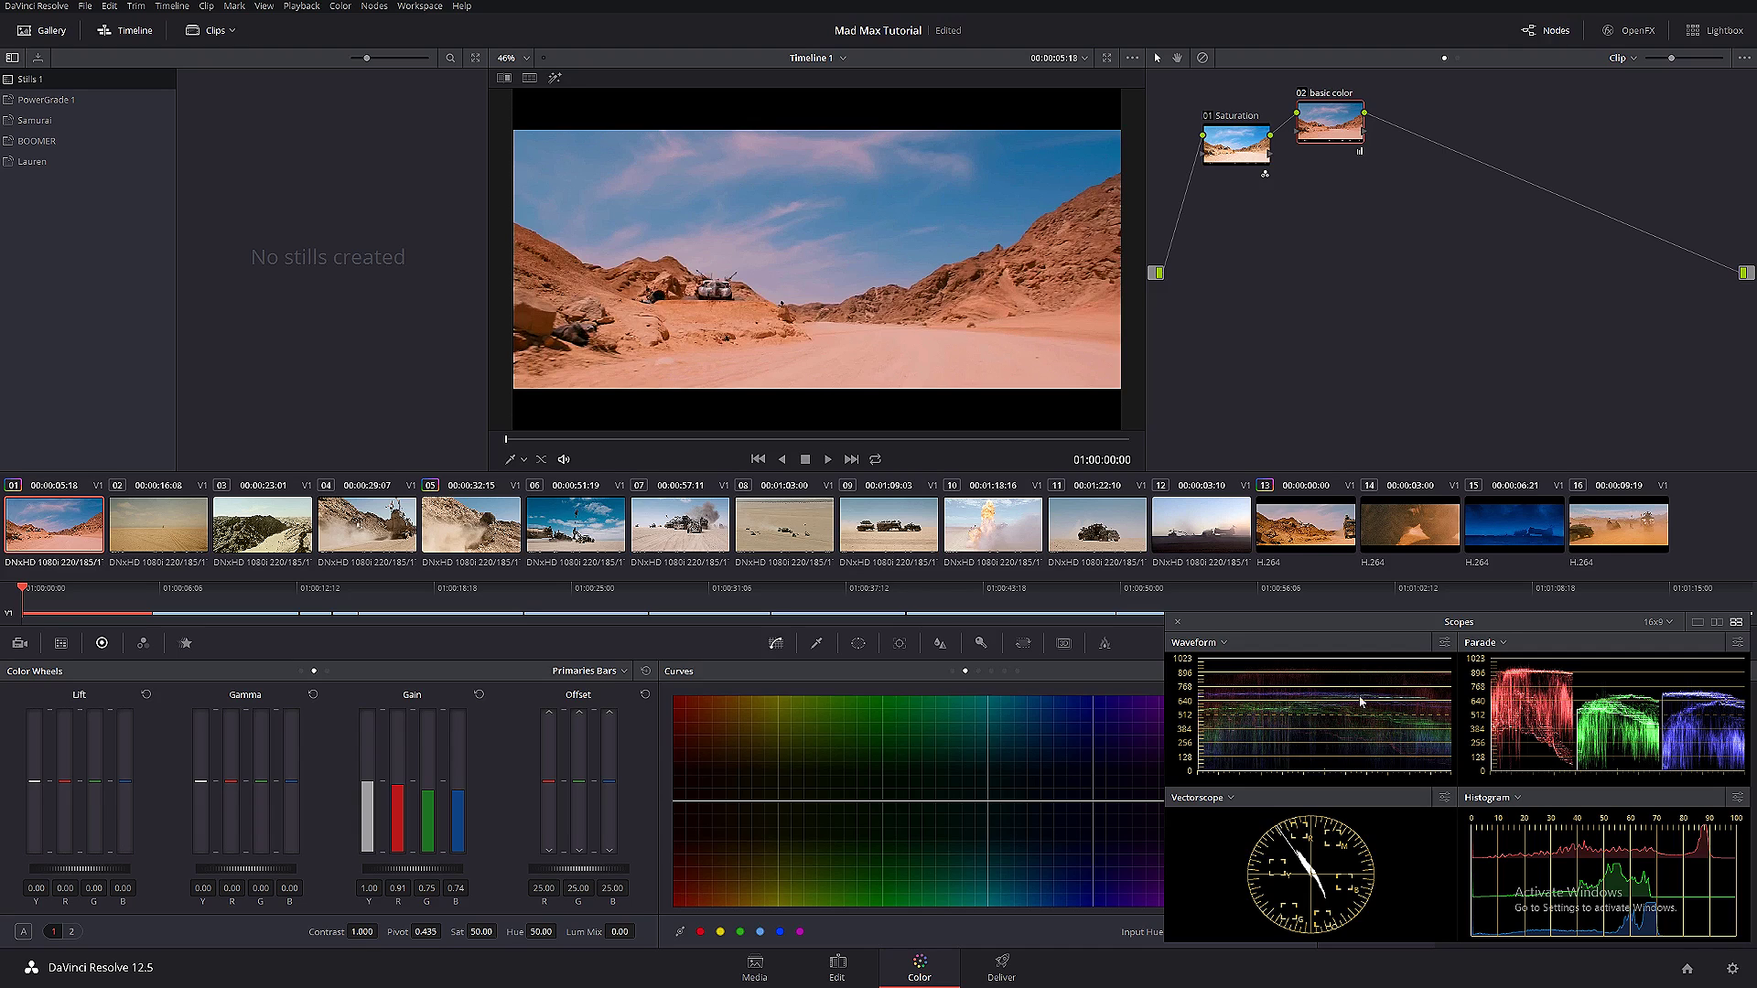
- Compare the image and scopes of clip 01 with those of reference clip 13
left_click(1306, 524)
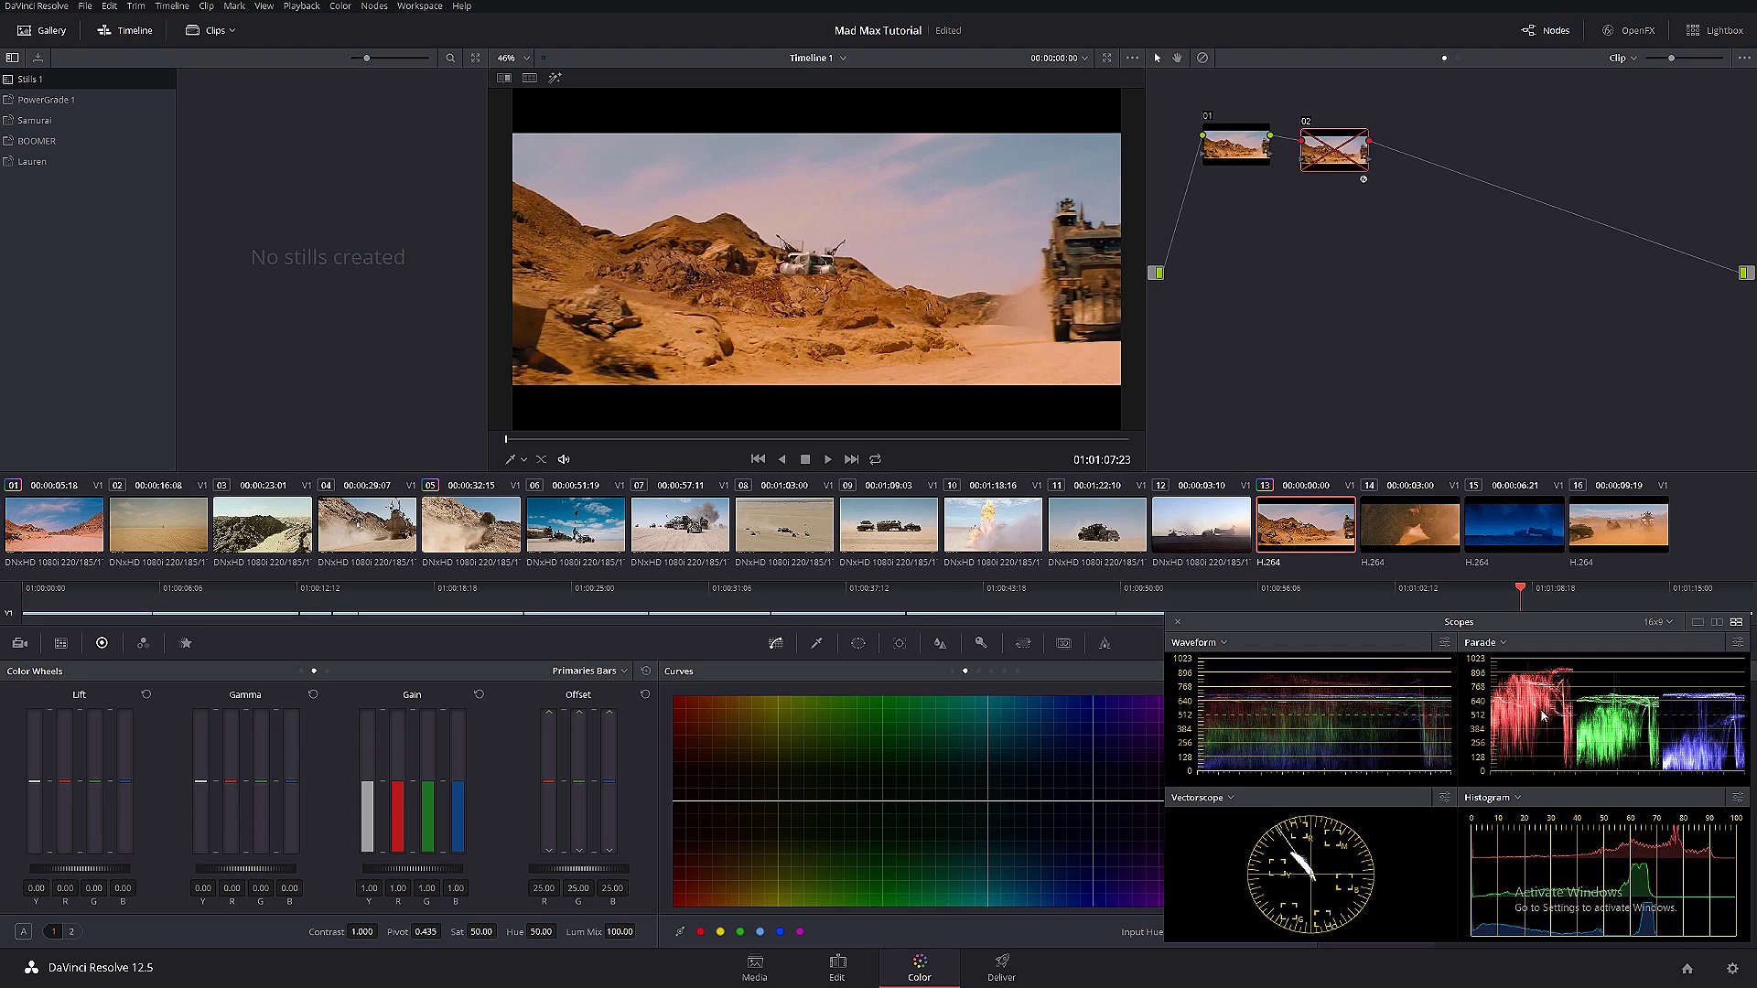
left_click(62, 528)
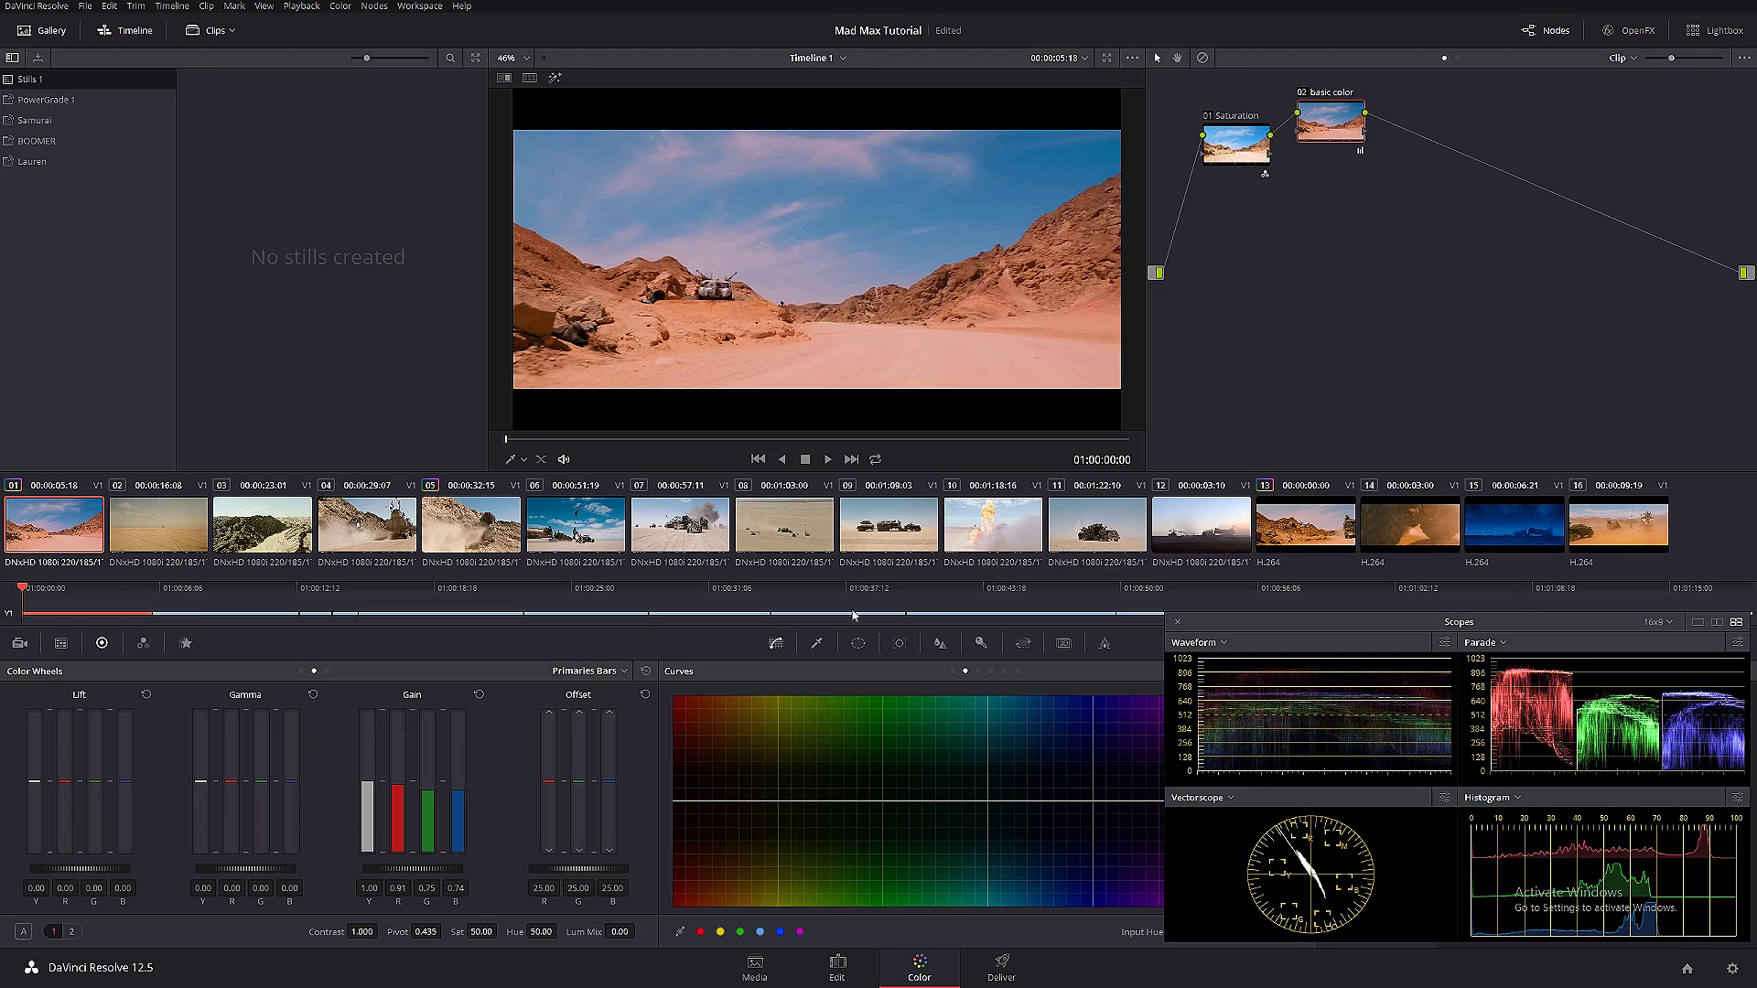
left_click(1315, 536)
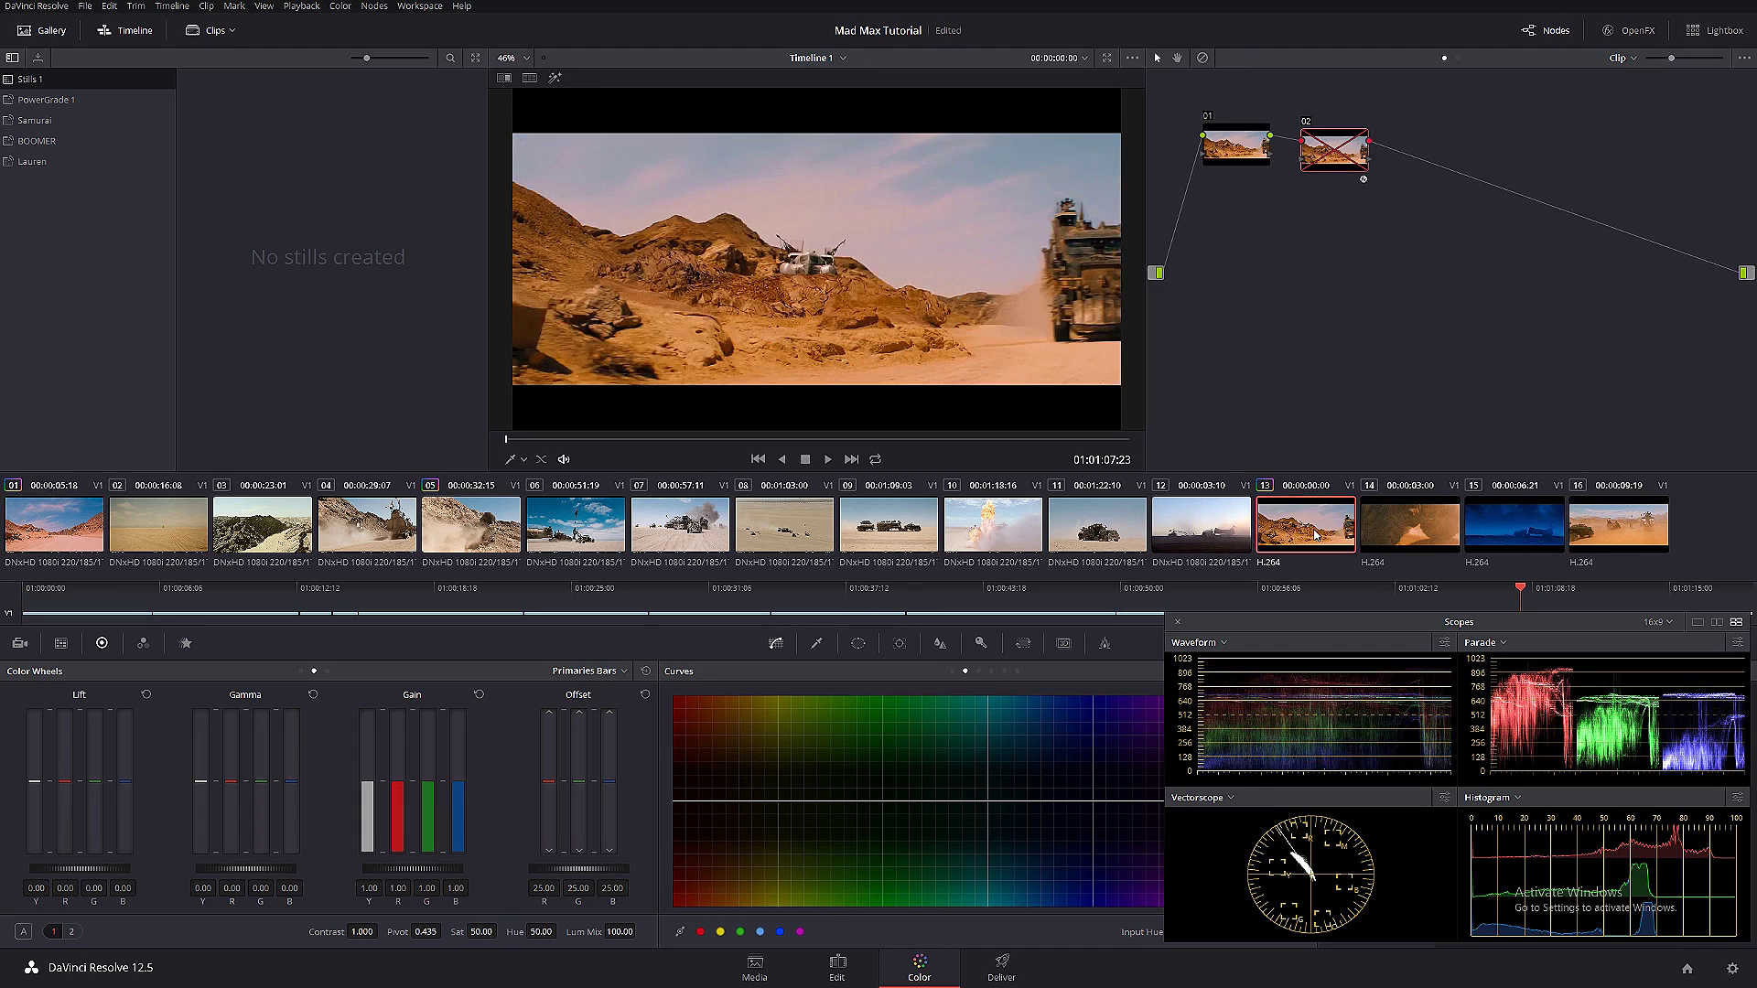
left_click(76, 523)
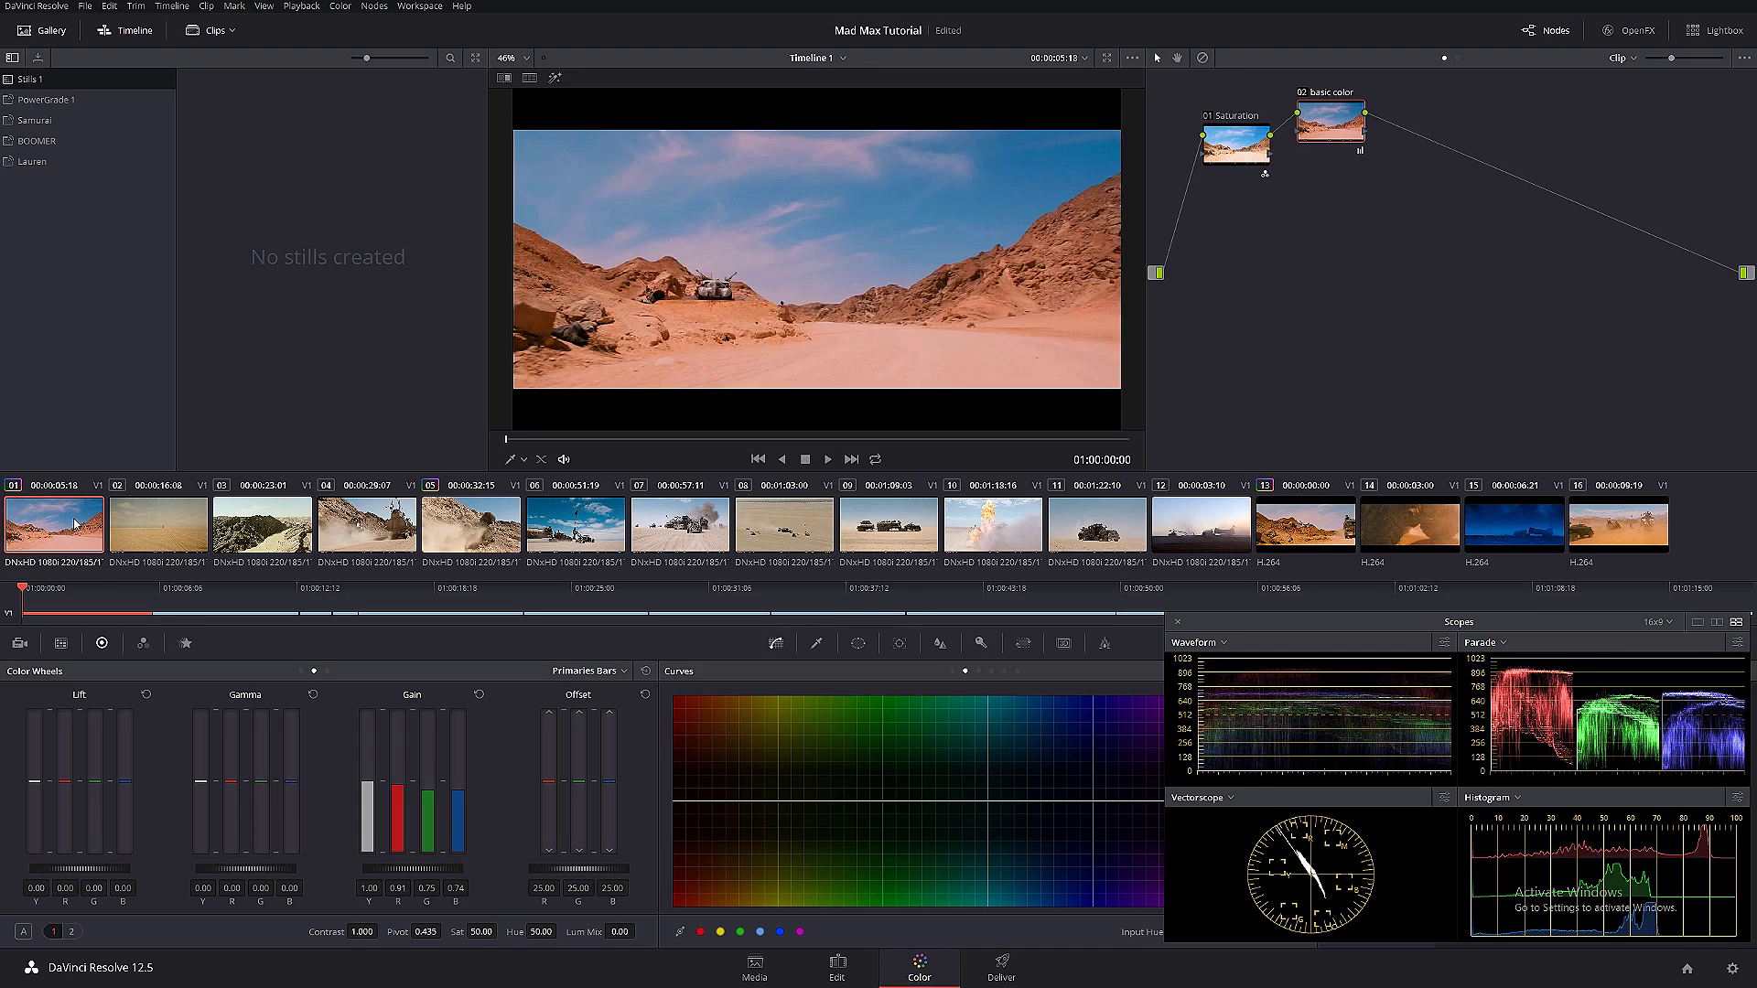
left_click(1312, 535)
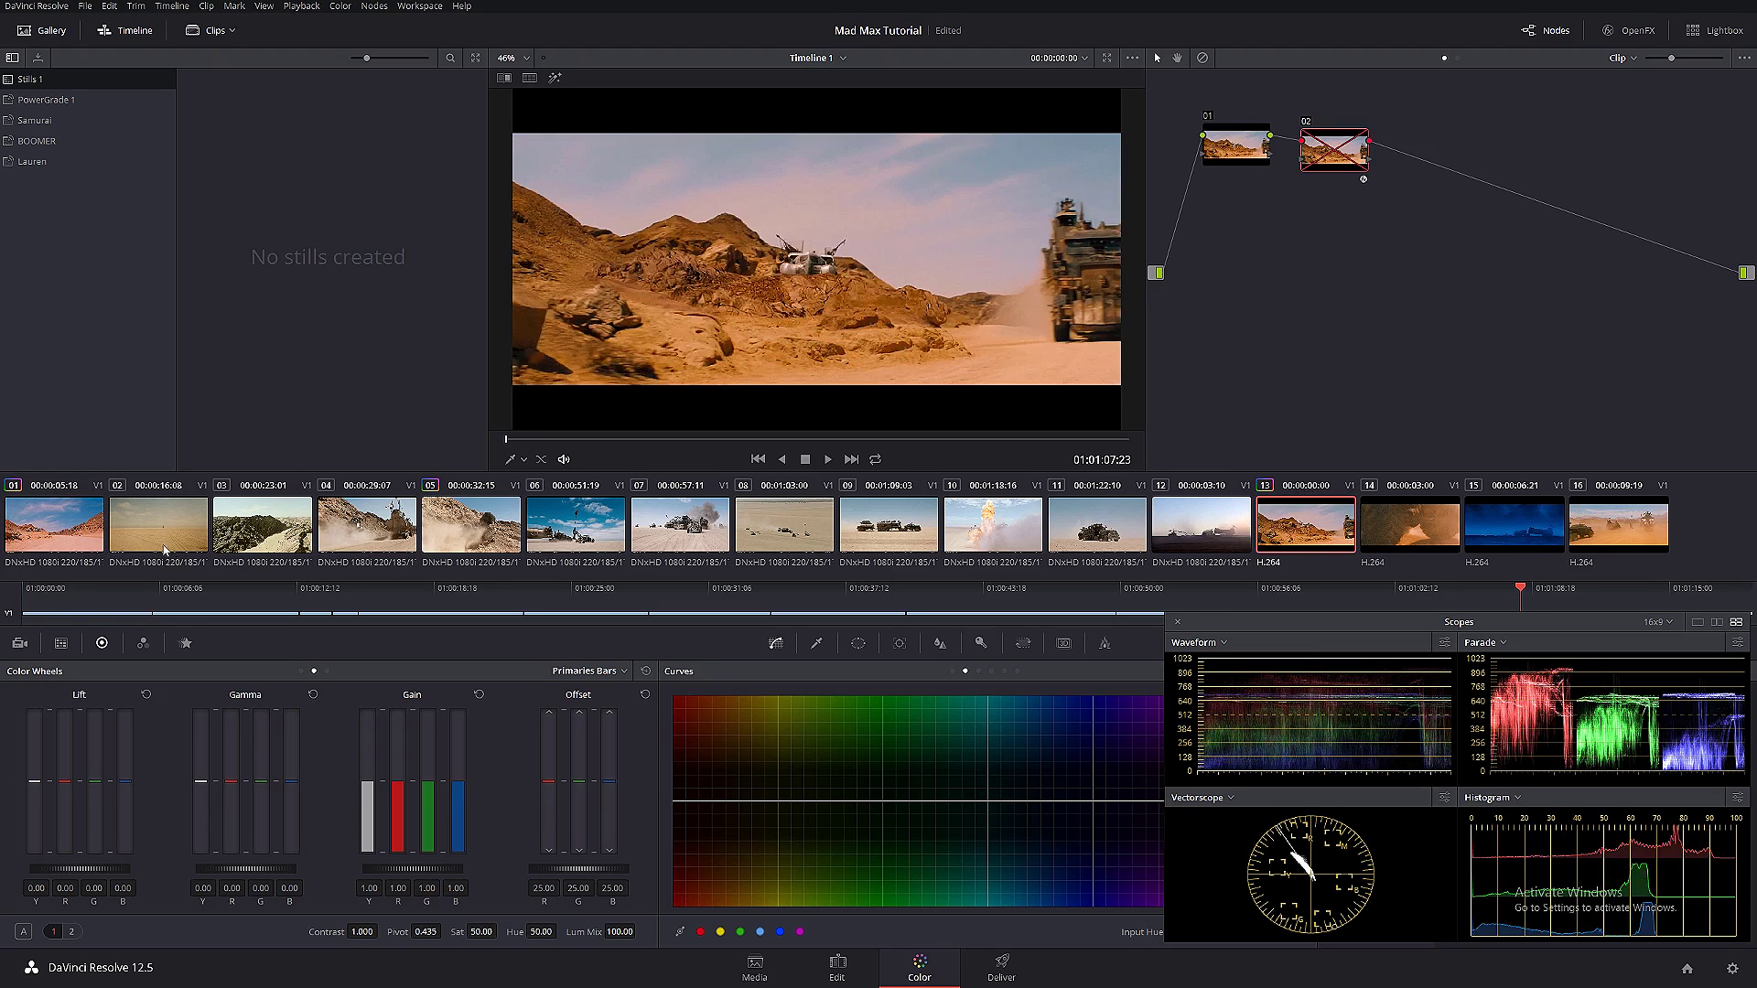
left_click(80, 531)
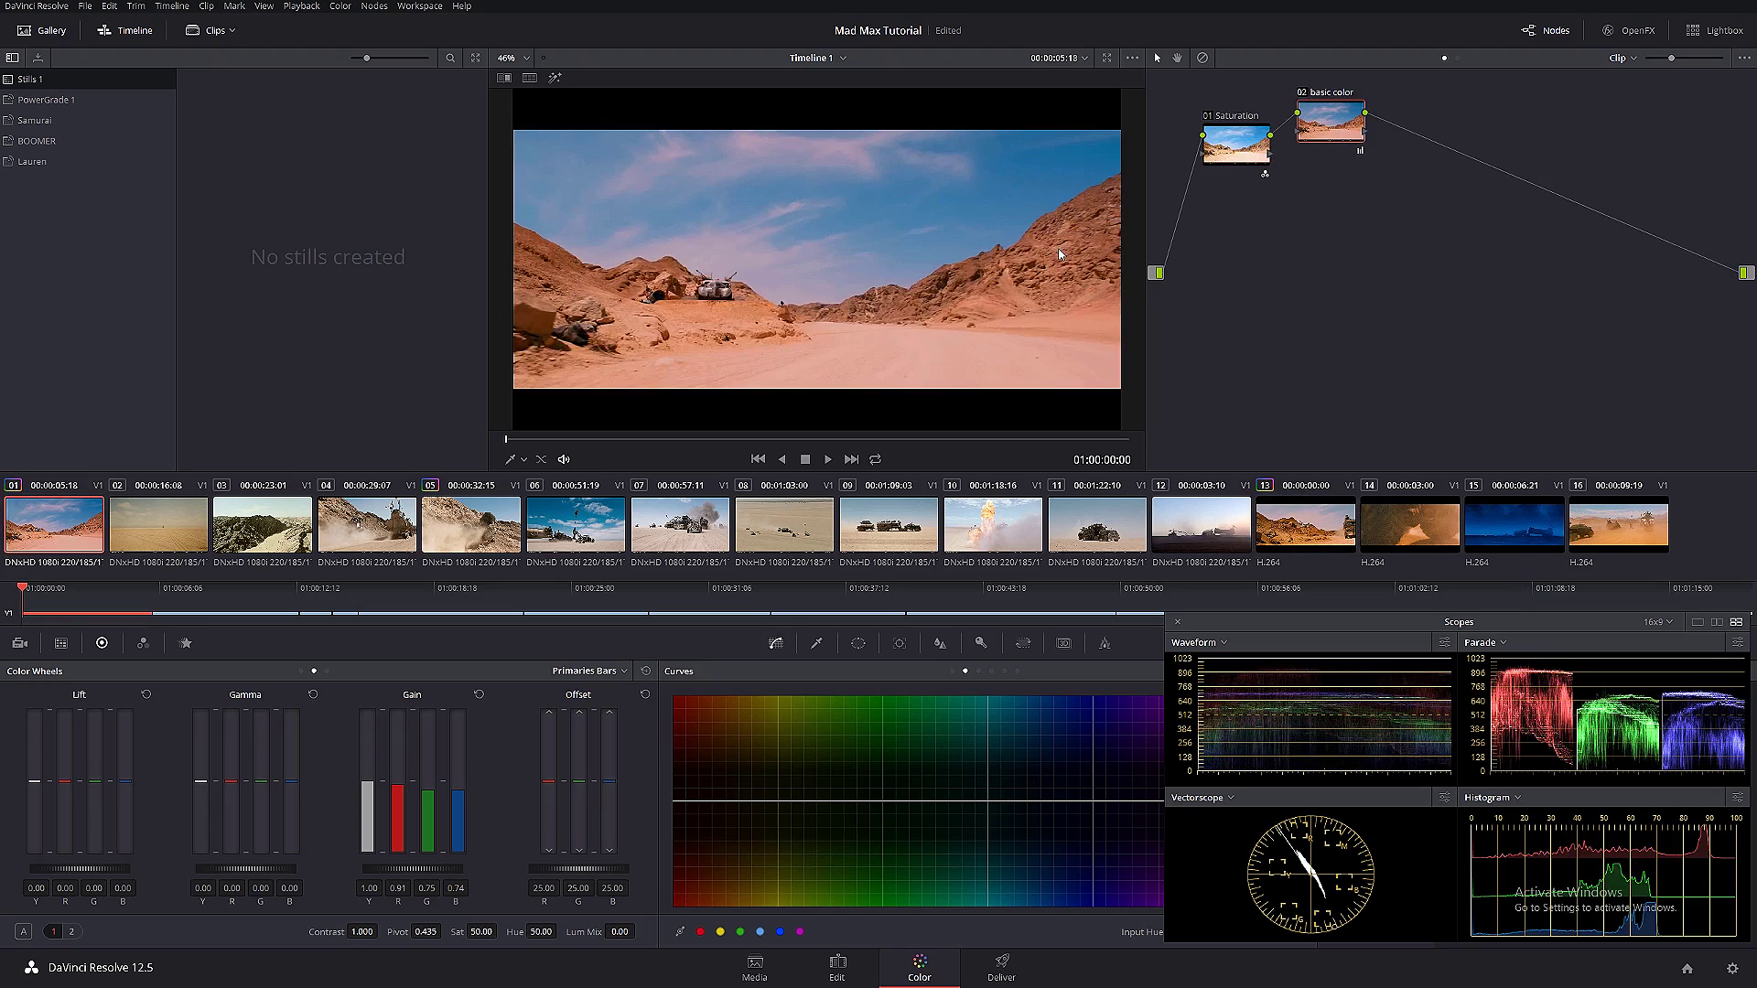
- Add a node parallel to basic color and lower the shadow part of its custom curve slightly
key("alt+p")
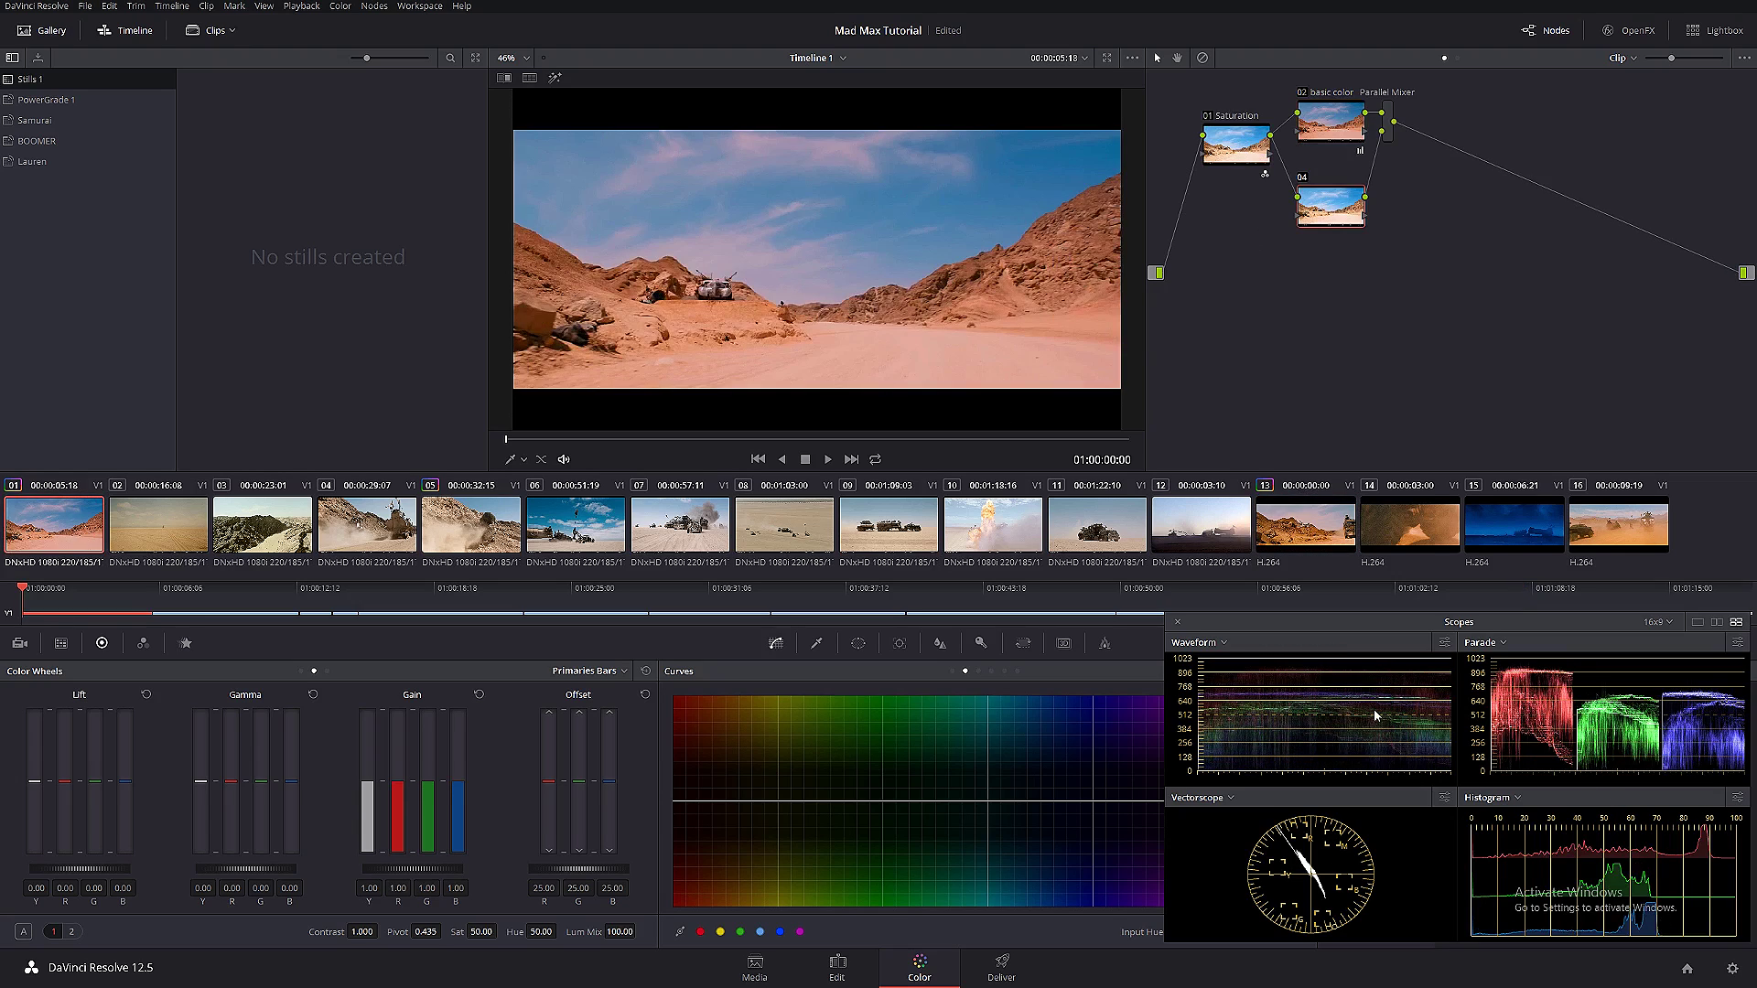
left_click_drag(1336, 631, 1289, 633)
left_click(1267, 673)
left_click(1262, 691)
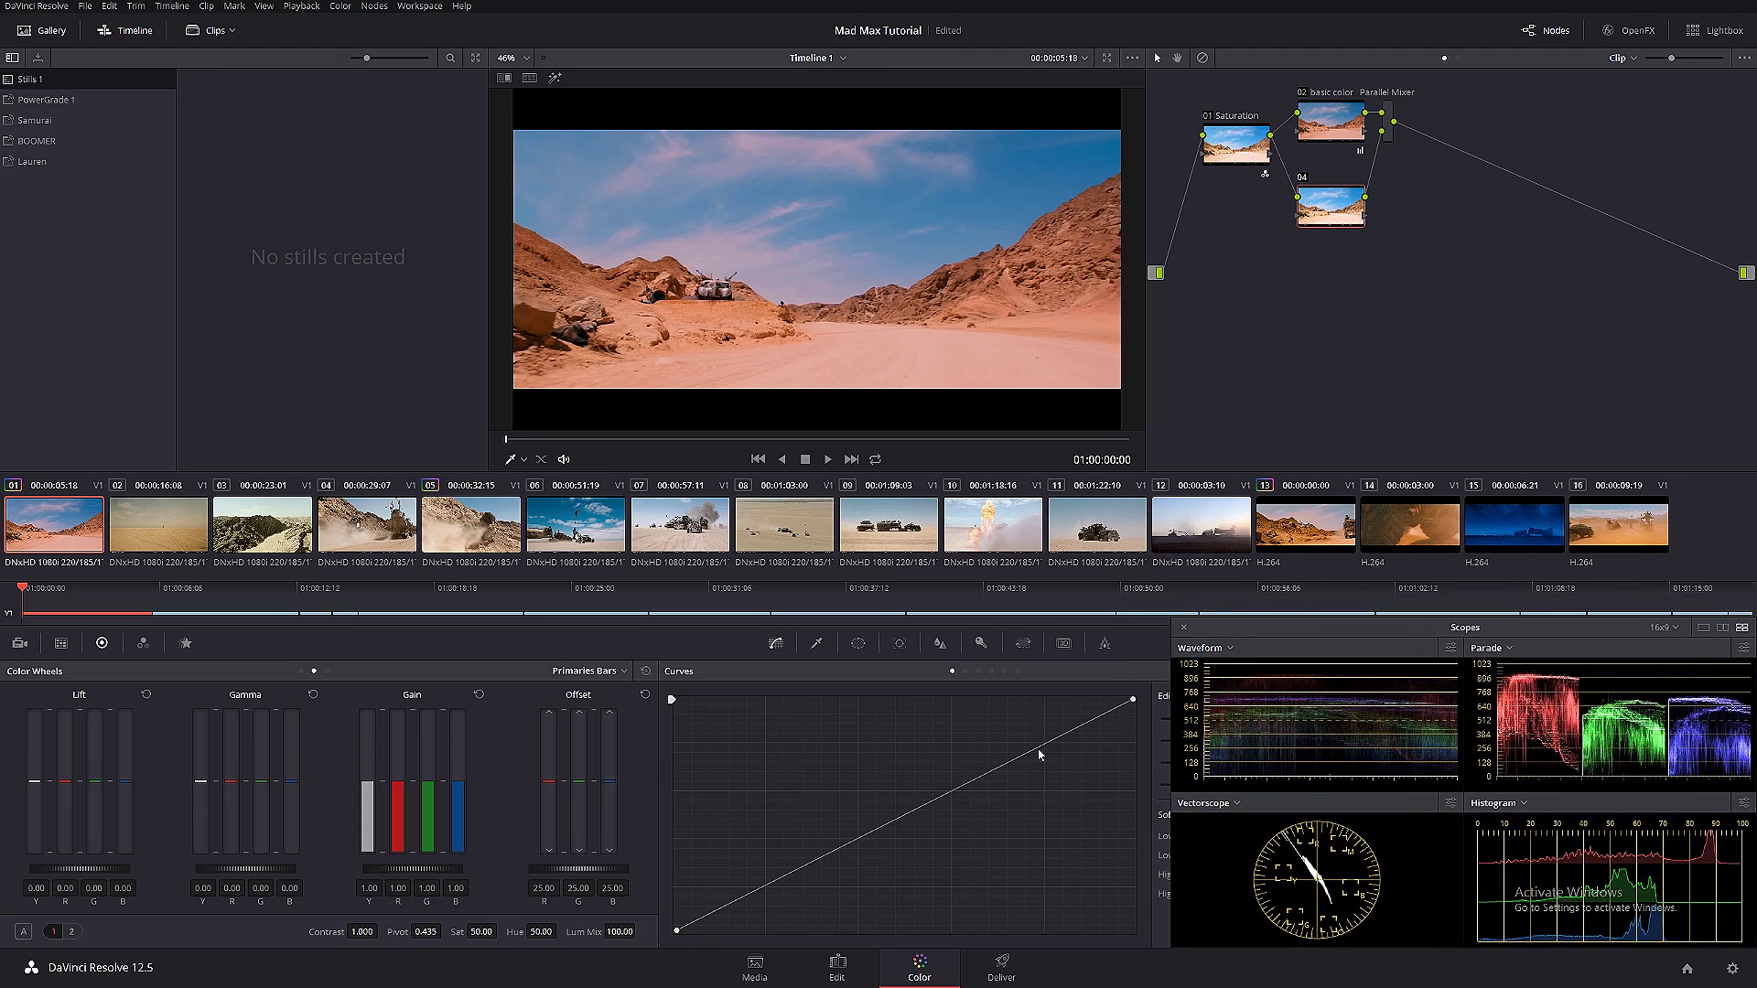
left_click_drag(856, 848, 840, 867)
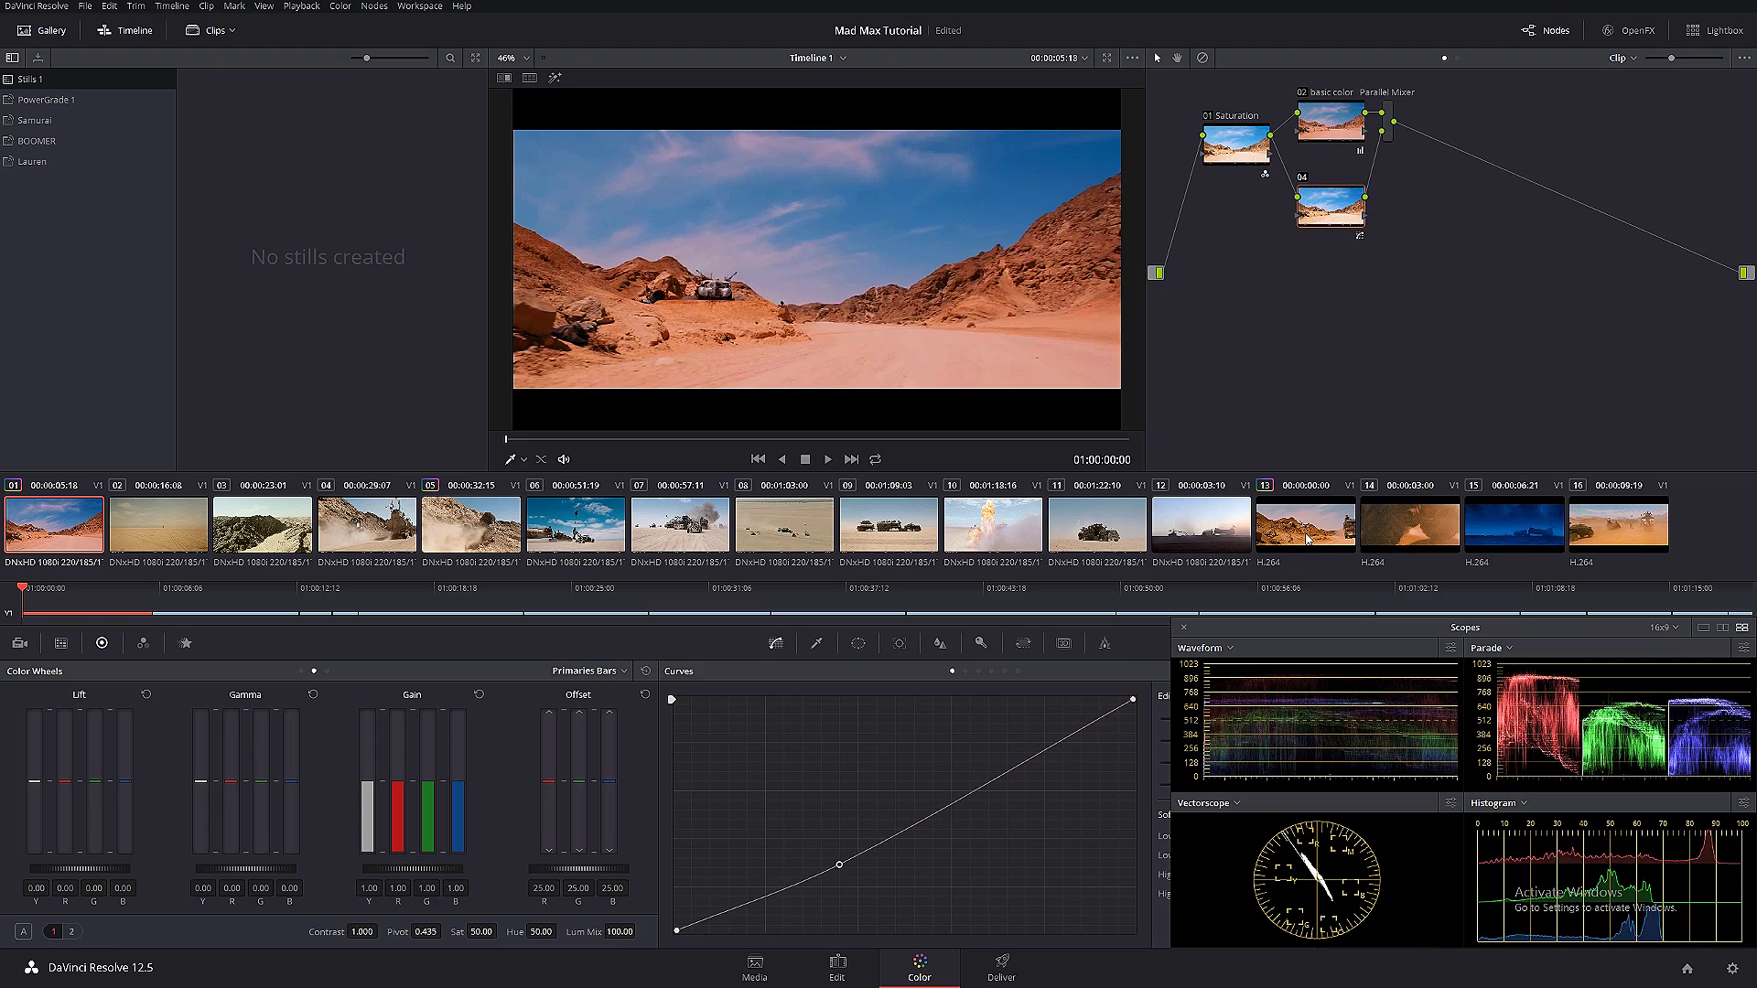
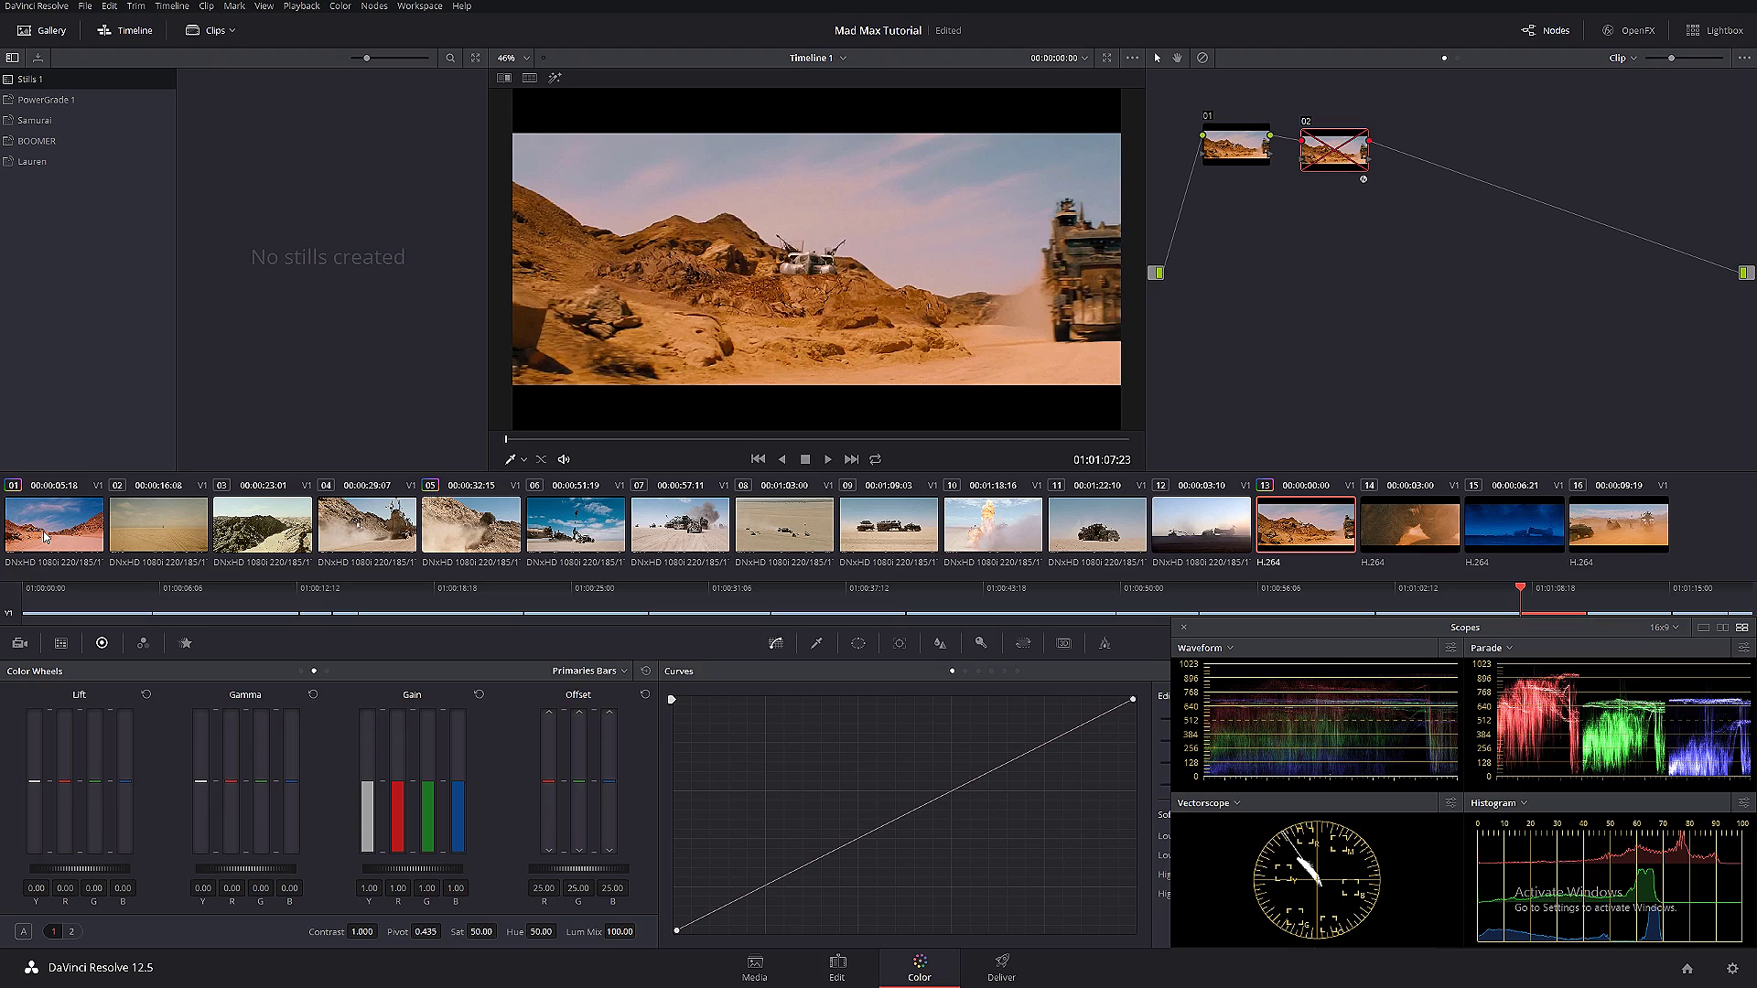
- Set the blue gamma of clip 01's basic color node to -0.07 and compare the parade with clip 13
left_click(42, 531)
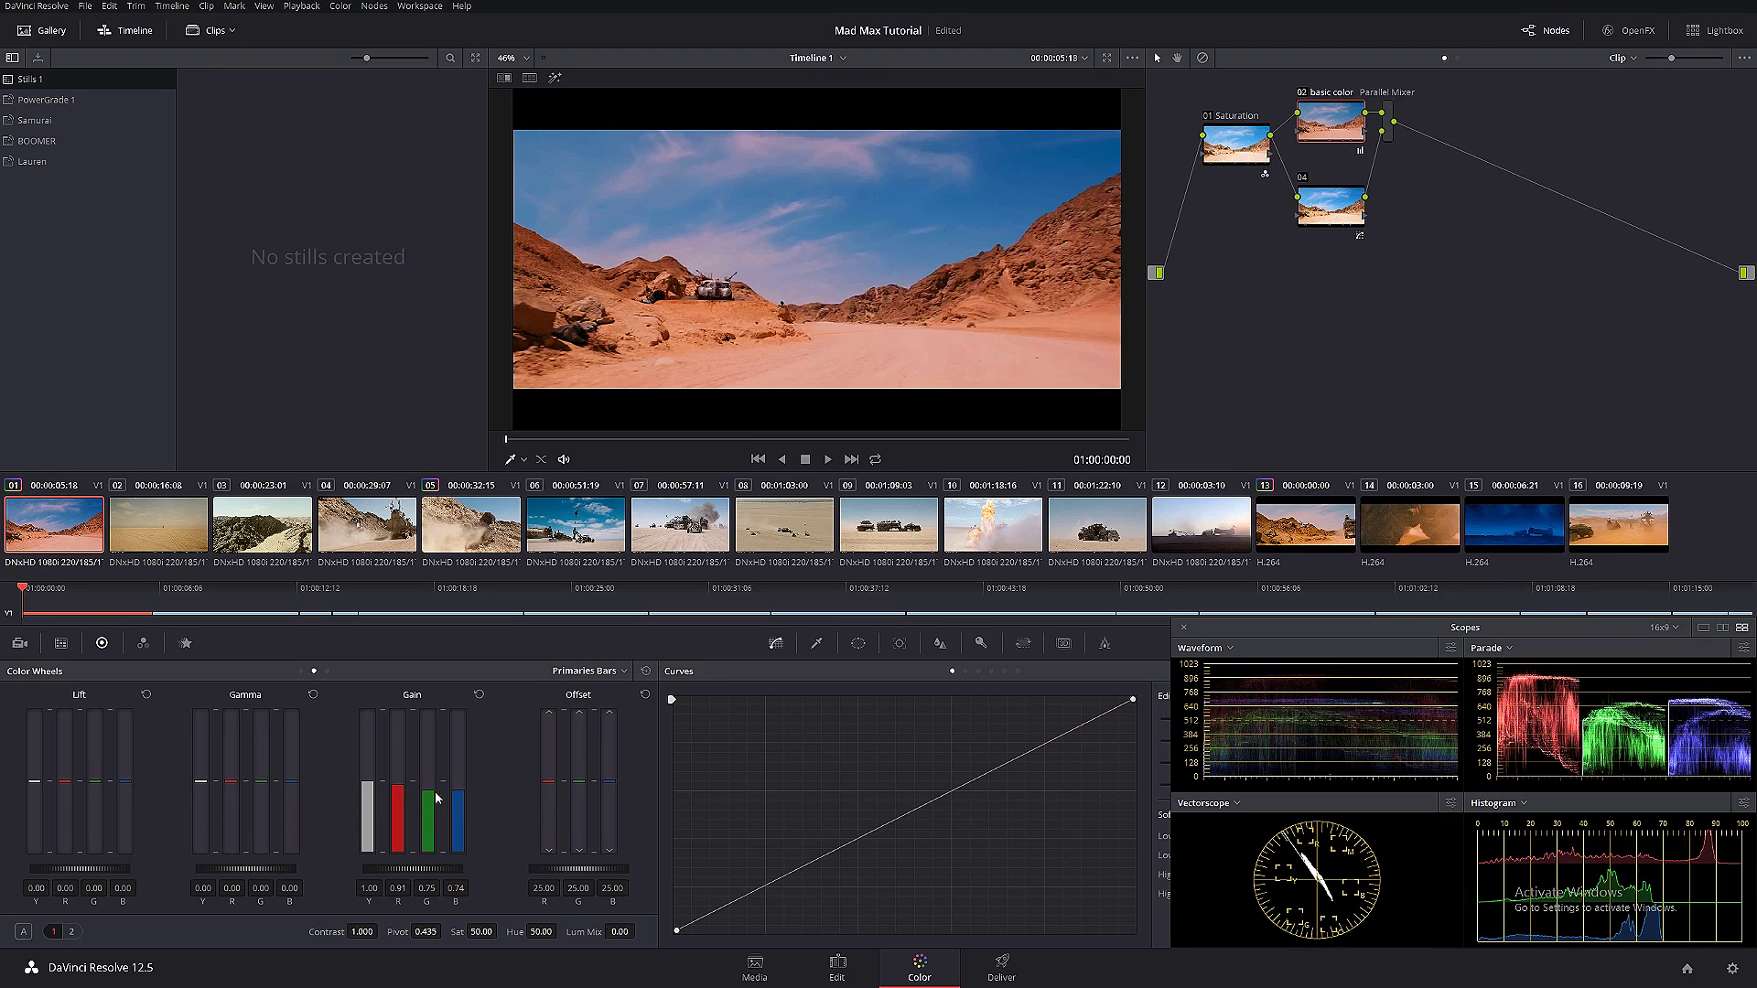
left_click_drag(291, 781, 291, 788)
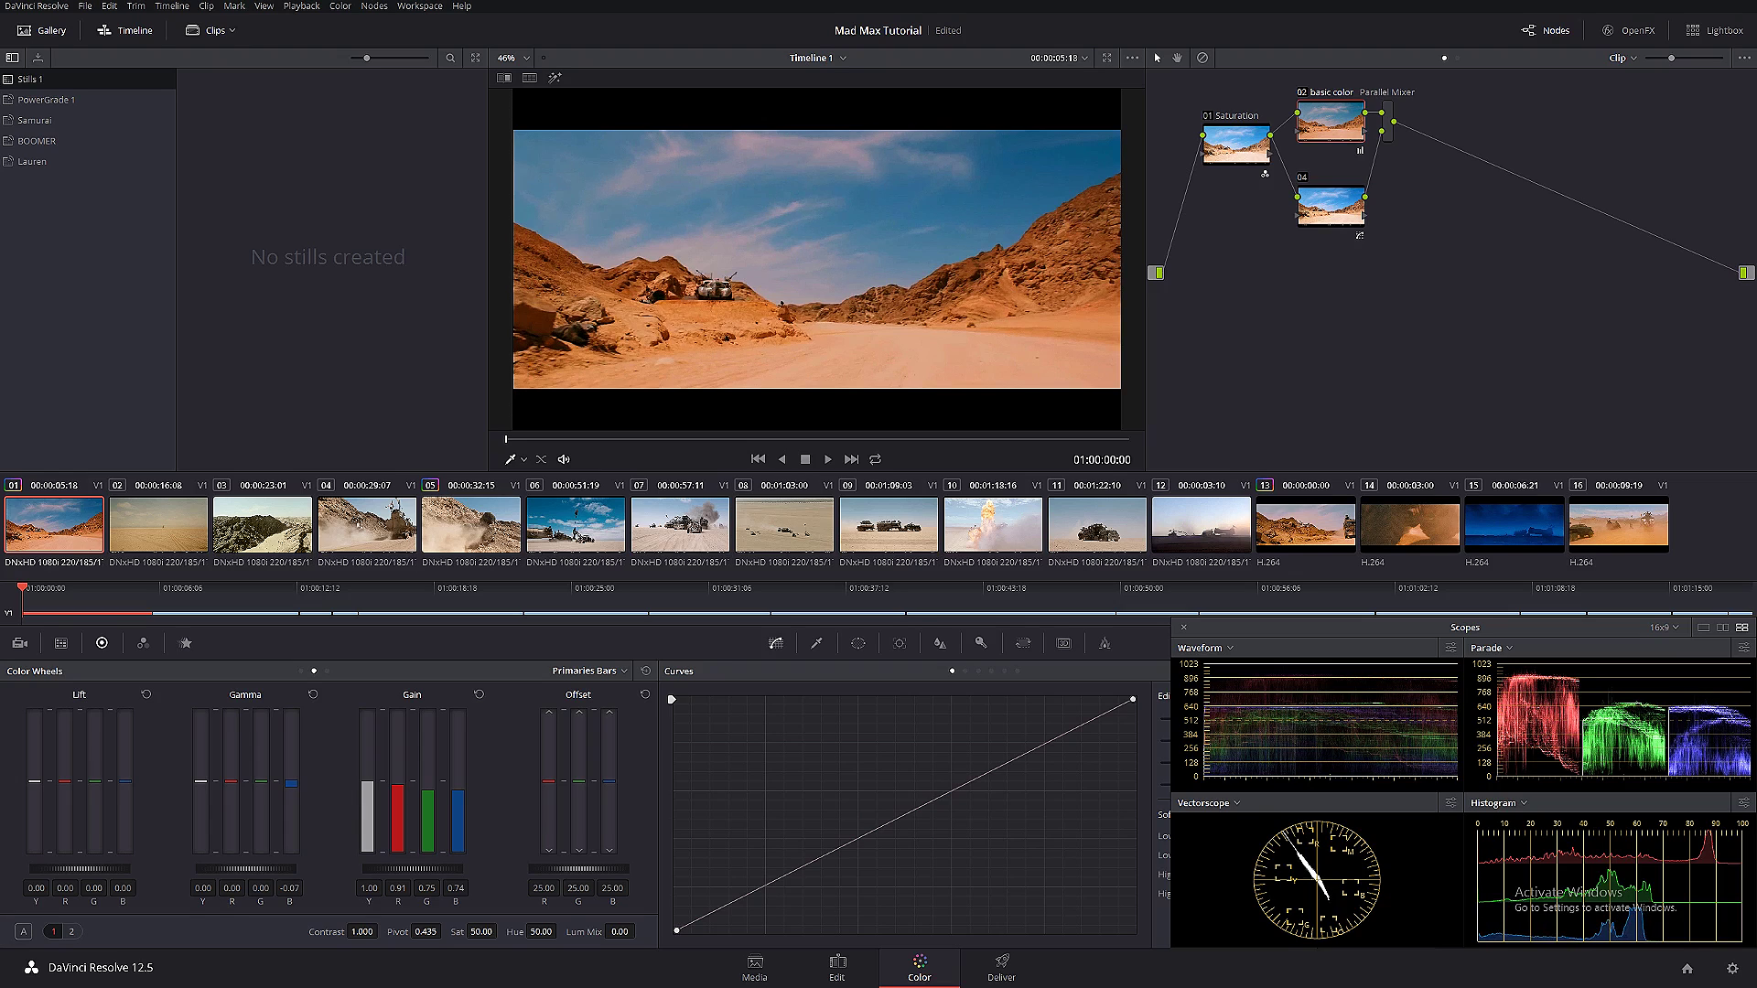
left_click(1303, 526)
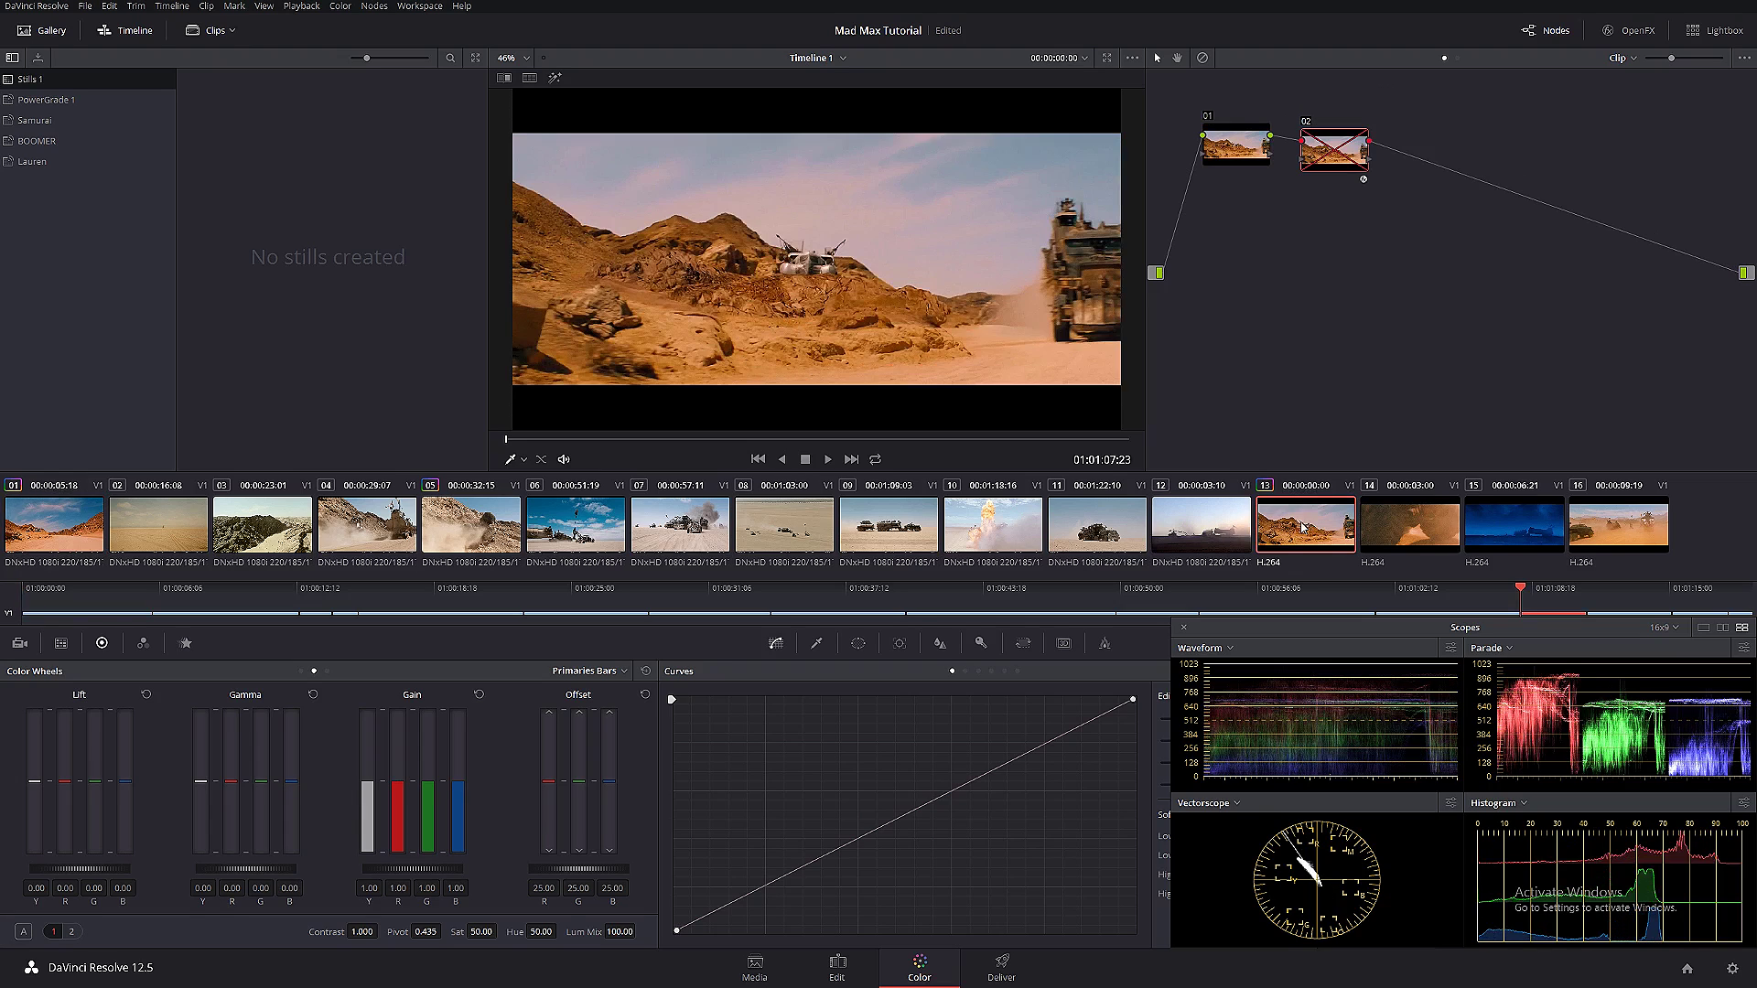
left_click(58, 535)
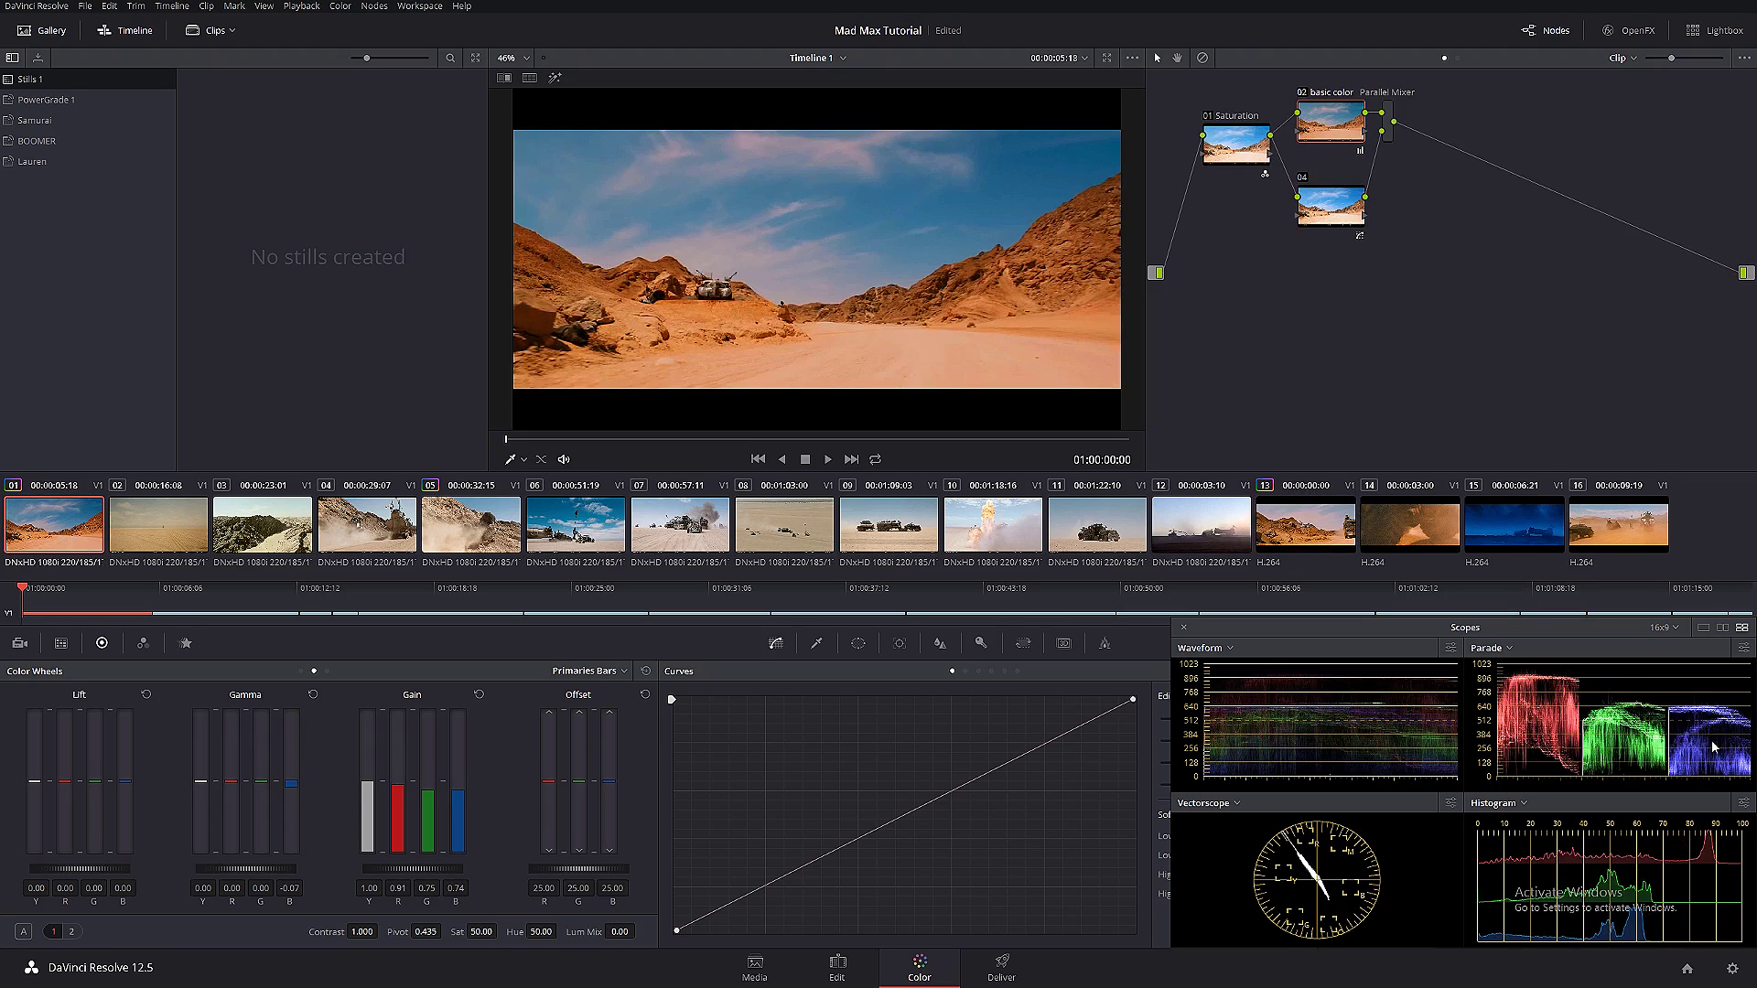
left_click(1301, 530)
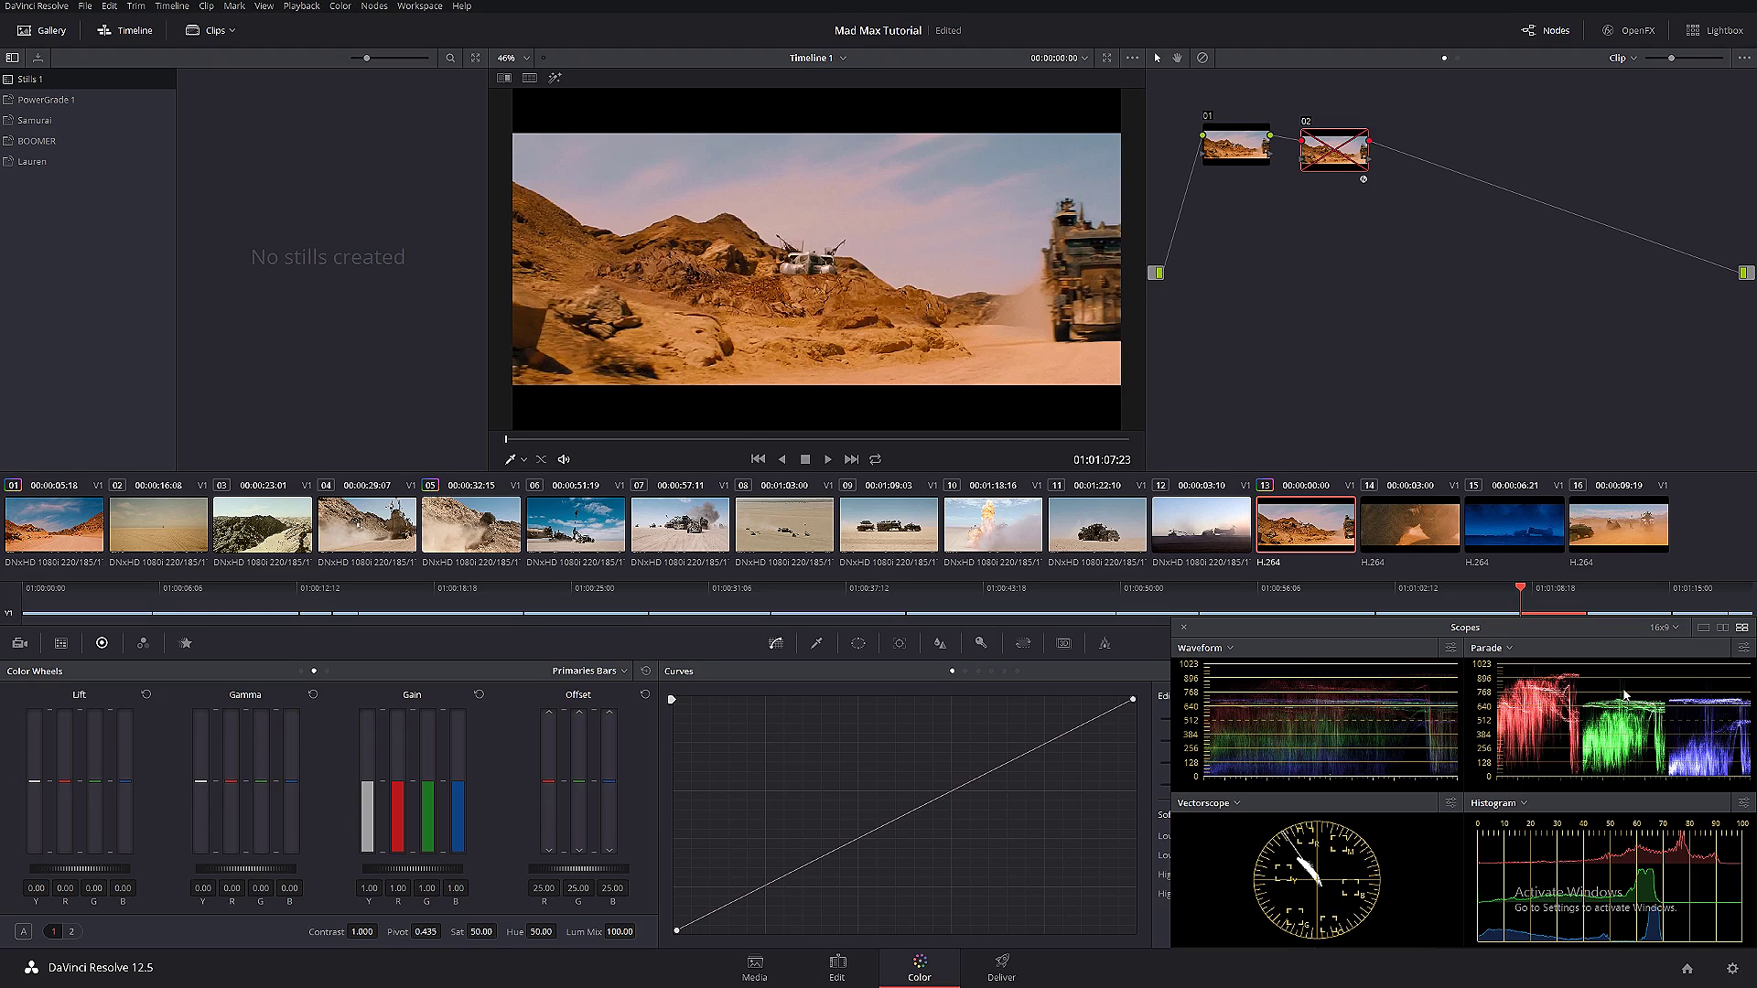
left_click(60, 528)
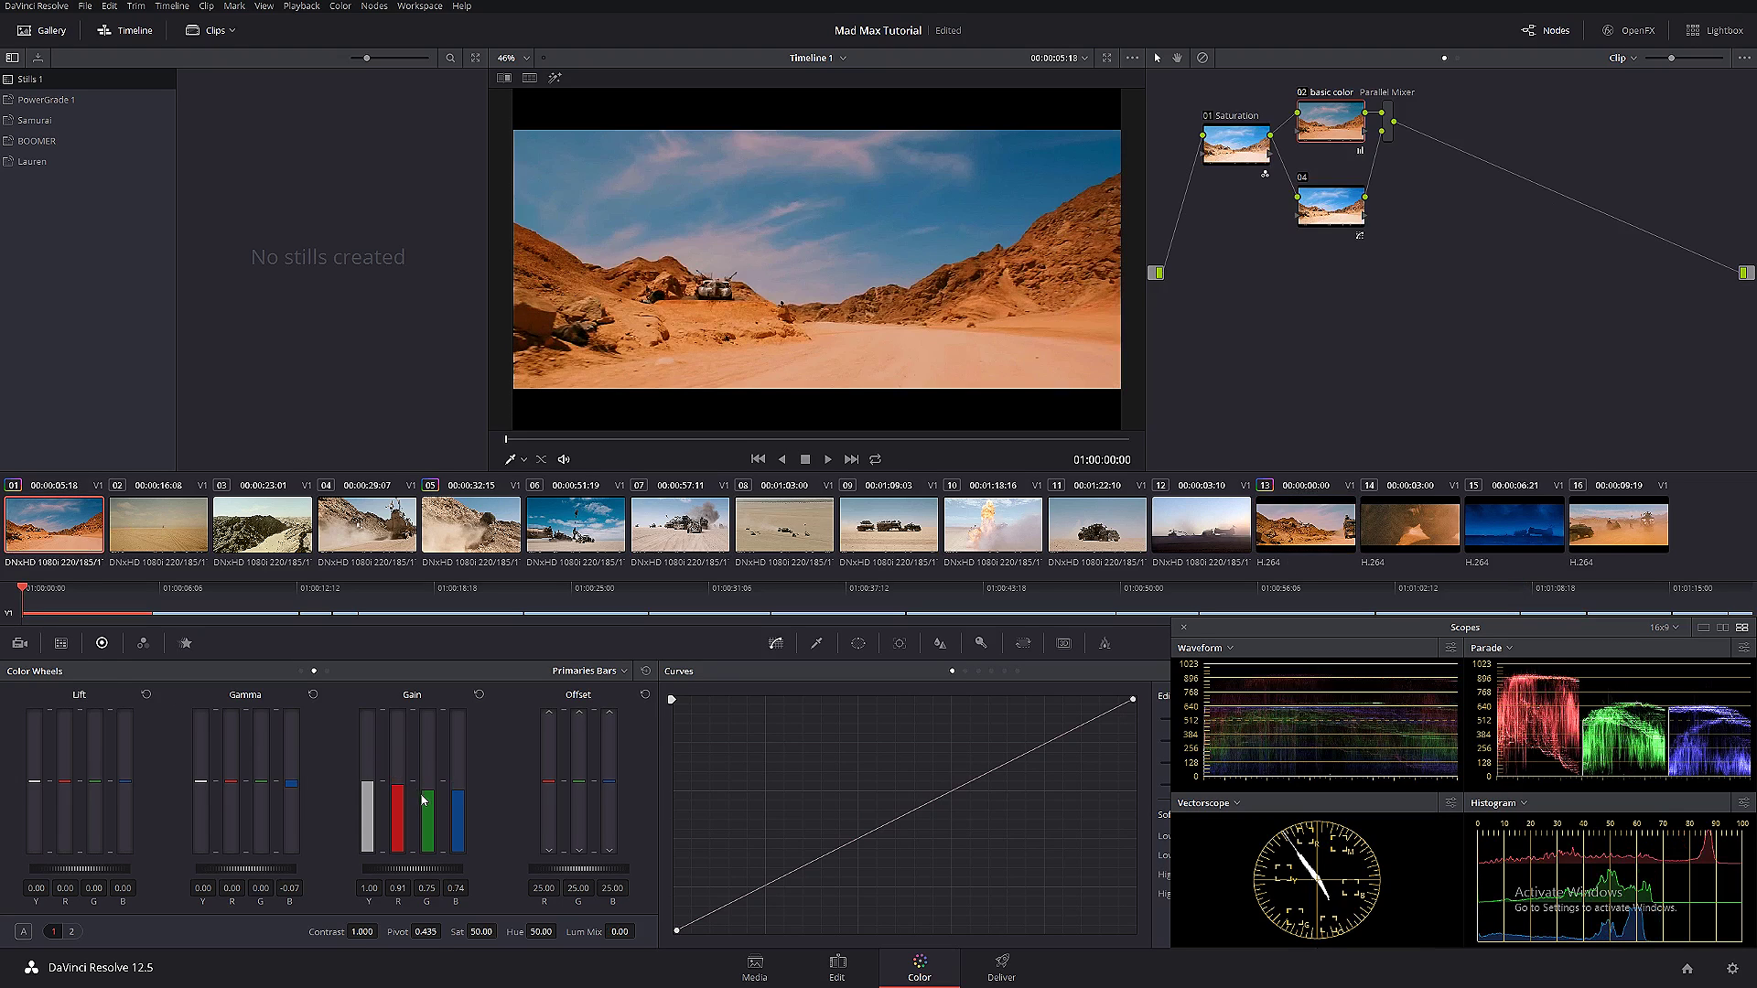
- Set the basic color node's green gamma to -0.01 and check the match against clip 13
left_click_drag(261, 787, 260, 789)
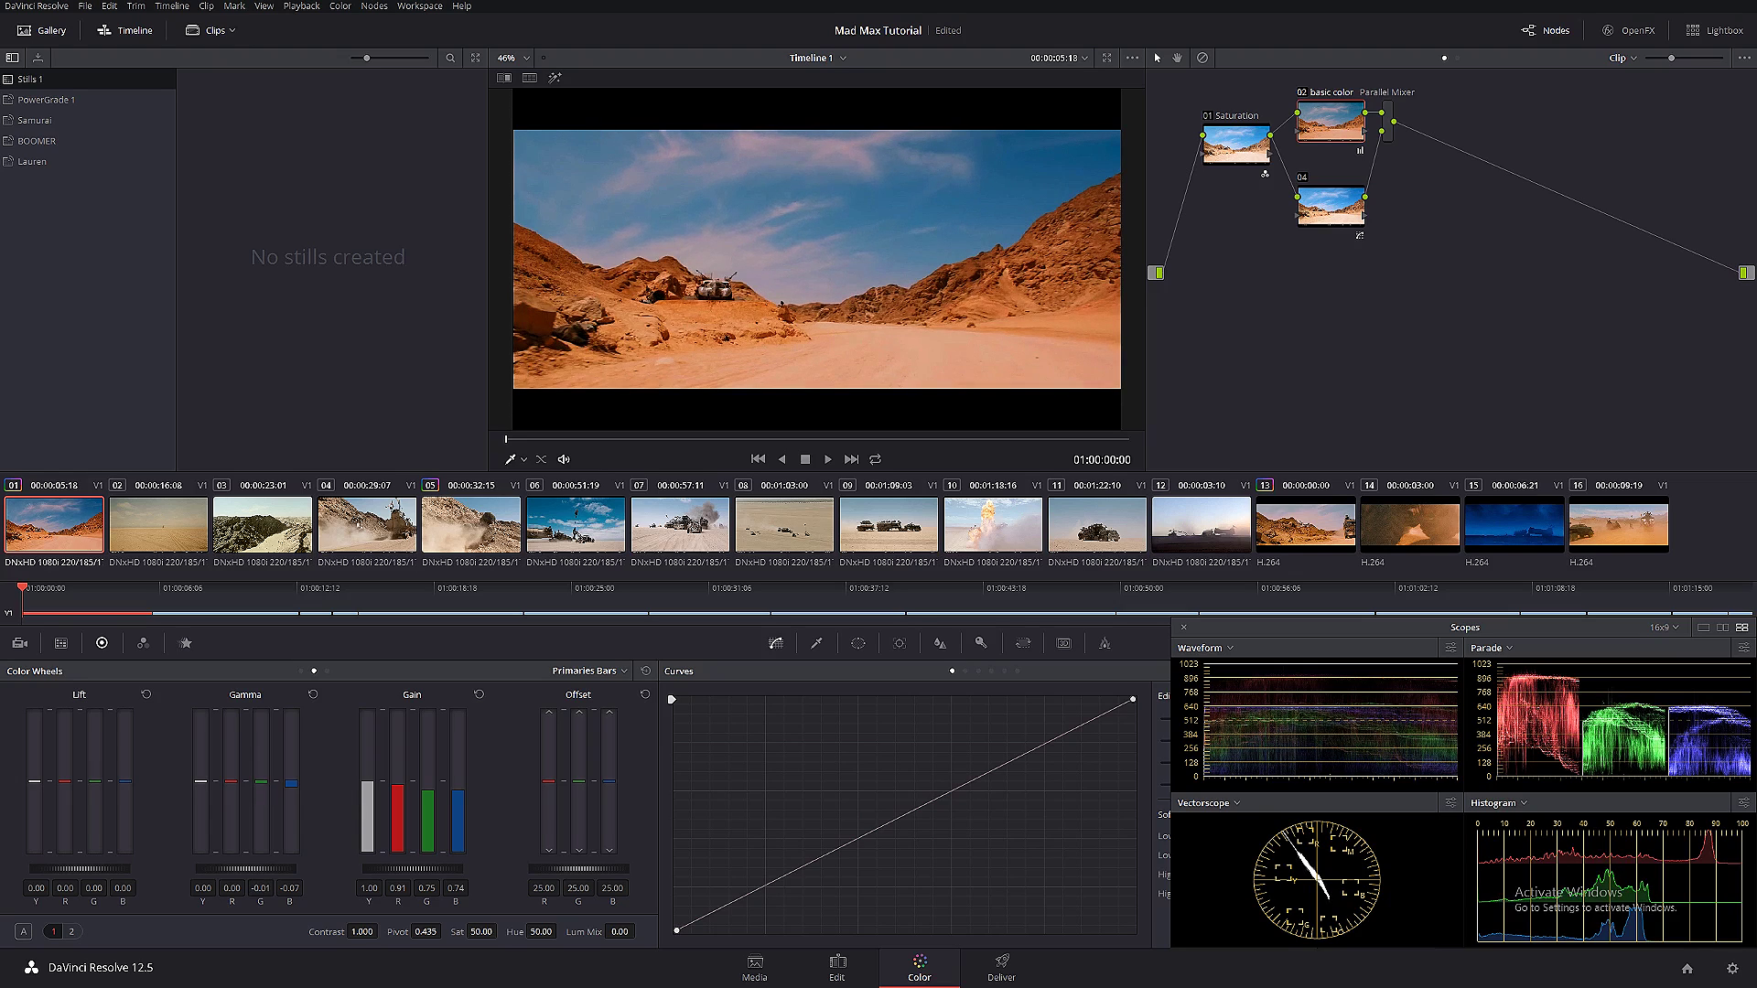
left_click(1314, 533)
left_click(68, 536)
left_click(1305, 536)
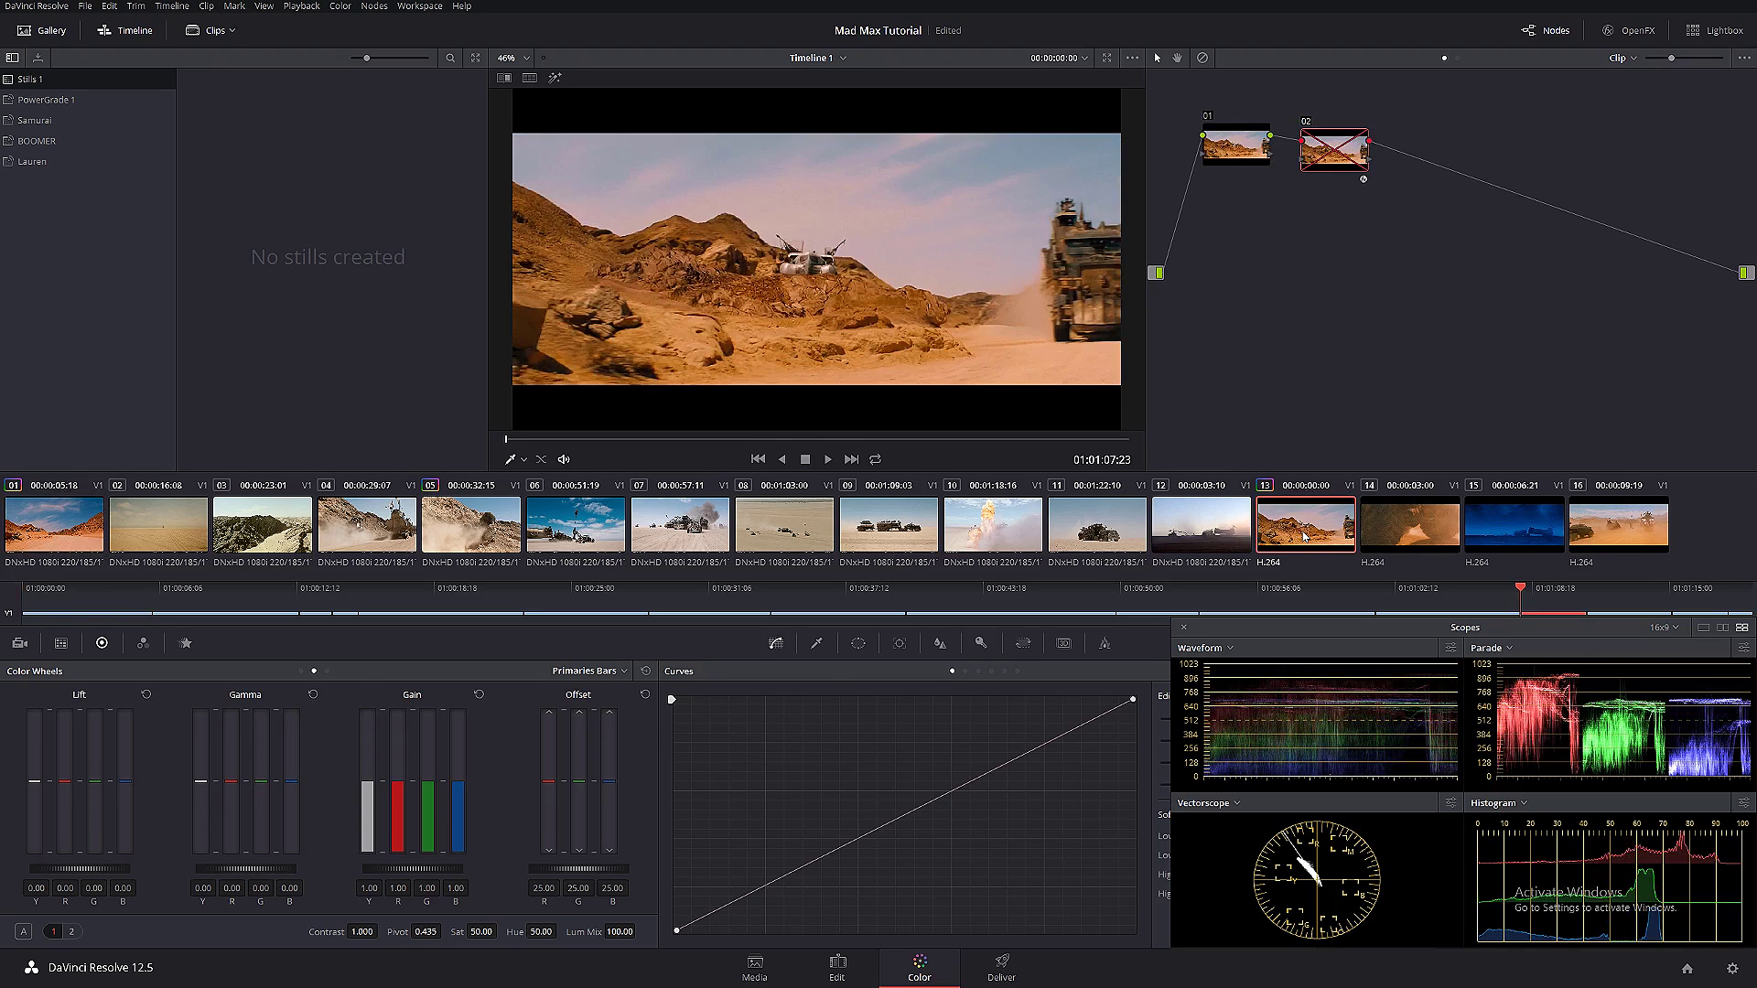
left_click(55, 539)
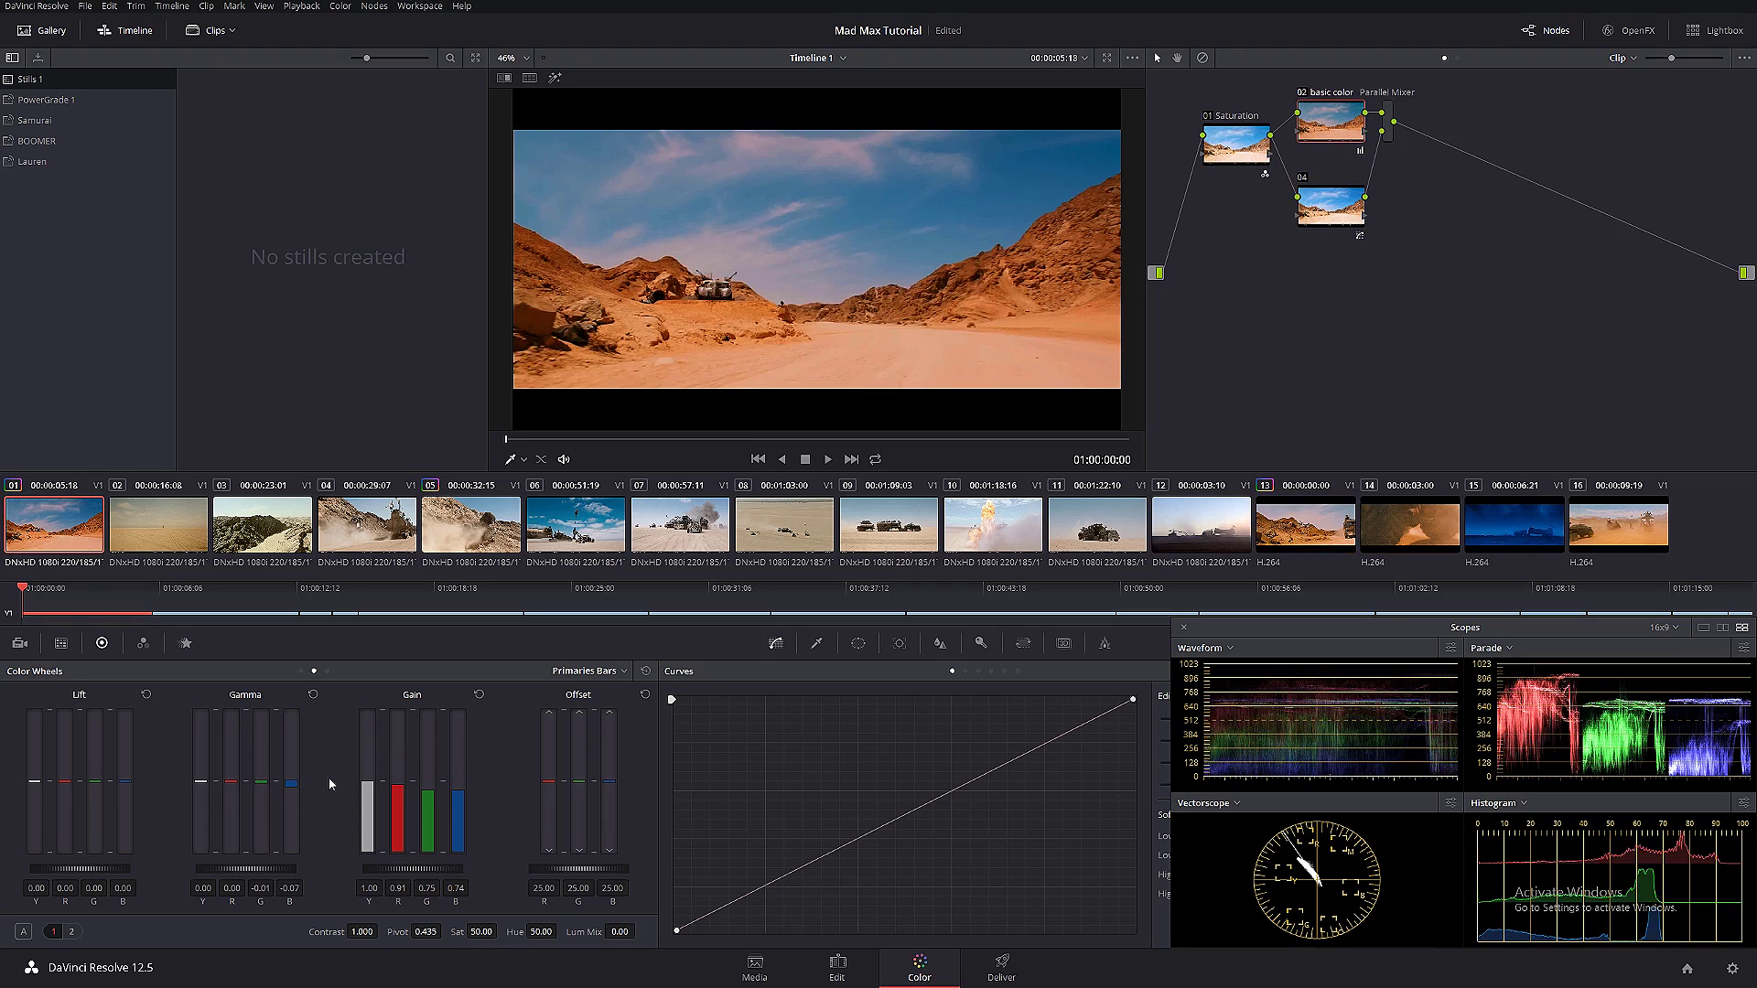
- Set the basic color node's red gamma to -0.05 and compare clip 01 with several frames of clip 13
left_click_drag(231, 781, 230, 785)
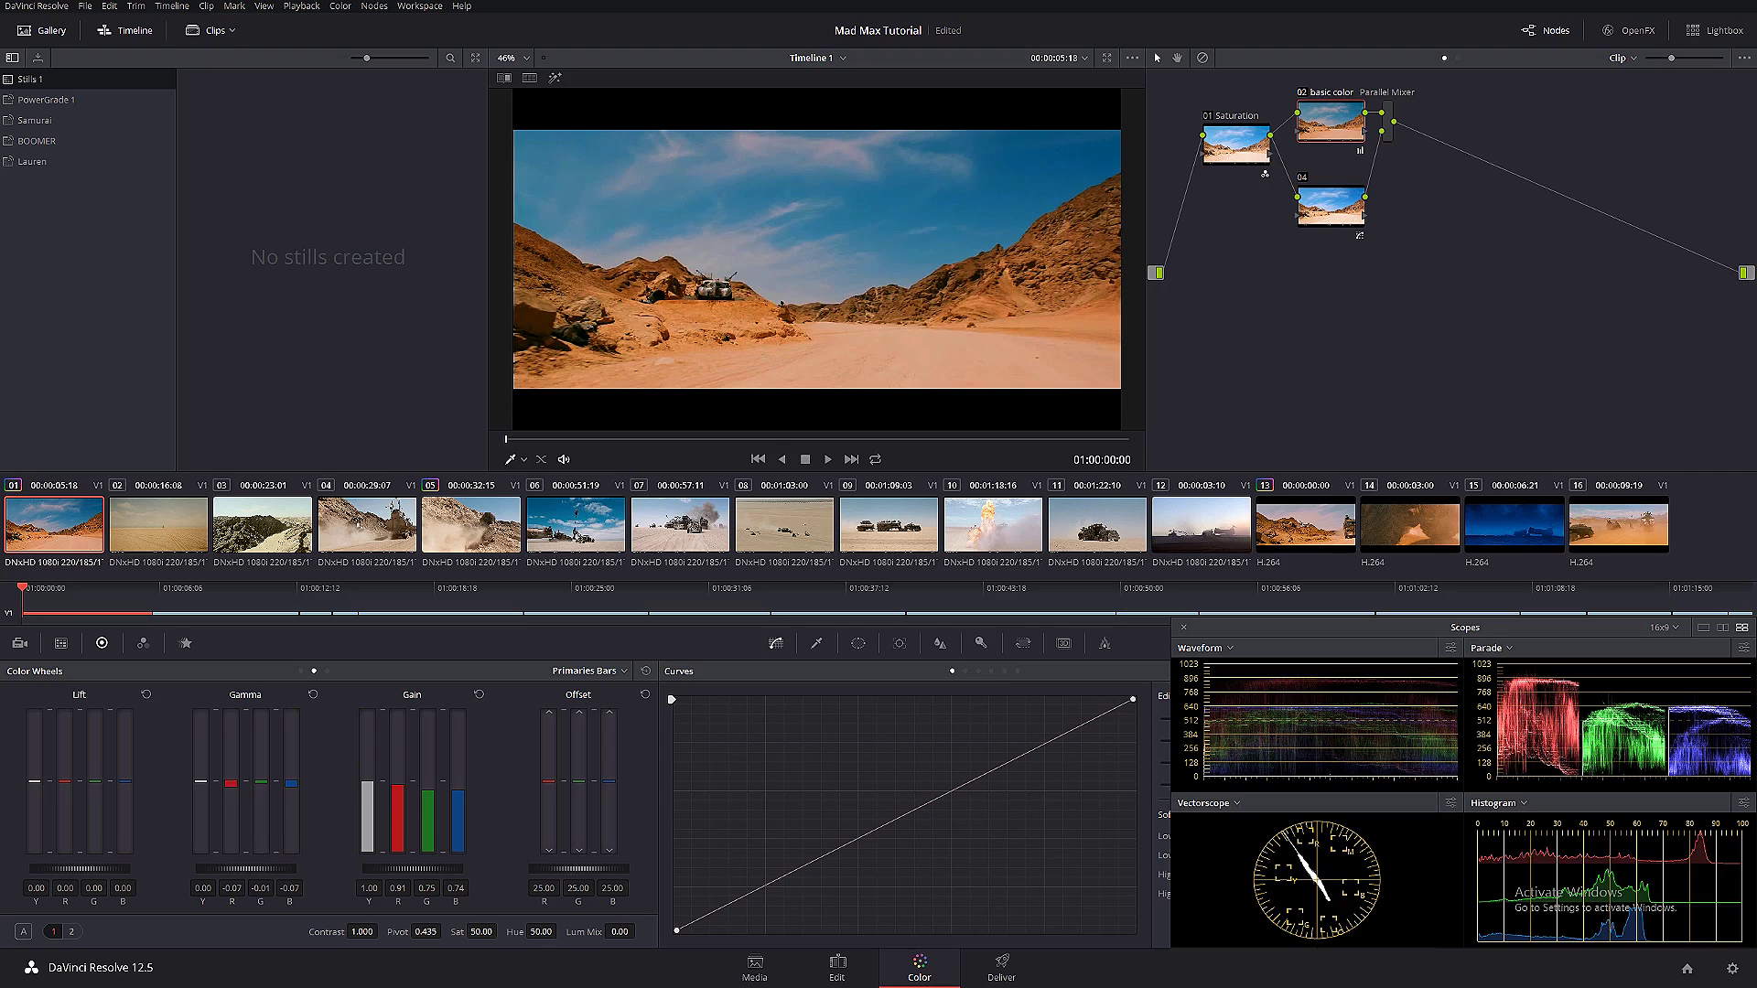
left_click(1293, 527)
left_click(52, 534)
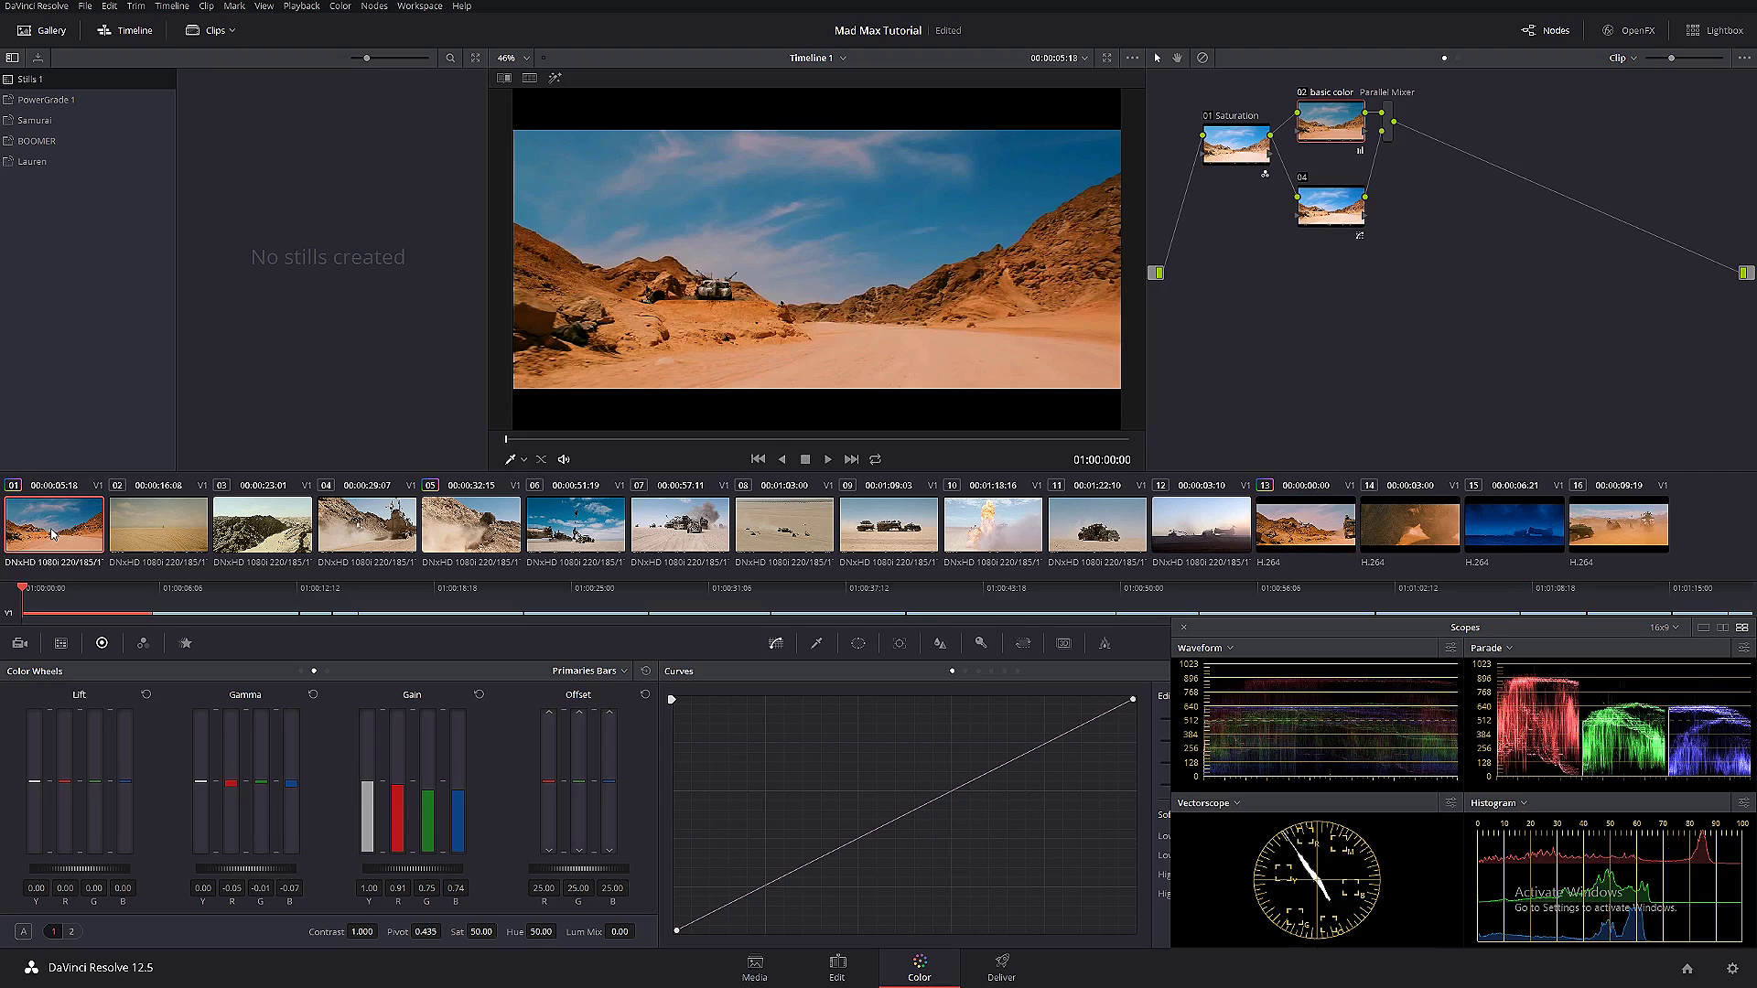
left_click(1293, 523)
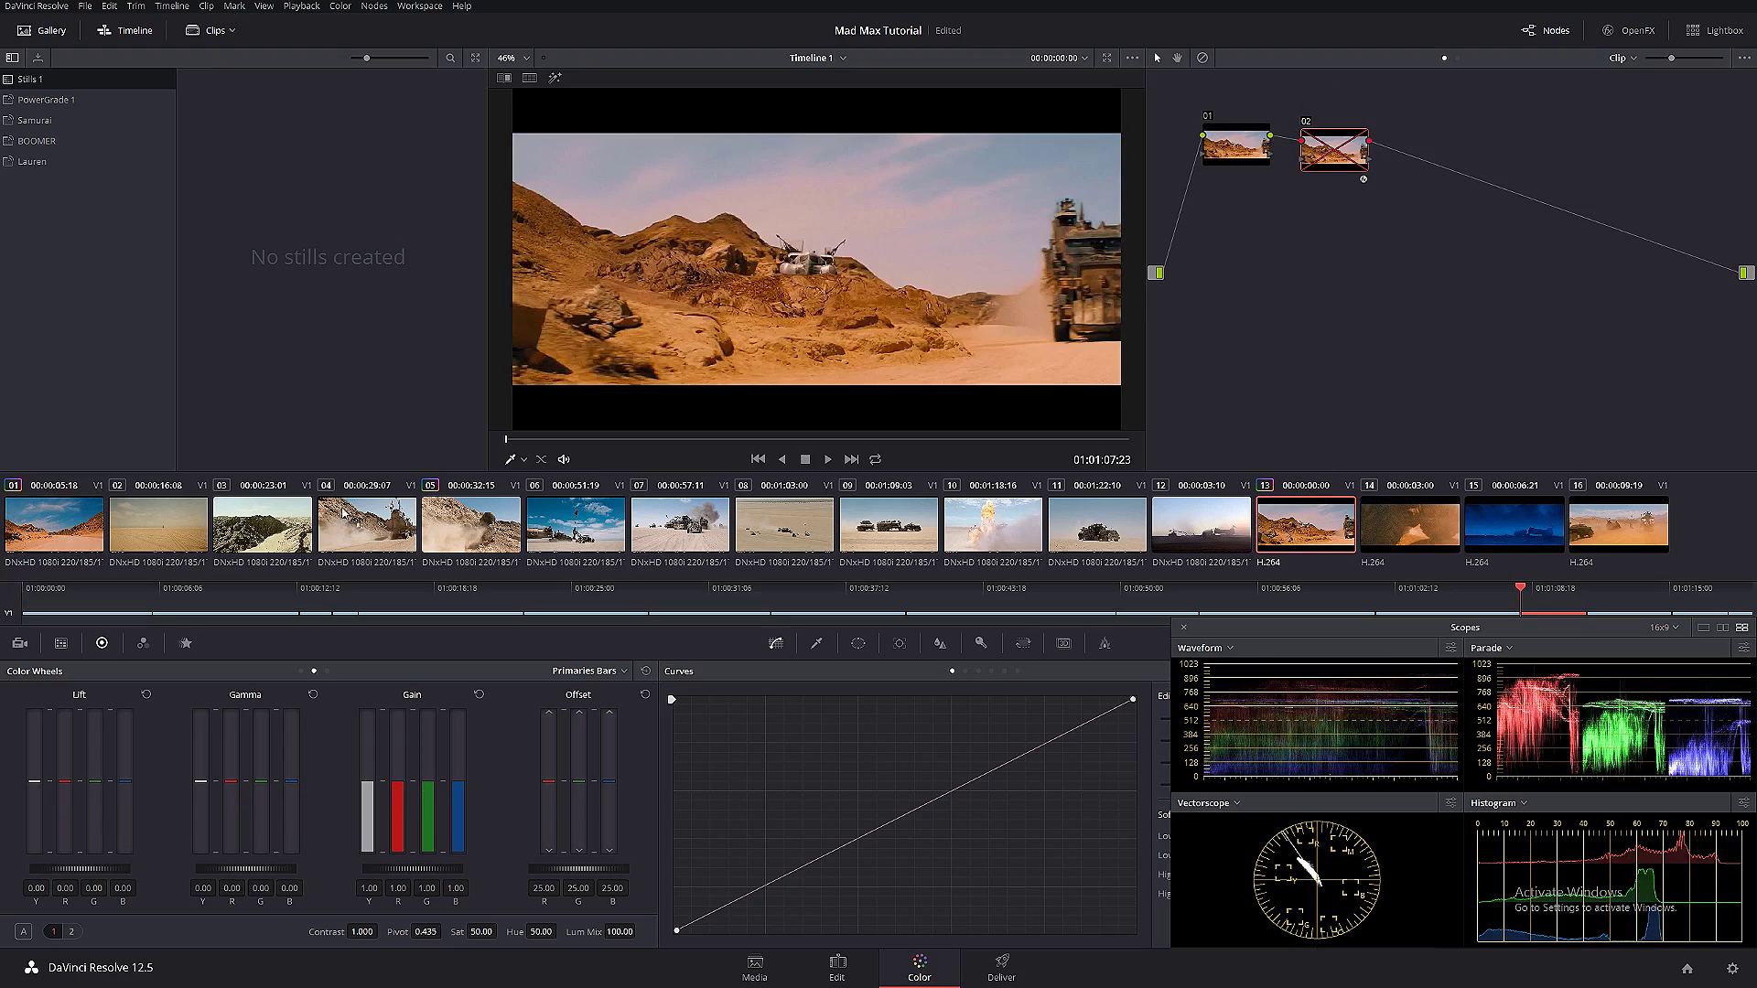
left_click(71, 528)
left_click_drag(560, 441, 651, 428)
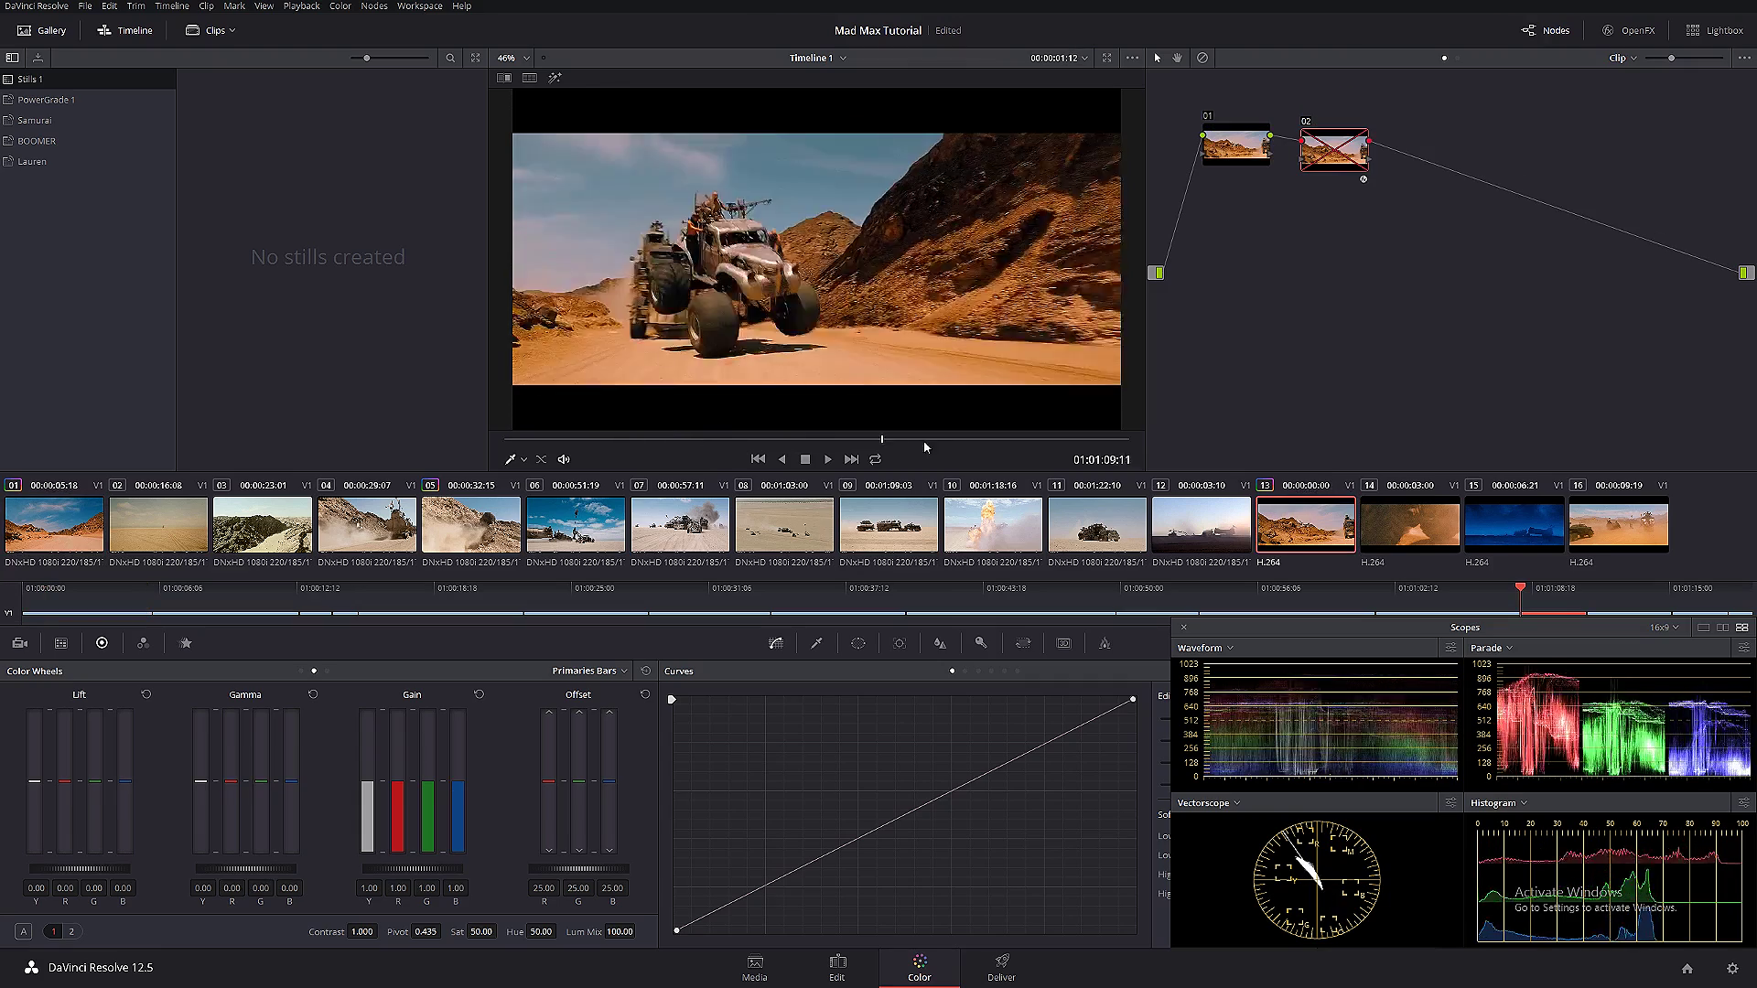
left_click_drag(769, 445, 549, 440)
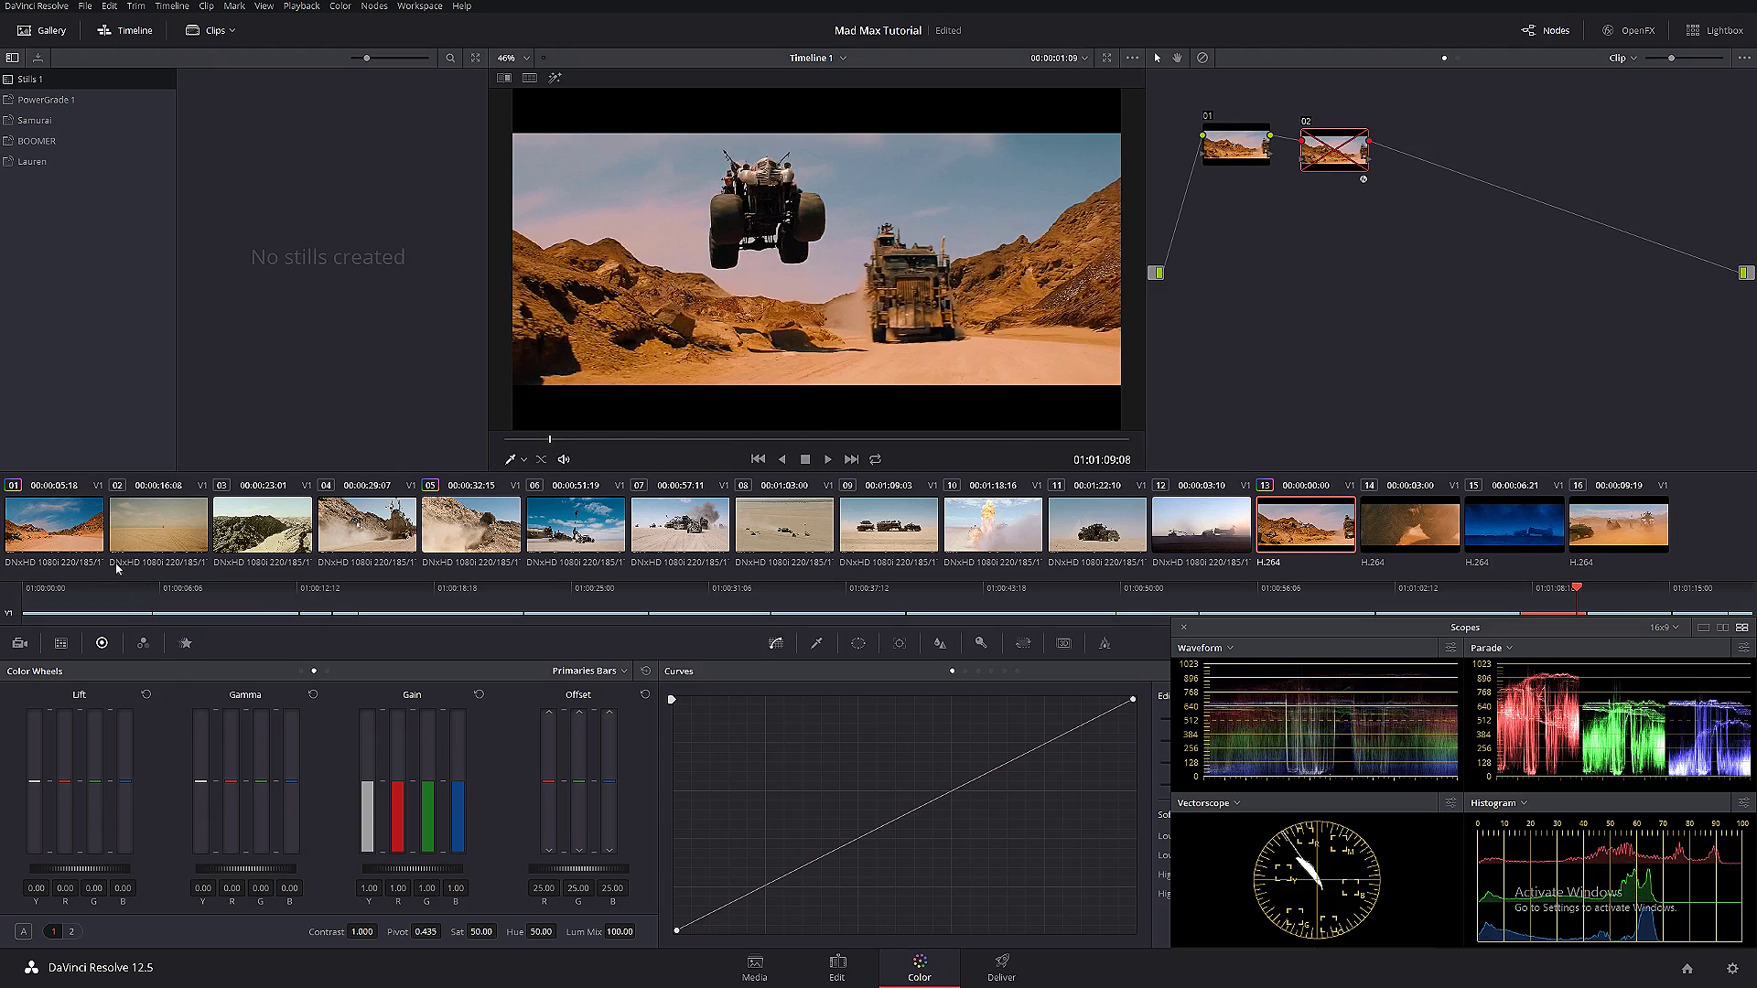
left_click(62, 527)
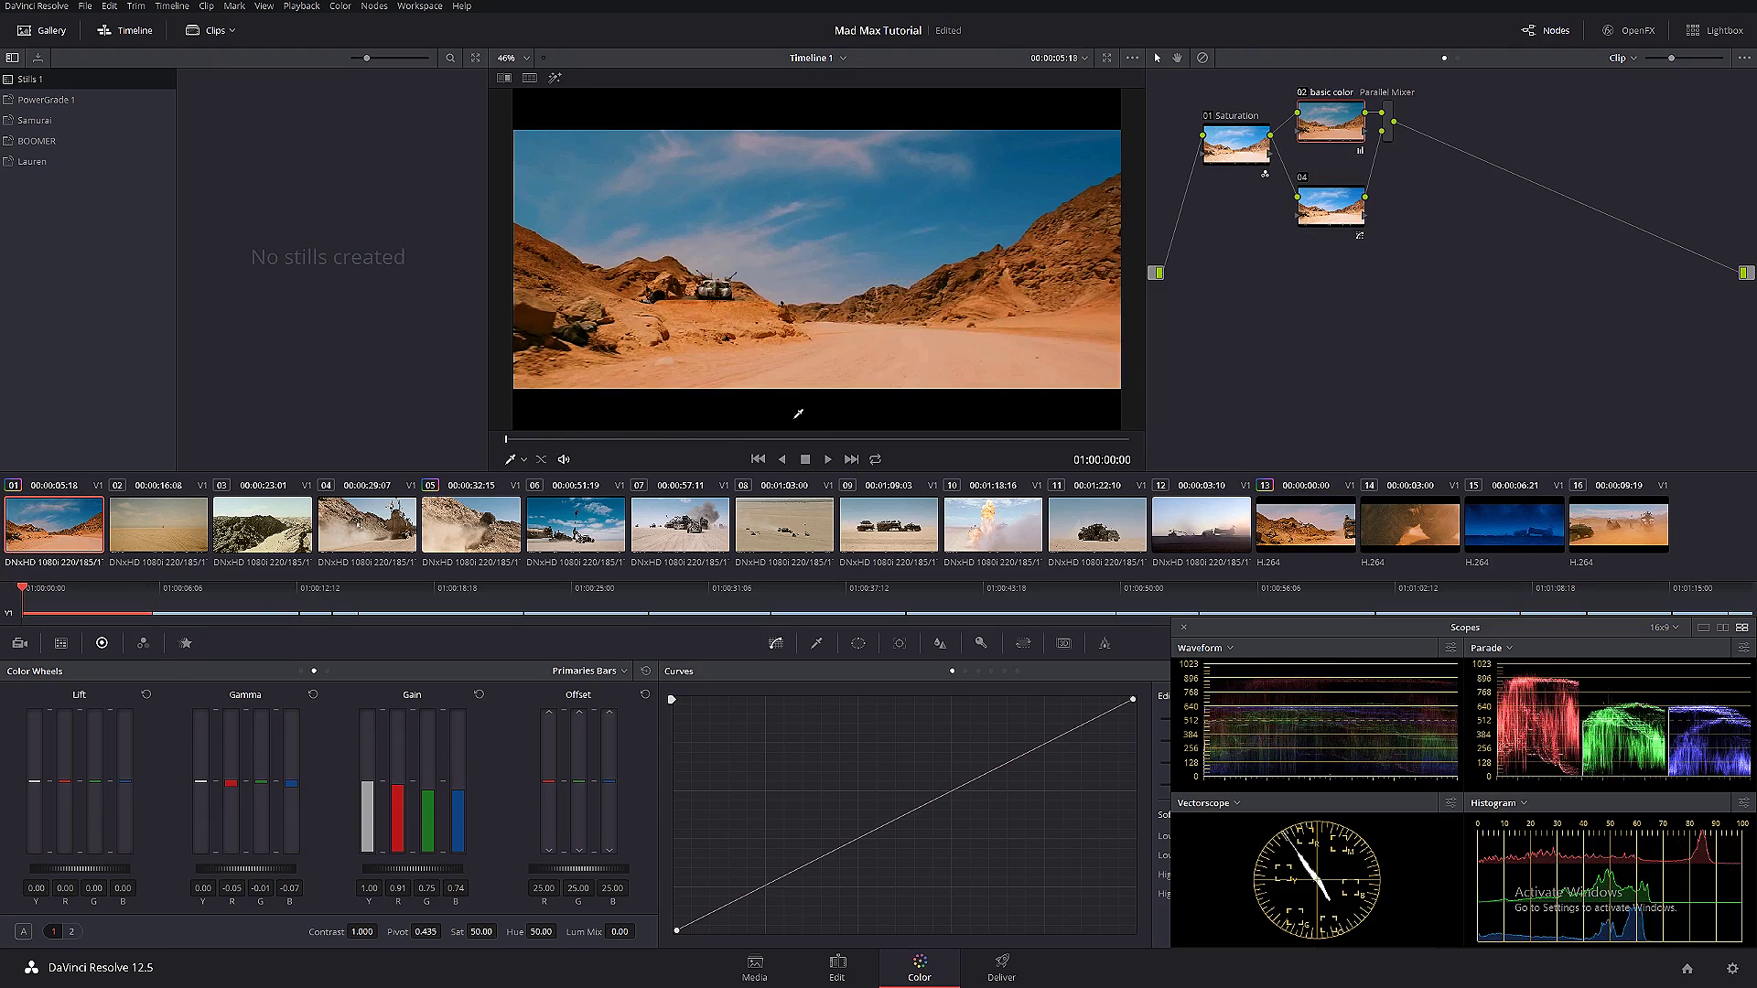
- On a clip 01 frame showing the airborne truck, move node 04 closer to basic color and label it "contrast"
left_click_drag(761, 441, 897, 439)
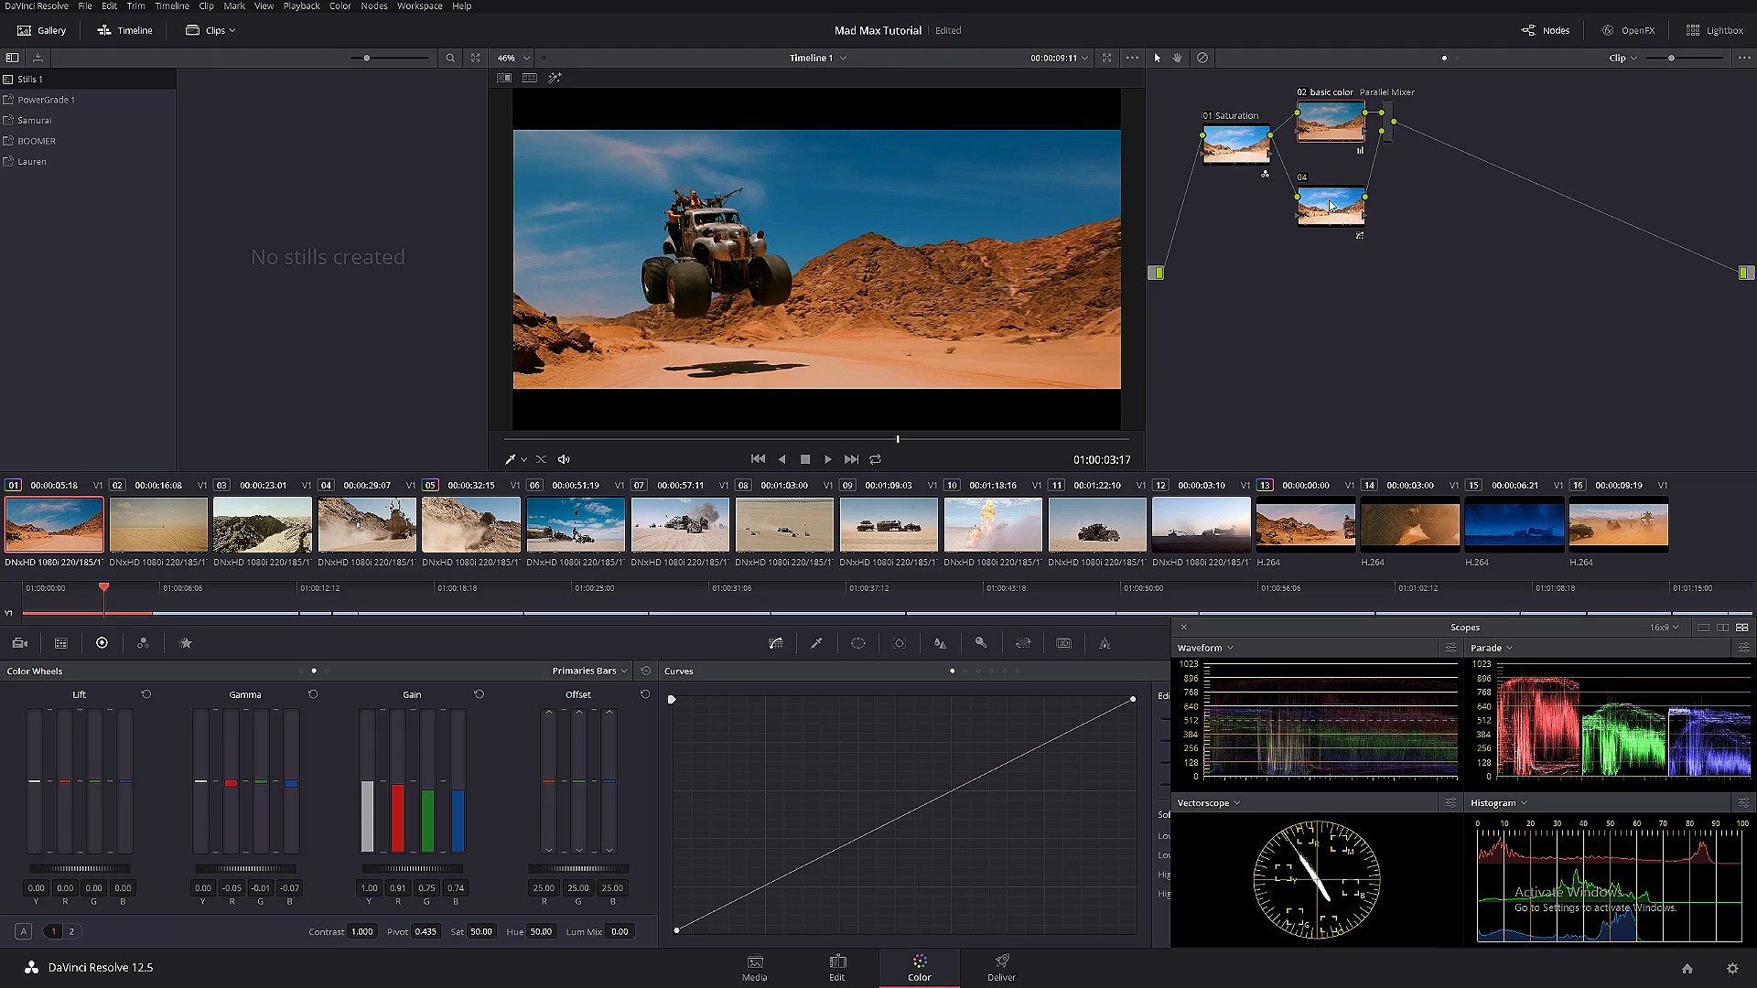
left_click(1304, 178)
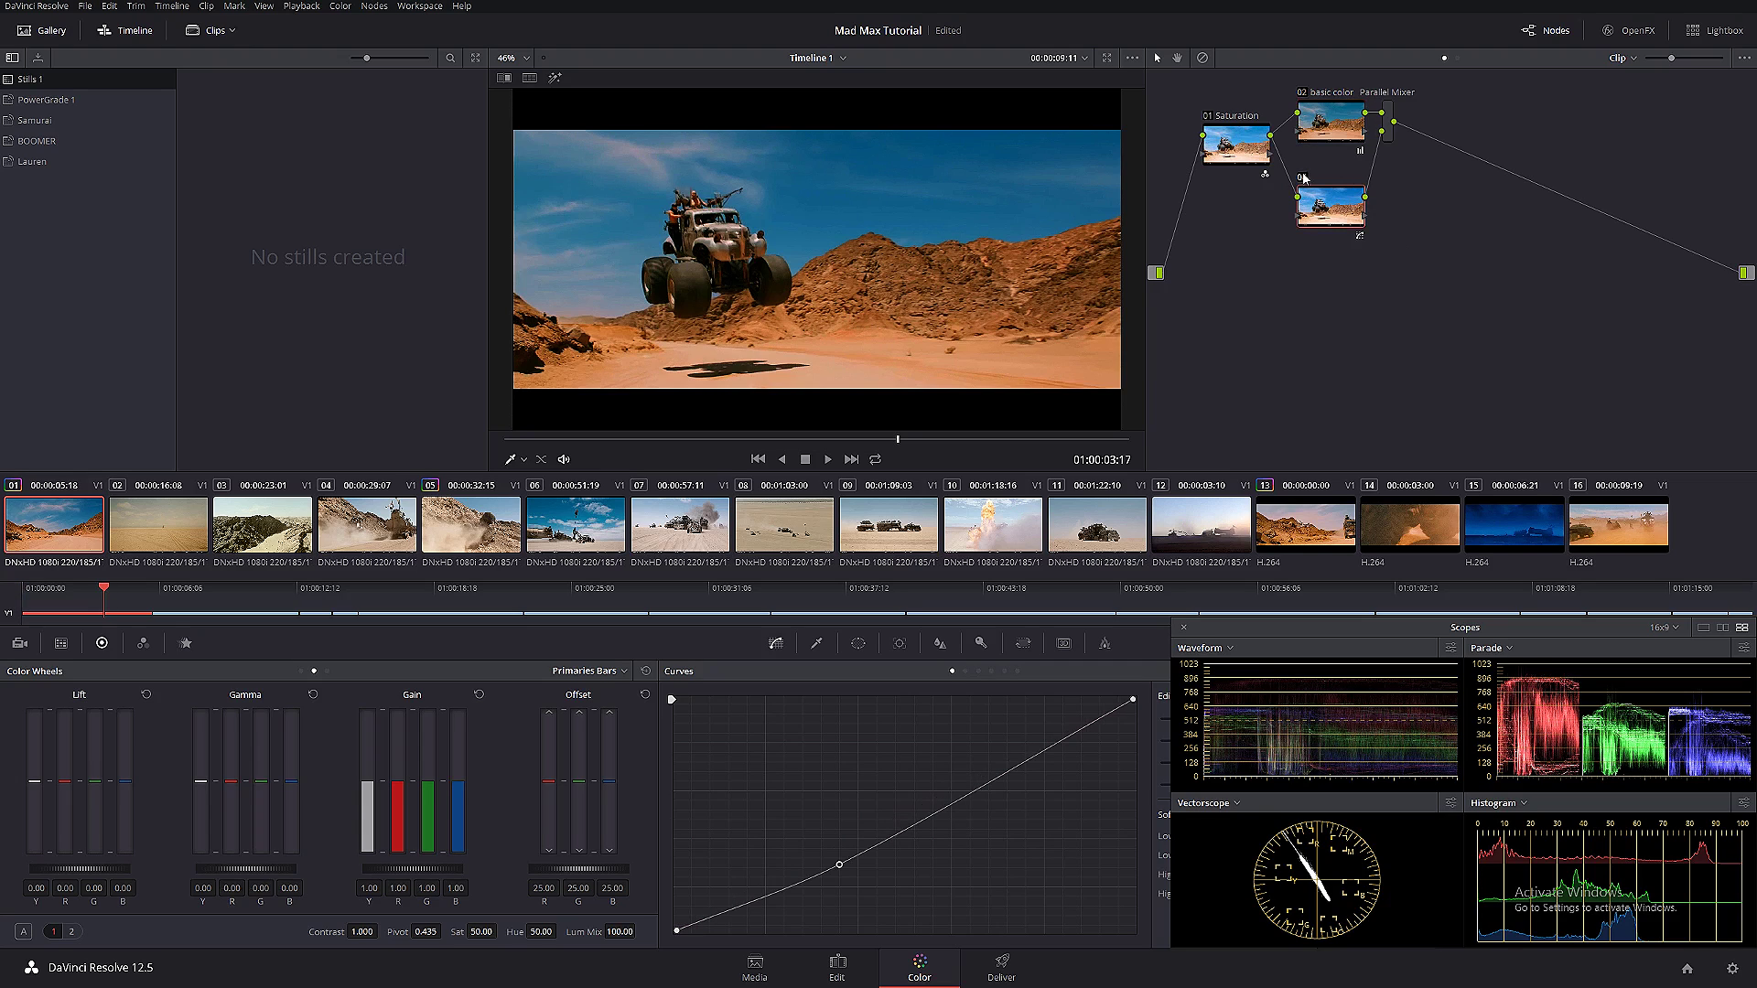
left_click(1303, 179)
left_click(1304, 178)
left_click_drag(1329, 212, 1331, 197)
right_click(1331, 196)
left_click(1382, 224)
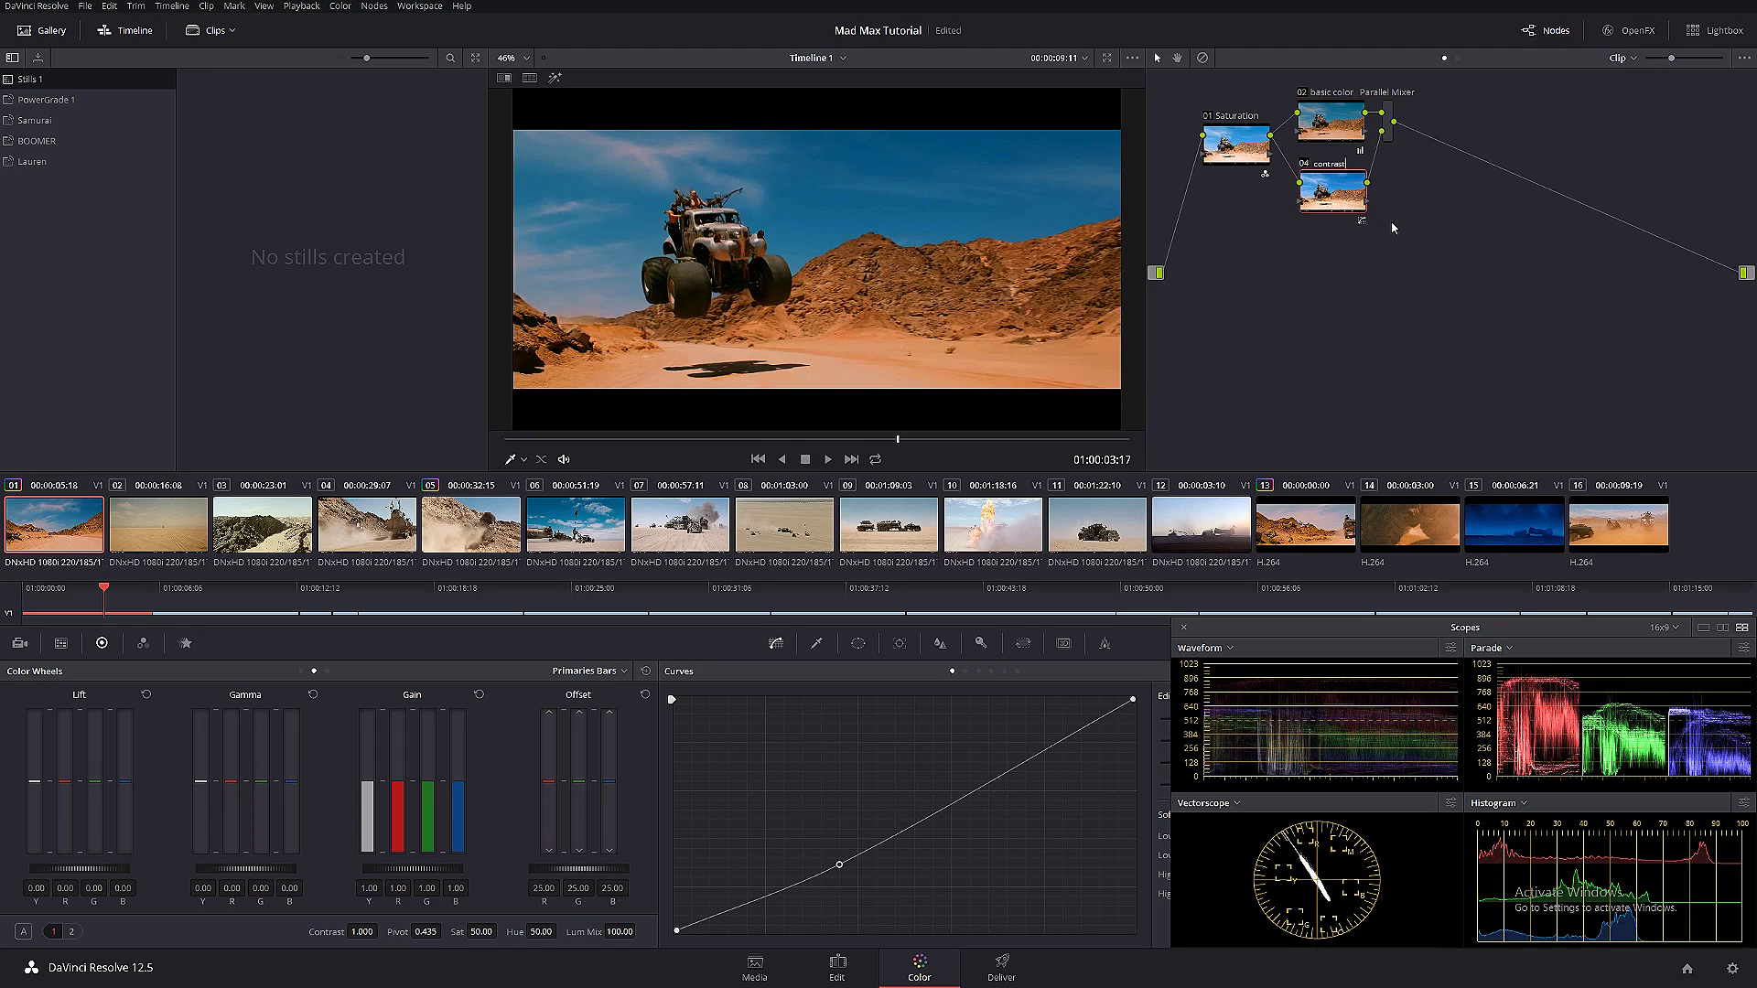
type("contrast")
key("Return")
- Compare truck frames of reference clip 13 with the truck's landing in clip 01
left_click(1330, 540)
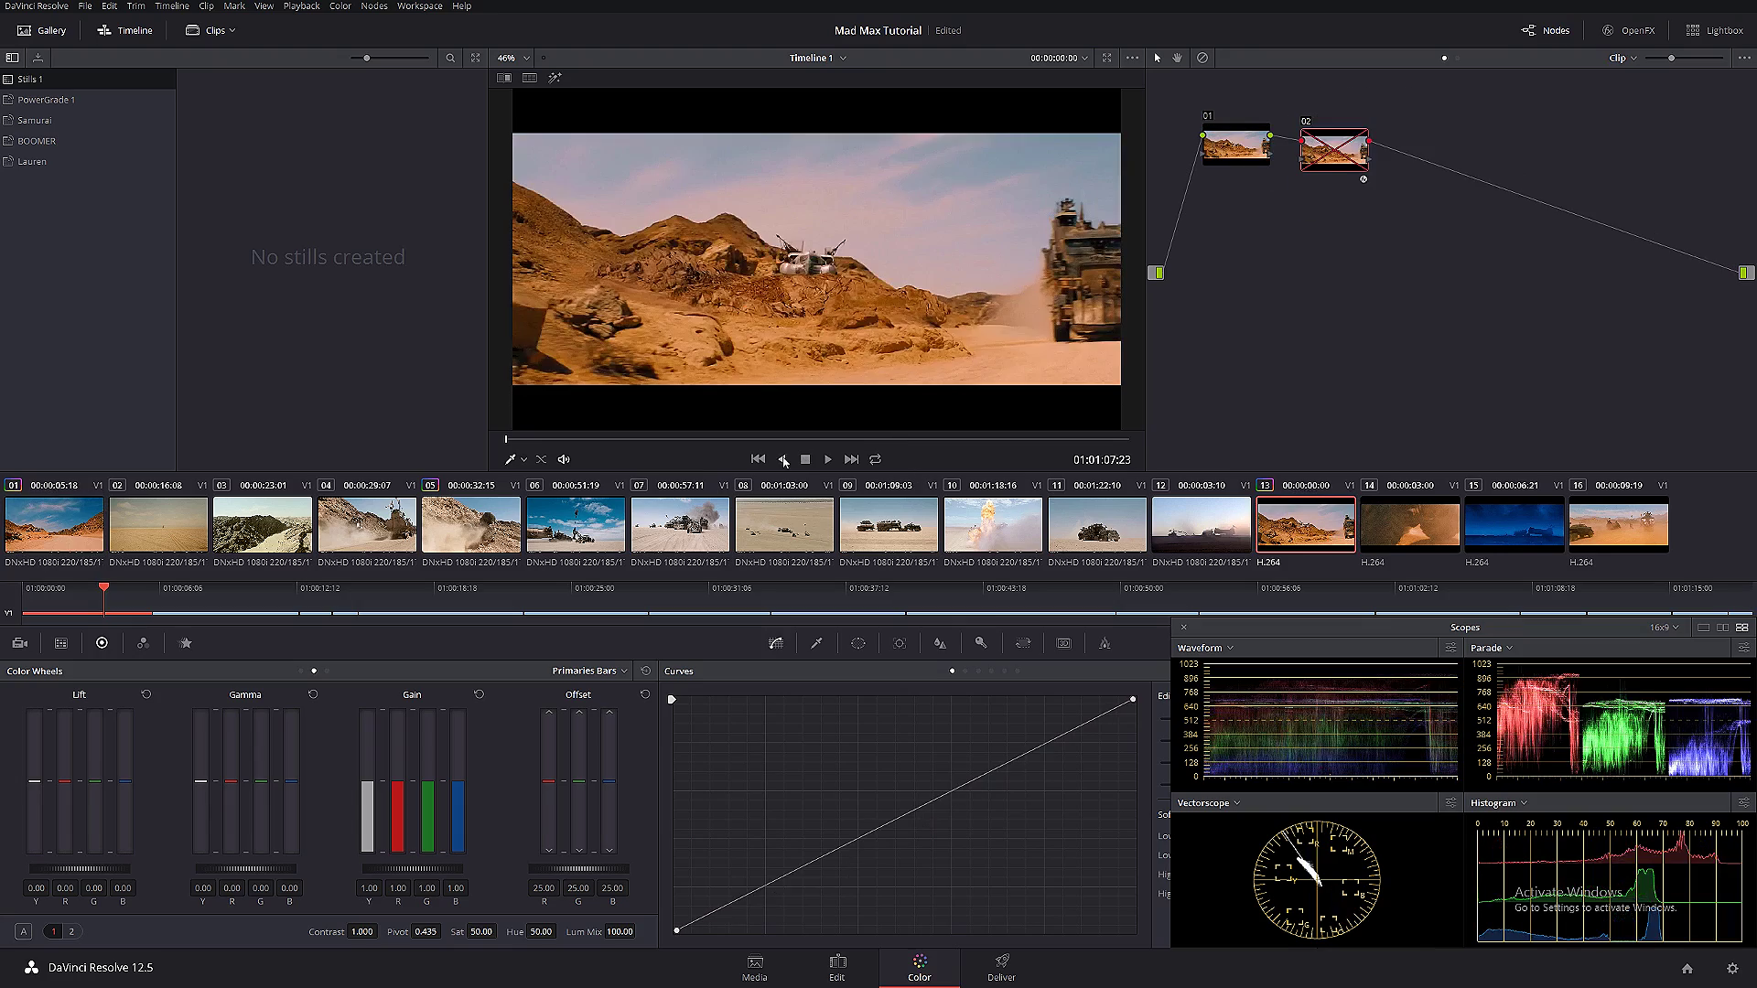
left_click_drag(792, 440, 900, 450)
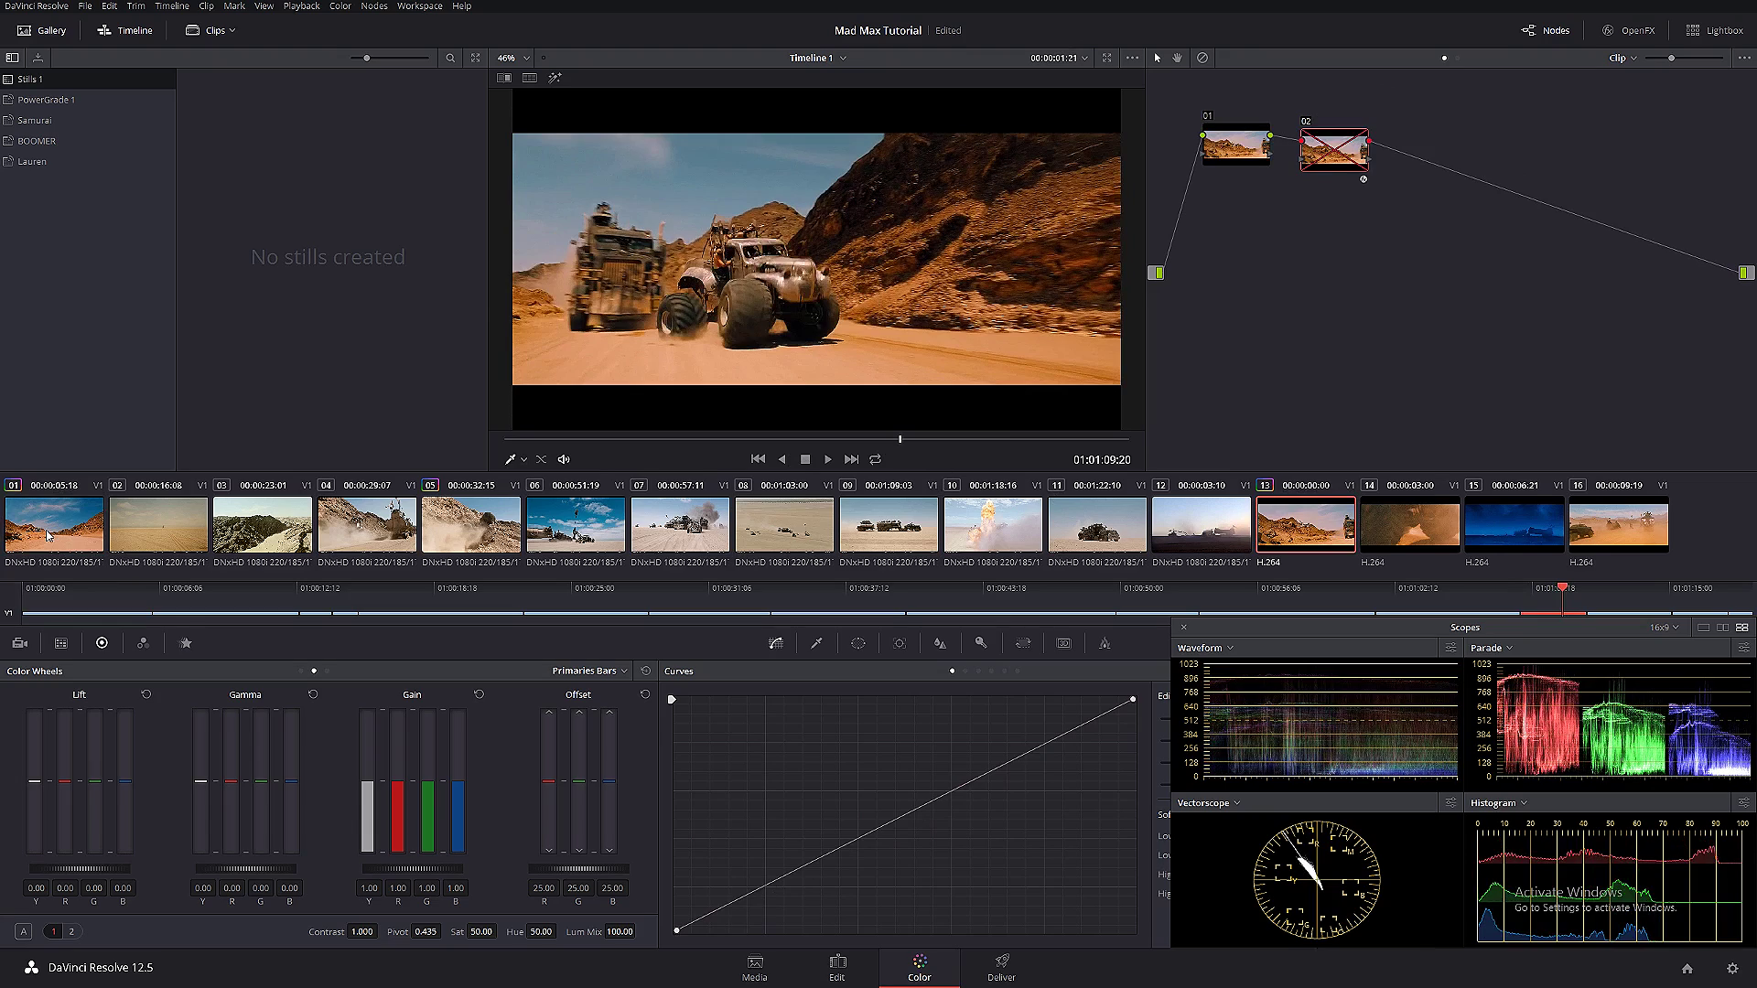
left_click(50, 532)
left_click_drag(757, 440, 1096, 438)
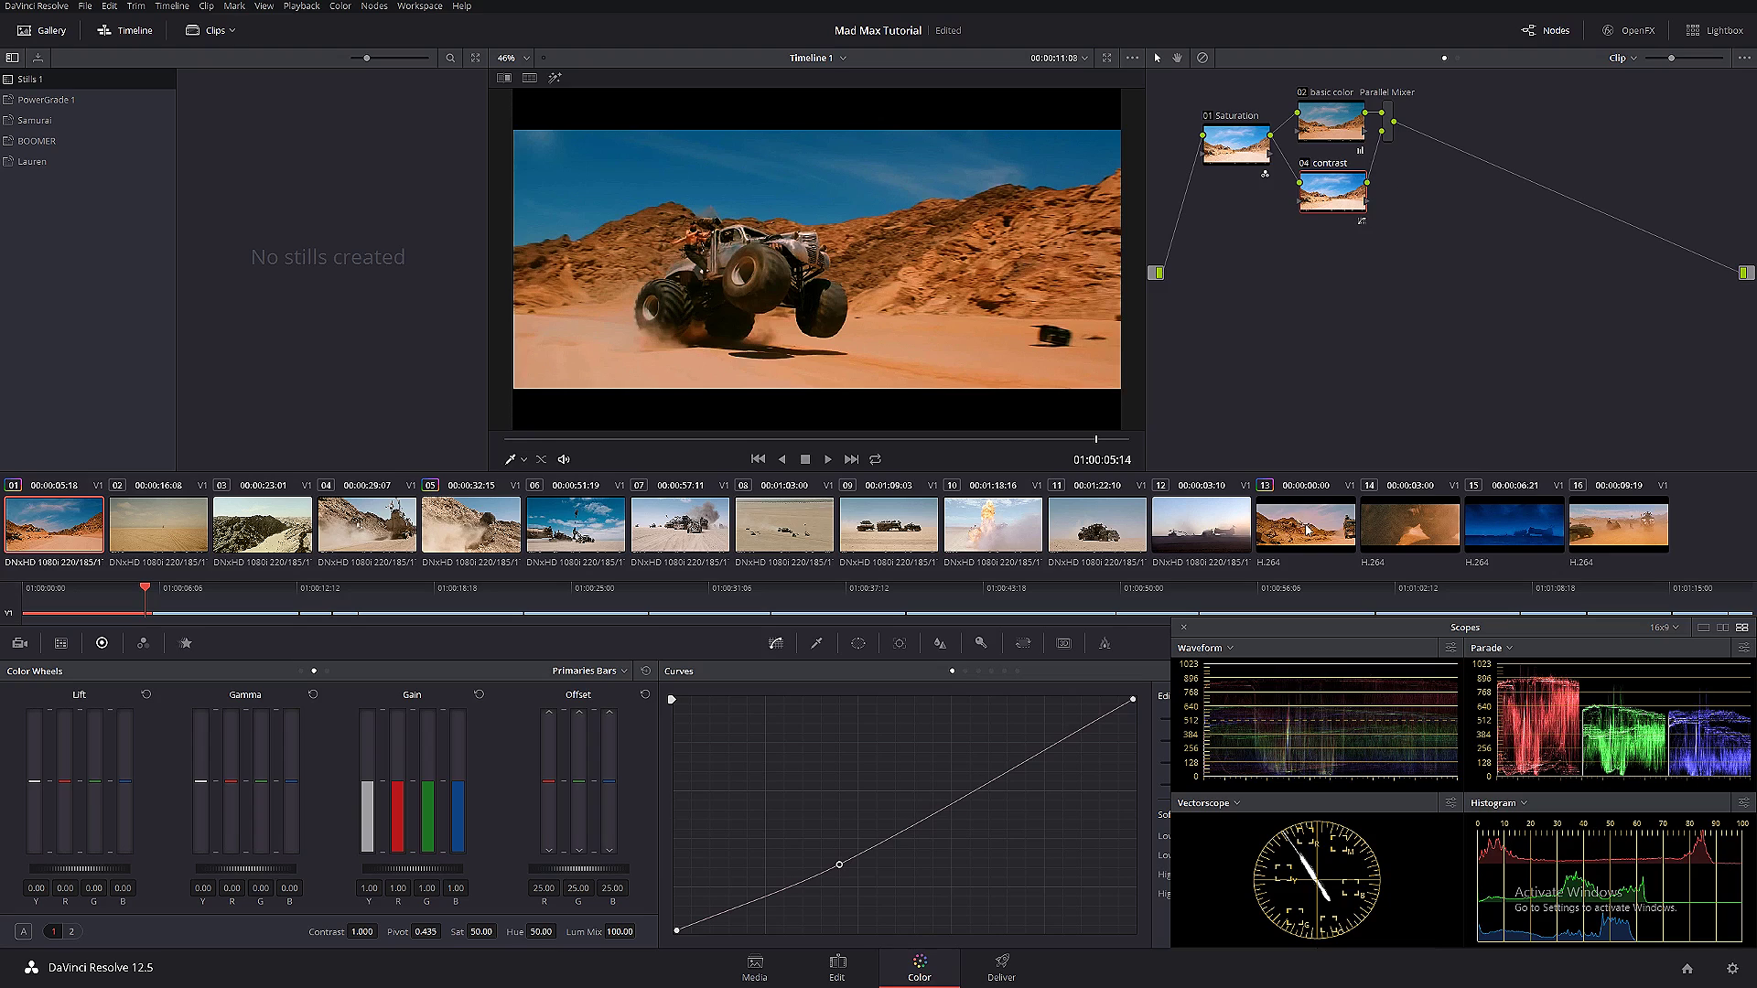
- Add another parallel node below contrast, label it "car" and align it with the other nodes
key("alt+p")
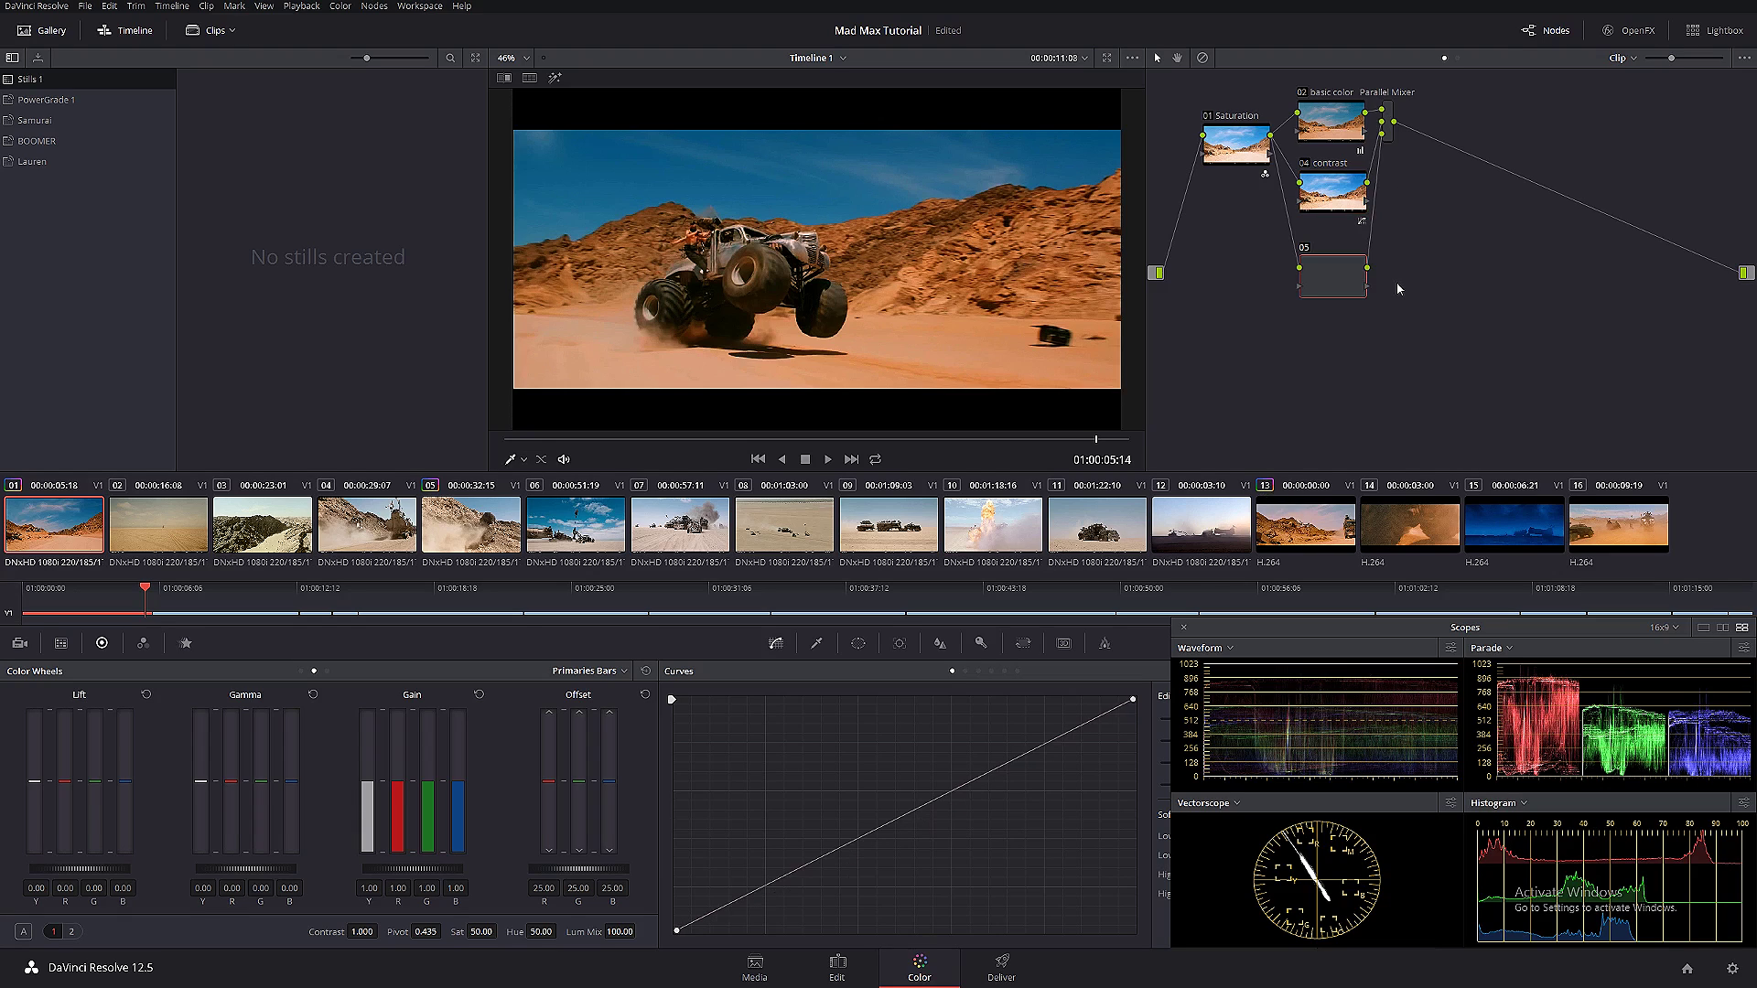
right_click(1329, 278)
left_click(1386, 304)
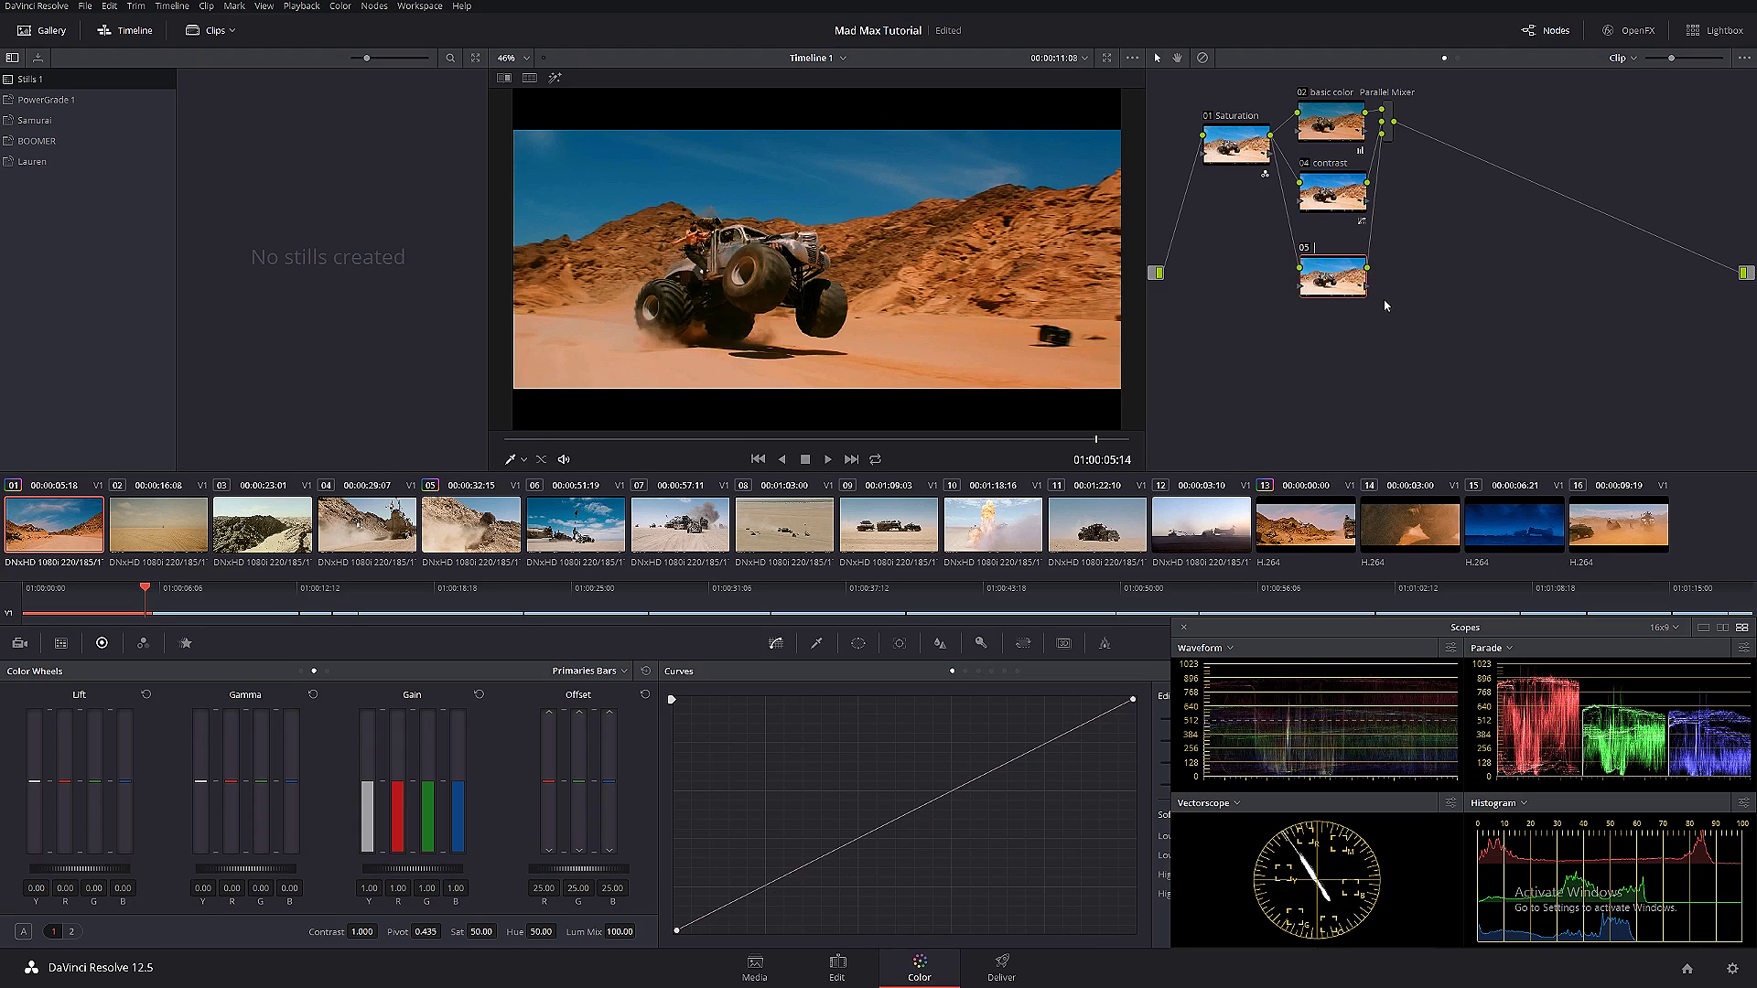
type("car")
key("Return")
left_click_drag(1367, 289, 1370, 281)
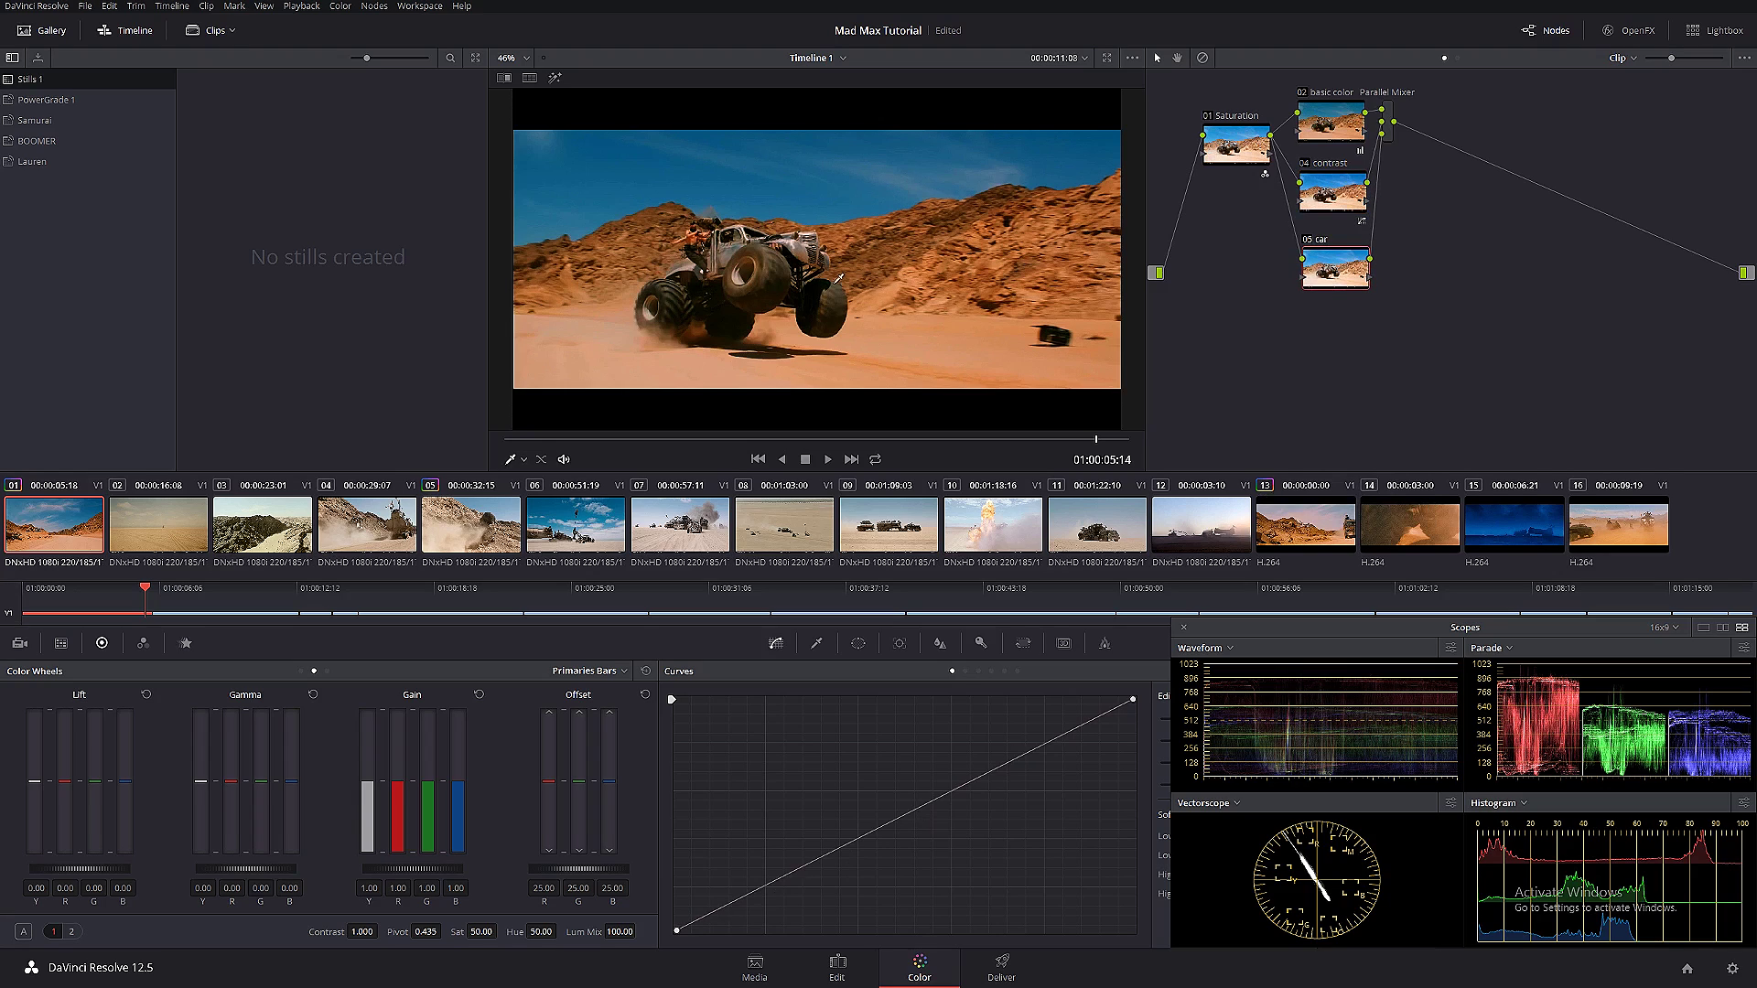
- Qualify the car node by luminance only, with the High limit at 61.7 and high softness at 7.2
left_click(816, 643)
left_click(991, 673)
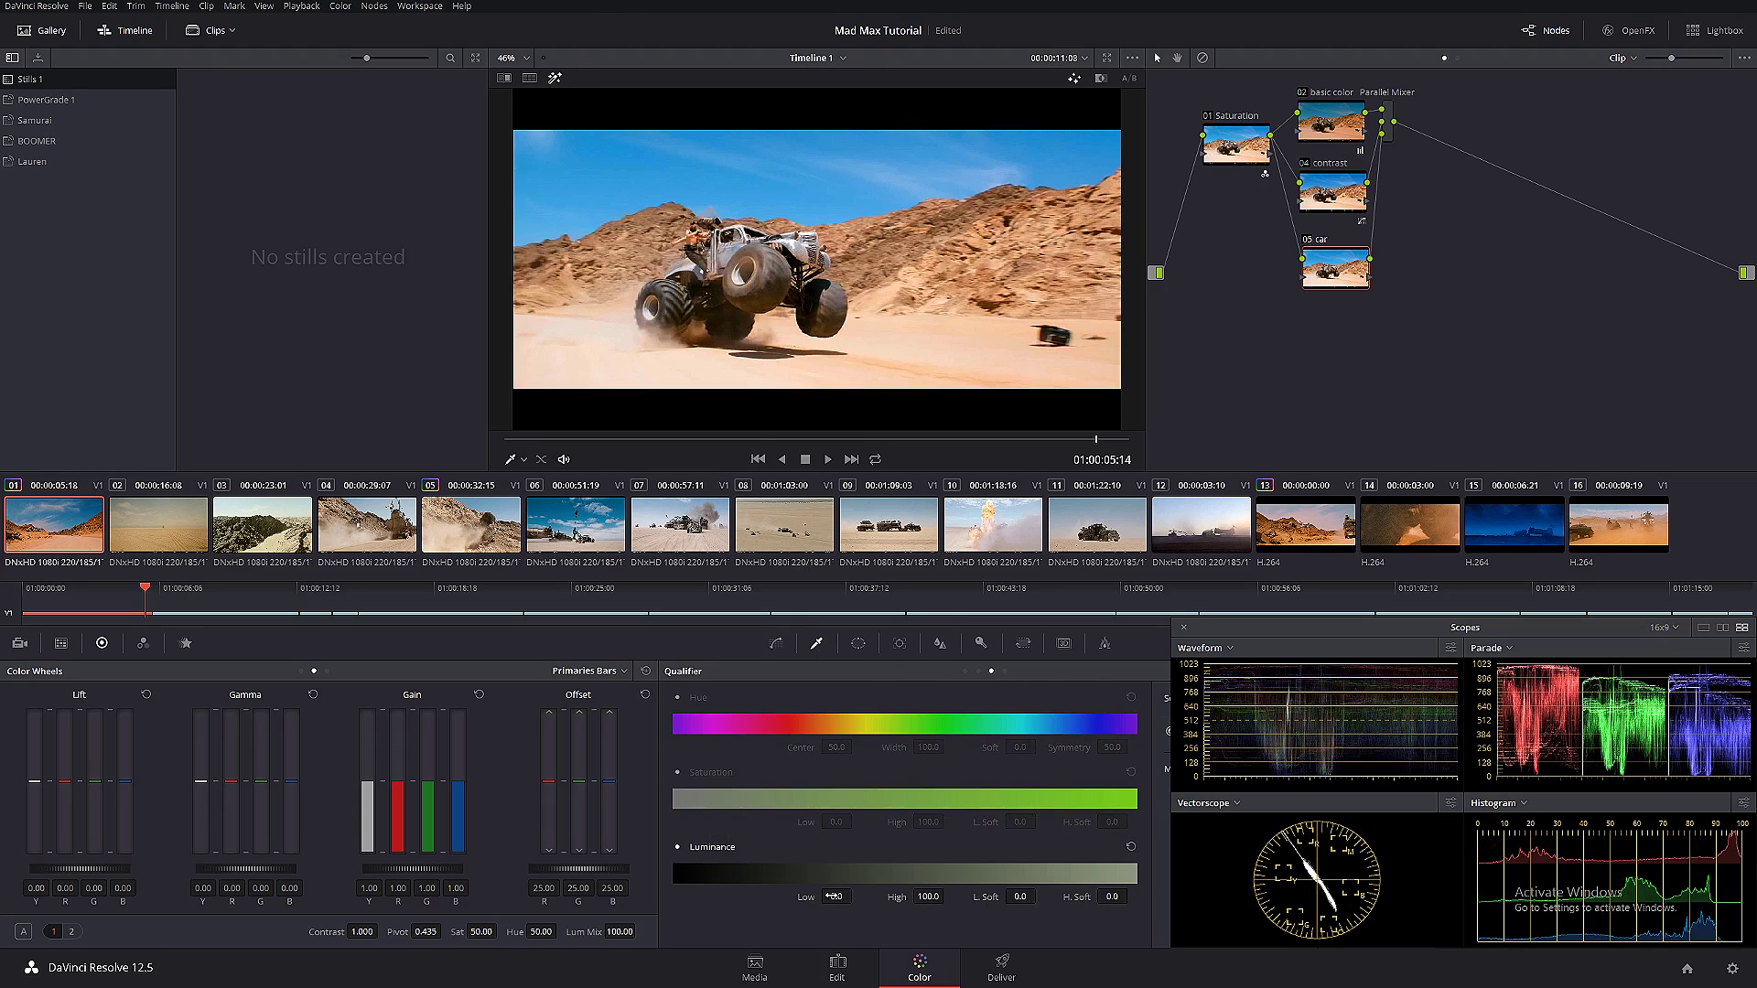
left_click_drag(833, 896, 847, 871)
left_click(1131, 848)
left_click_drag(947, 907, 906, 907)
left_click_drag(1112, 897, 1070, 888)
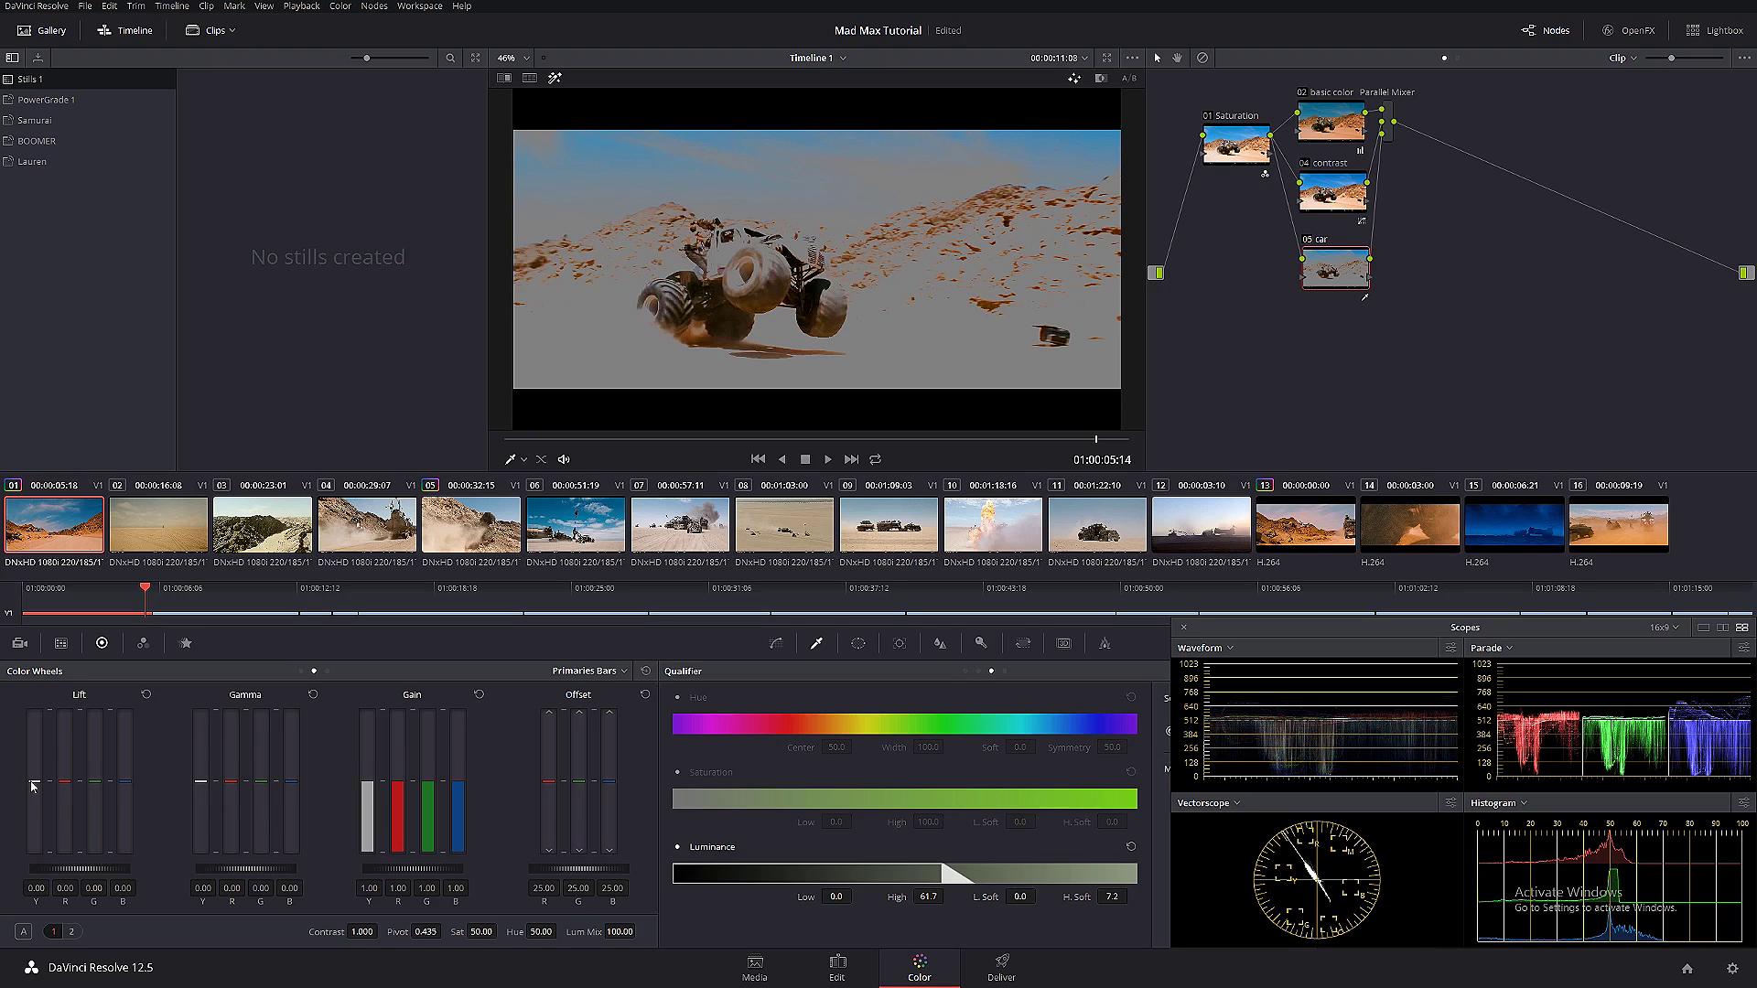
- Raise the car node's master lift to 0.02 and turn off the highlight view
left_click_drag(34, 780, 34, 779)
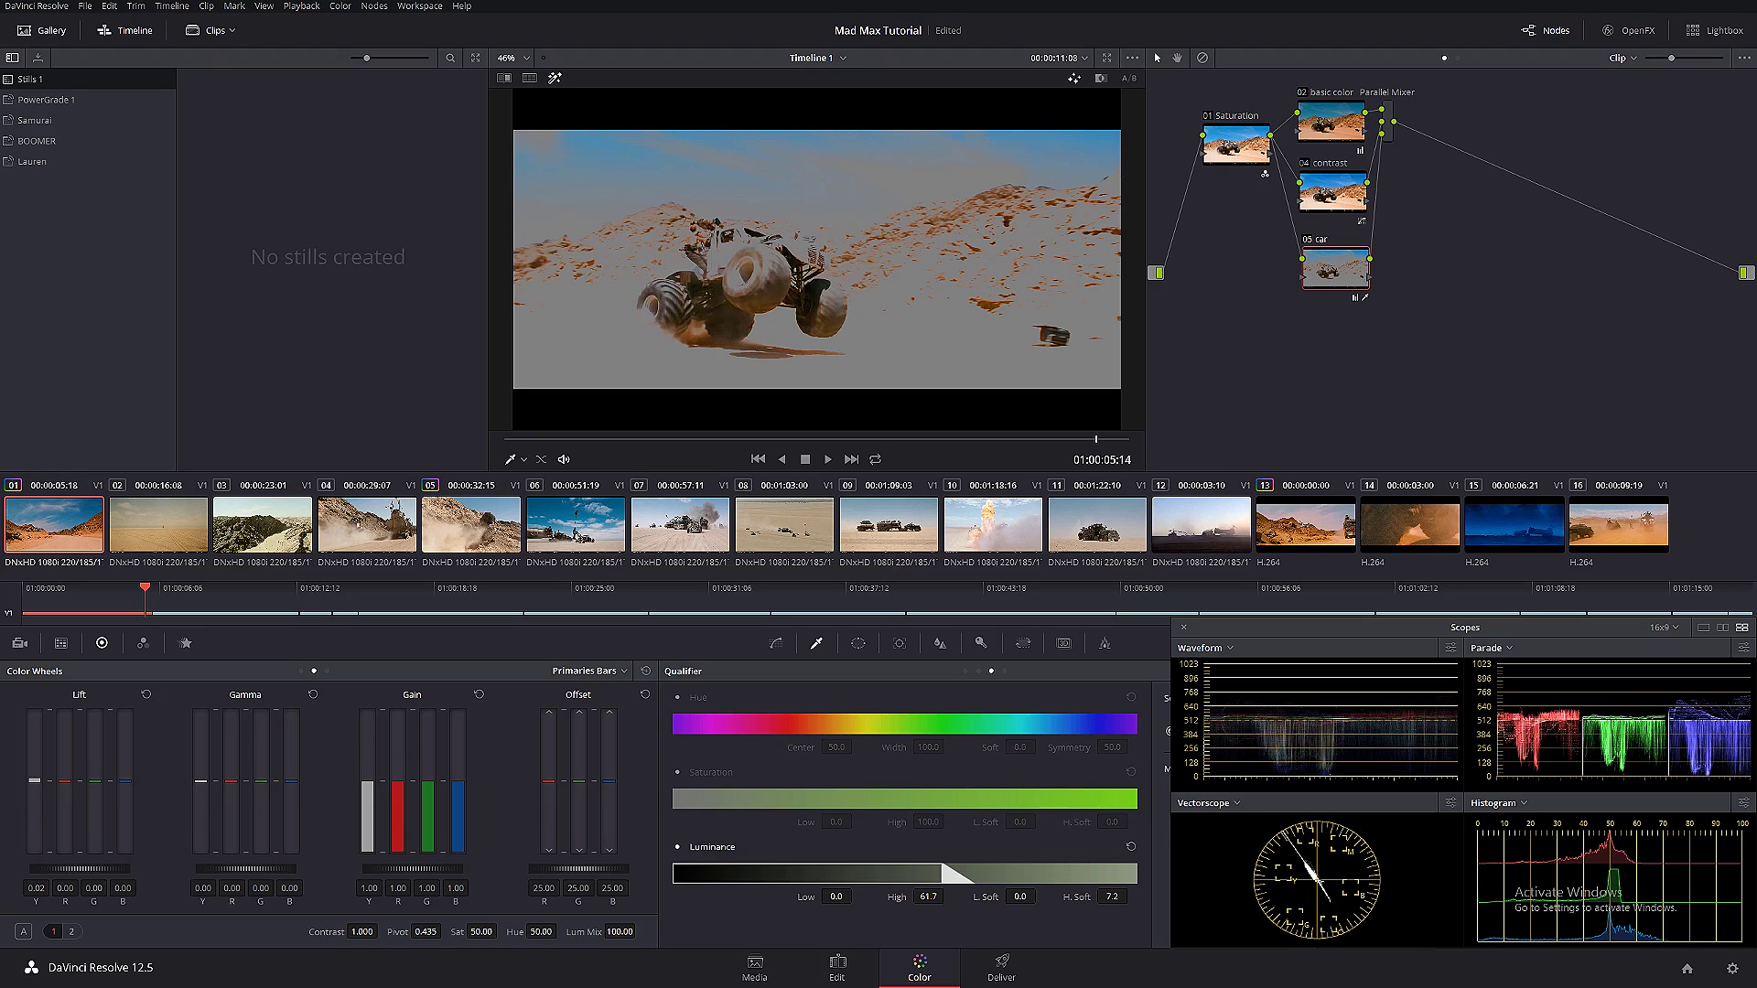
left_click(527, 79)
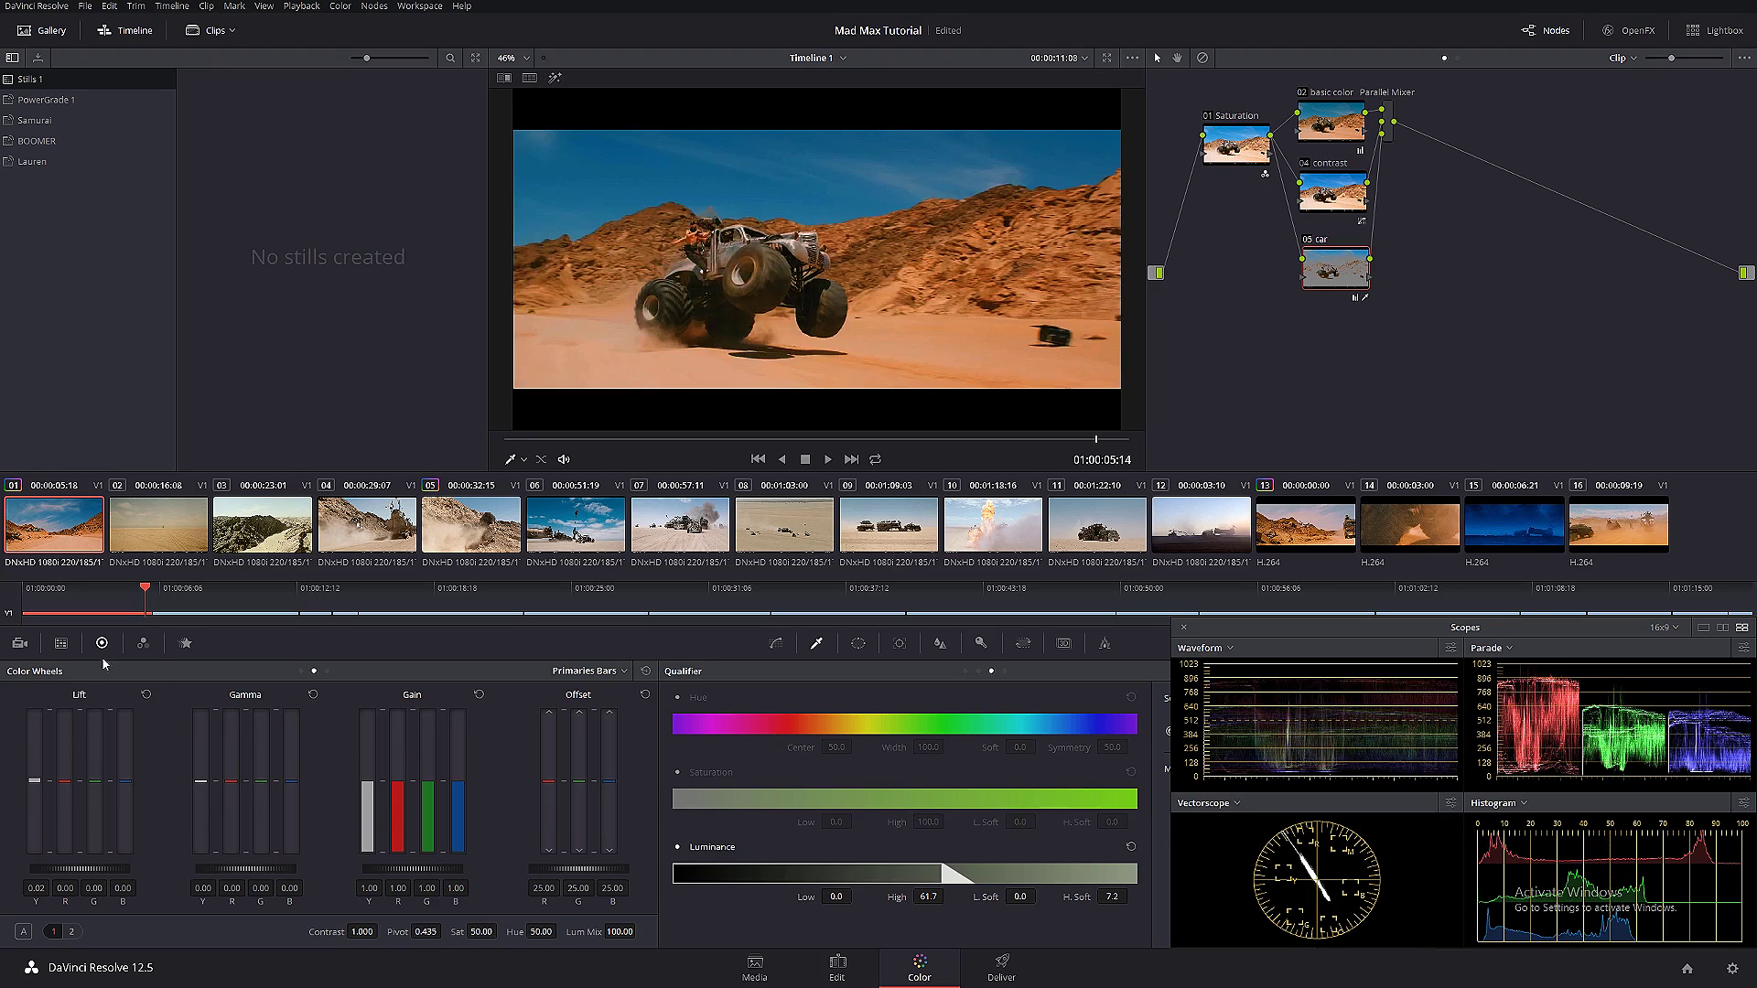
left_click_drag(34, 780, 34, 781)
- Examine the truck's shadows and overall color in clip 01 against several frames of clip 13
left_click(1306, 525)
left_click(856, 440)
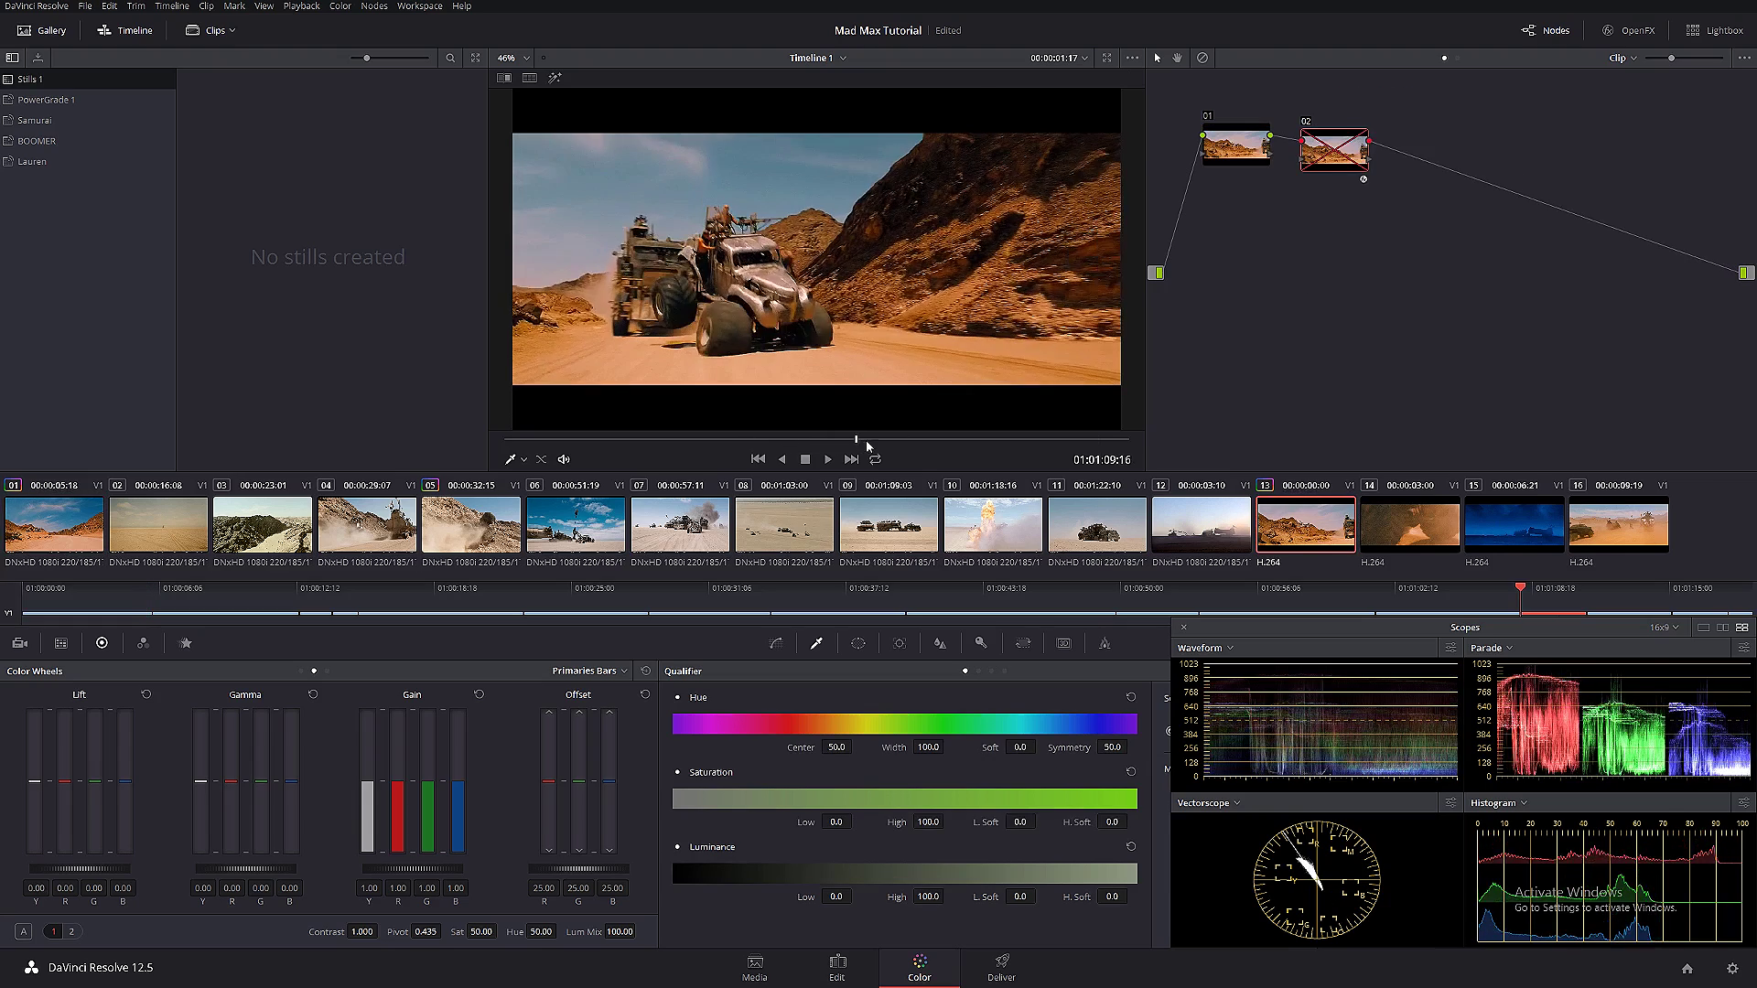
left_click_drag(866, 443, 1064, 440)
left_click(64, 540)
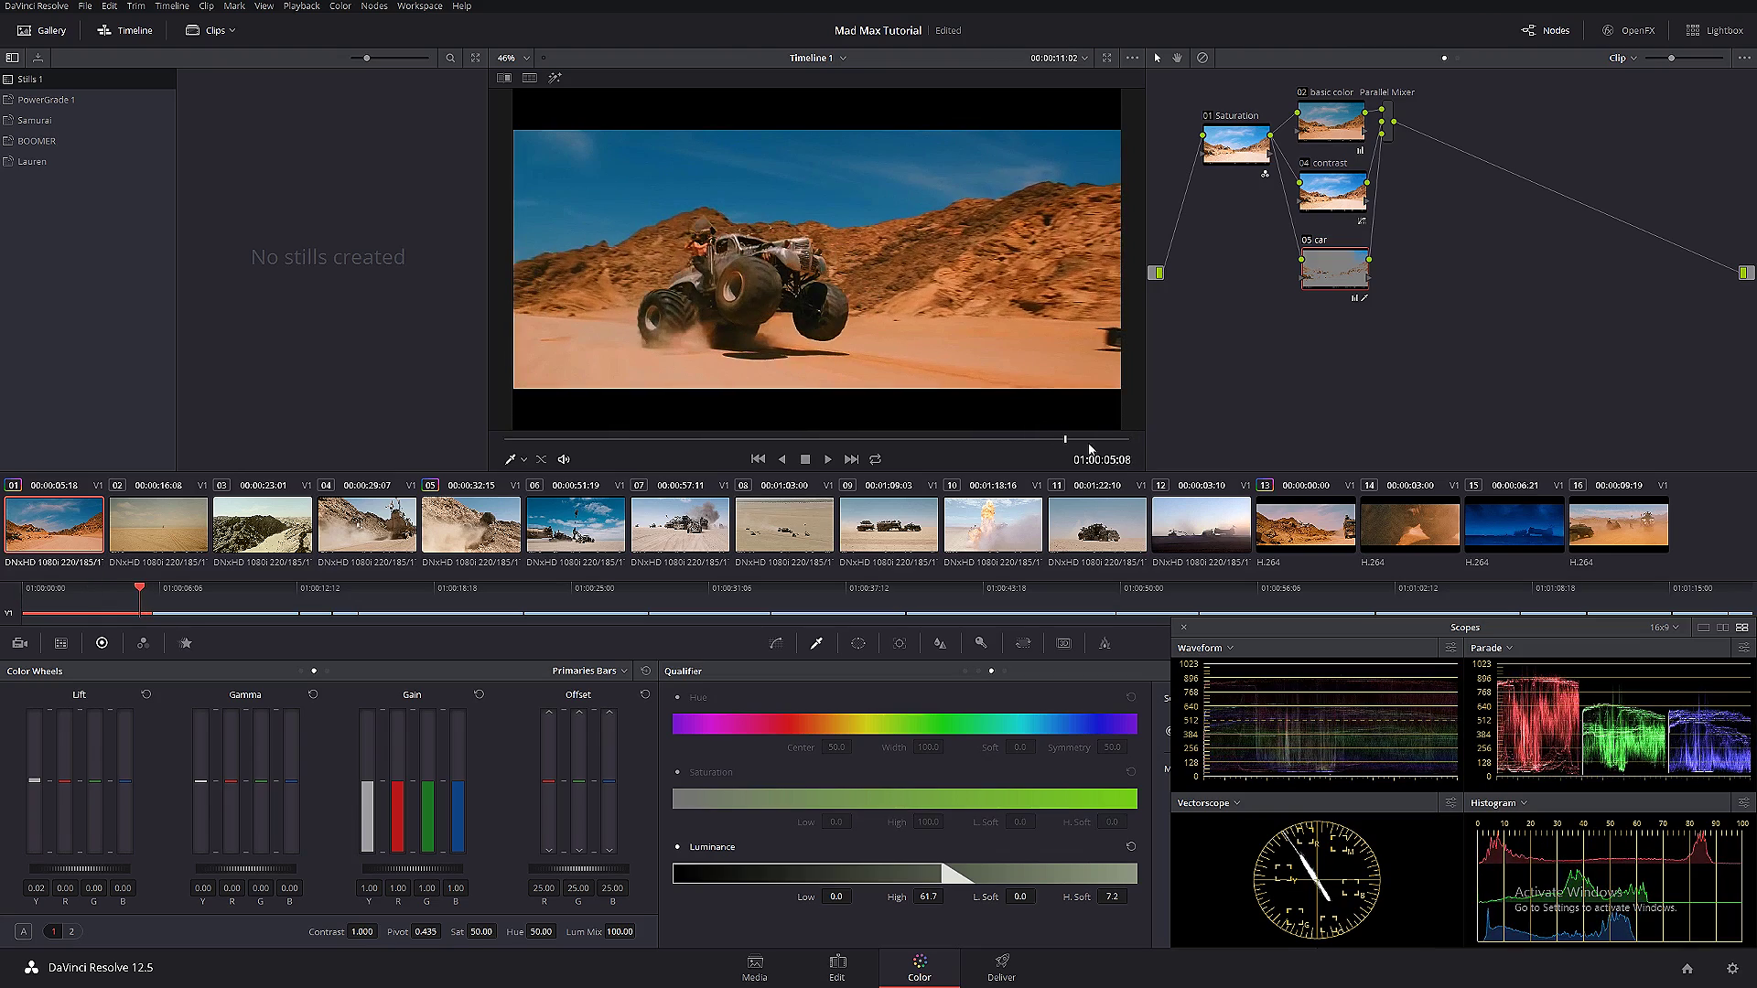
left_click(1307, 538)
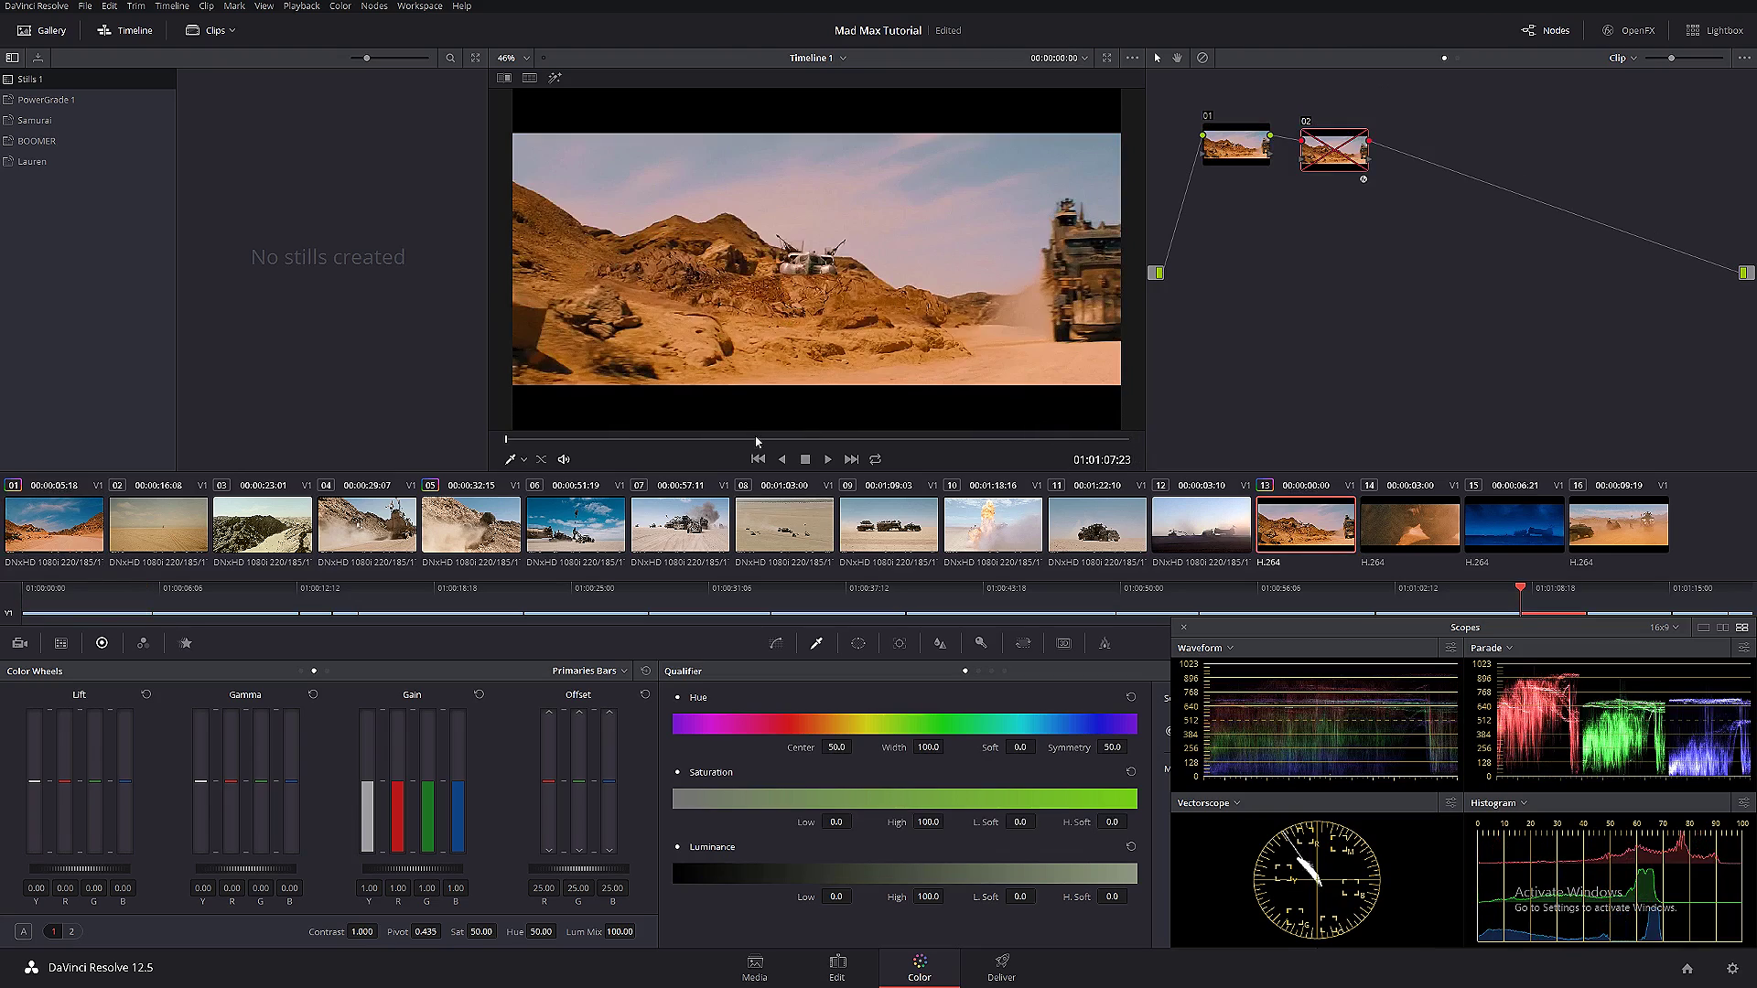
left_click_drag(756, 442, 996, 441)
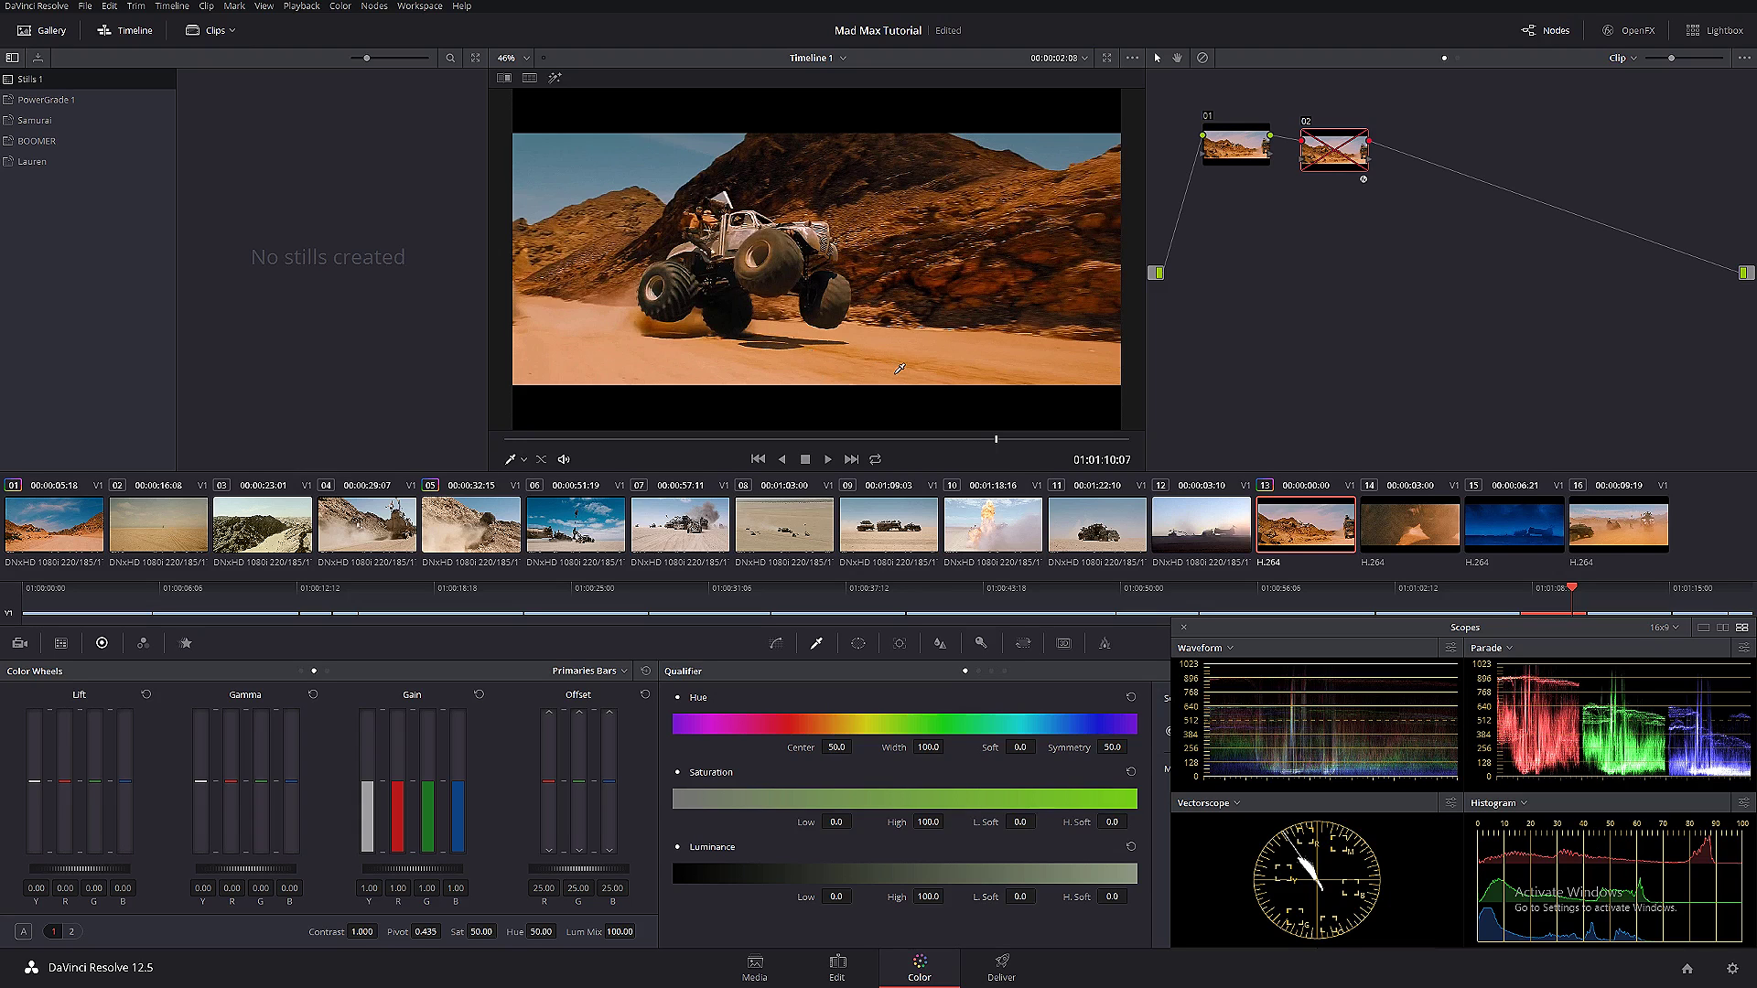
left_click(85, 506)
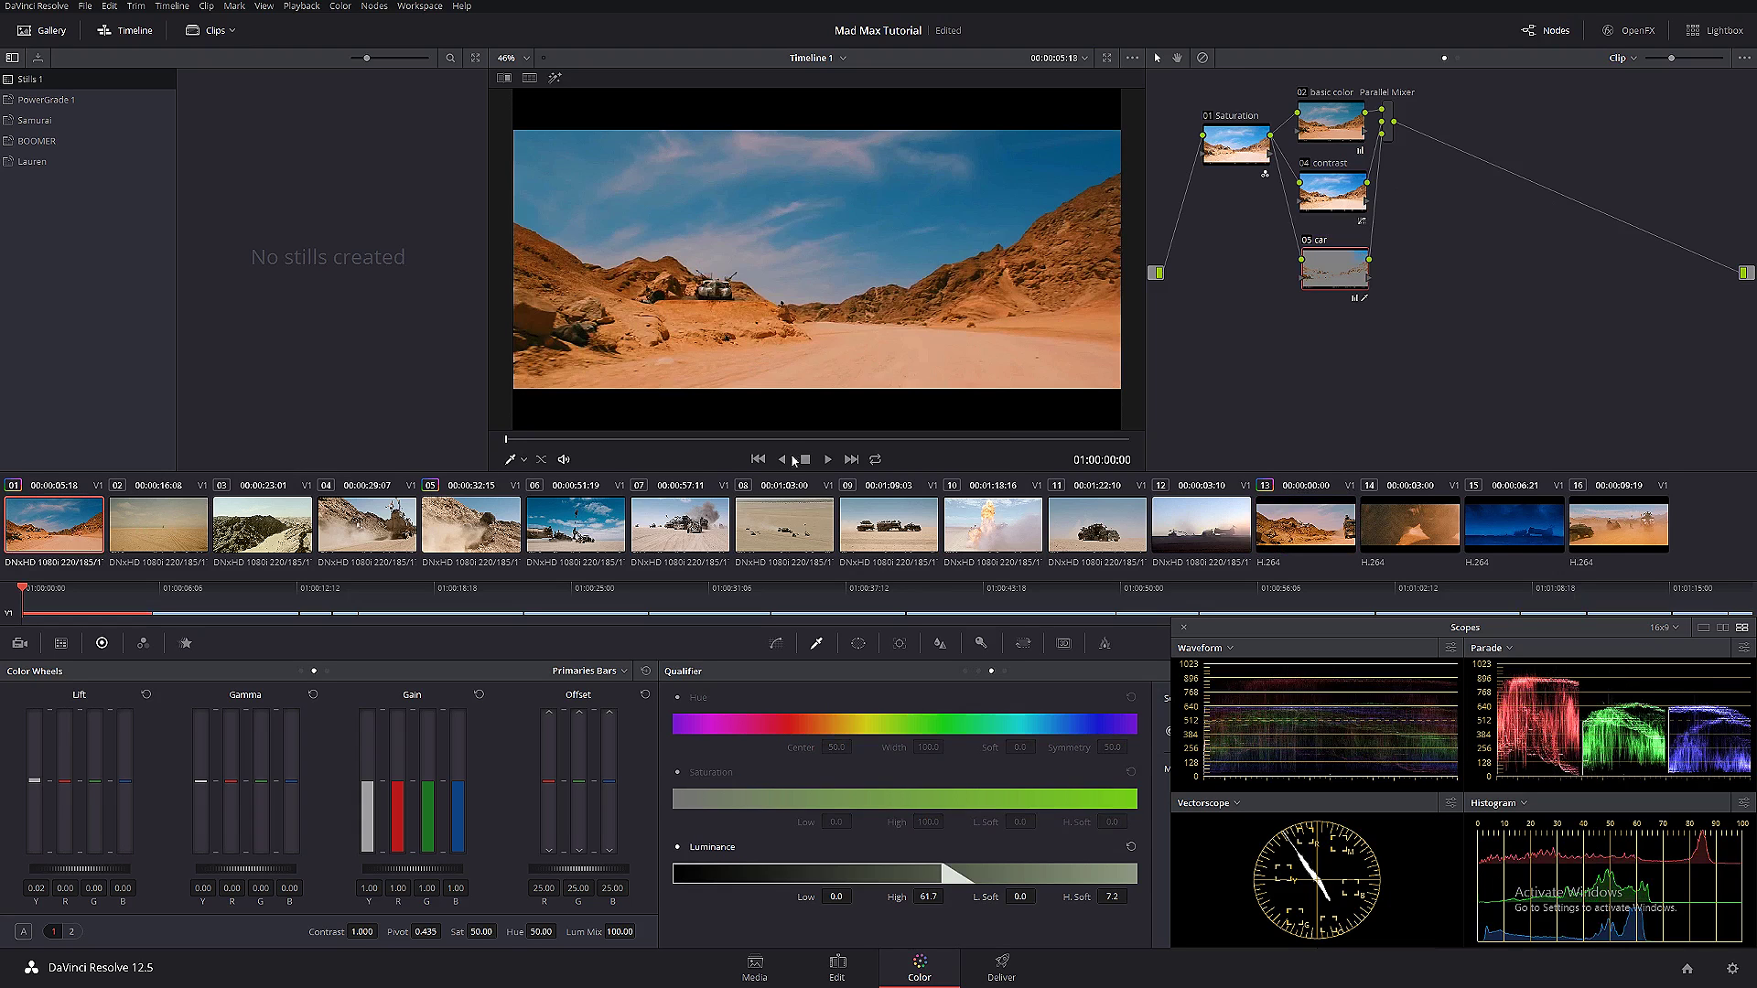
left_click_drag(780, 440, 994, 435)
left_click(716, 440)
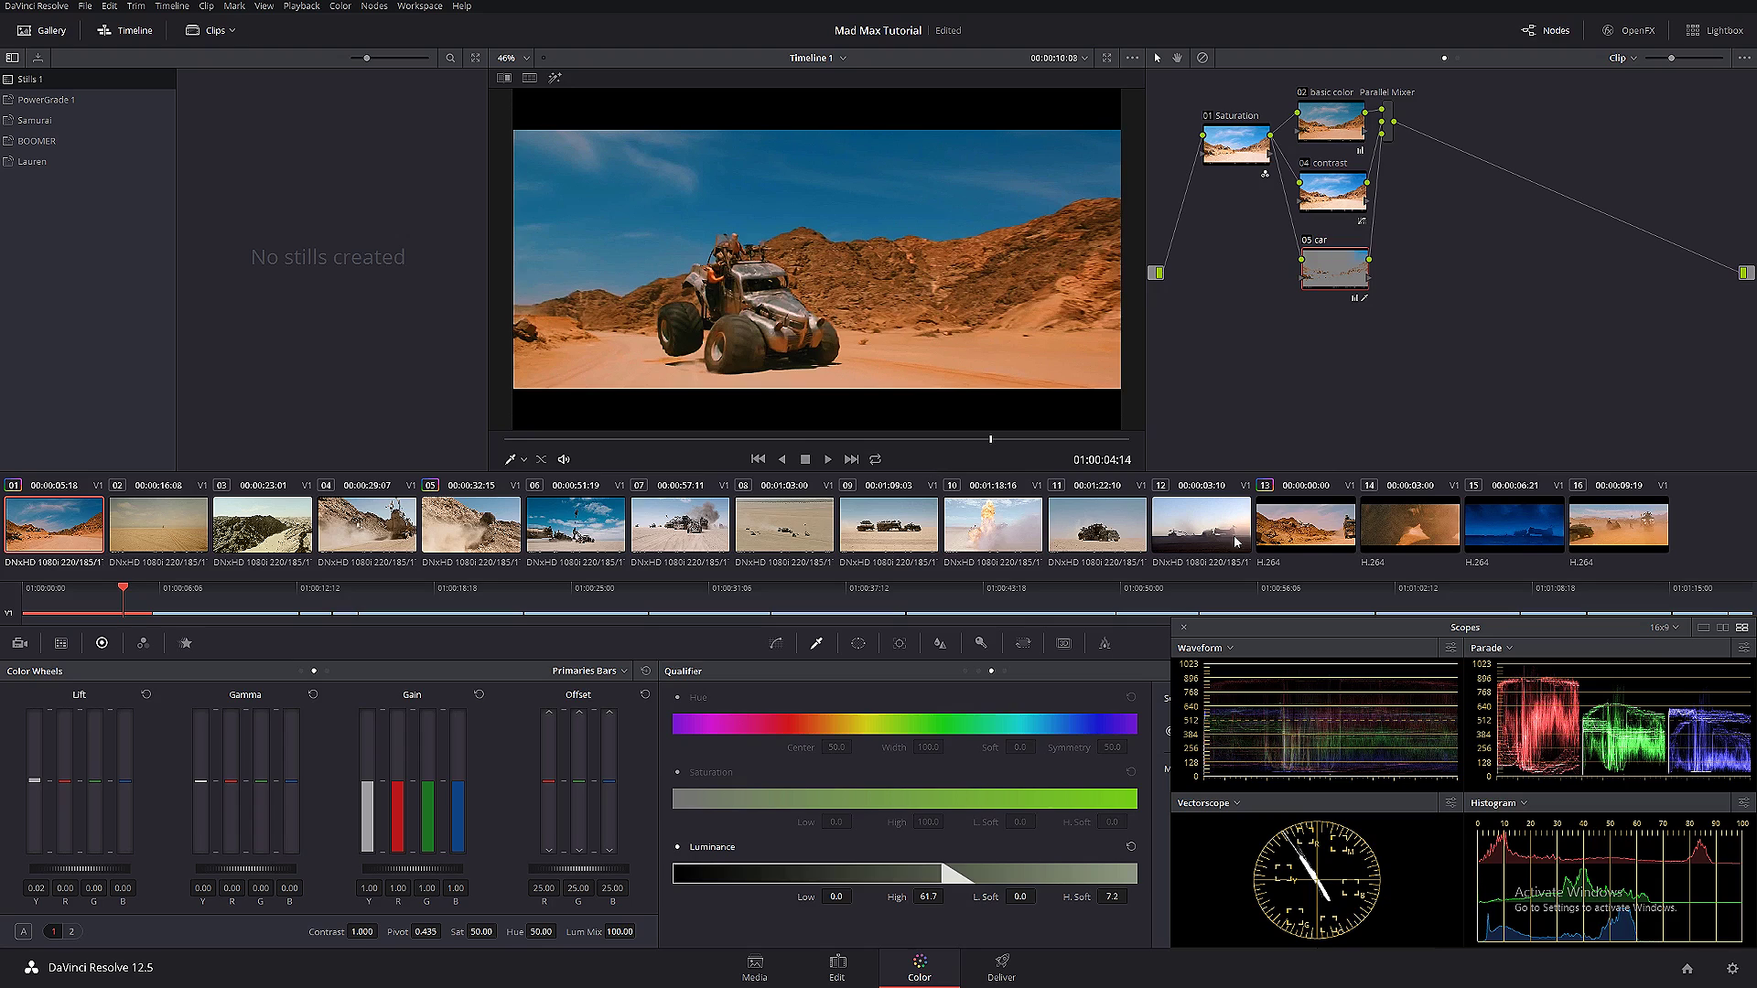
- Grab a still of clip 13 at 01:01:09:17, where the truck faces the camera beside the war rig
left_click(1301, 534)
left_click(794, 441)
left_click_drag(794, 441, 886, 421)
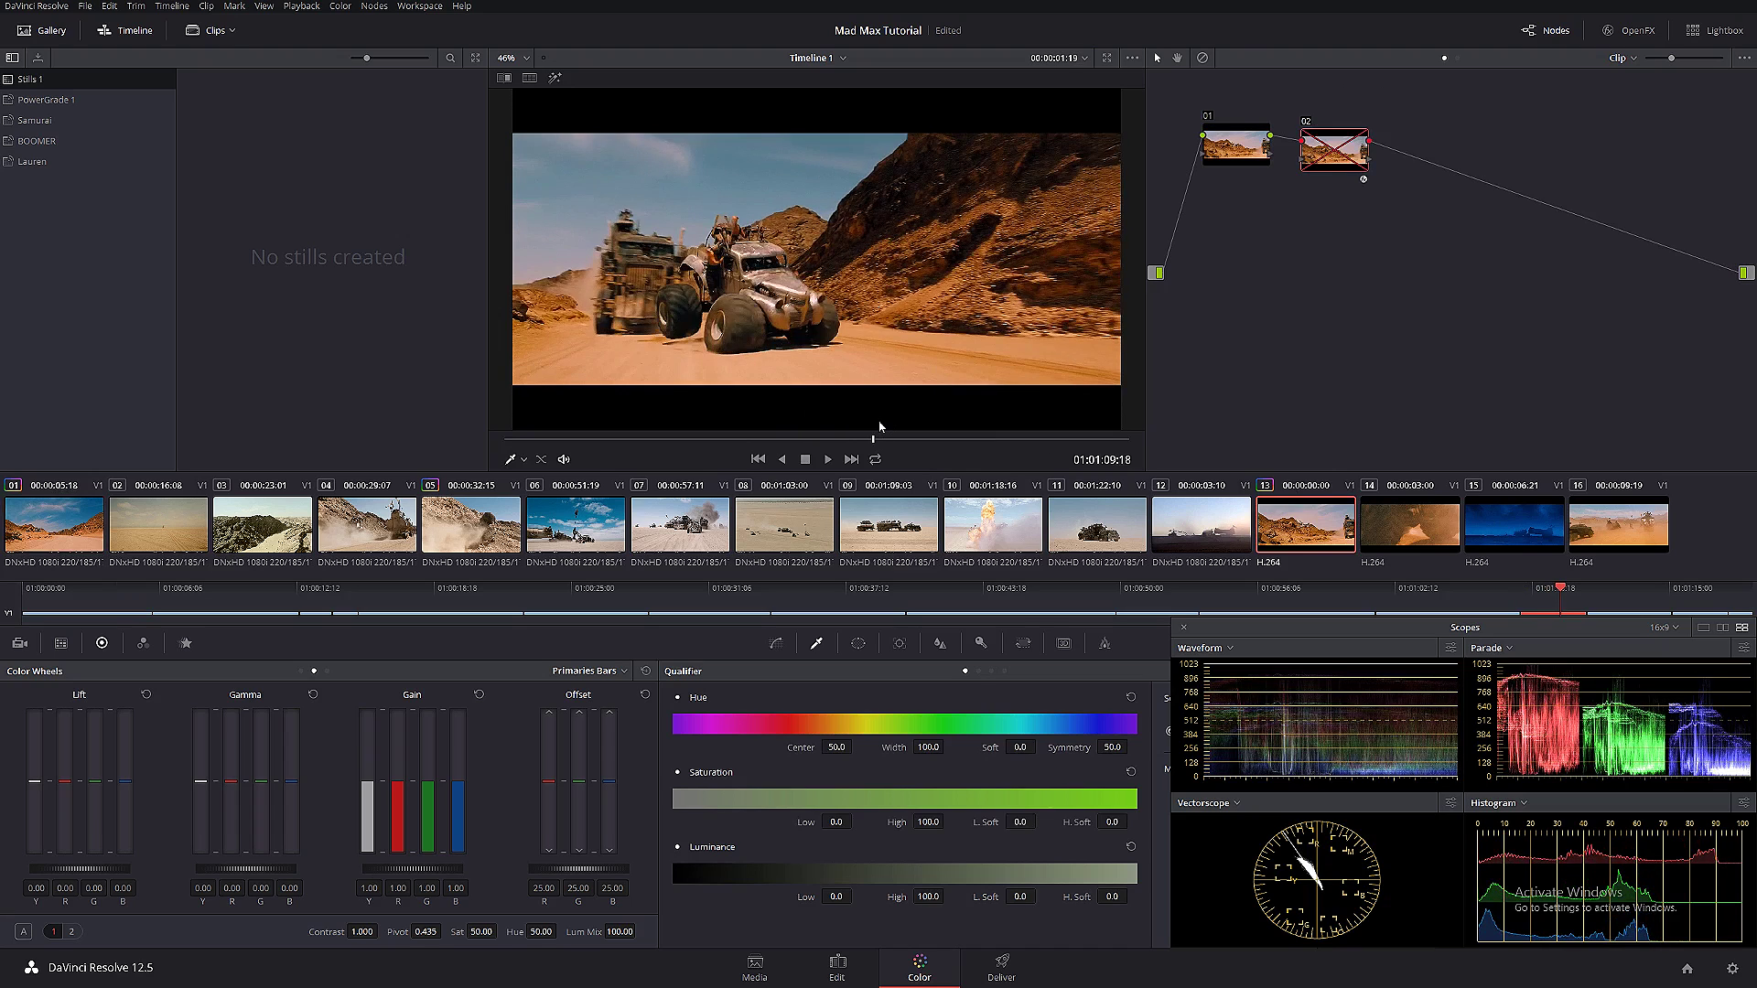
right_click(818, 269)
left_click(840, 279)
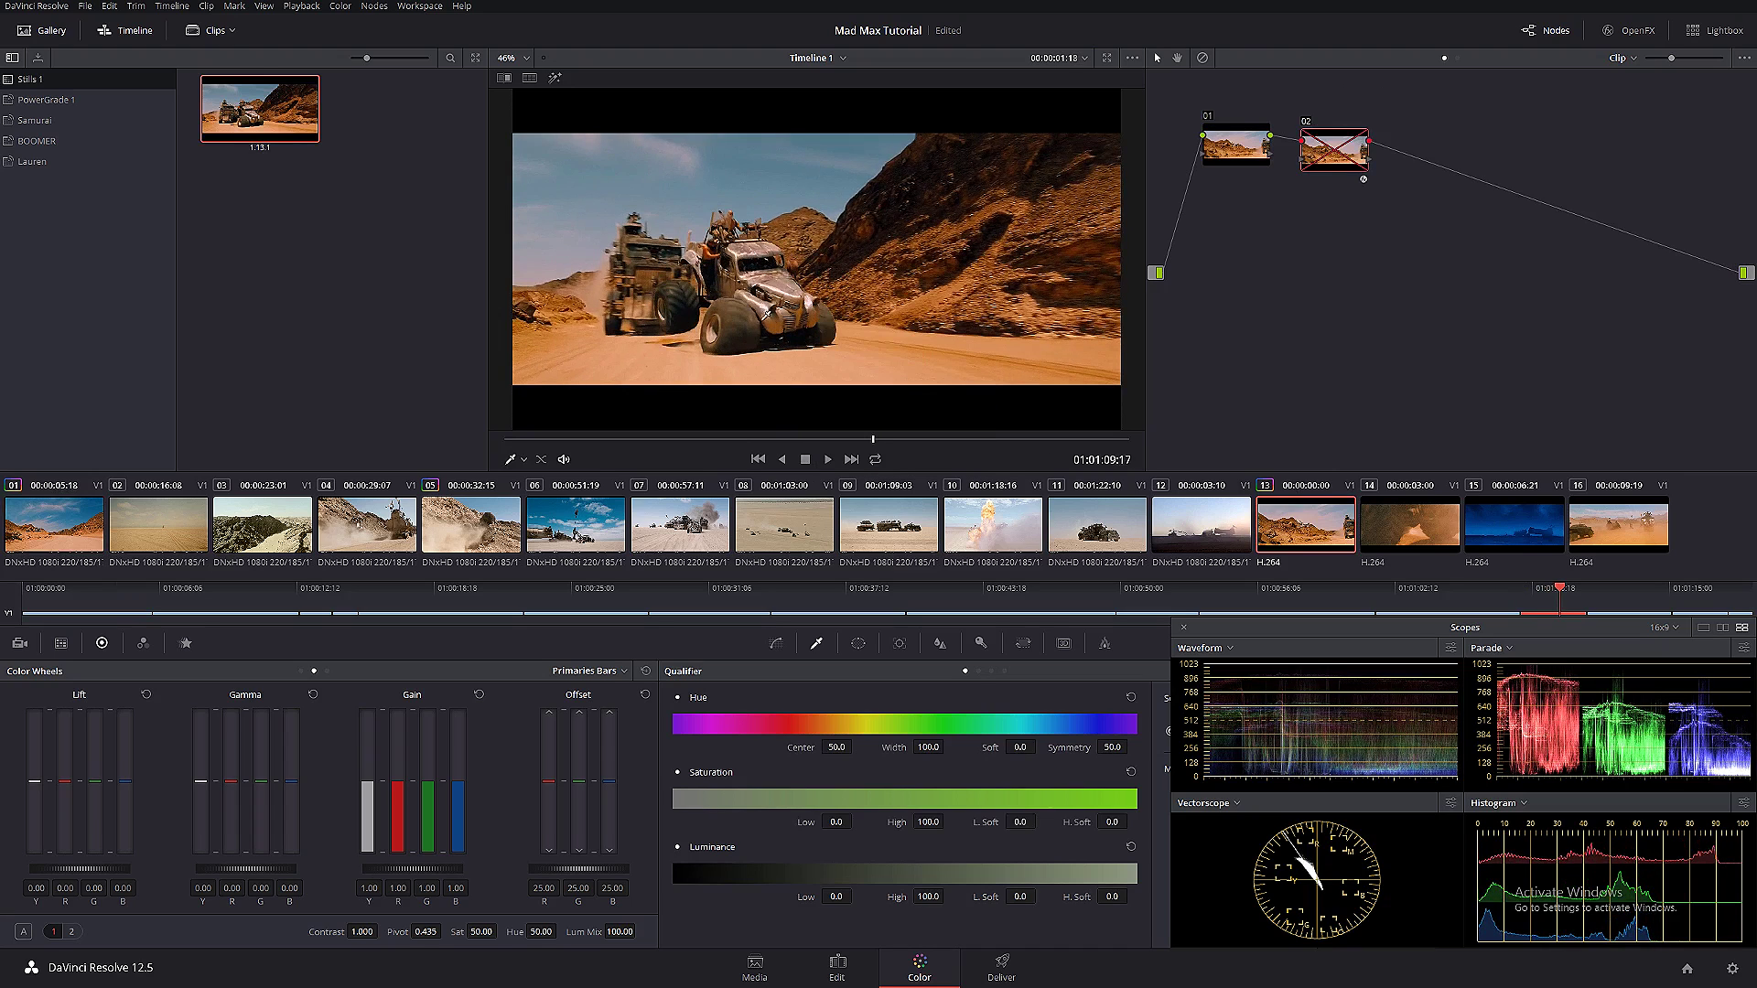
- Wipe the clip 13 still across clip 01 at 01:00:04:16 to compare sky, sand and truck, and close the wipe
key("Home")
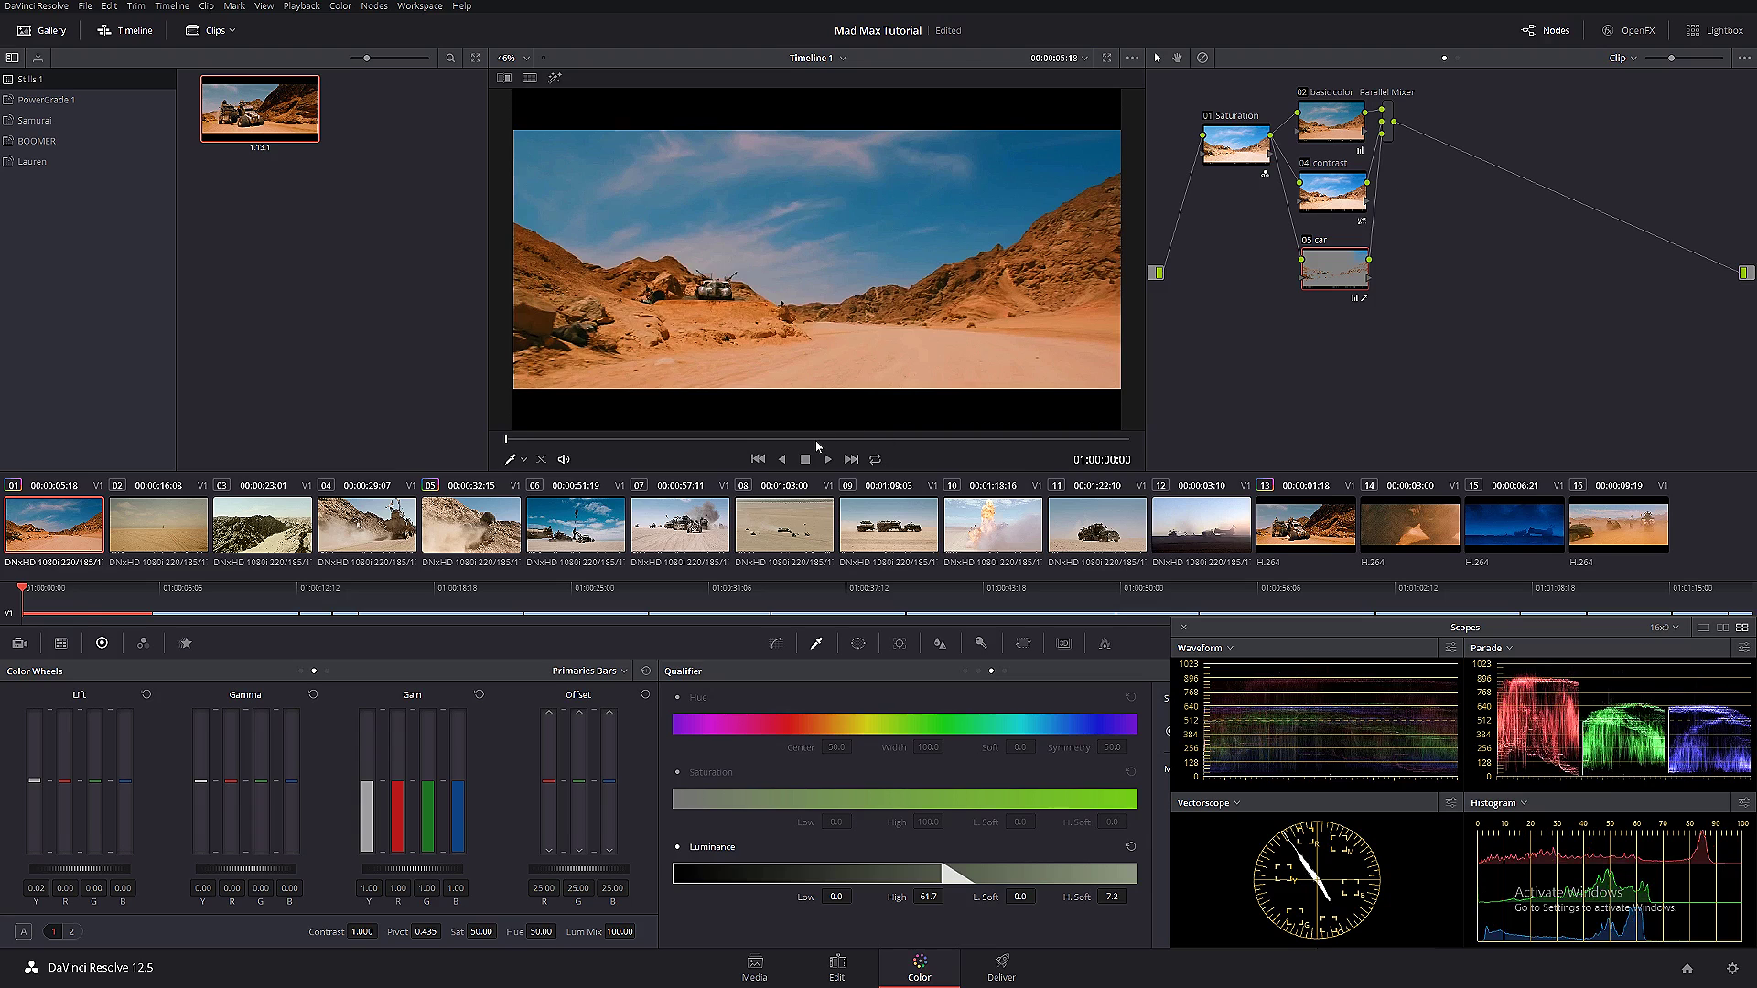
left_click_drag(816, 441, 1000, 439)
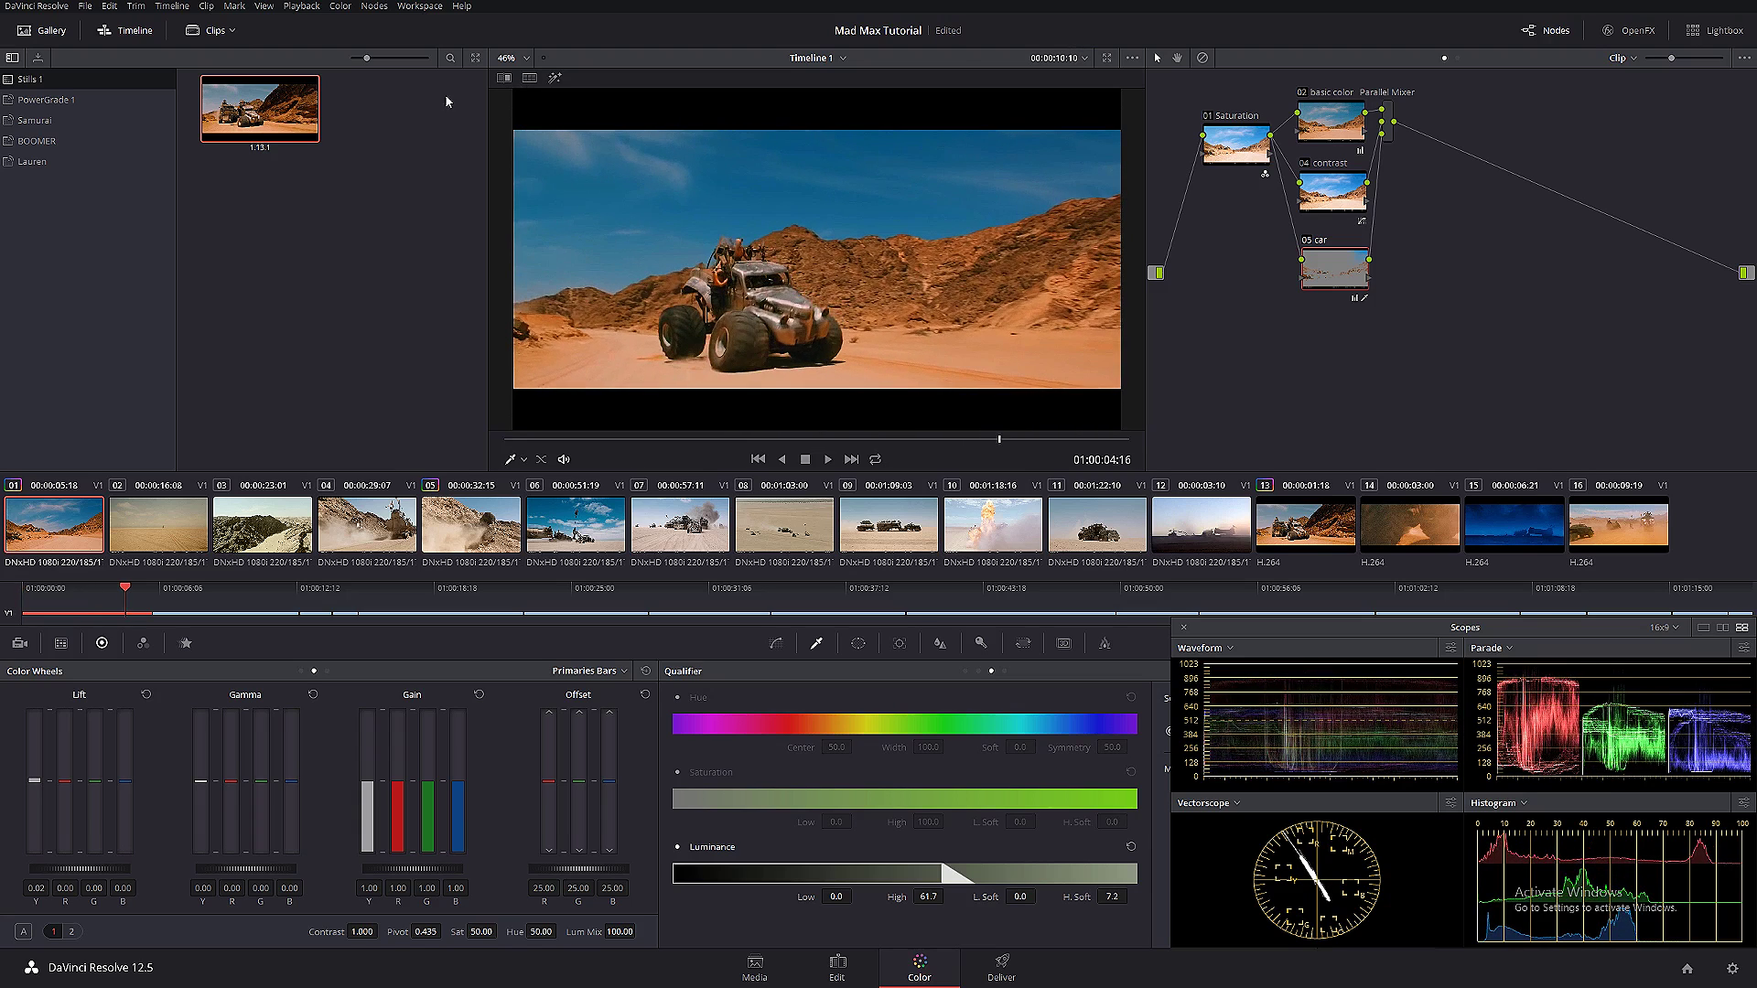
left_click(503, 78)
left_click_drag(821, 283, 706, 298)
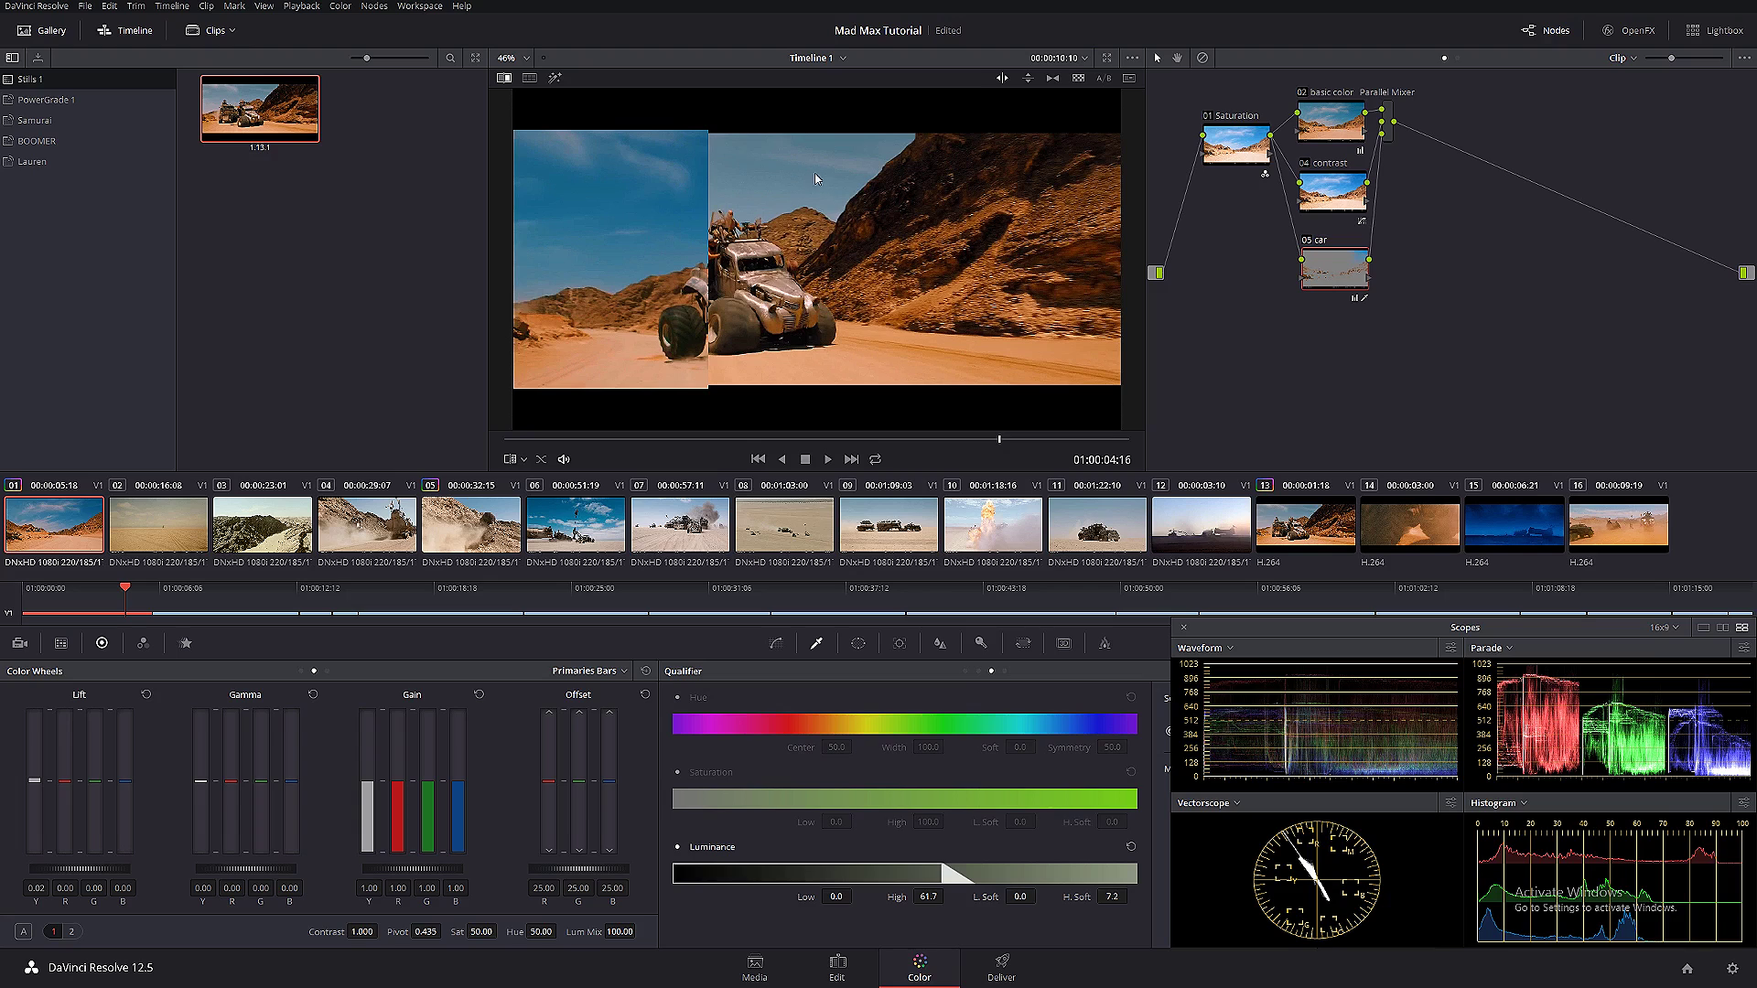
left_click_drag(737, 234, 821, 275)
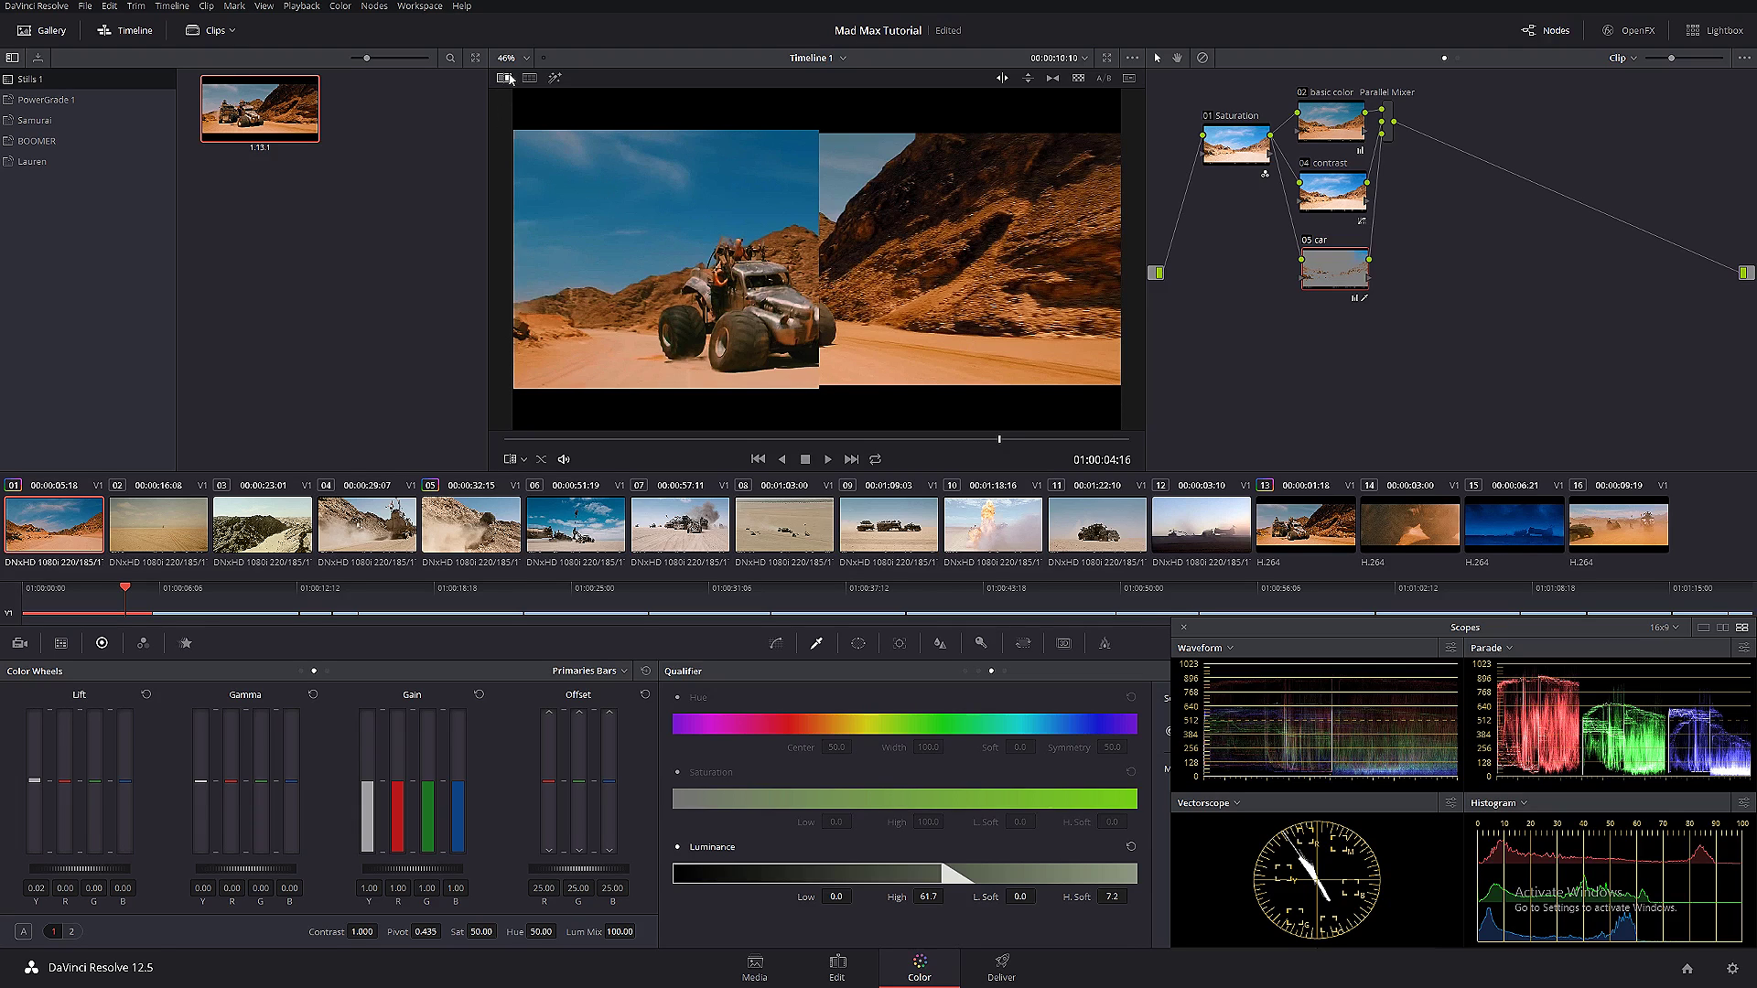
left_click(506, 78)
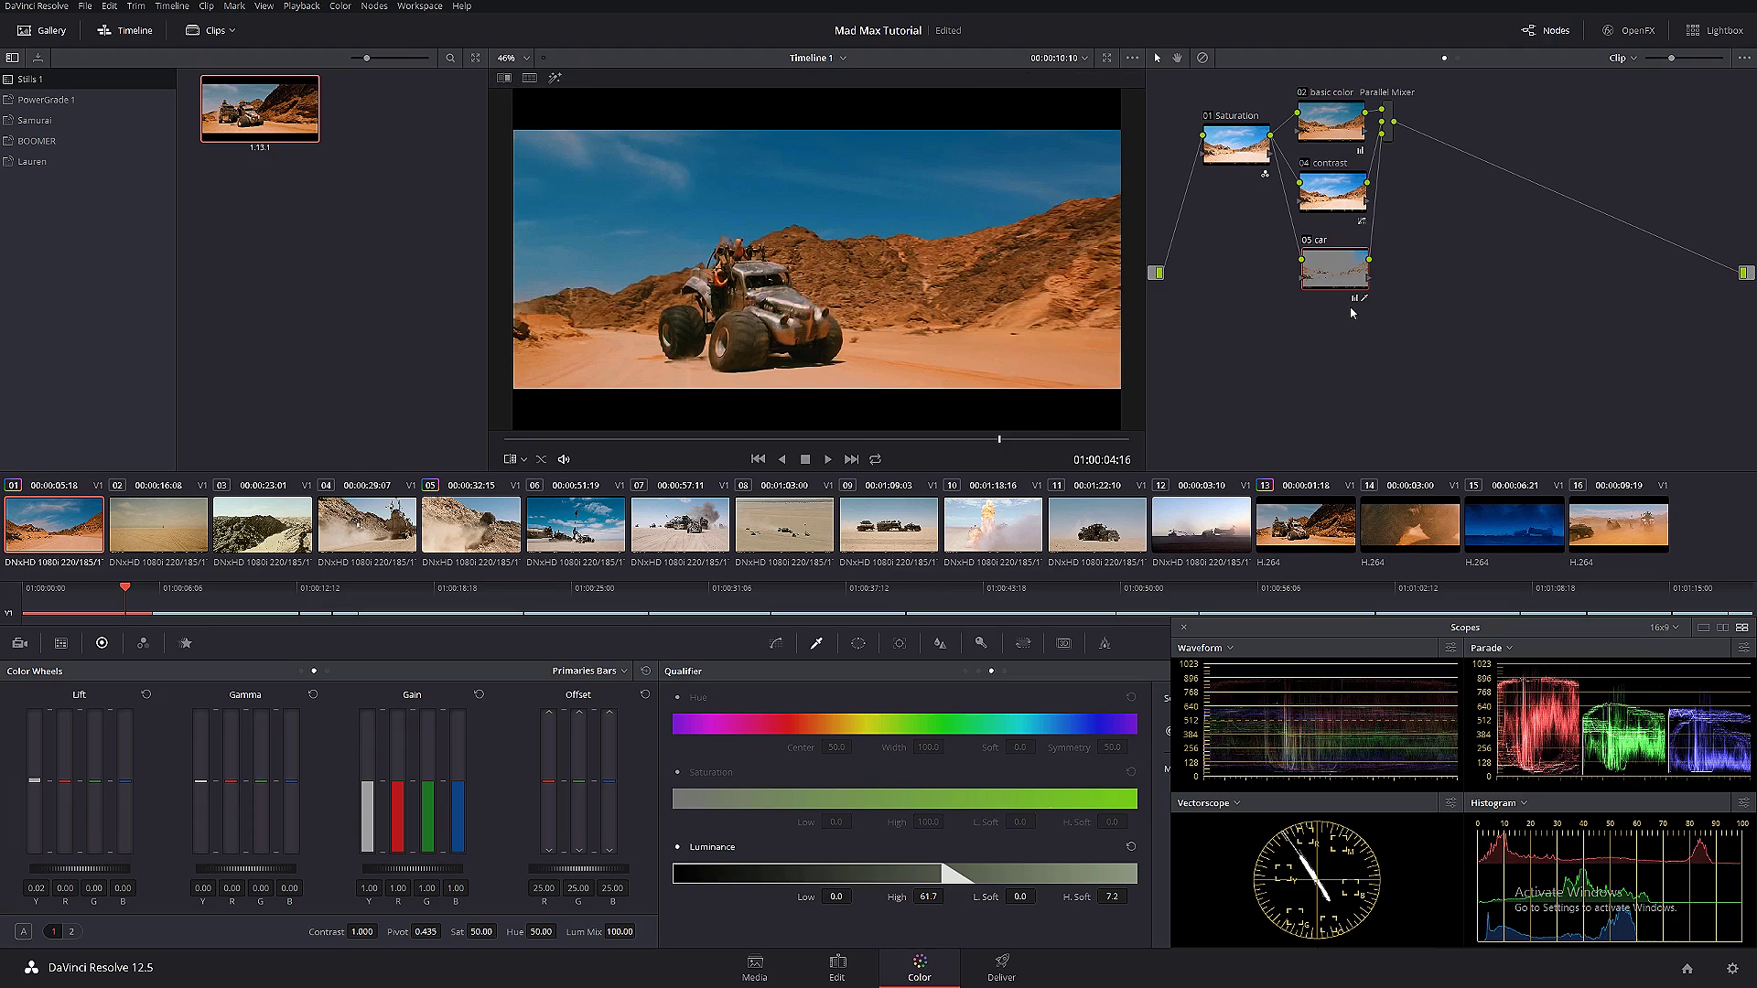
- Add a fourth parallel node below car and label it "sky"
key("alt+p")
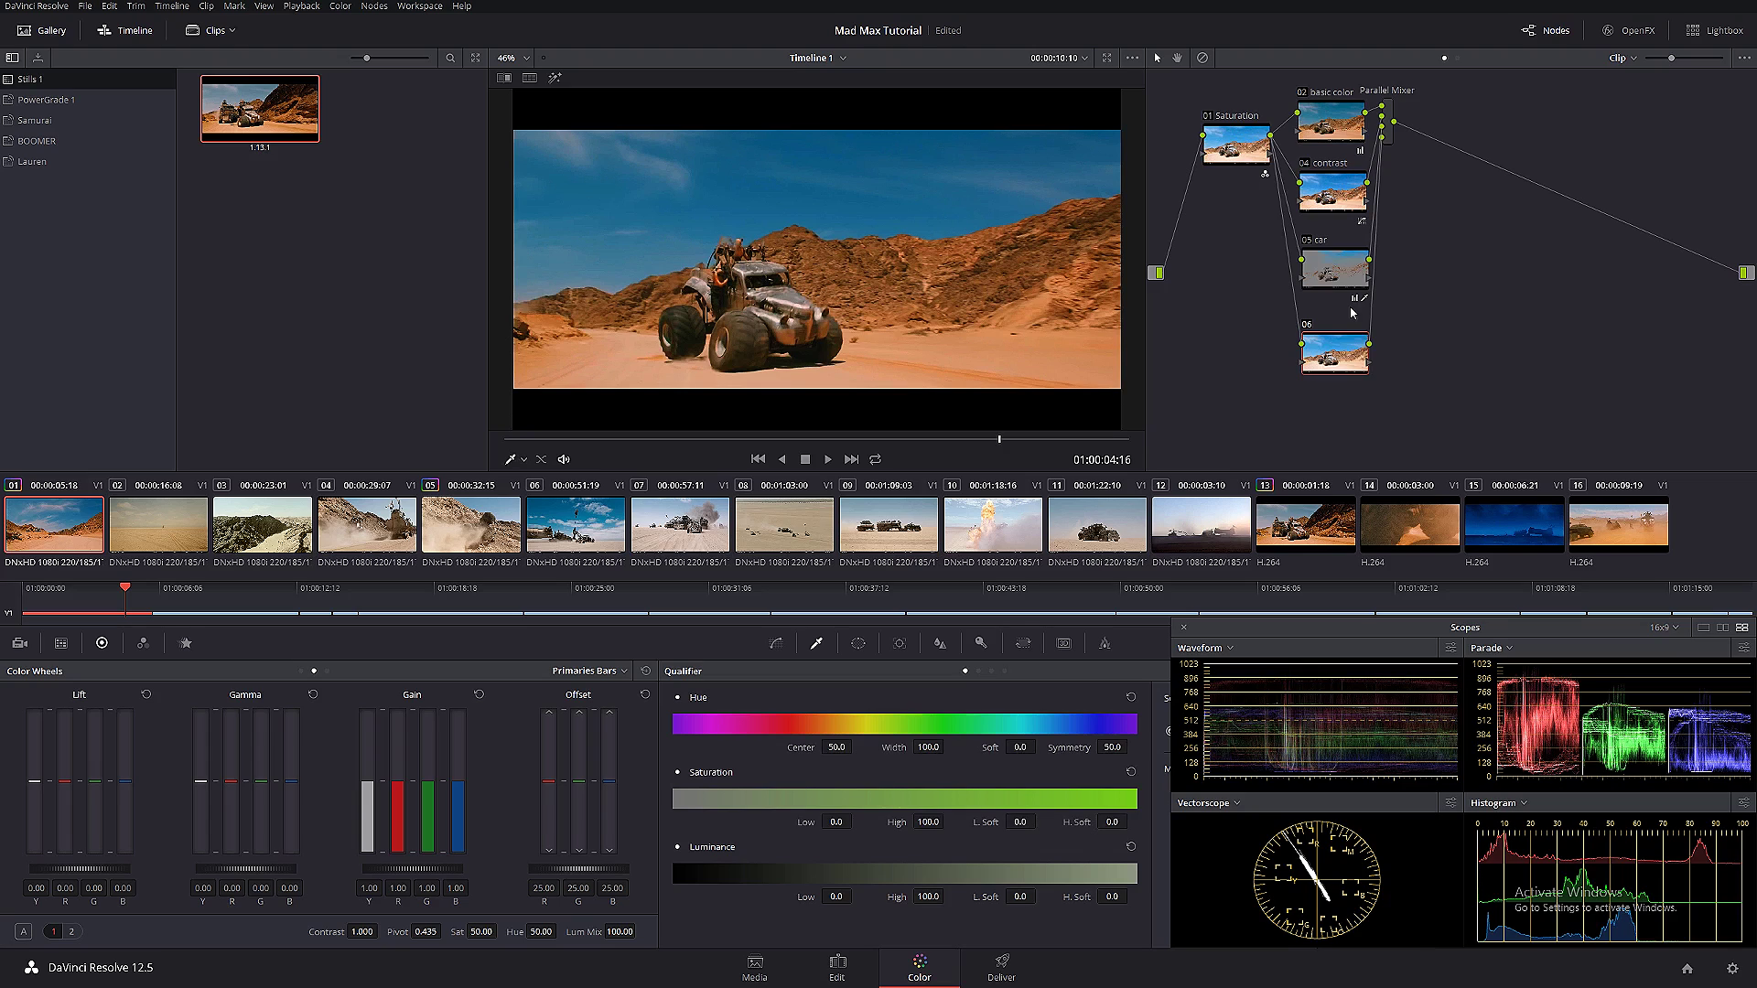
right_click(1340, 340)
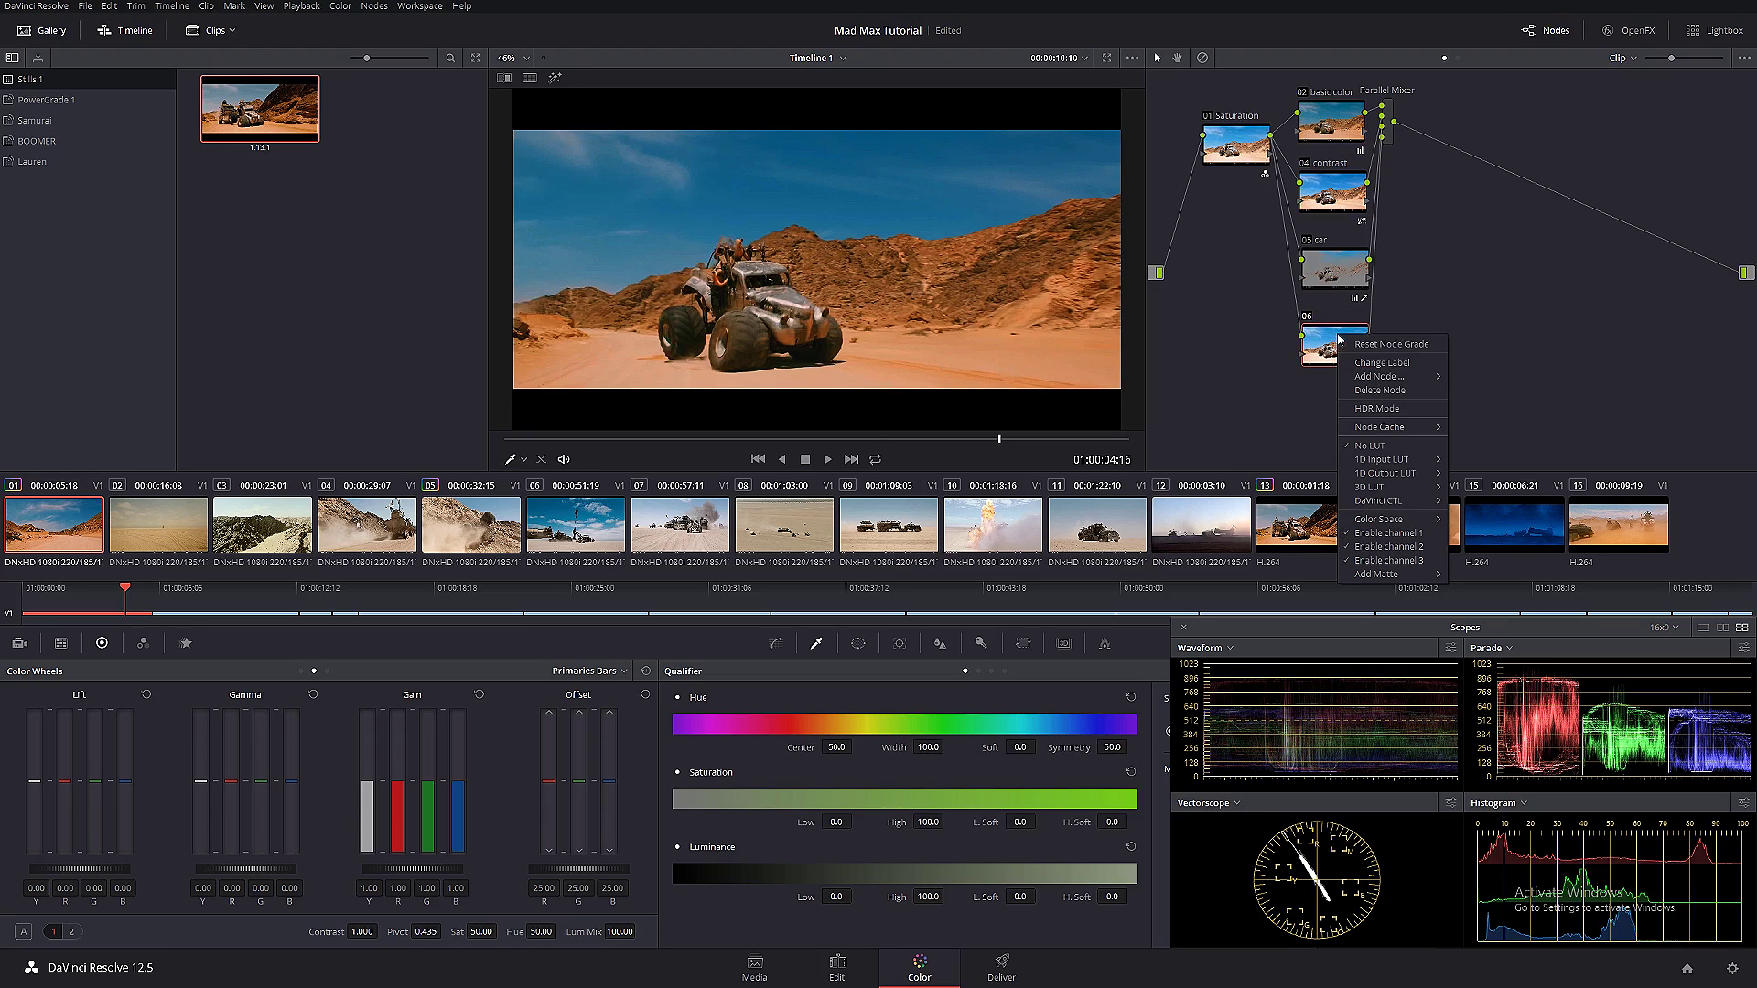
left_click(1384, 364)
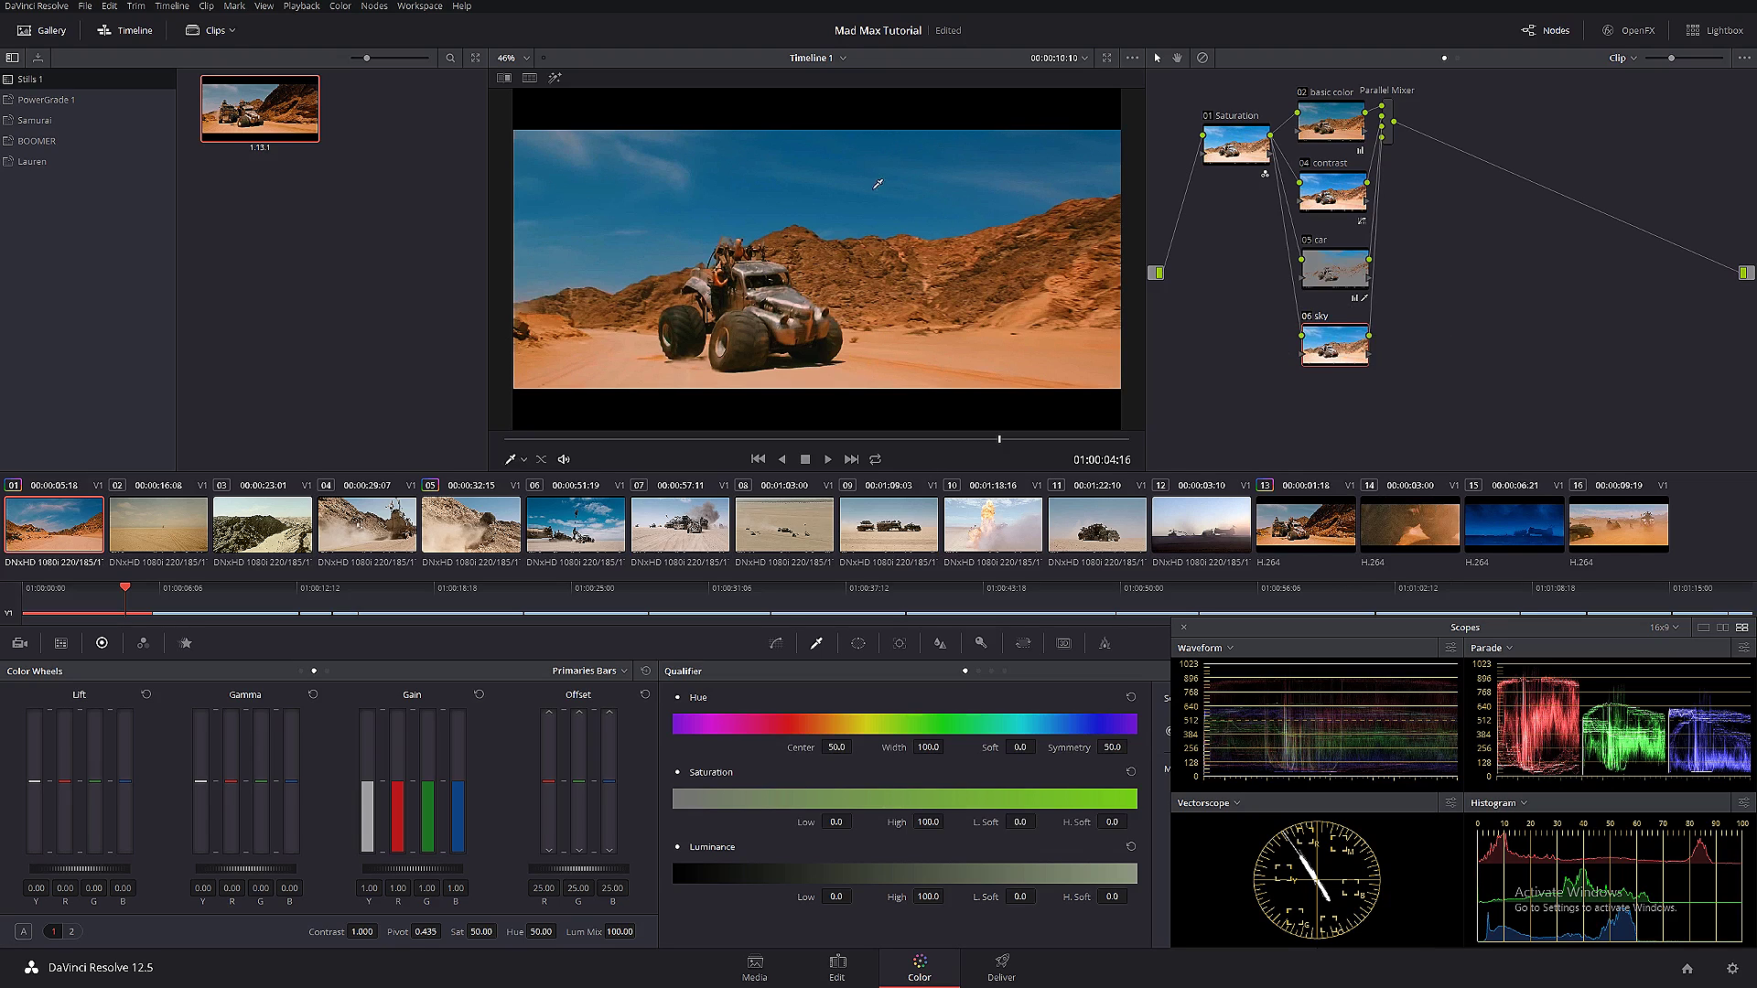
- On the sky node's Hue Vs Hue curve, rotate the blue at input hue 91.87 by 8.74, and wipe-compare the sky with the still
left_click(776, 643)
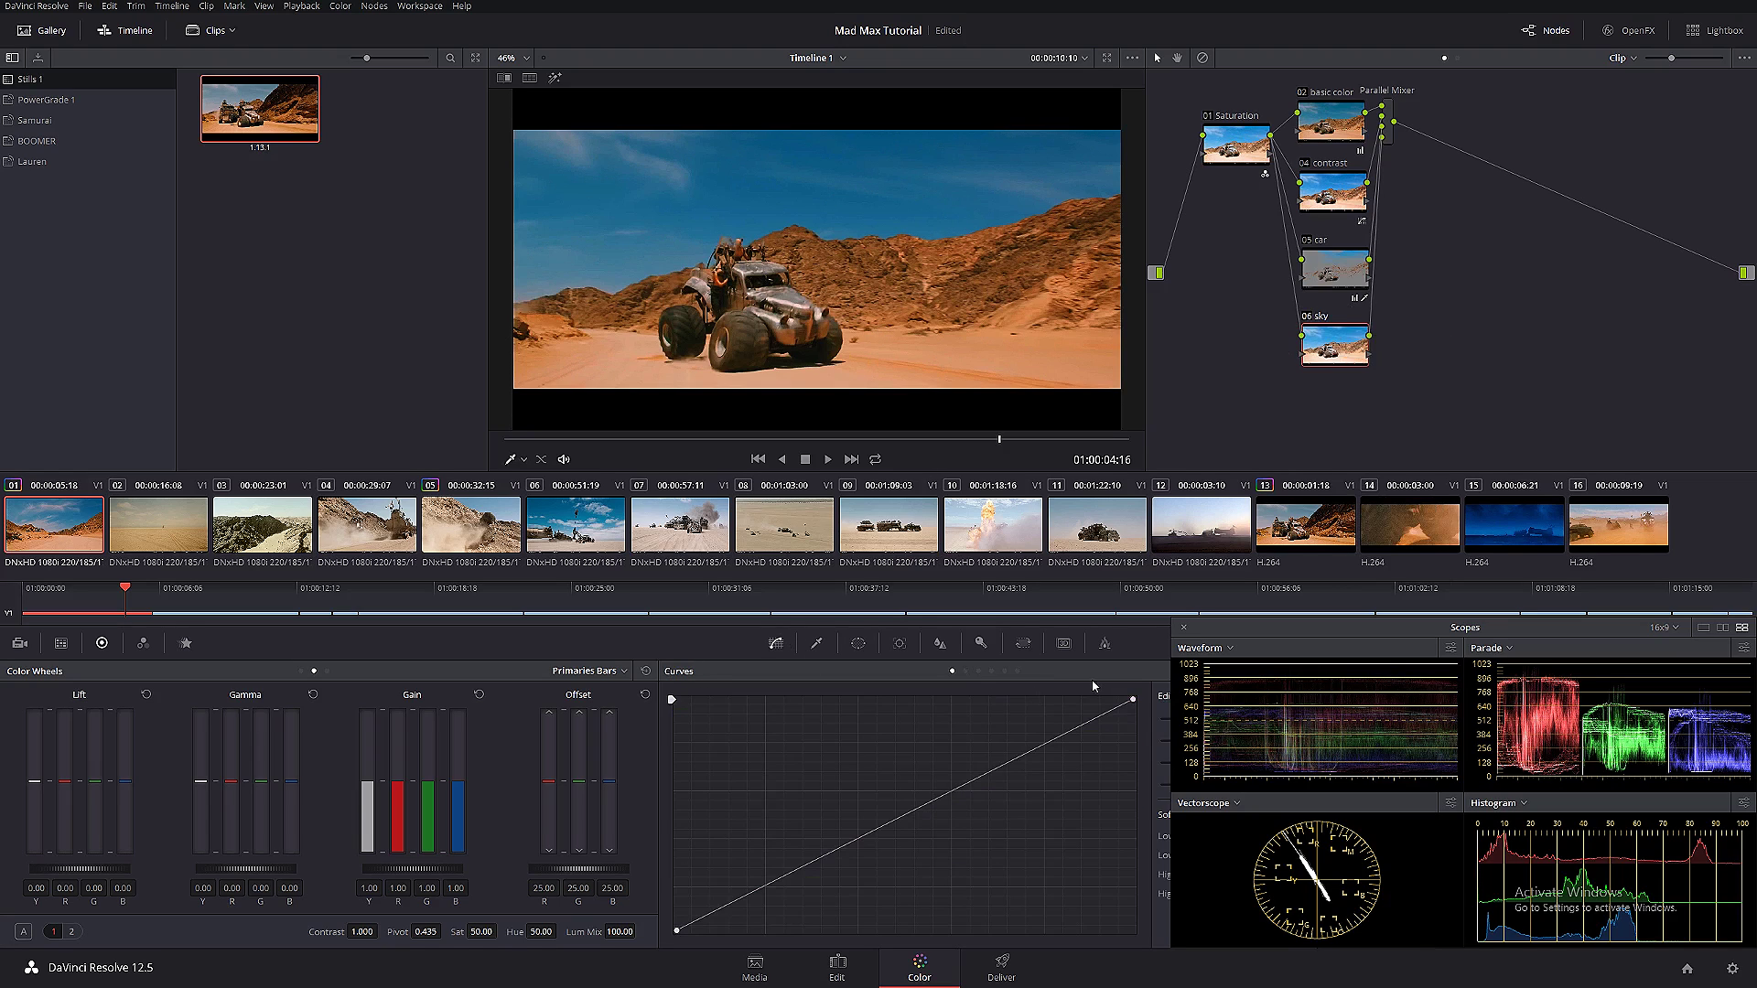
left_click_drag(1270, 643, 1408, 416)
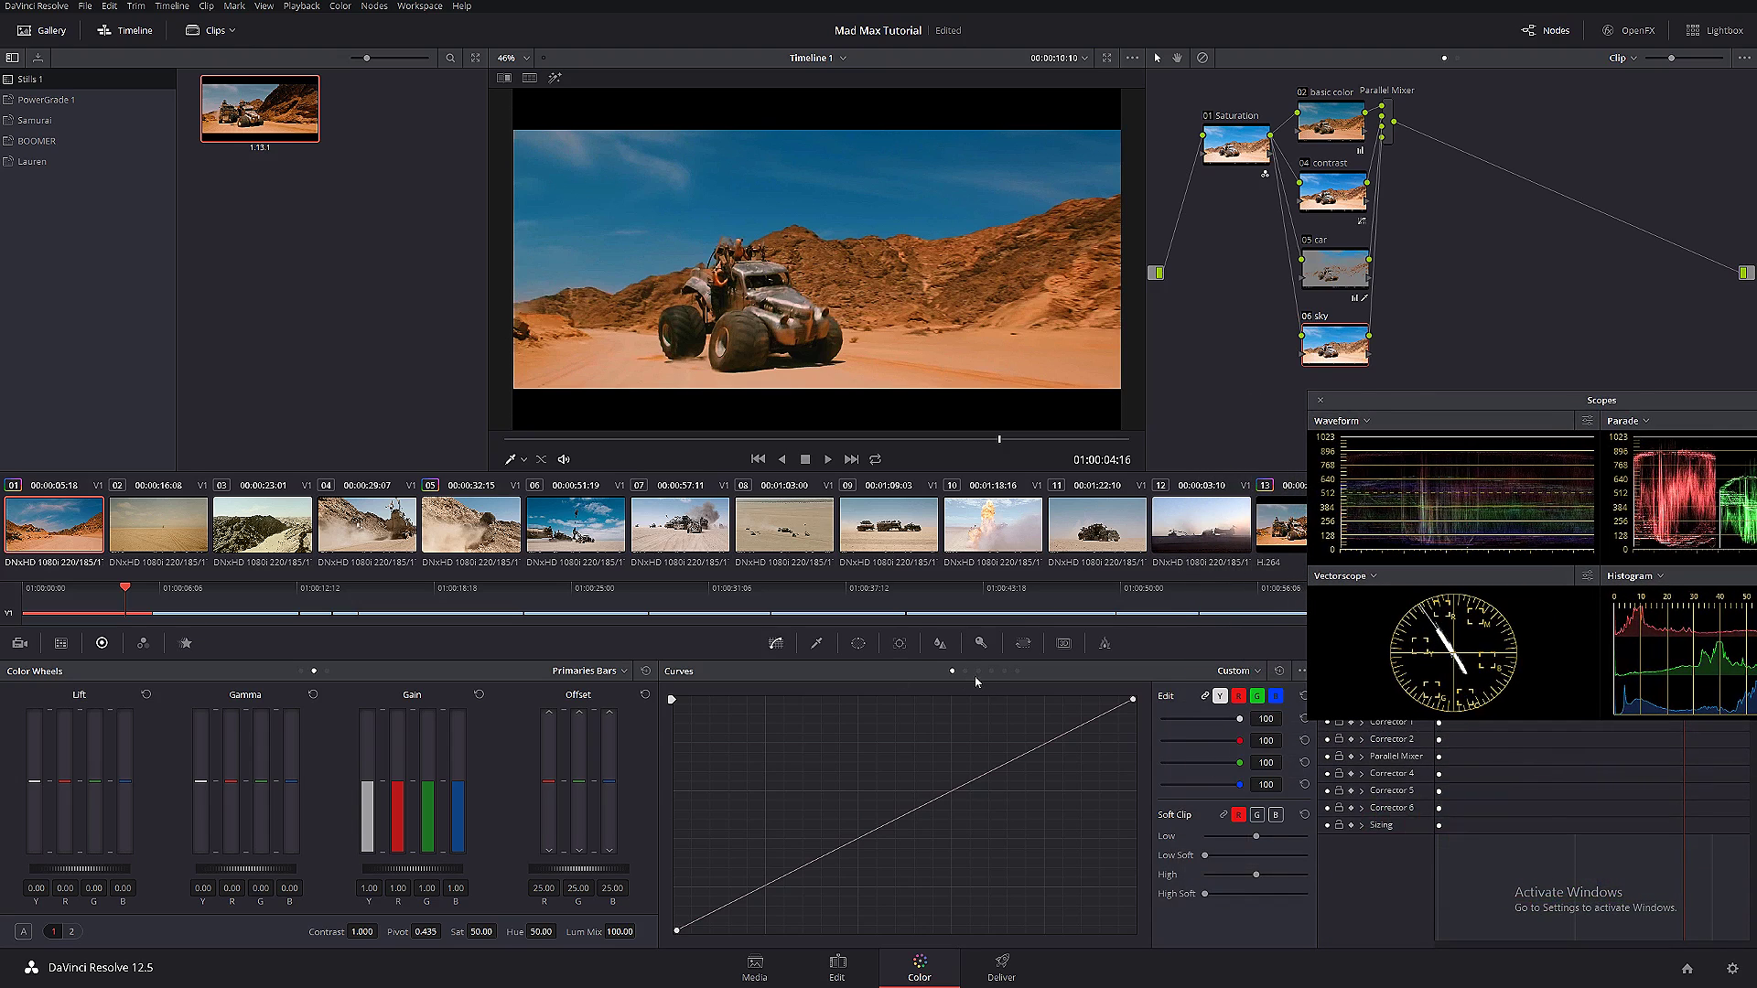
left_click(1237, 671)
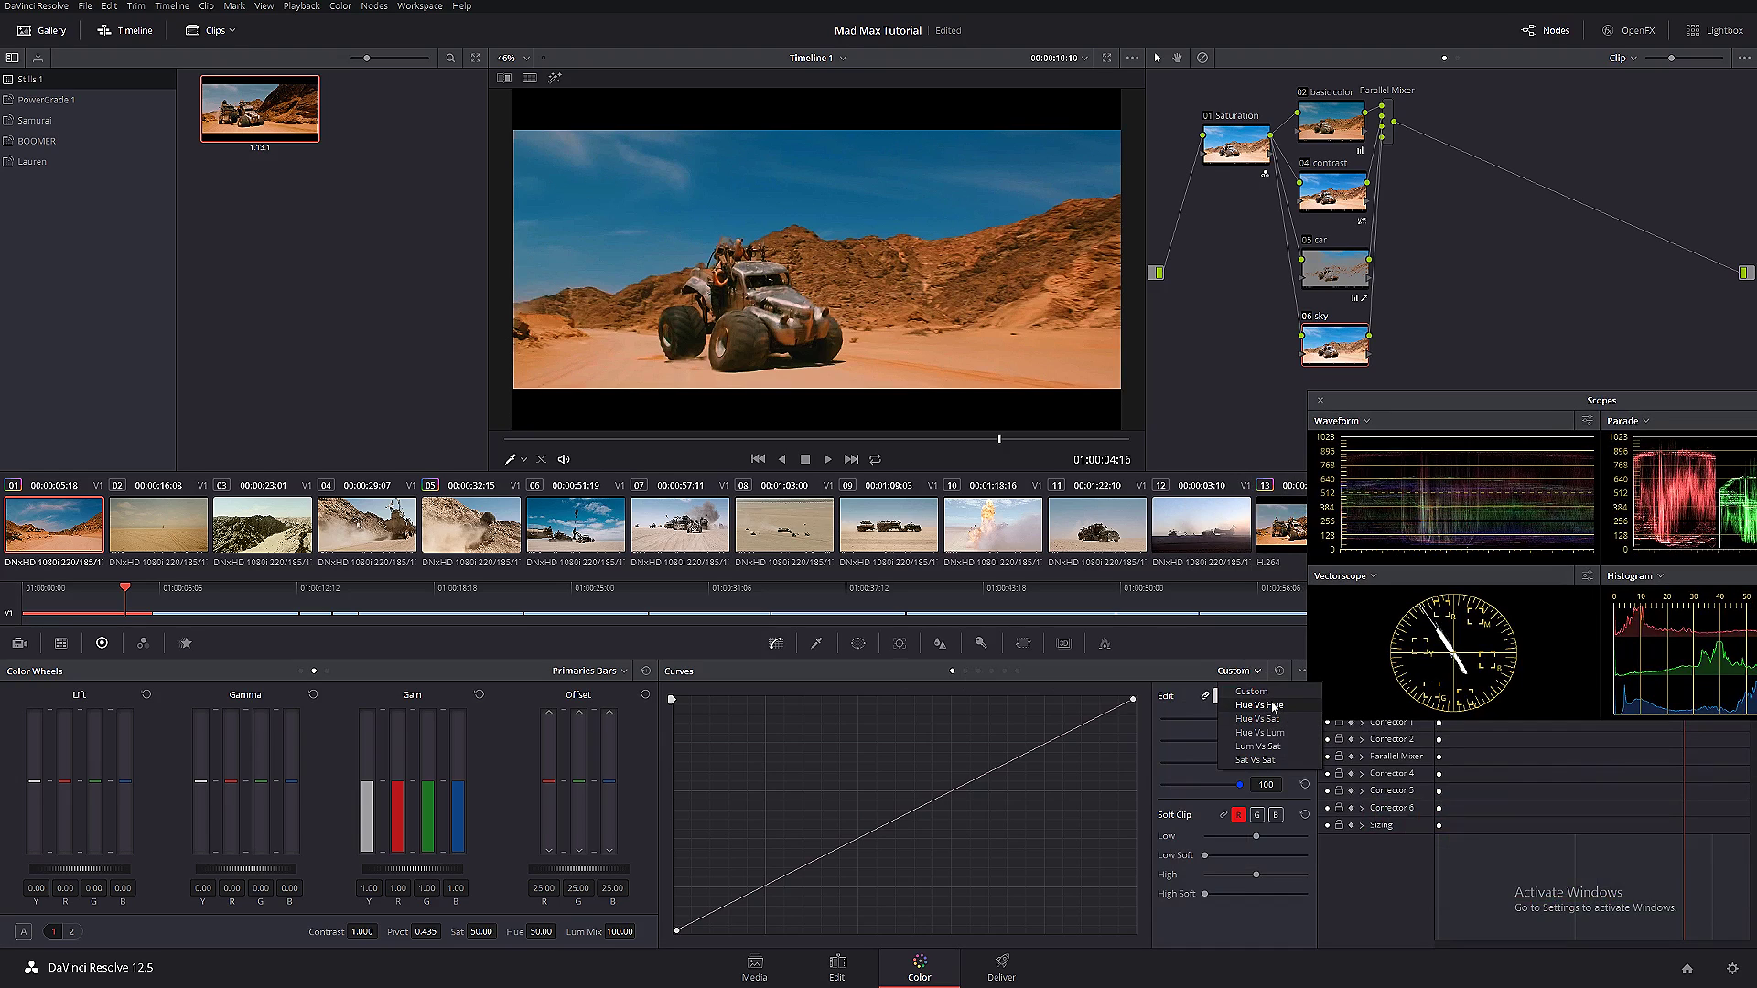
left_click(1270, 706)
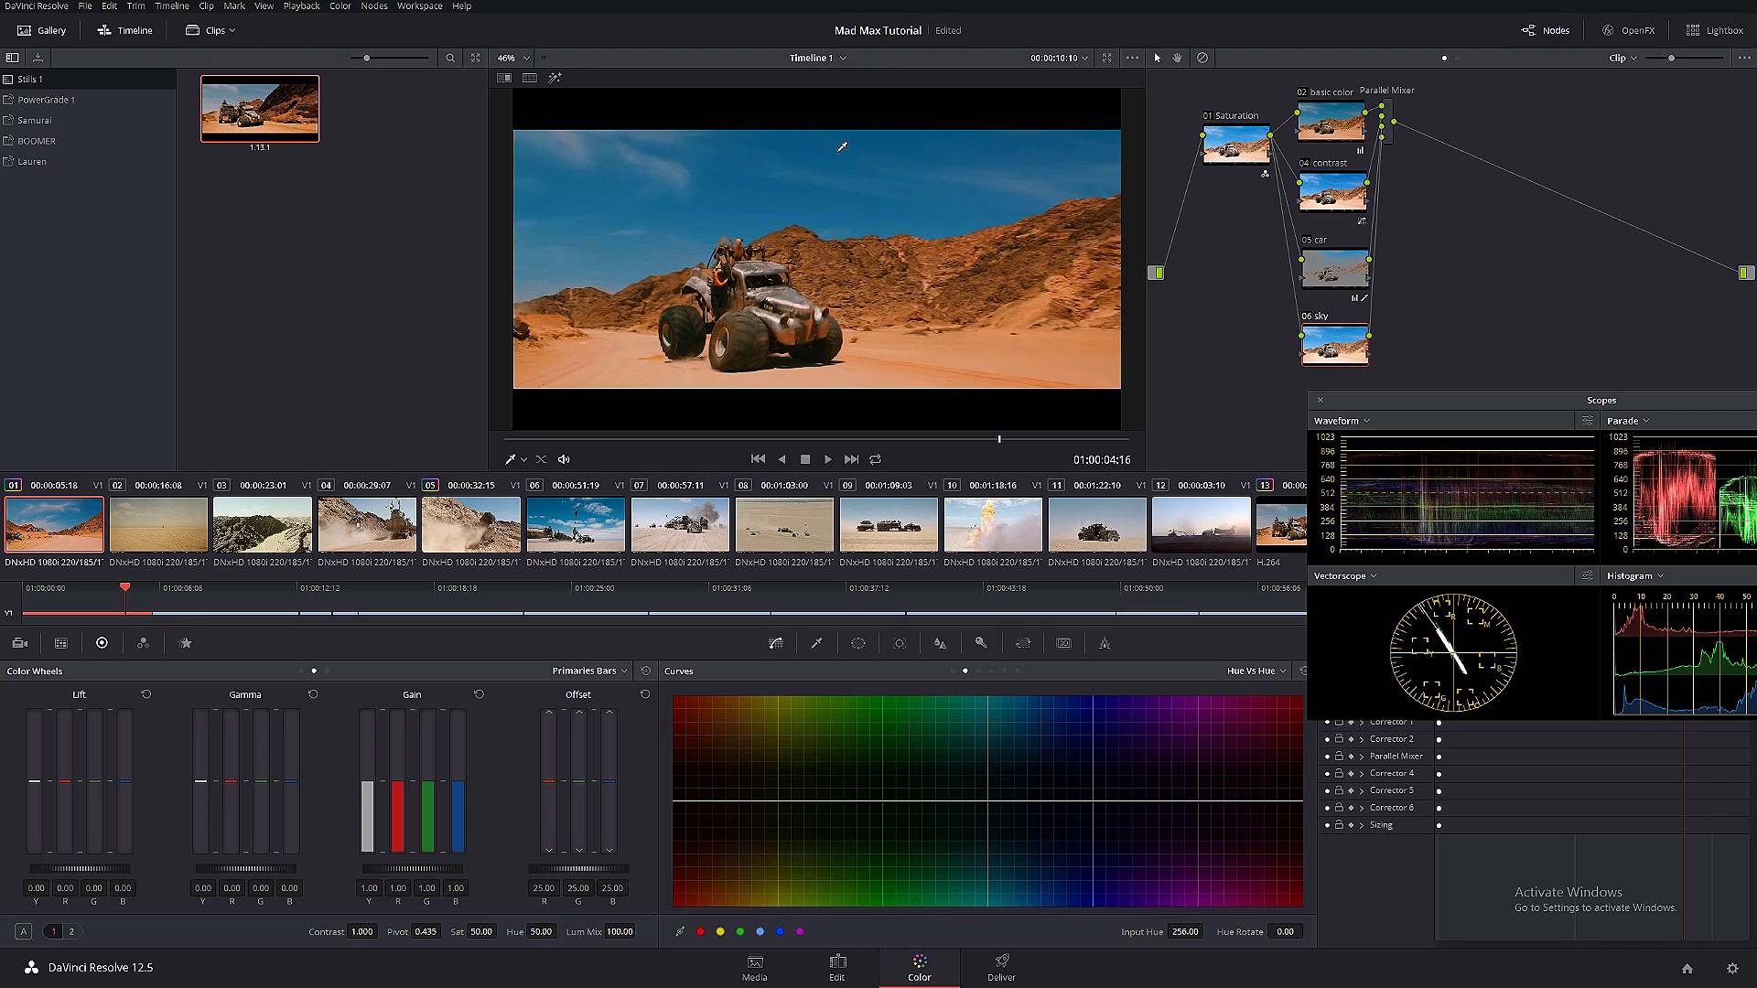
left_click(668, 370)
left_click_drag(1024, 800, 1118, 806)
mouse_move(1002, 805)
left_mouse_down()
mouse_move(960, 806)
mouse_move(1018, 802)
left_mouse_up()
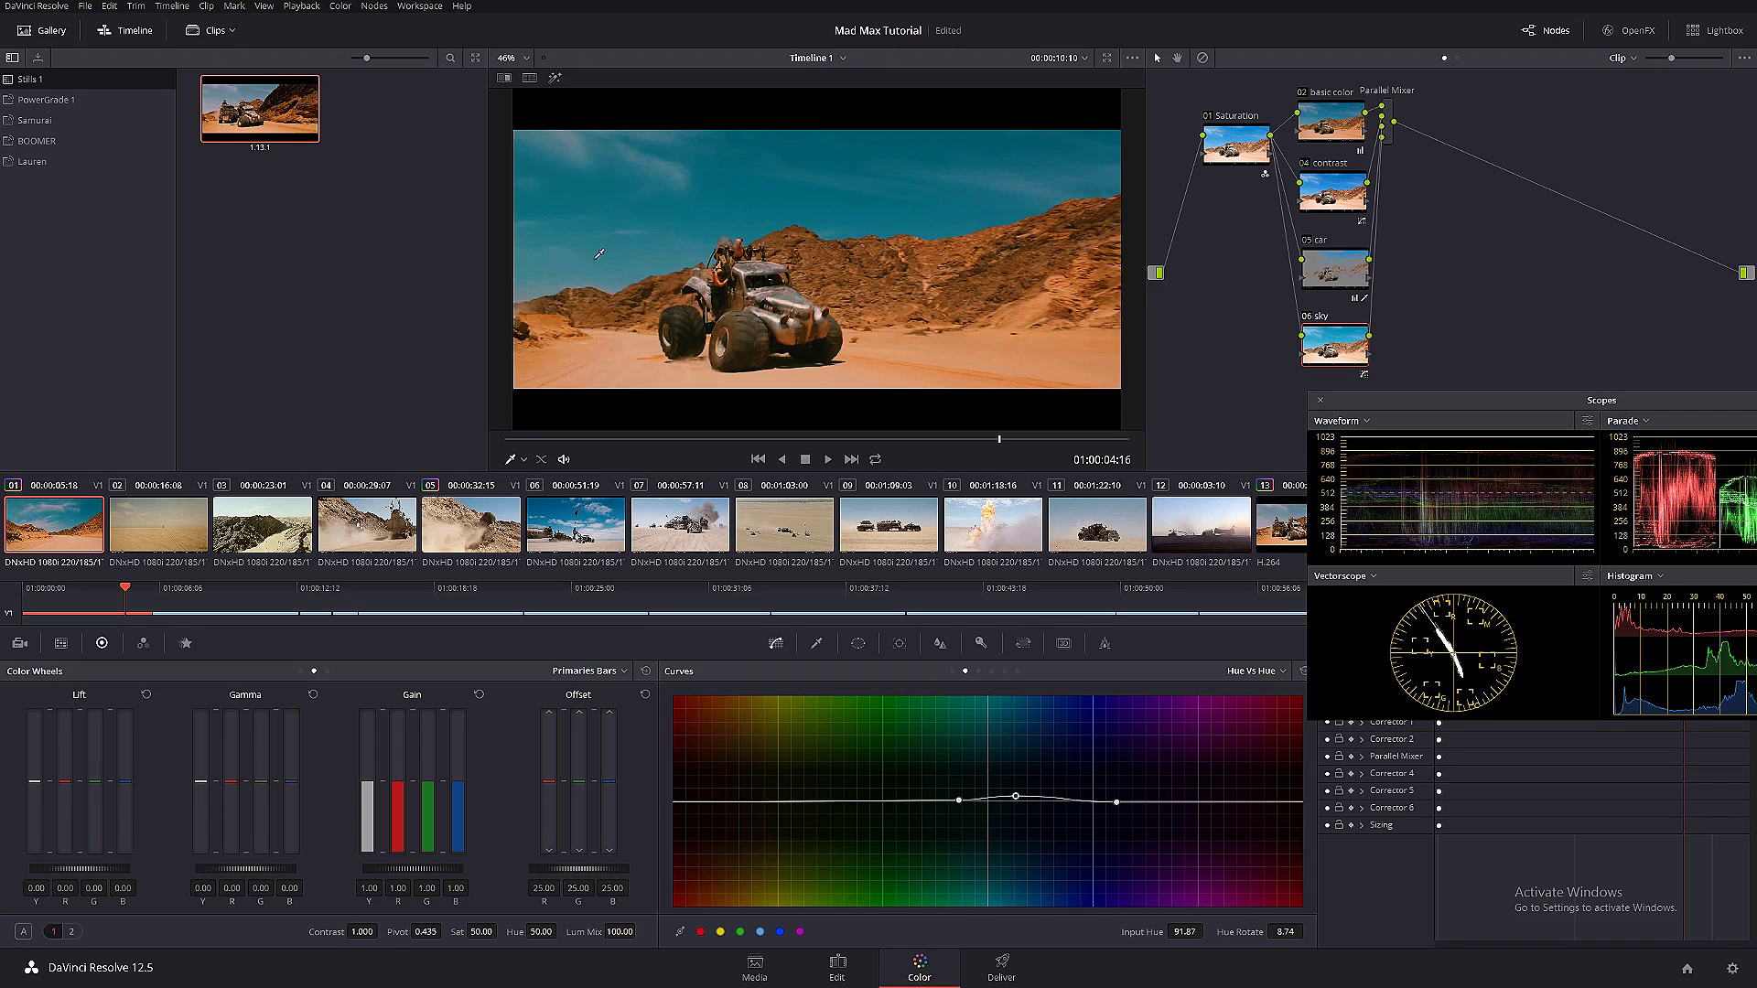
left_click(504, 78)
left_click_drag(823, 237, 781, 236)
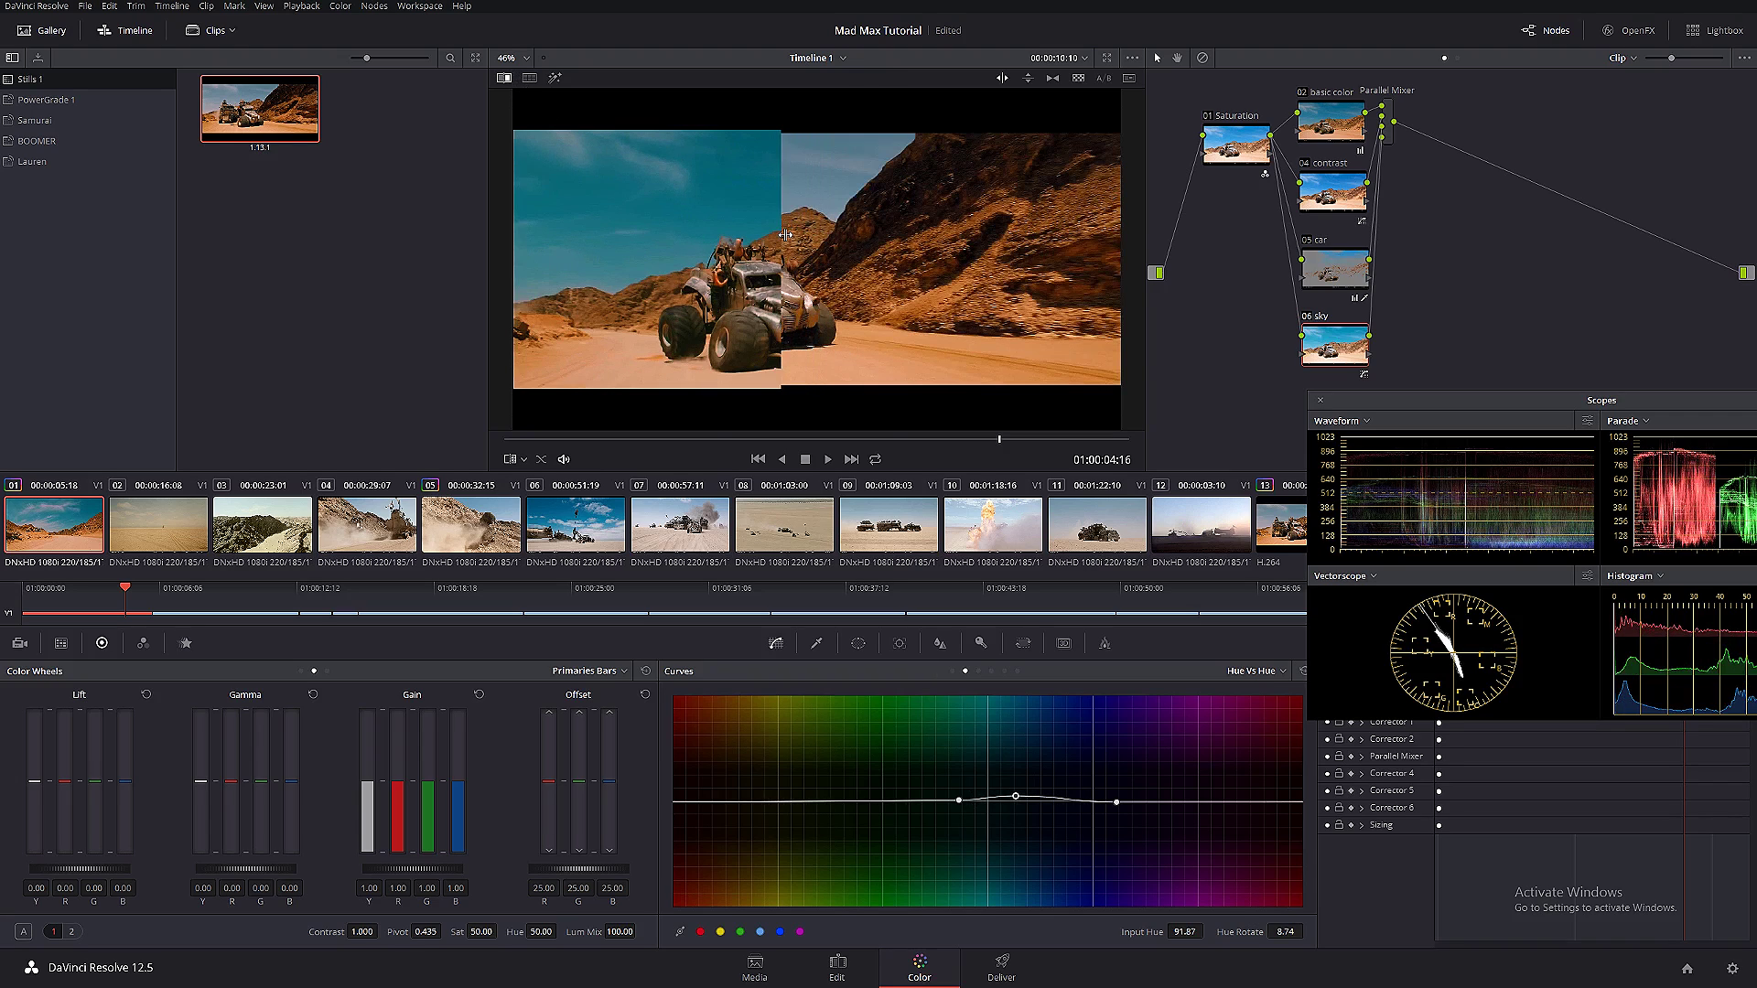
- Set the sky node's hue point to input hue 82.86 with rotation 2.91, then qualify the sky by sampling its blue and highlight the selection
left_click_drag(1014, 797, 1001, 803)
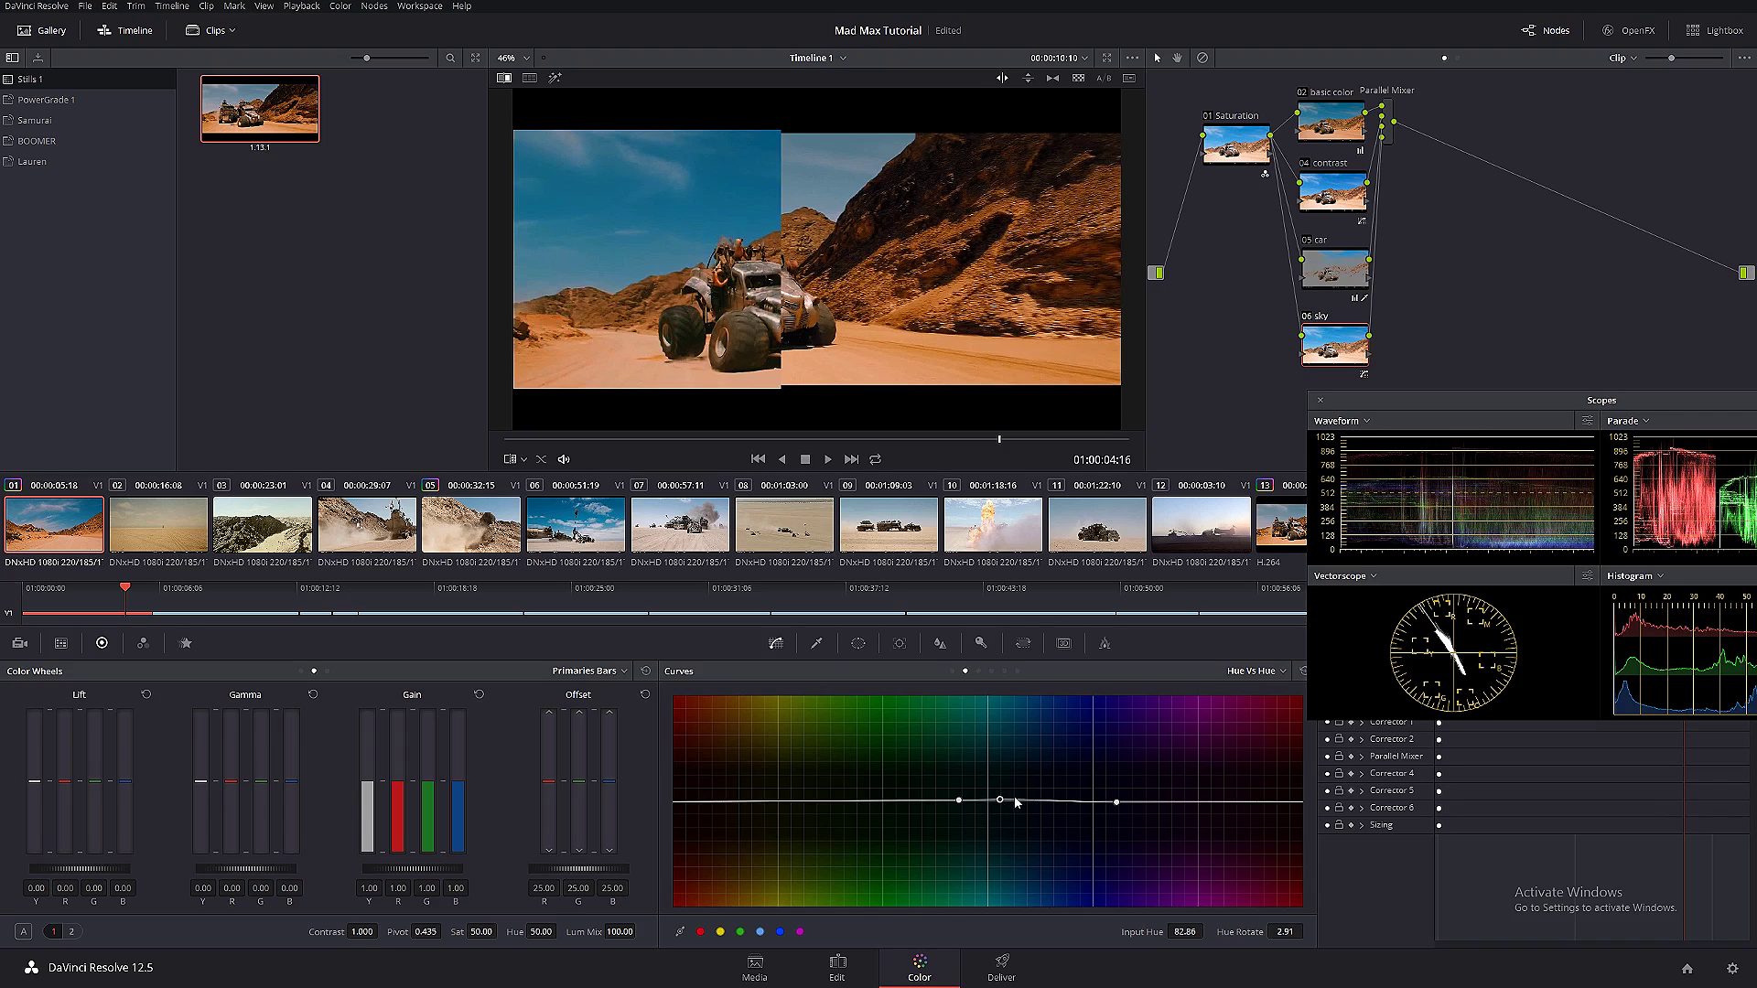
left_click(831, 647)
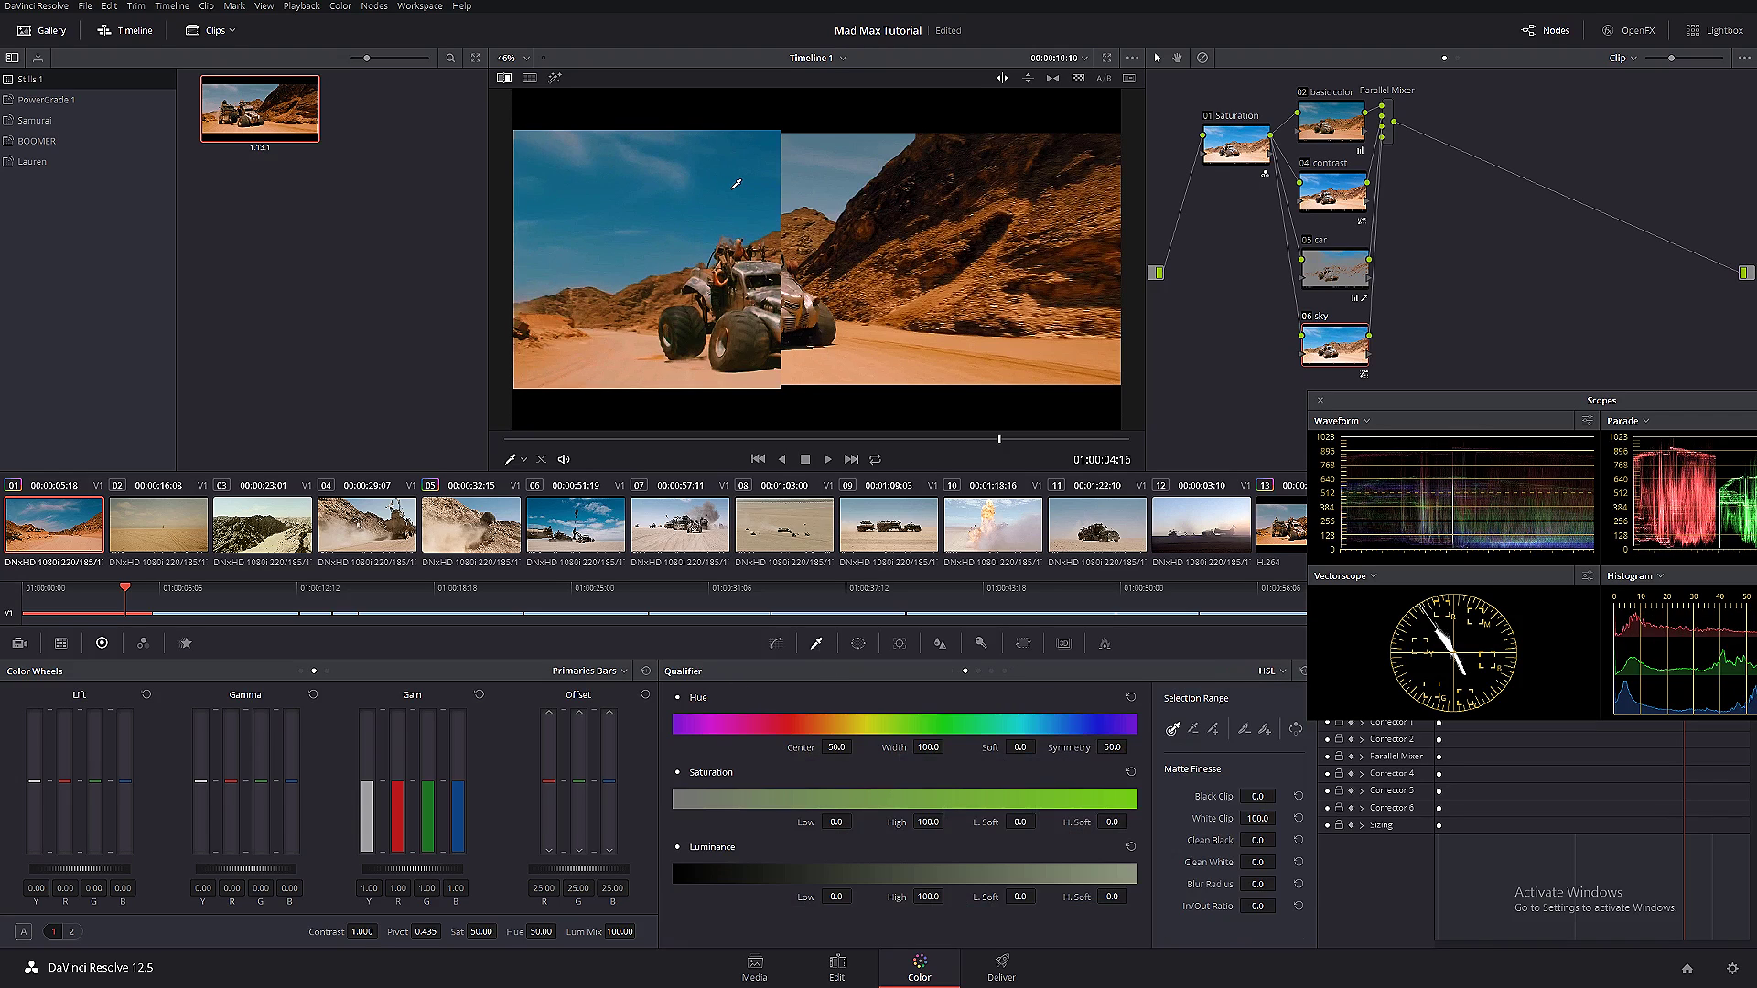
left_click(737, 182)
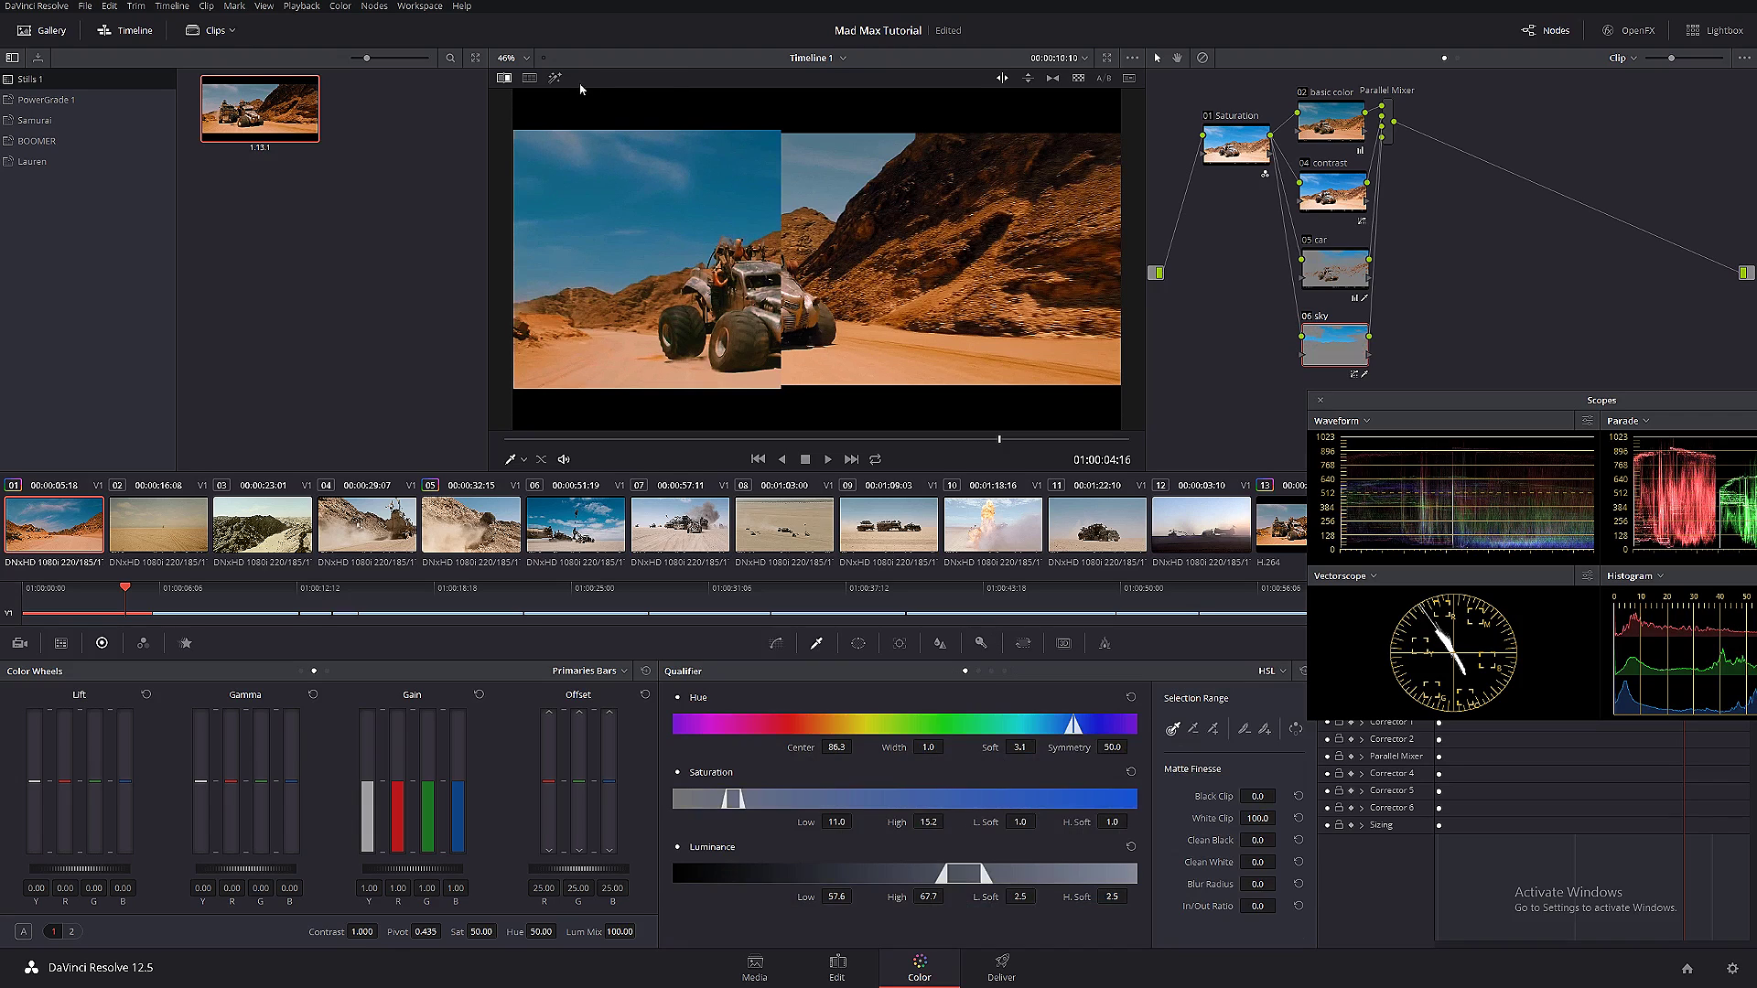
left_click(504, 77)
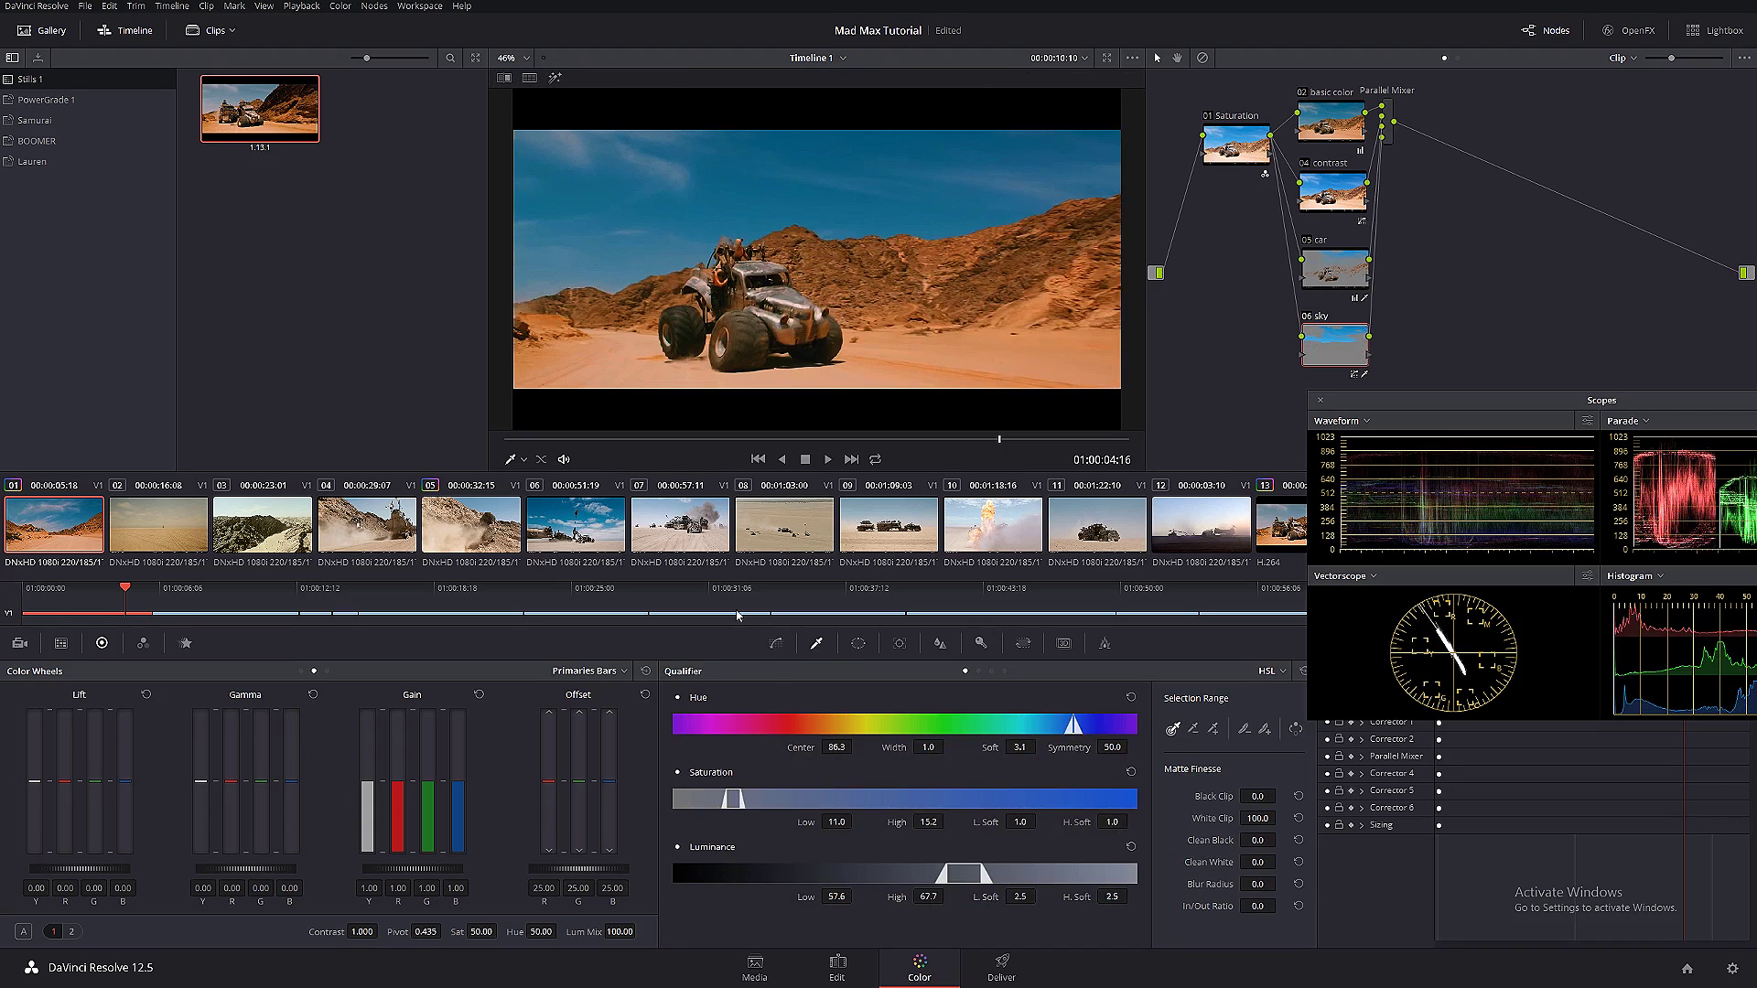
left_click(555, 80)
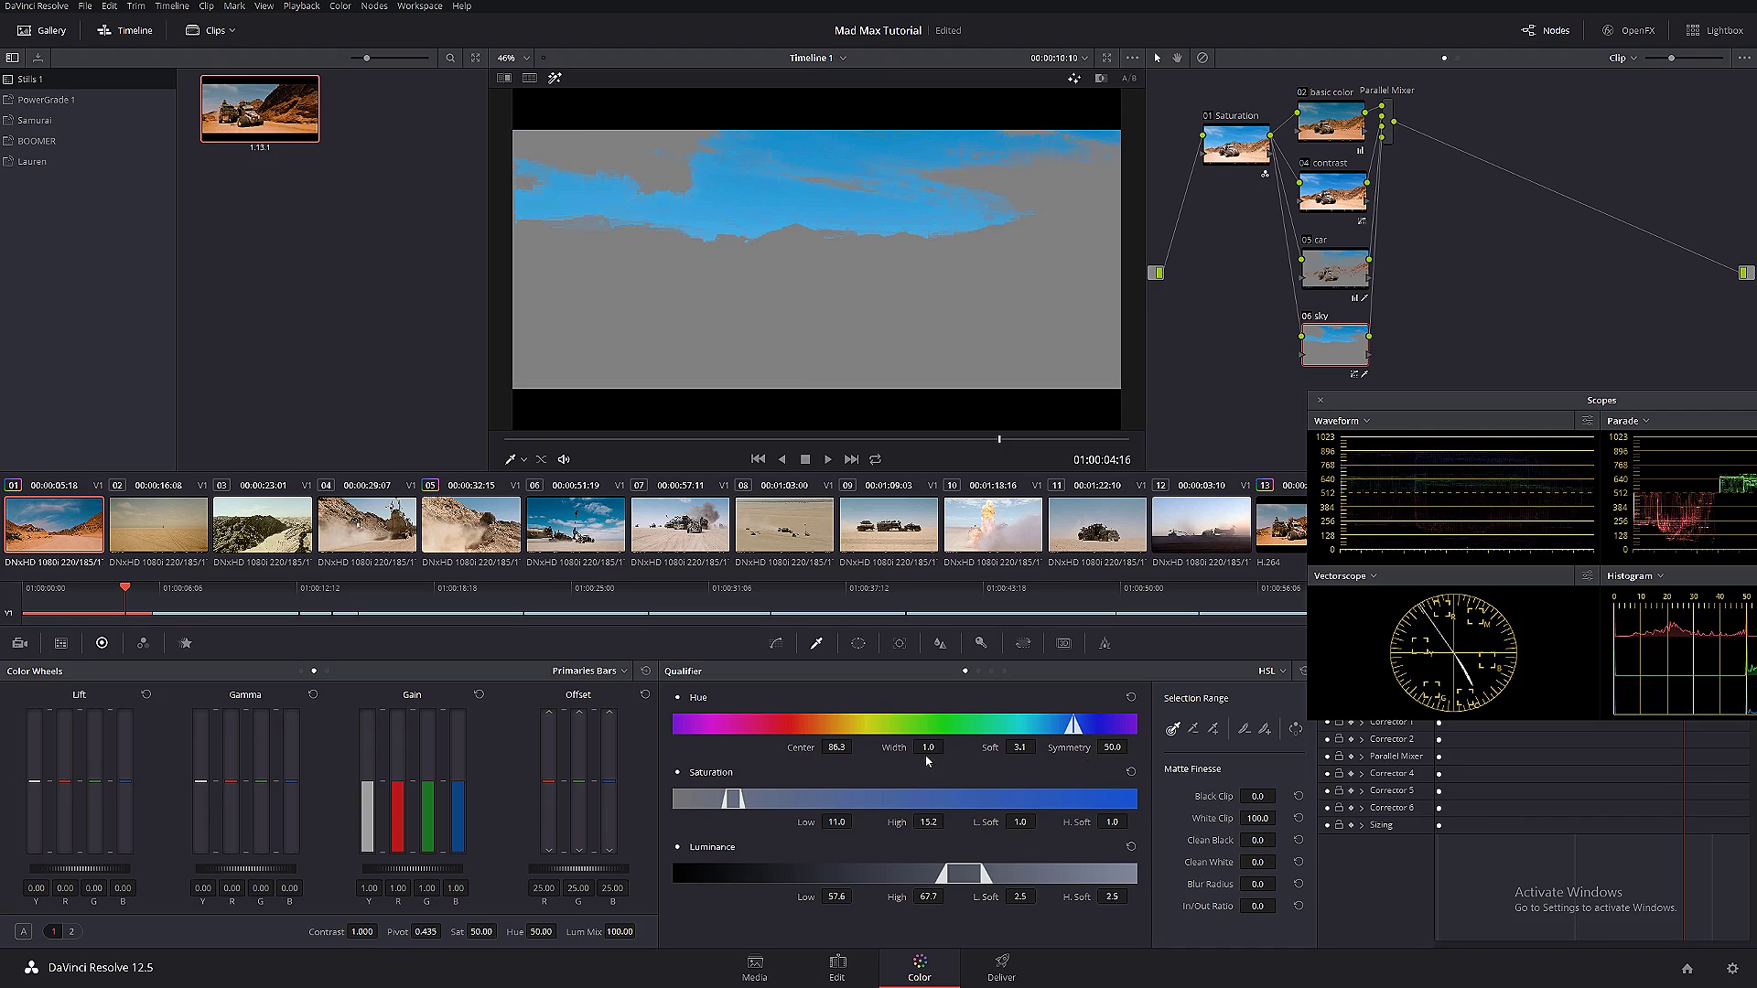
- Broaden the sky qualifier to hue width 10.8 and saturation low 3.8, with saturation softness 0.8 low and 4.8 high
left_click_drag(929, 749, 947, 747)
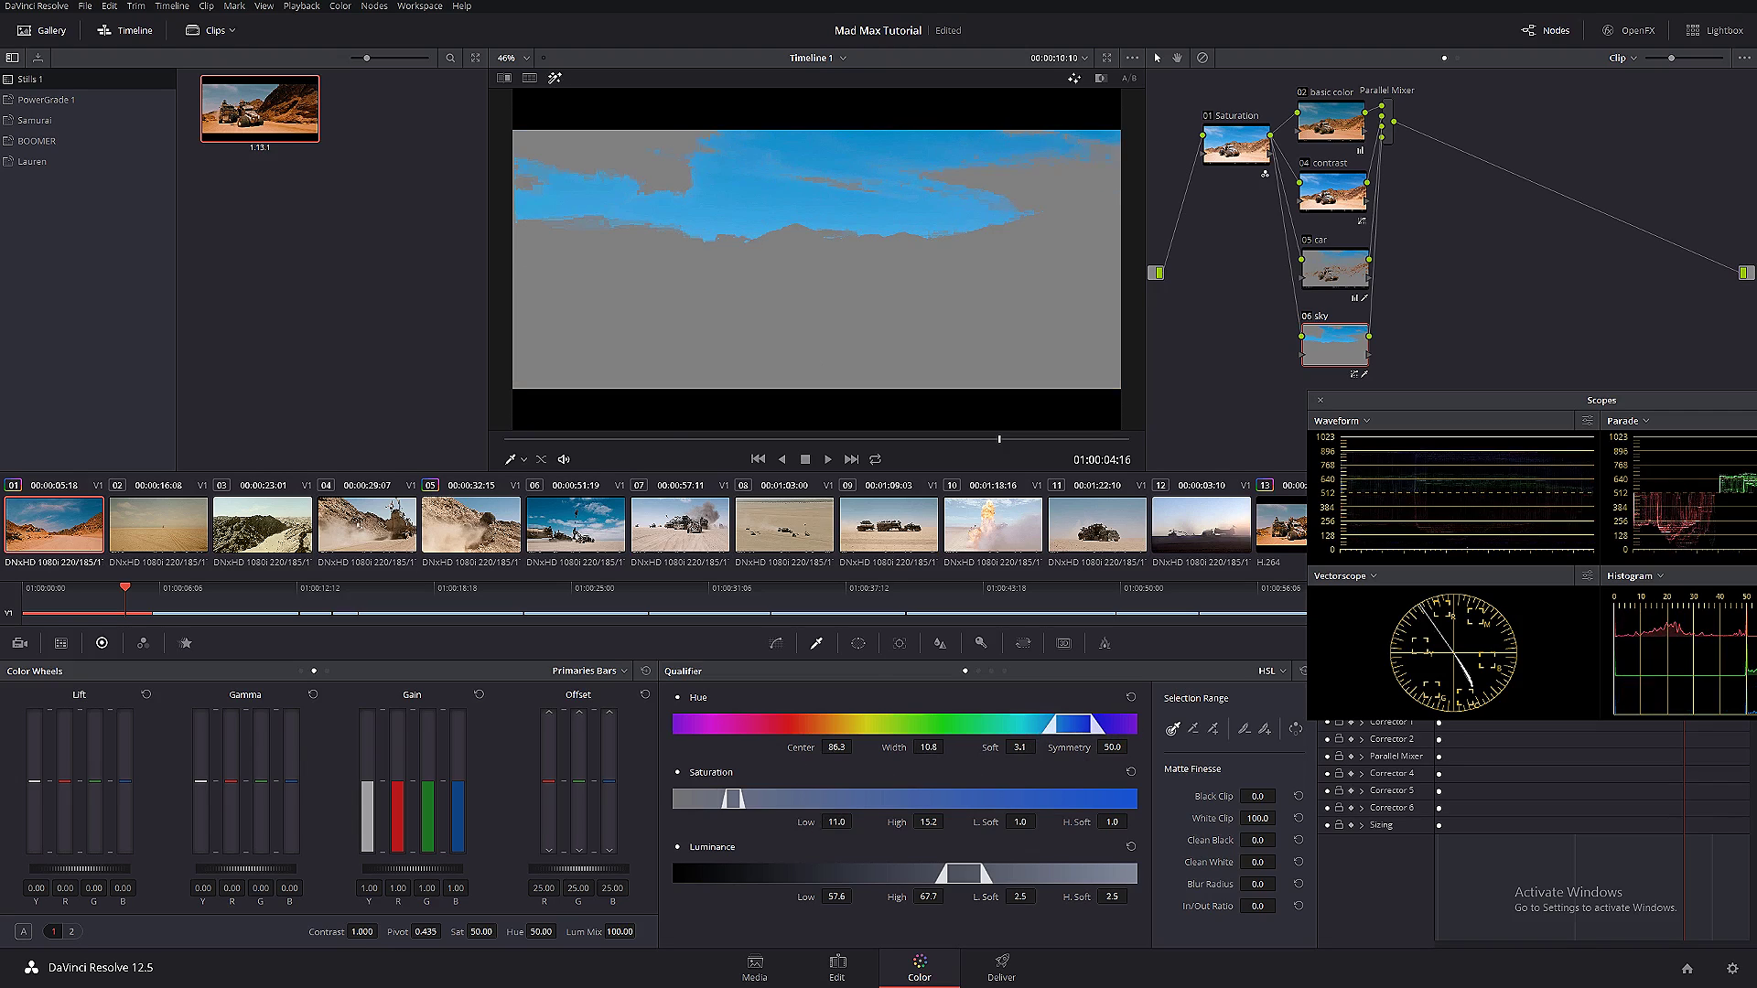
left_click_drag(837, 822, 855, 819)
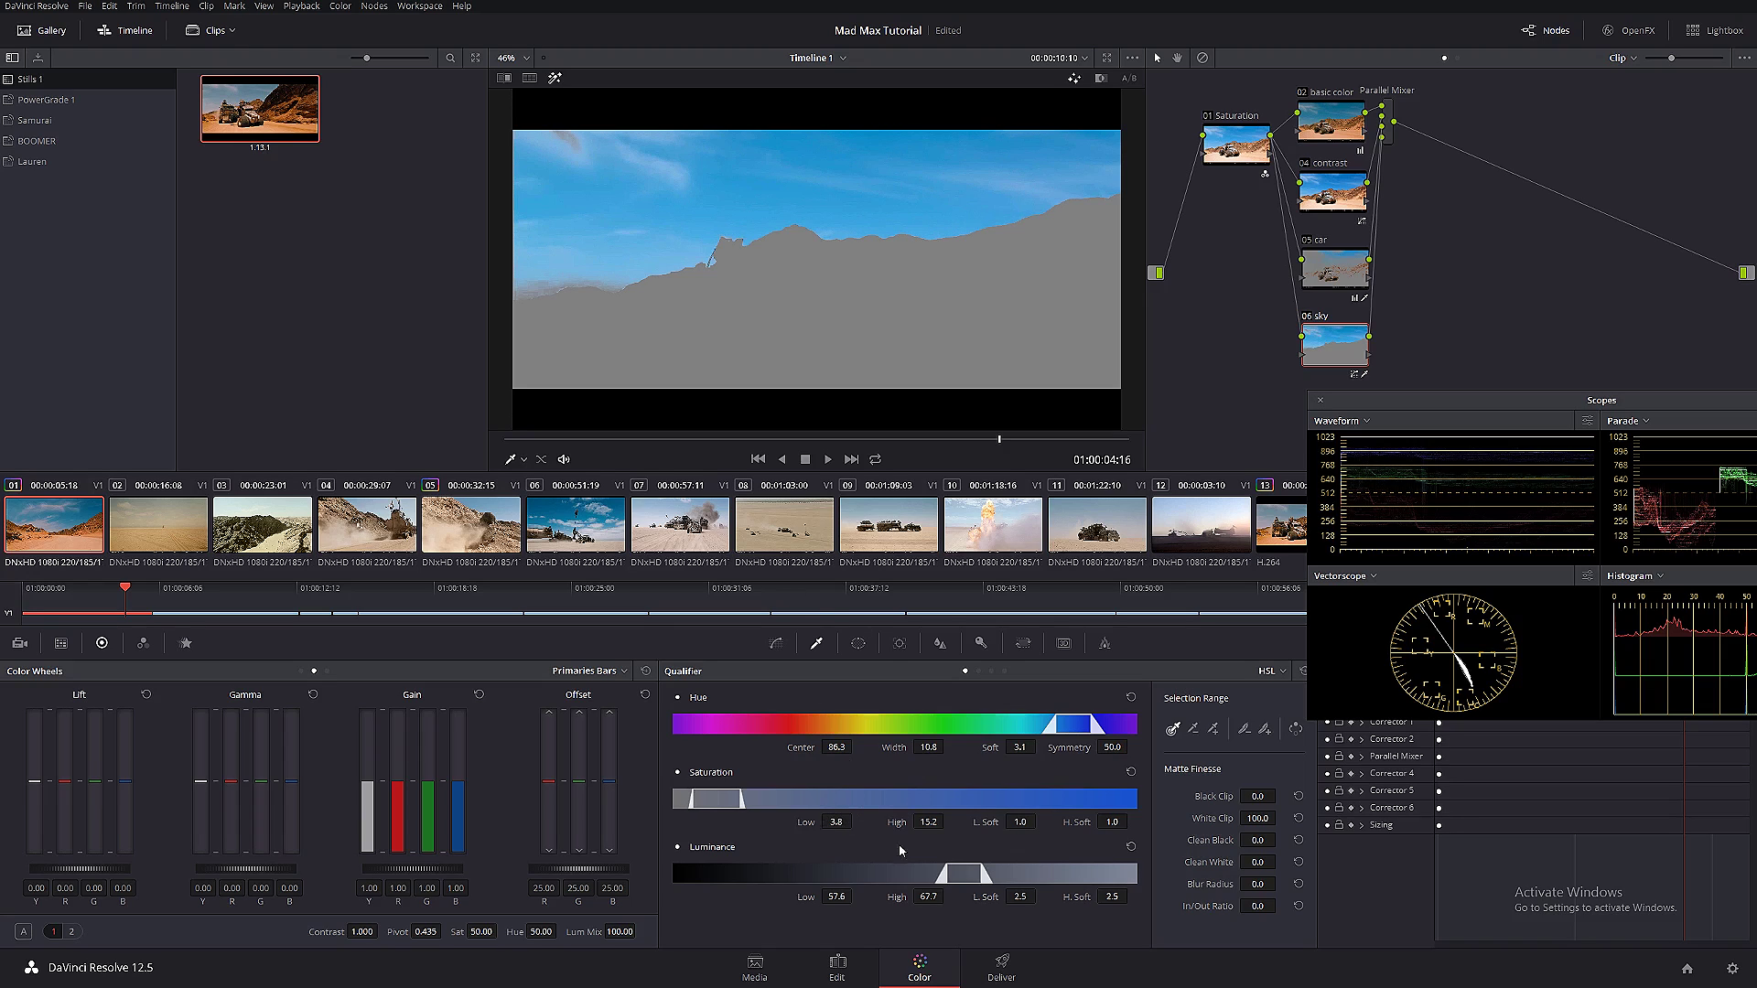
left_click_drag(1041, 822, 1046, 825)
- Reduce the sky node's saturation to 17 and wipe-compare the sky with the clip 13 still, with the selection highlight off
left_click(504, 77)
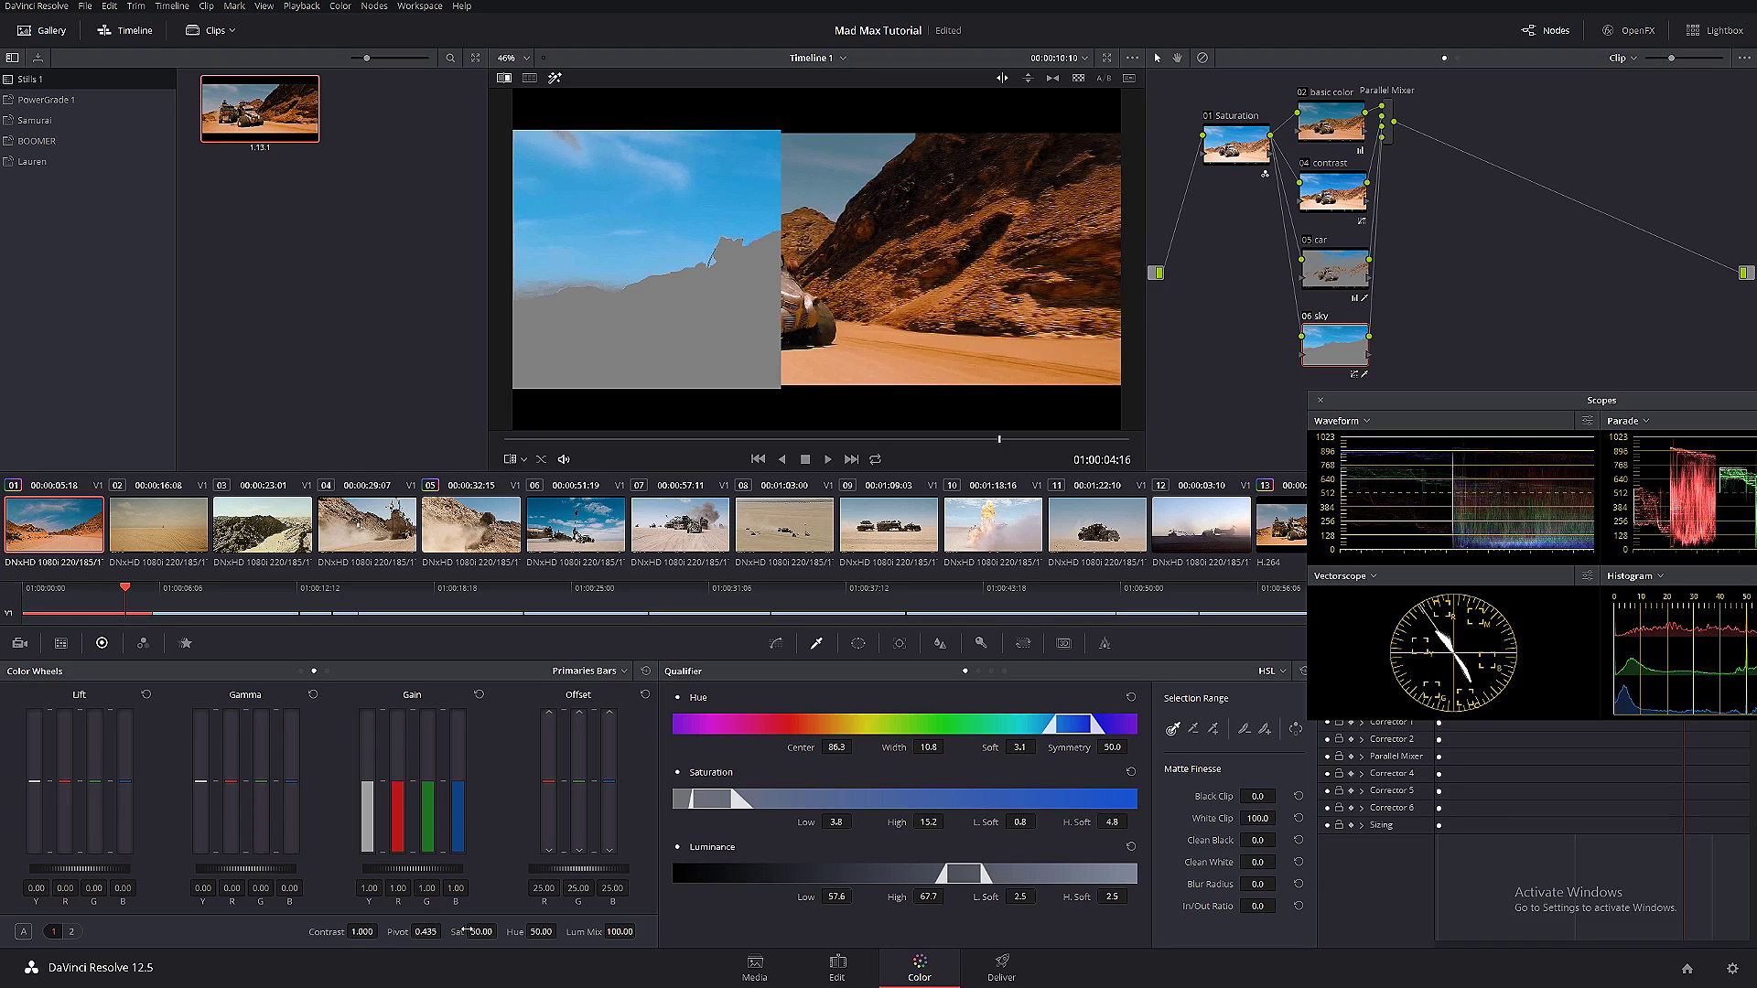
left_click_drag(481, 932, 385, 932)
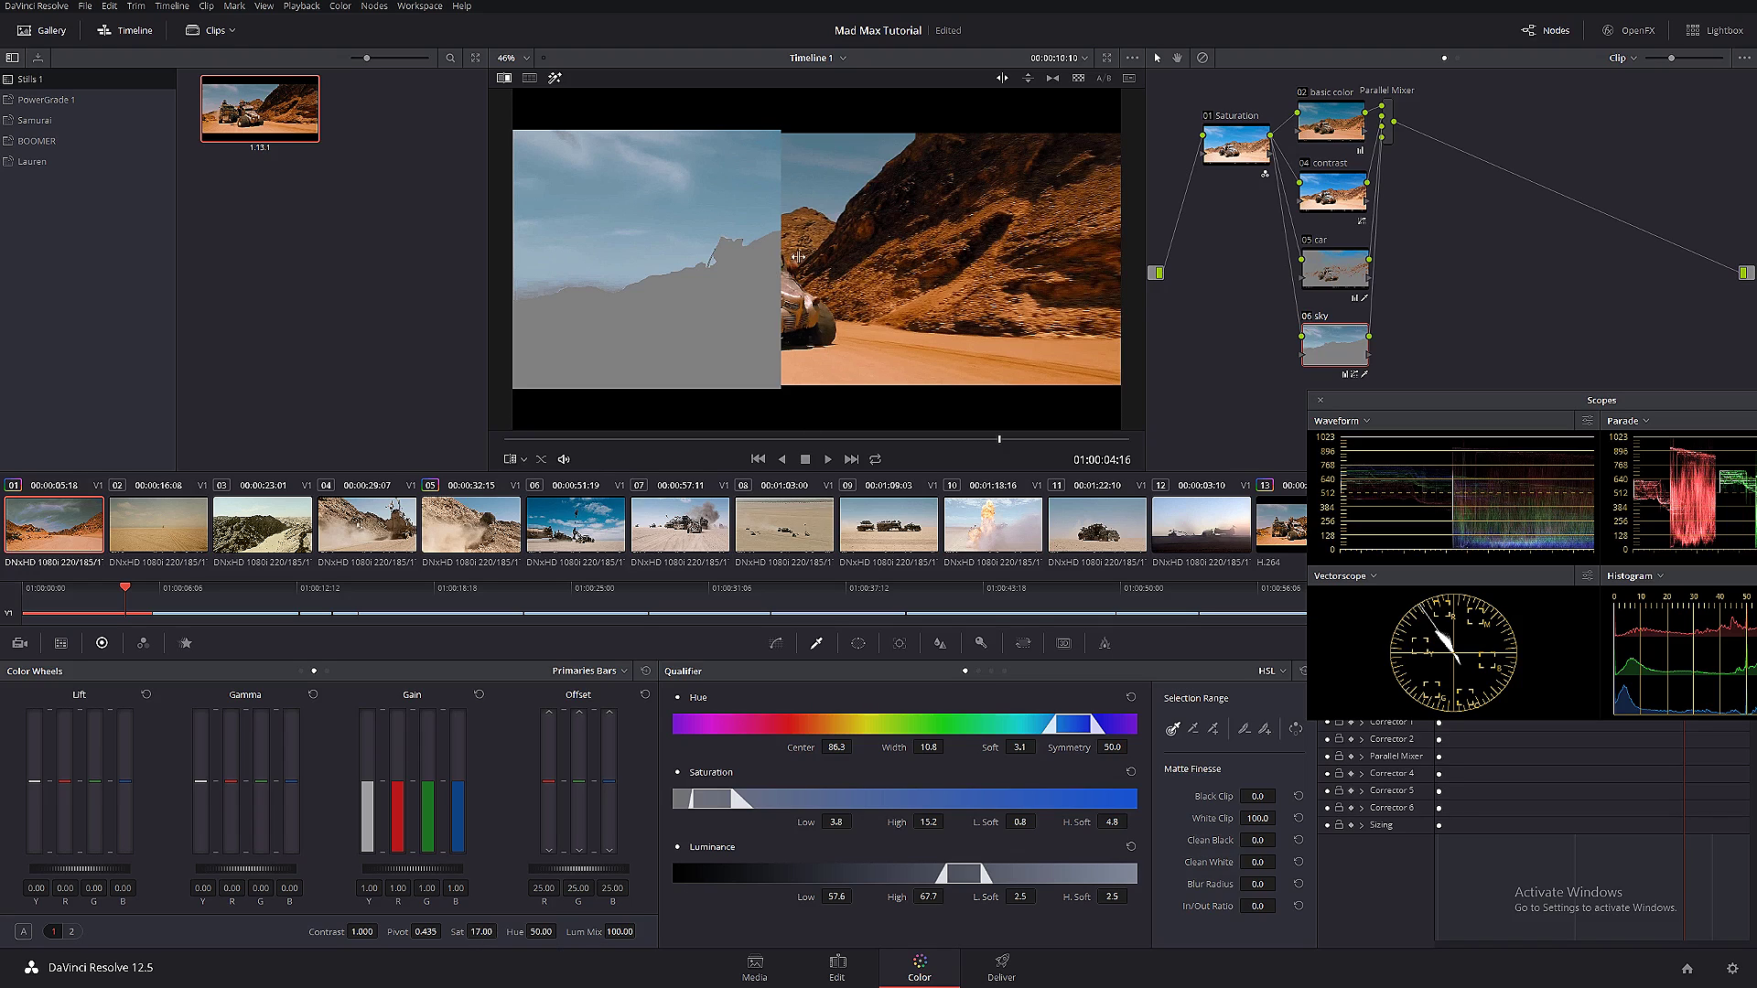
left_click_drag(797, 257, 839, 283)
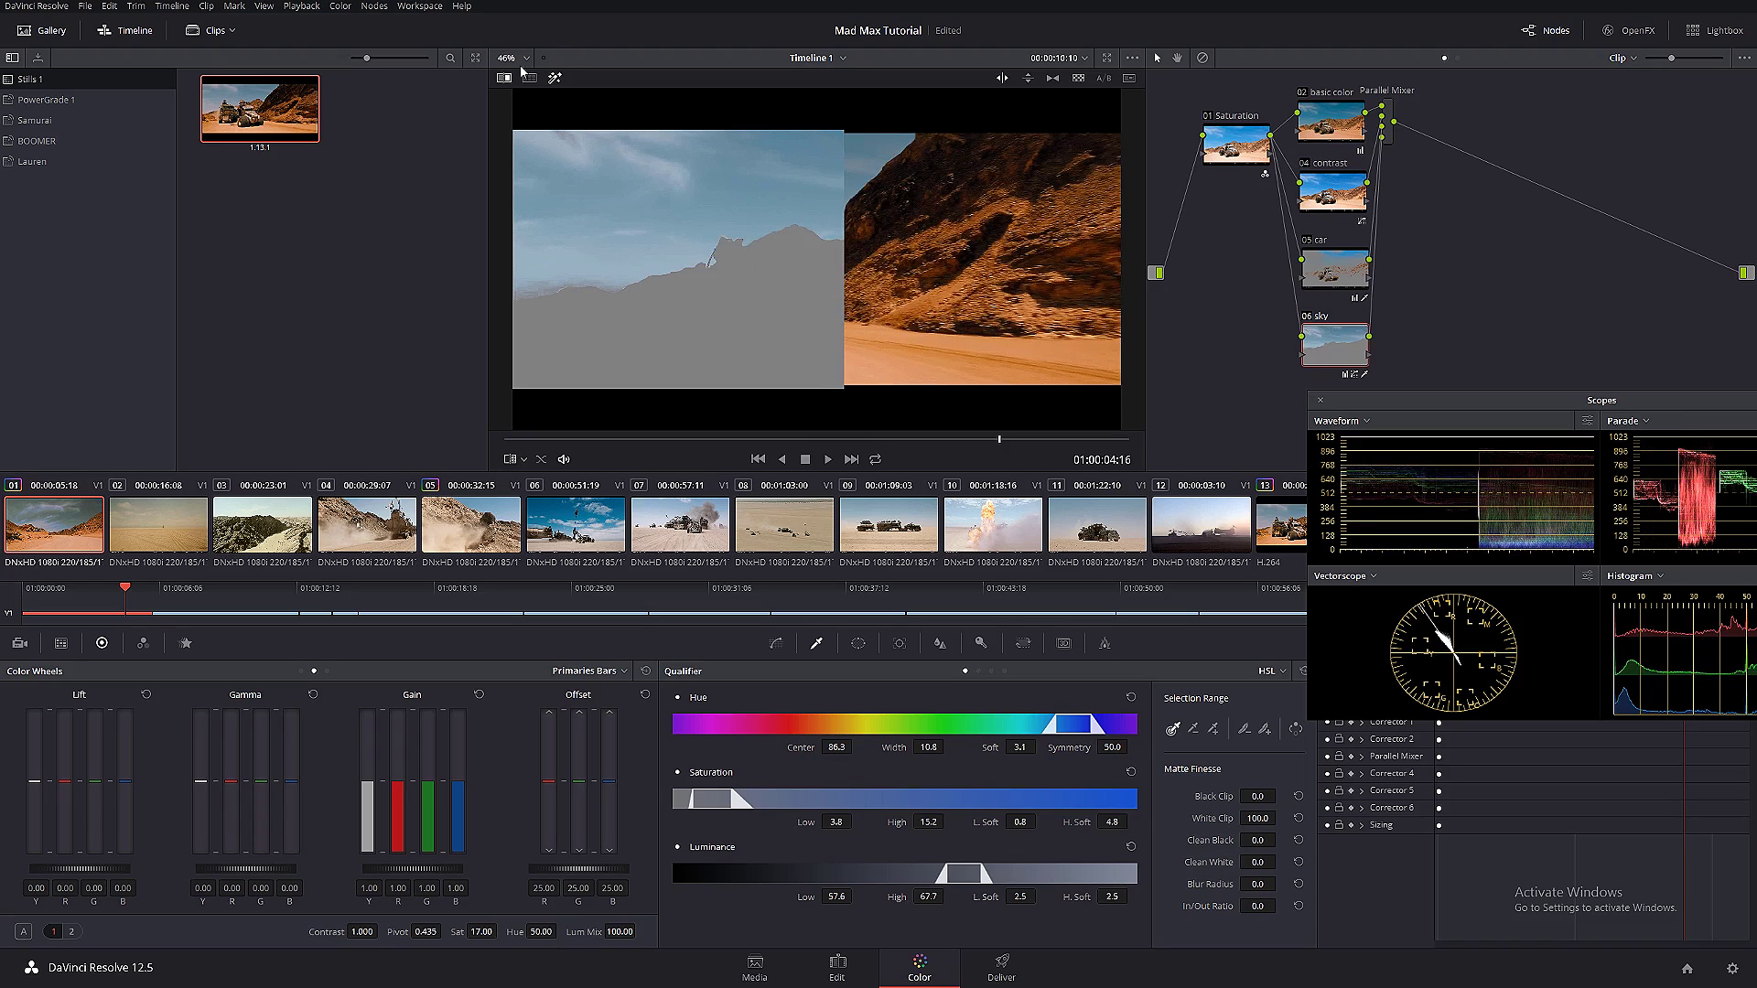
left_click_drag(844, 236, 612, 249)
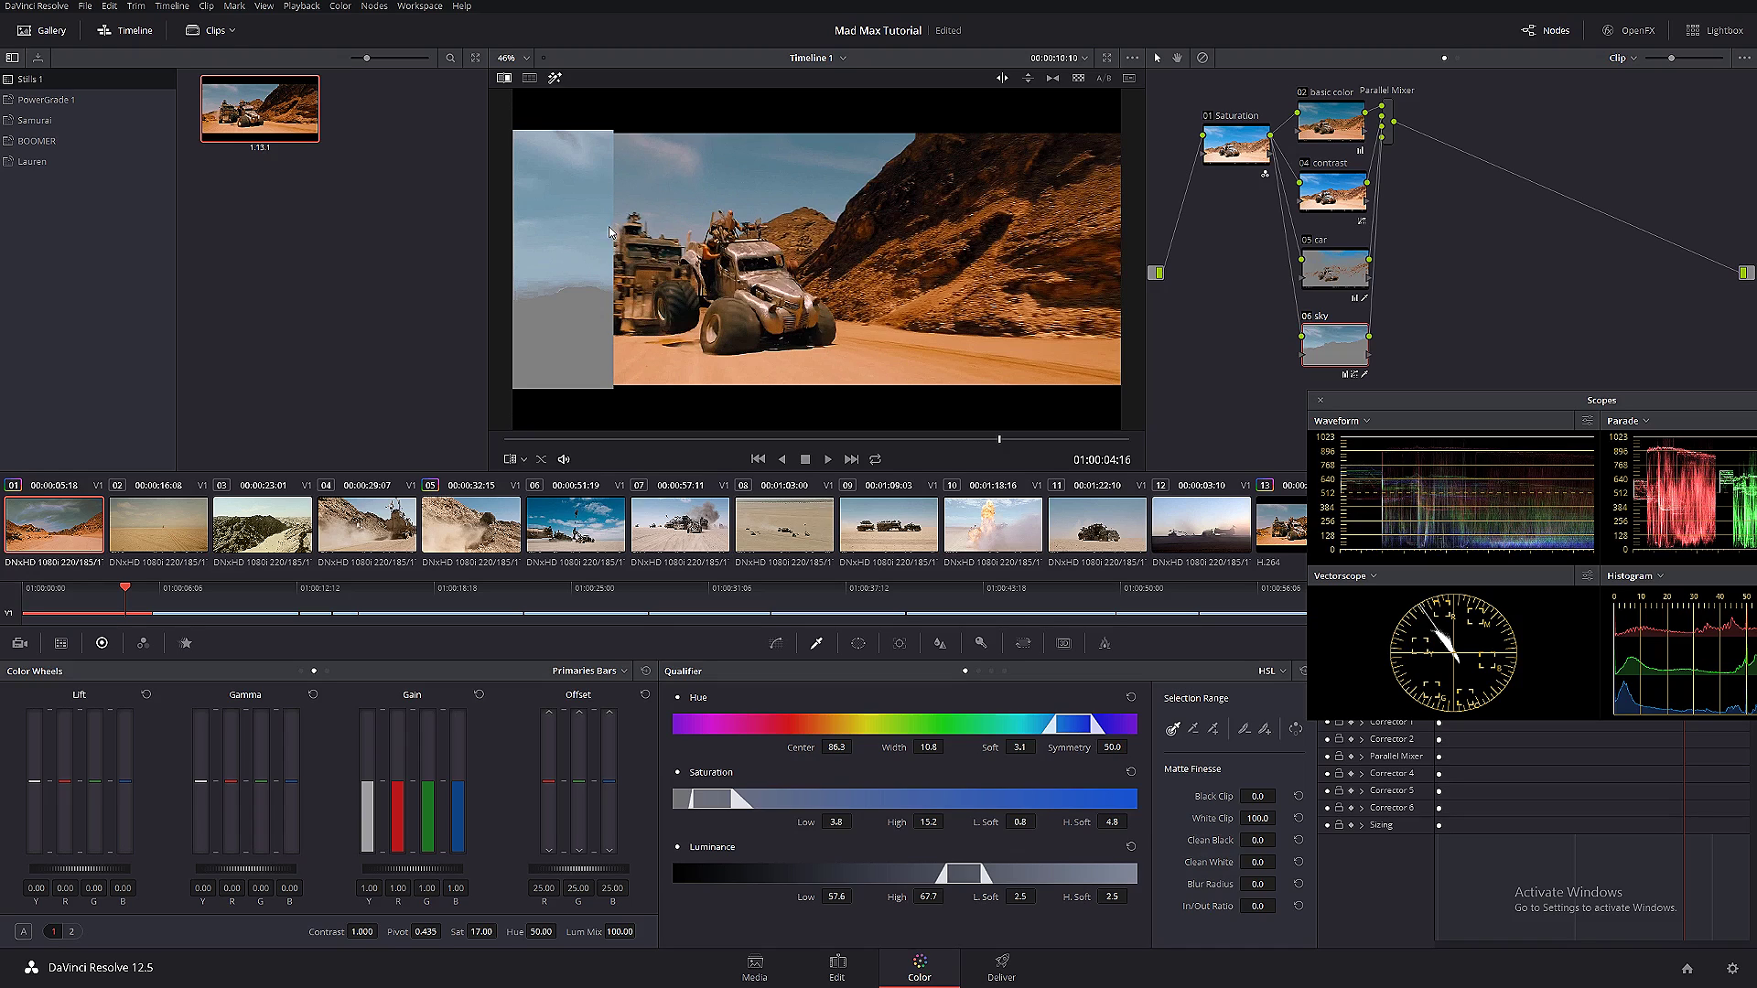
left_click_drag(611, 234, 892, 235)
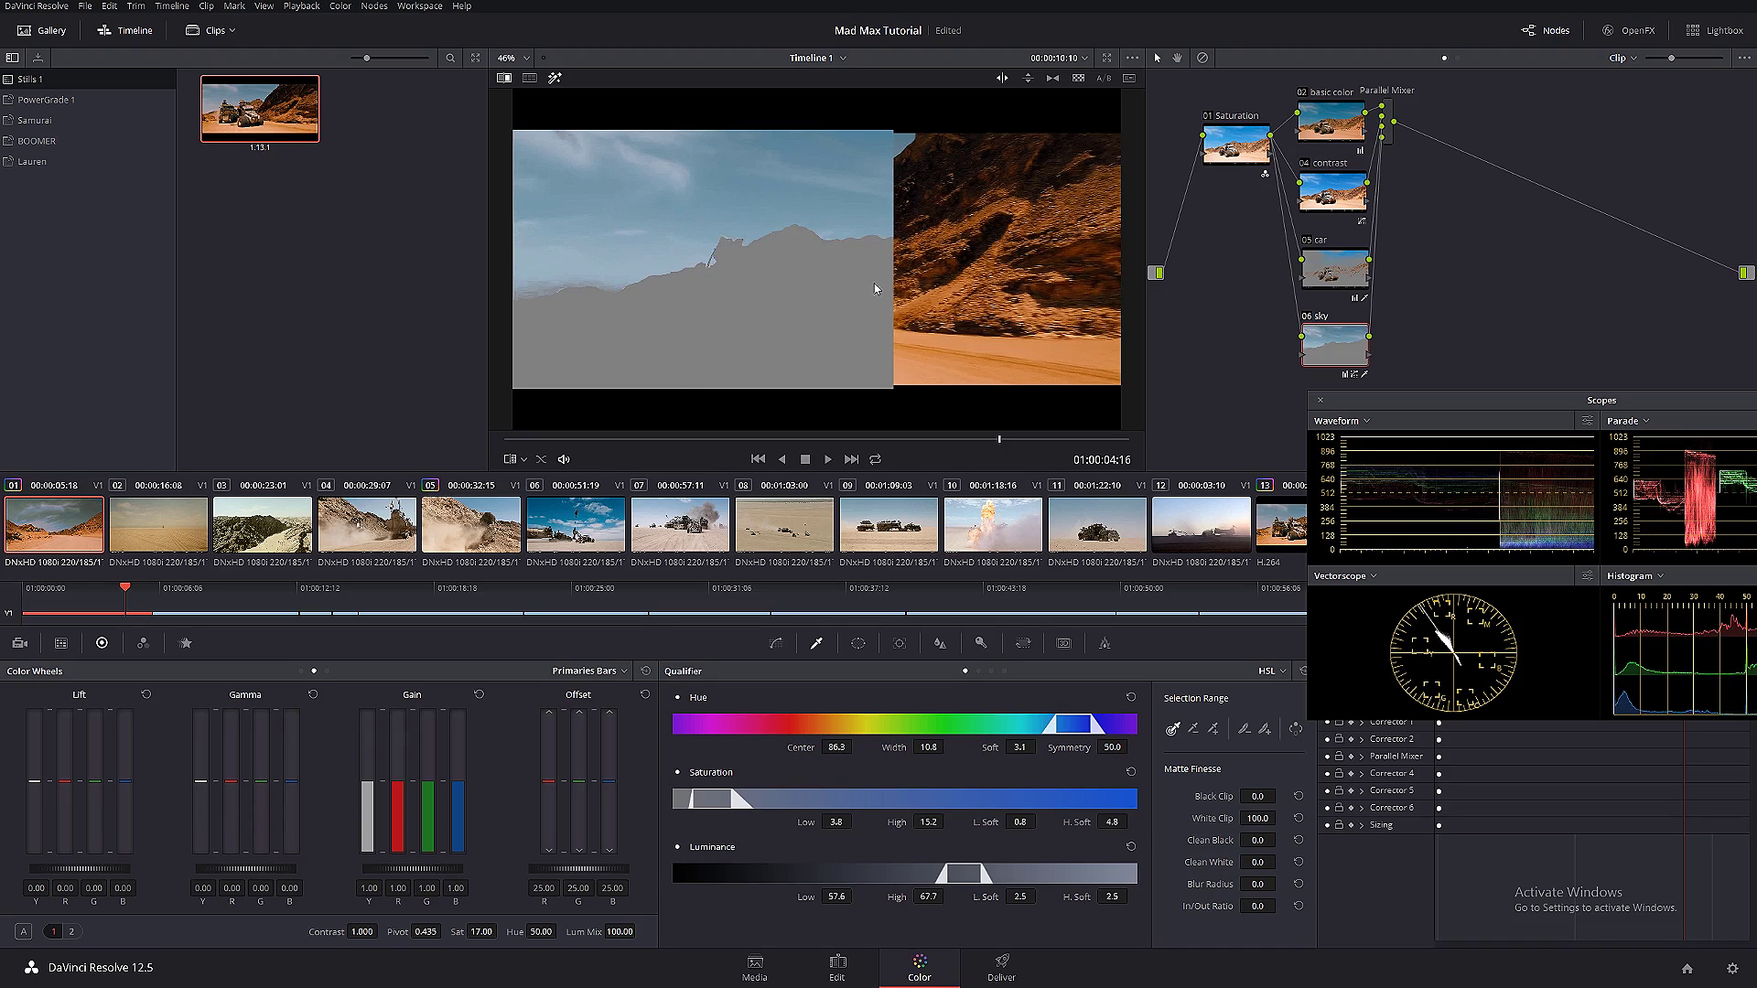
left_click(556, 78)
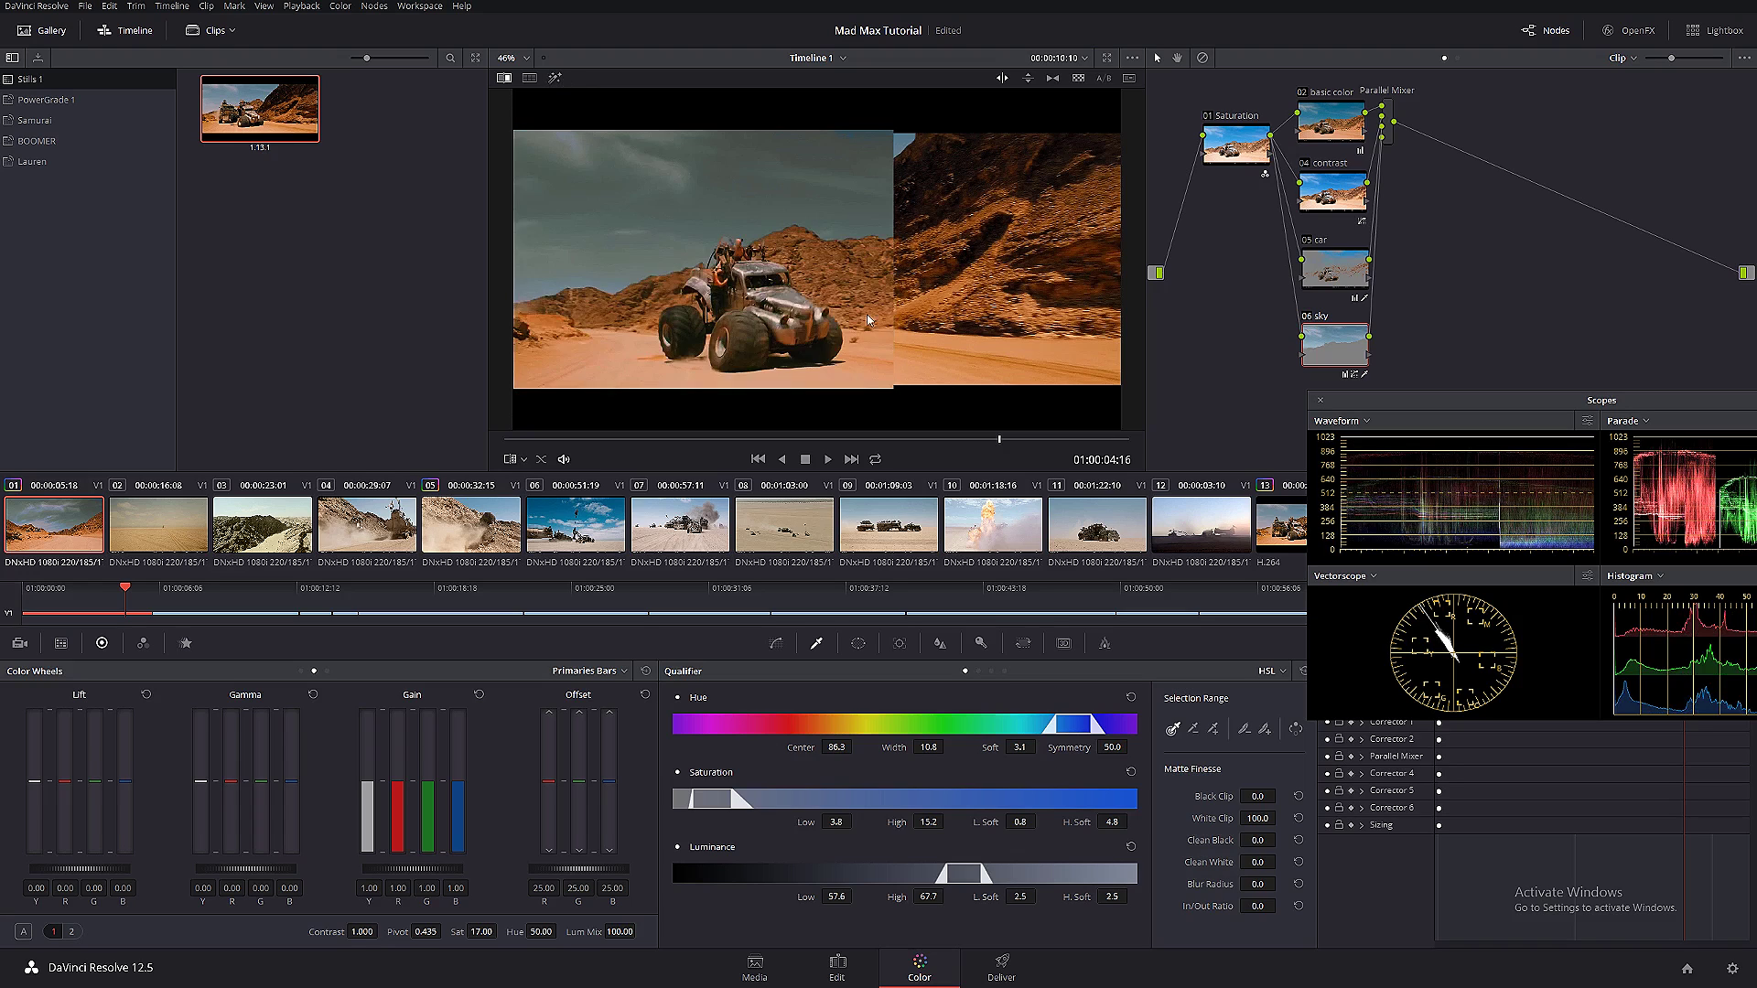
left_click_drag(889, 313, 798, 274)
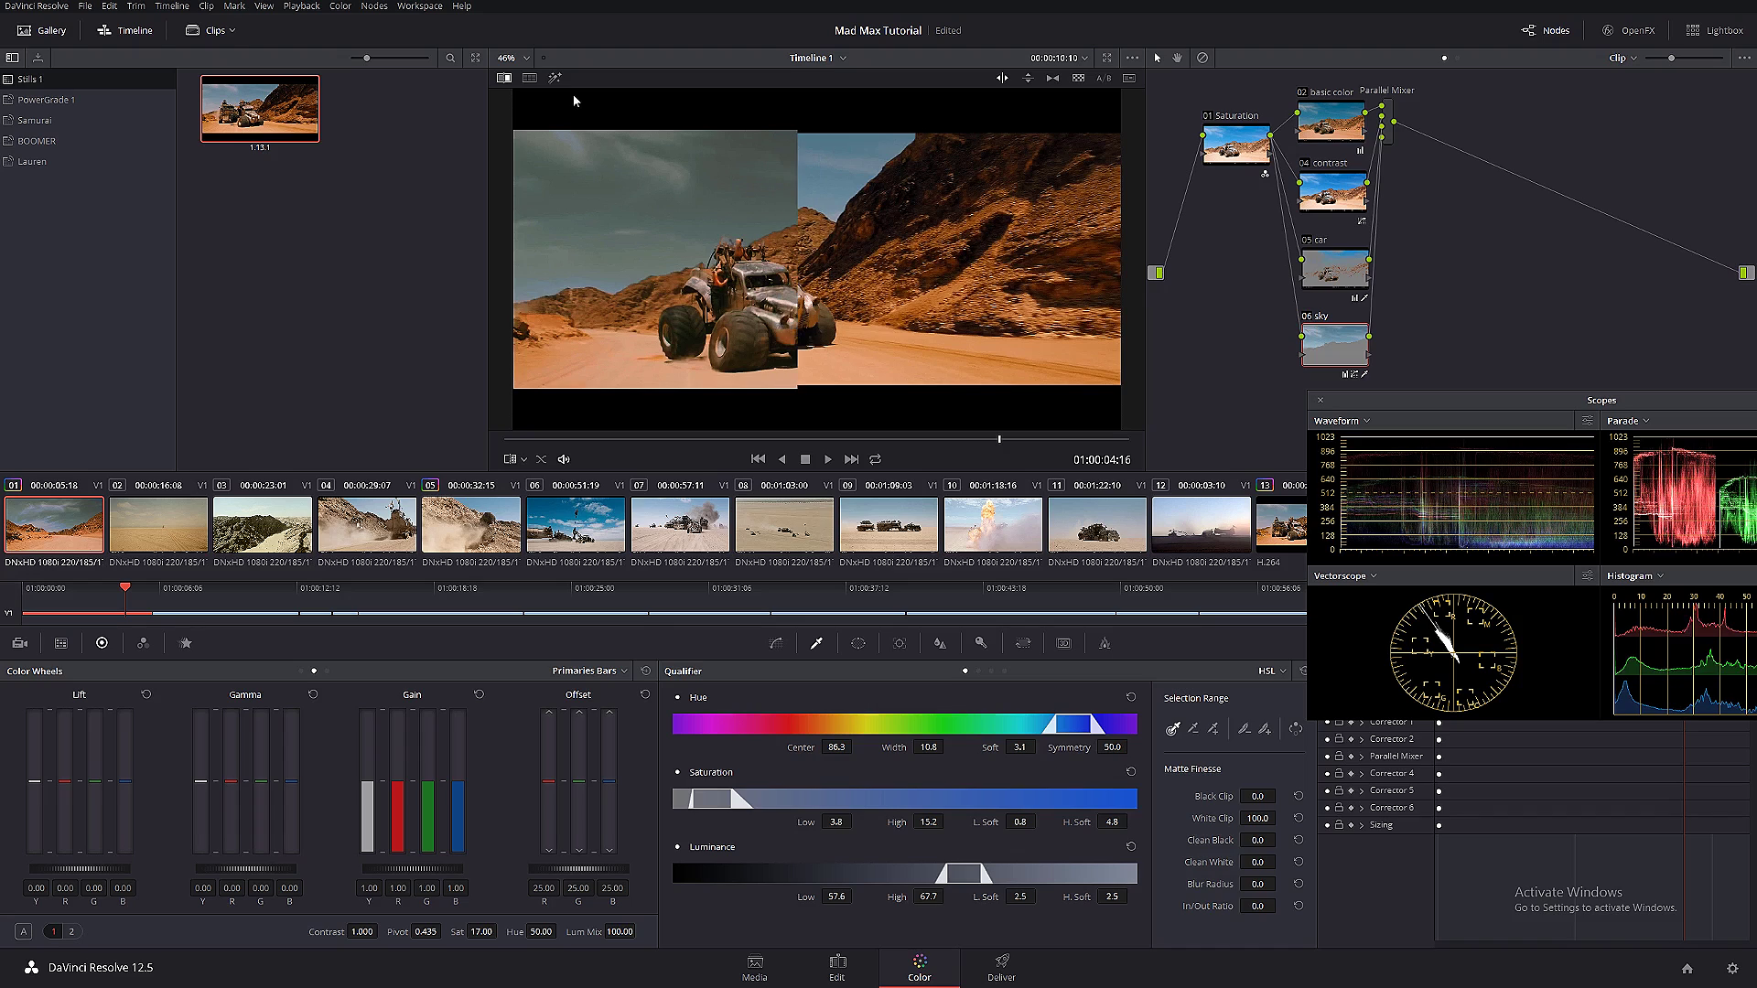
left_click(556, 79)
left_click(556, 79)
- Set the sky node's saturation to 33.20 and raise its gamma to 0.05 against the wiped still
left_click(773, 645)
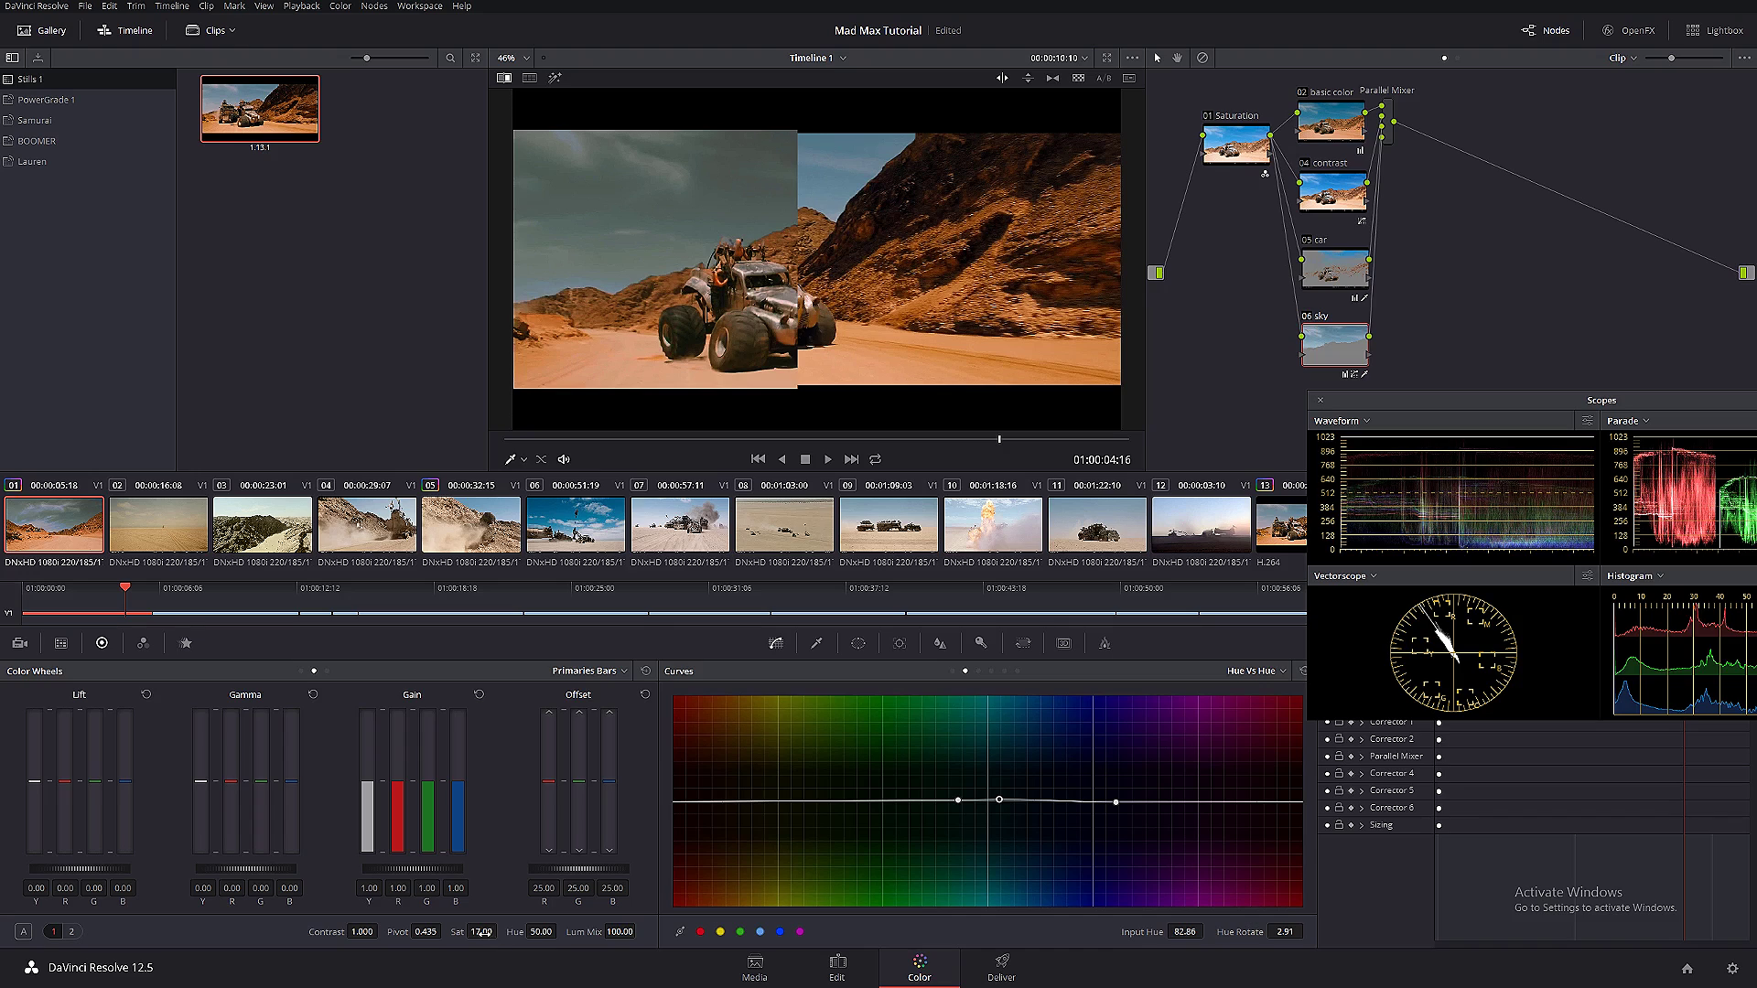
left_click_drag(500, 931, 514, 930)
scroll(500, 930, "up", 8)
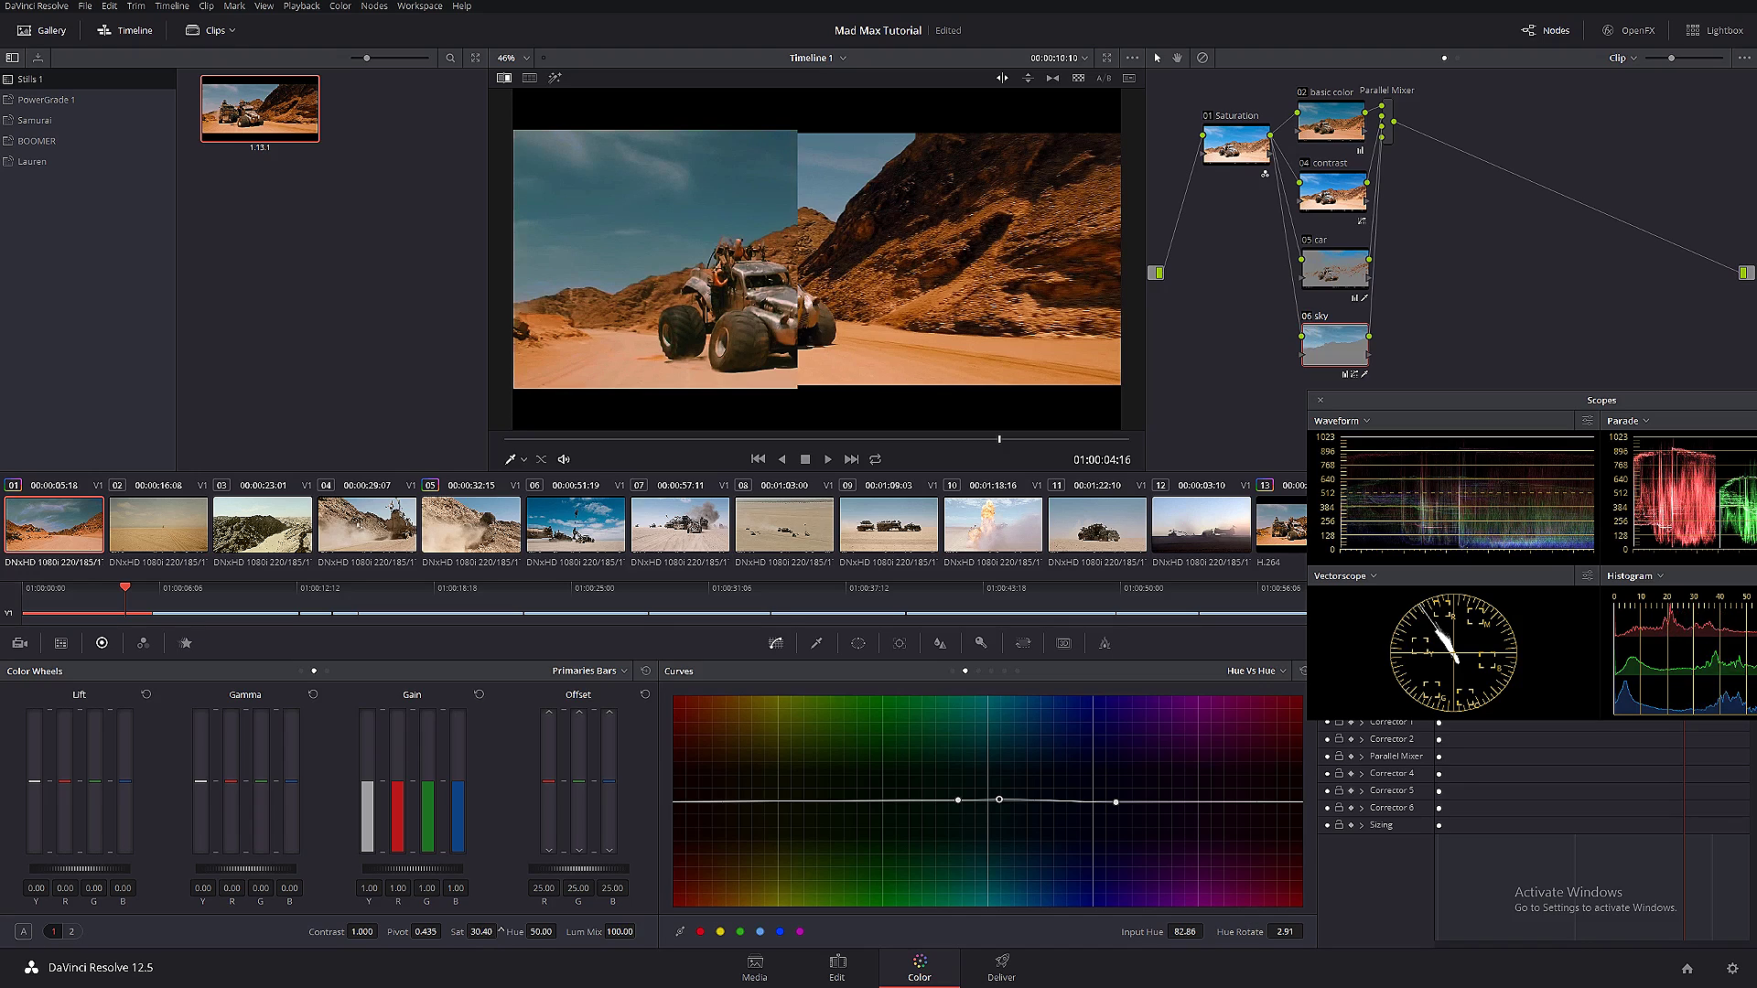
scroll(501, 930, "up", 8)
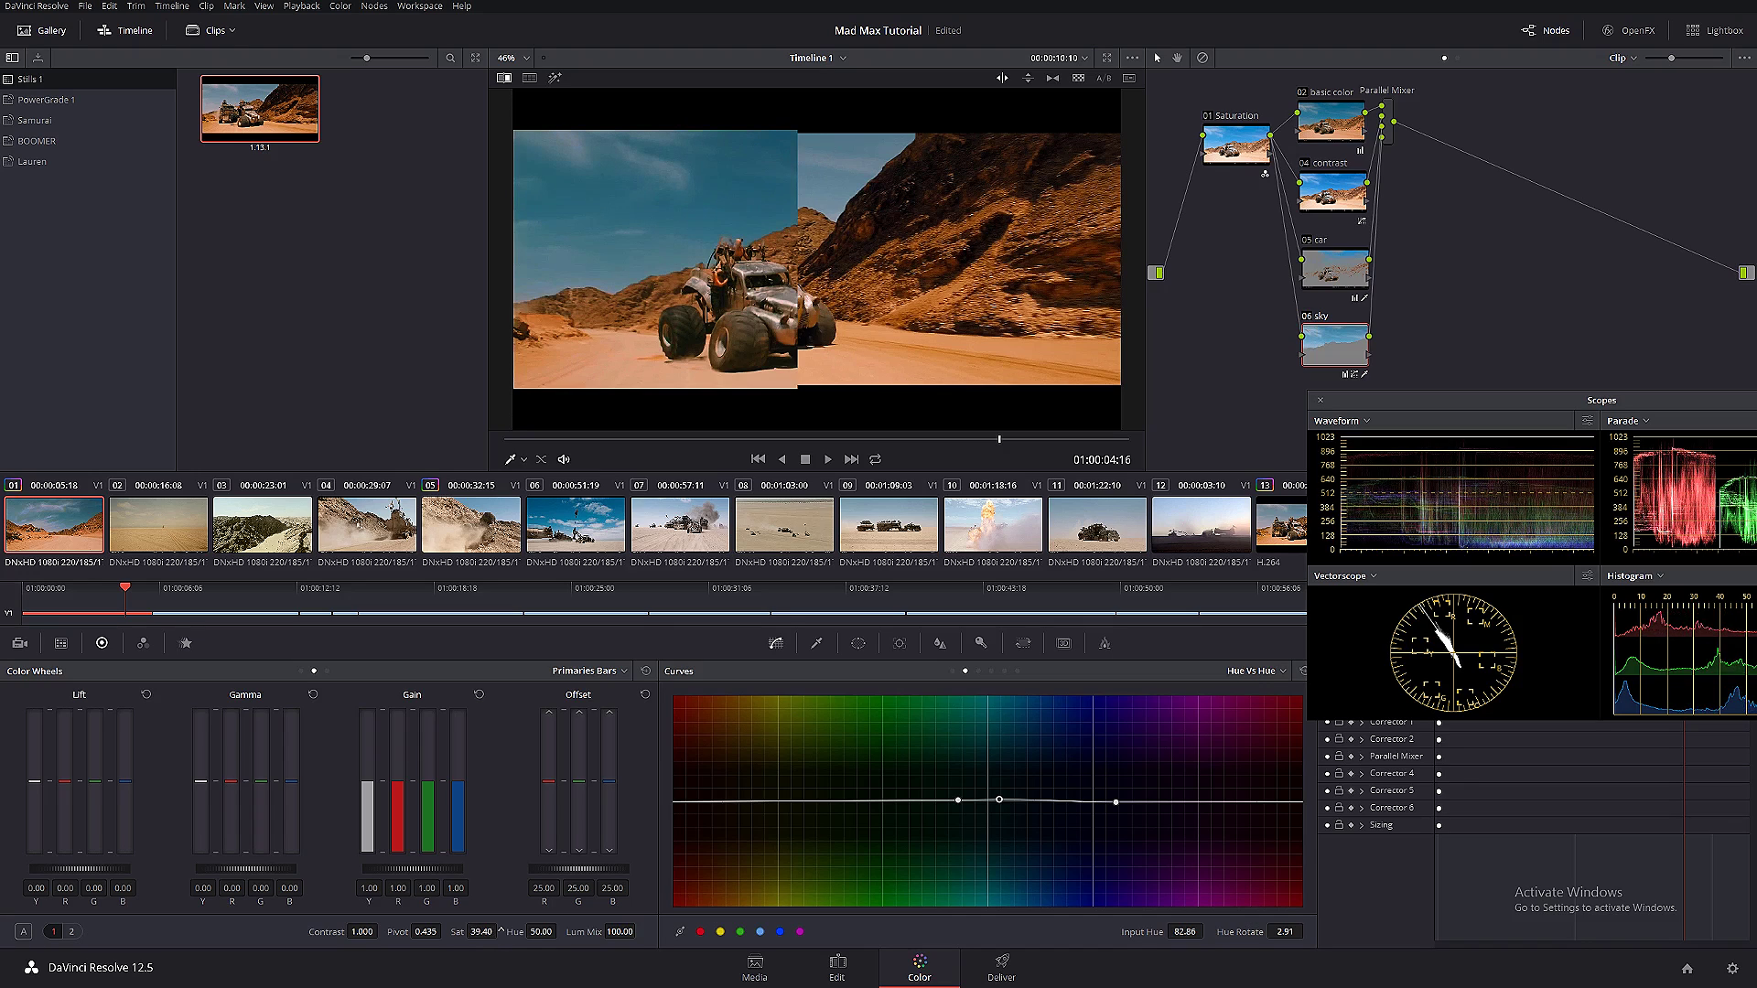
scroll(501, 931, "down", 5)
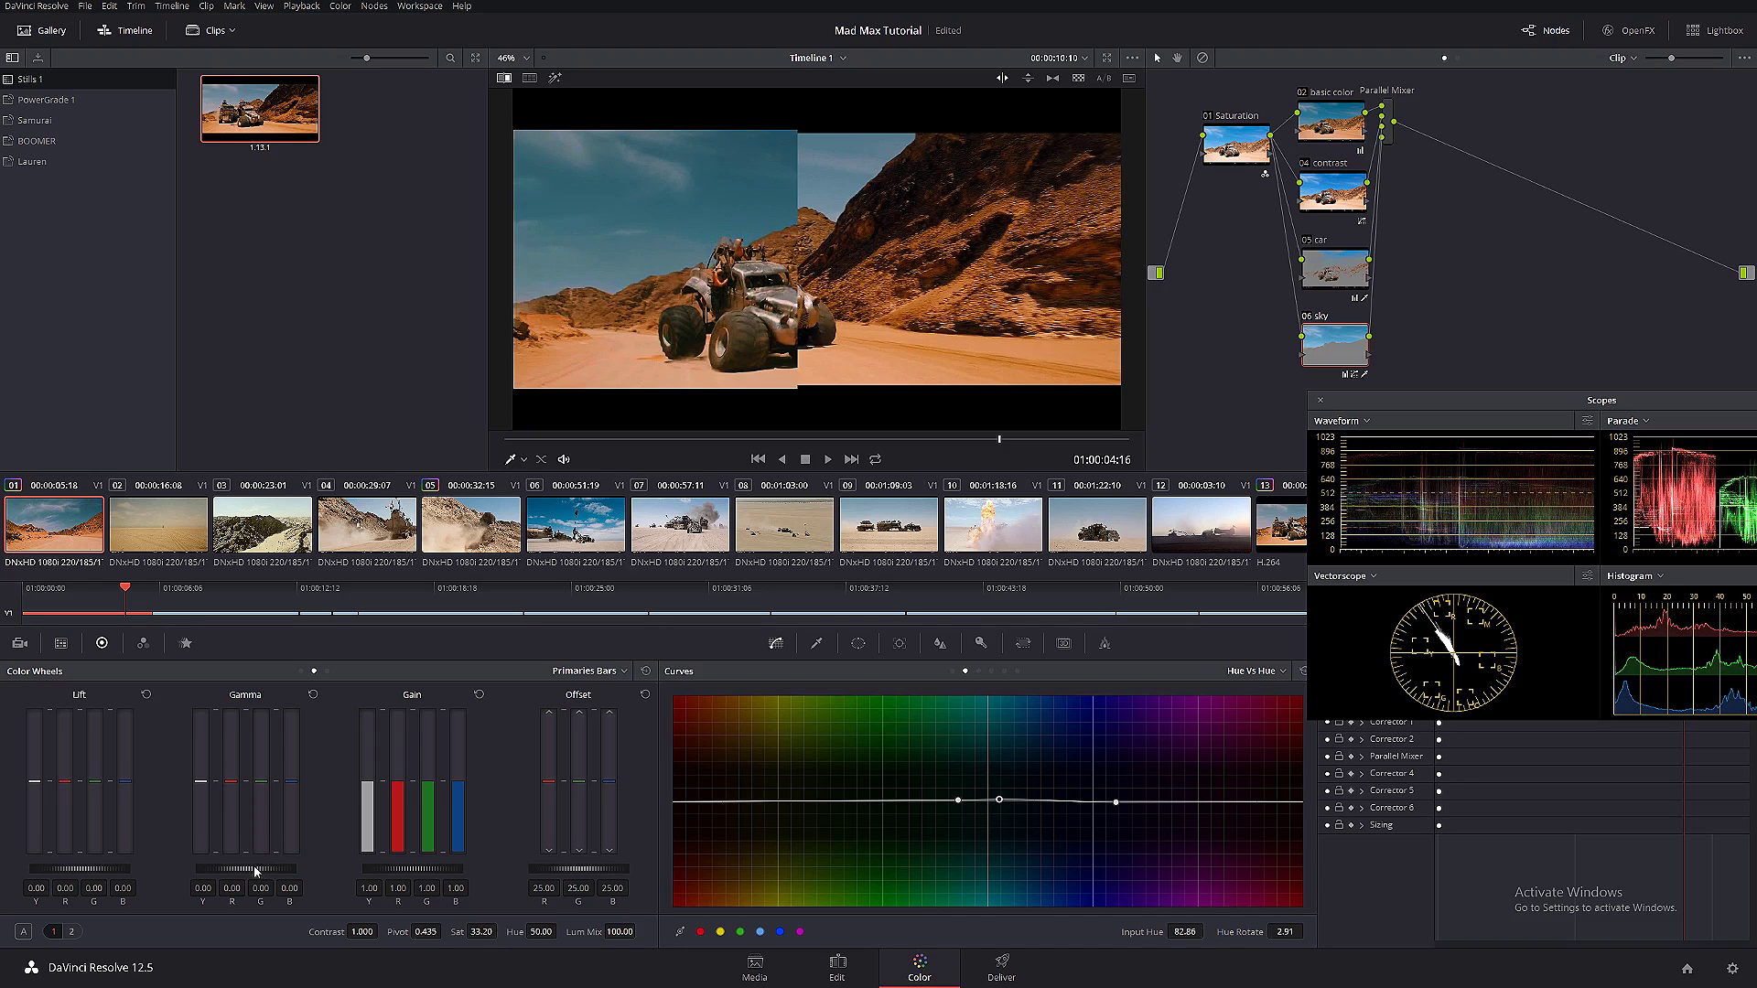
left_click_drag(245, 870, 254, 870)
scroll(245, 867, "up", 1)
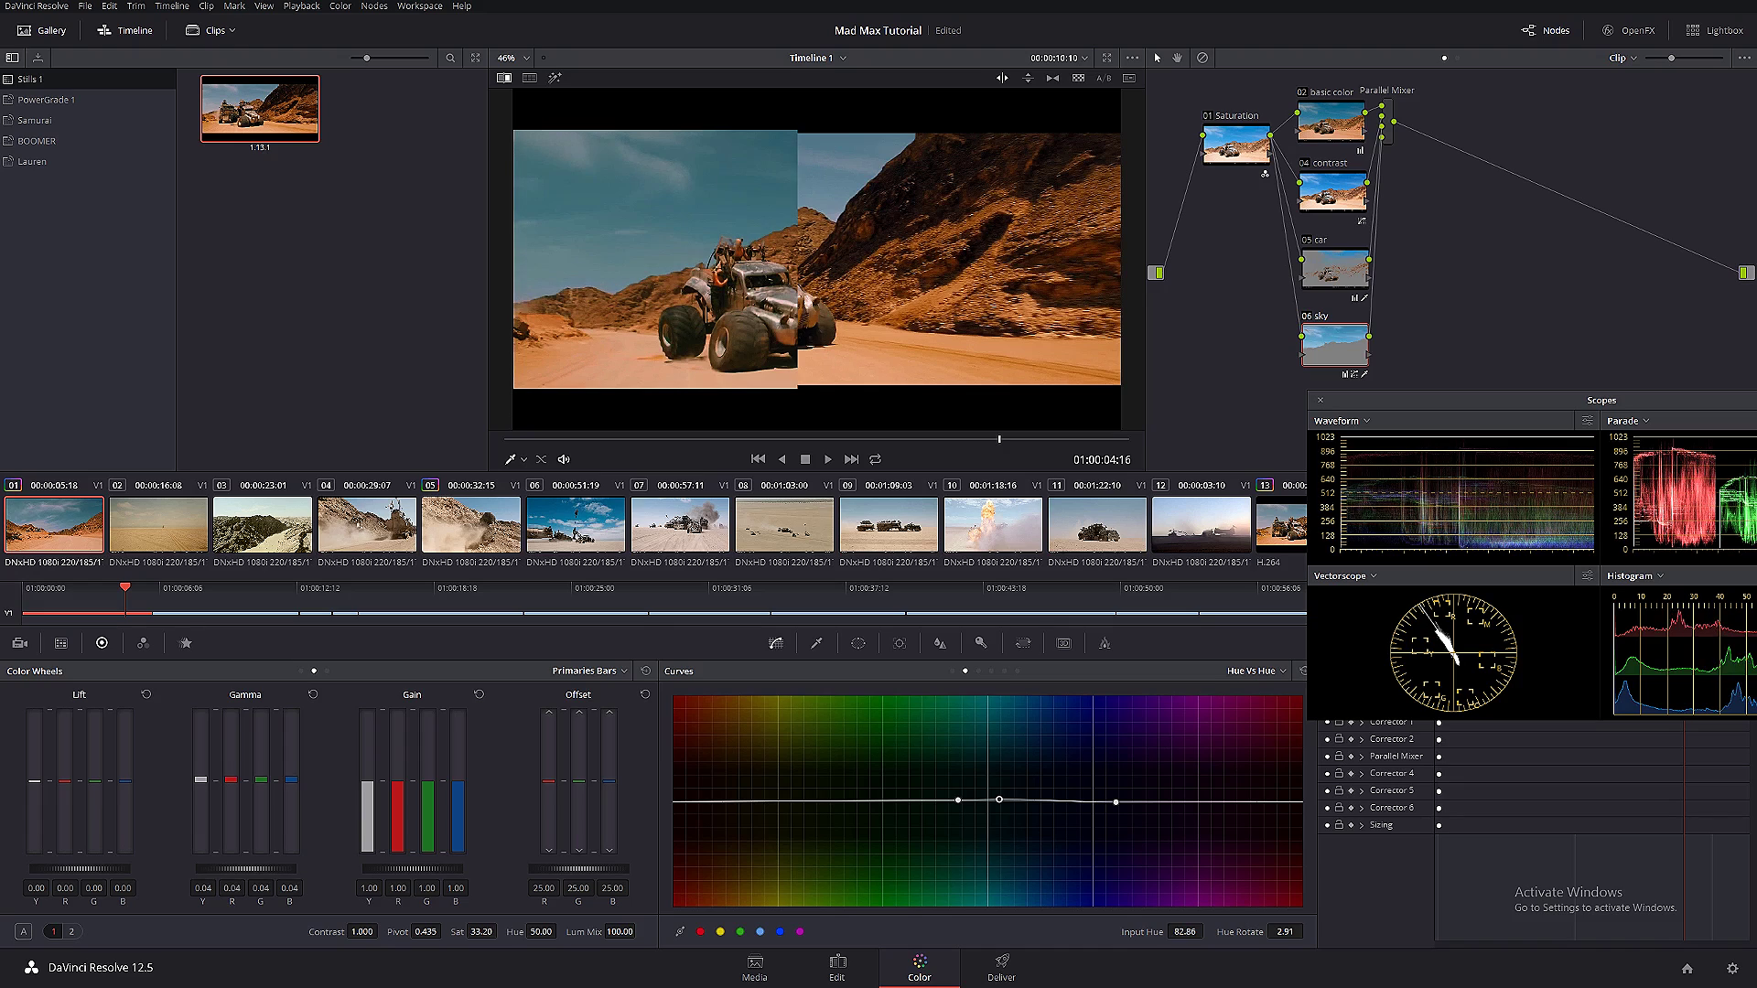
scroll(295, 876, "up", 1)
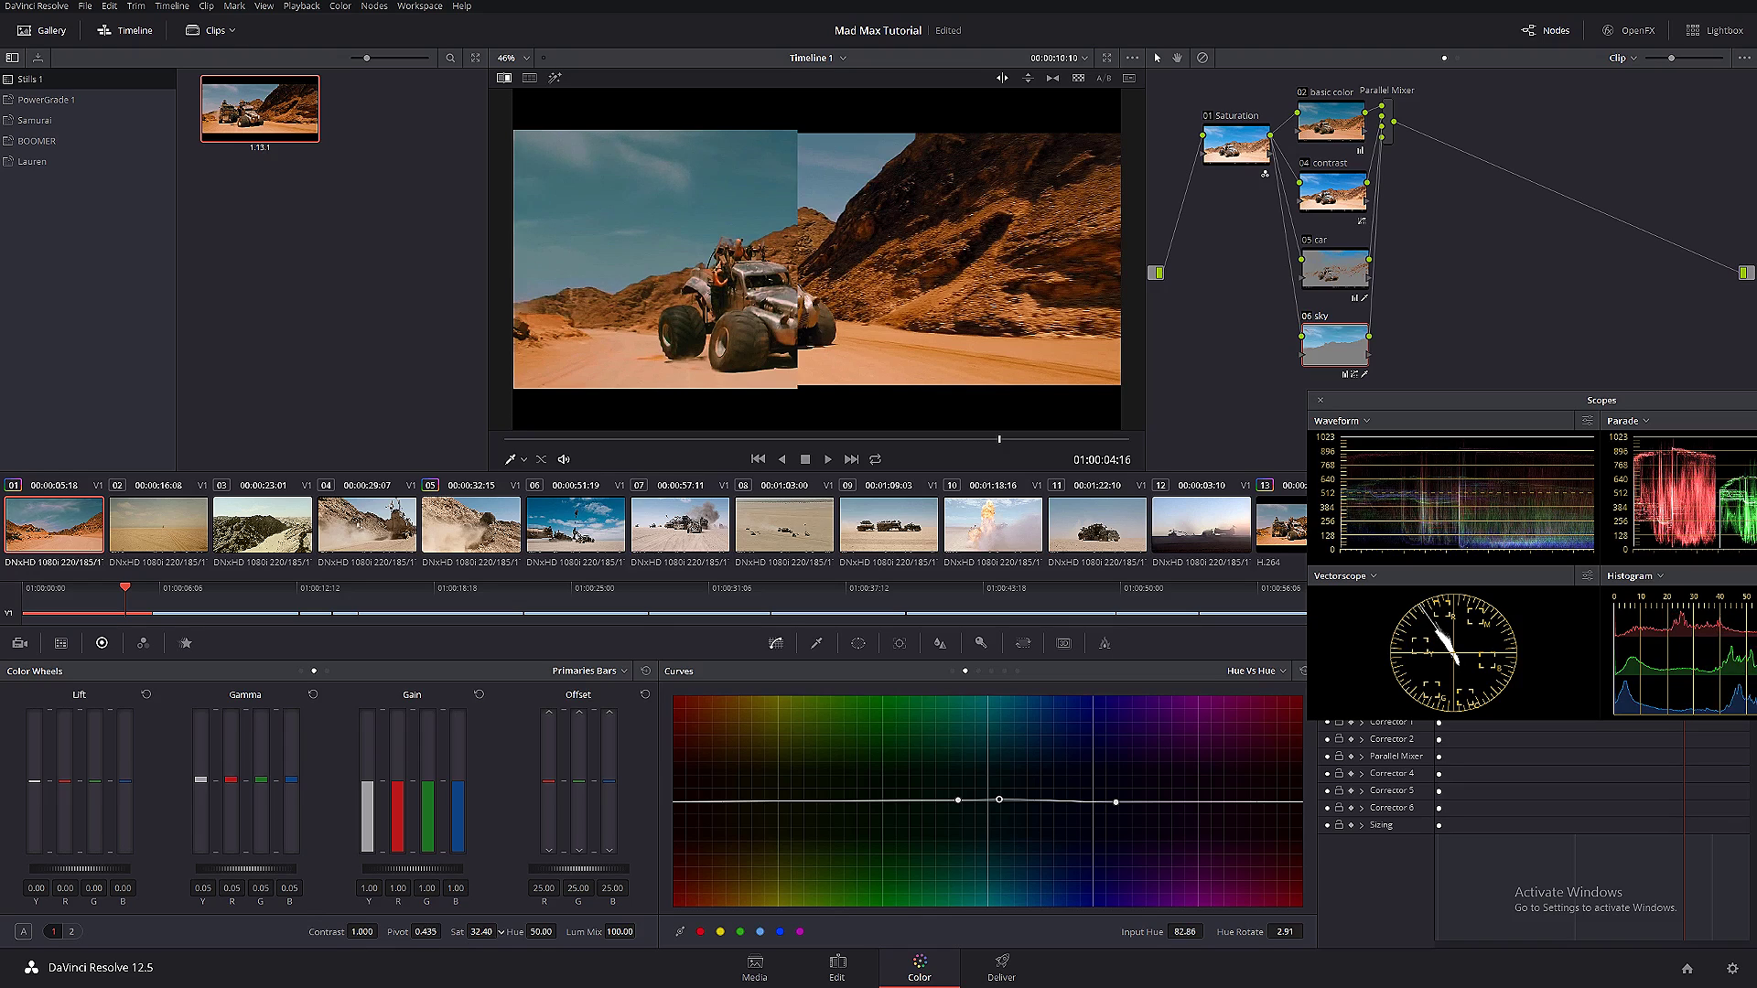
- Fine-tune the sky node to saturation 32.60 and hue rotation -0.58 at input hue 85.21, and close the wipe
left_click_drag(500, 932, 479, 932)
scroll(500, 932, "up", 3)
left_click_drag(1002, 801, 1006, 808)
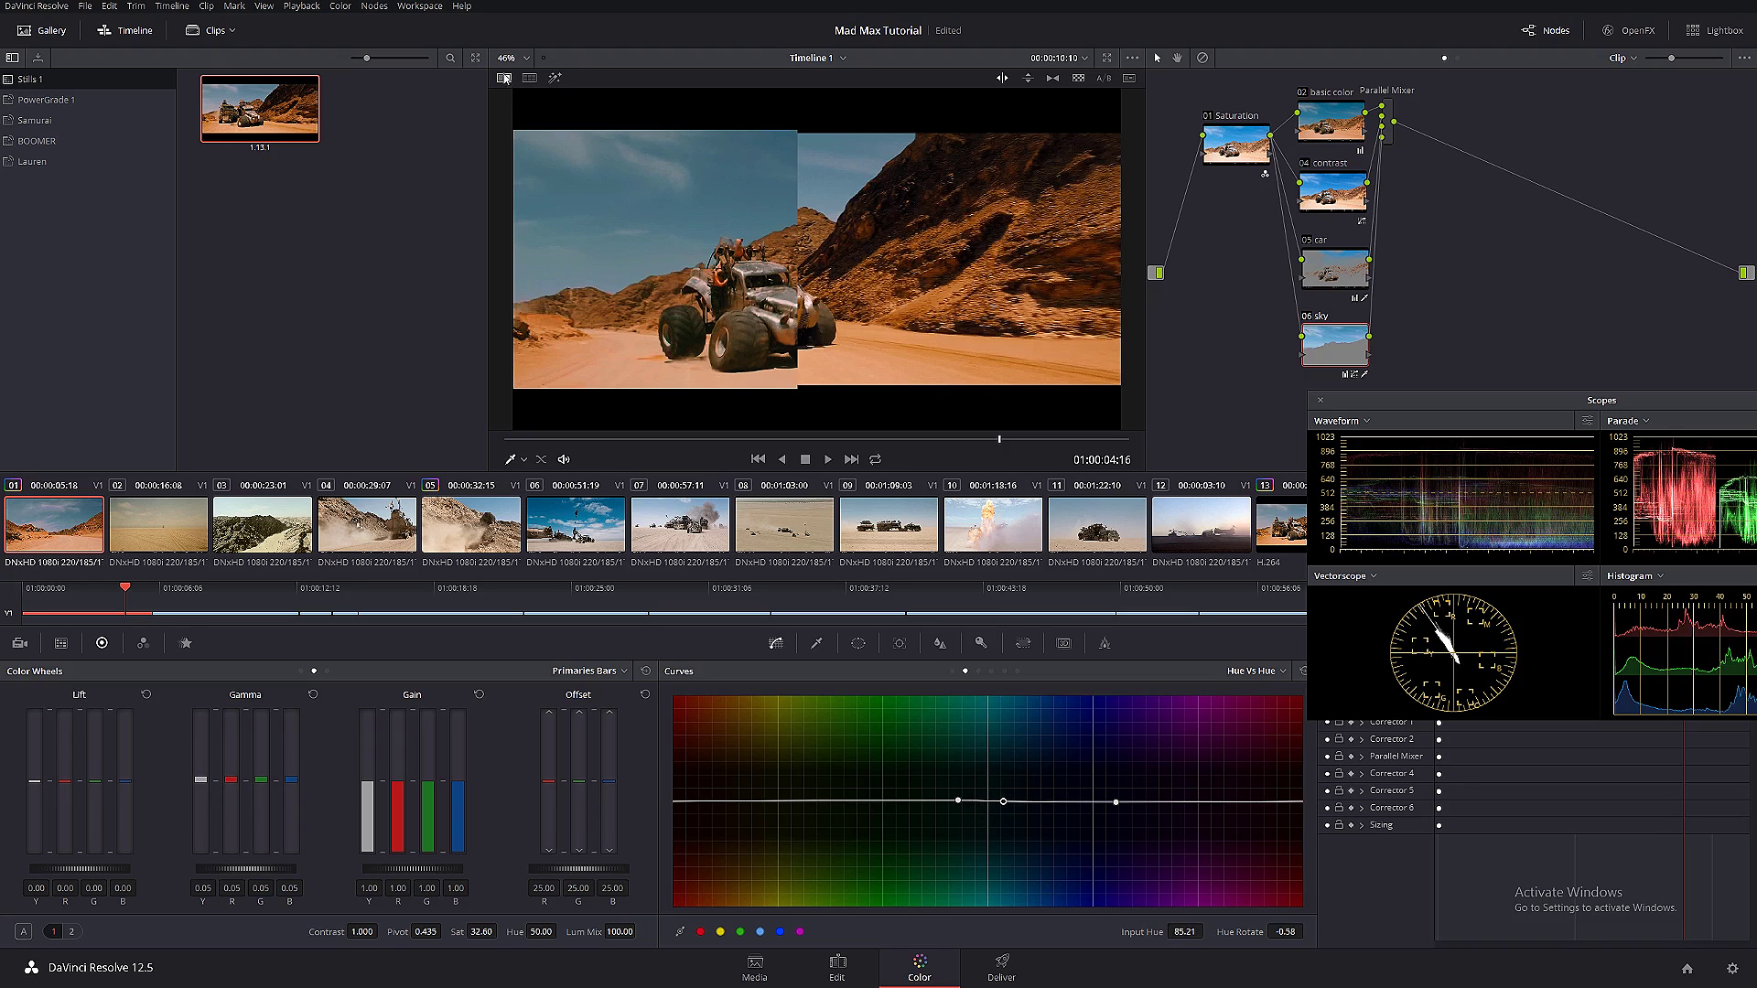
left_click(504, 77)
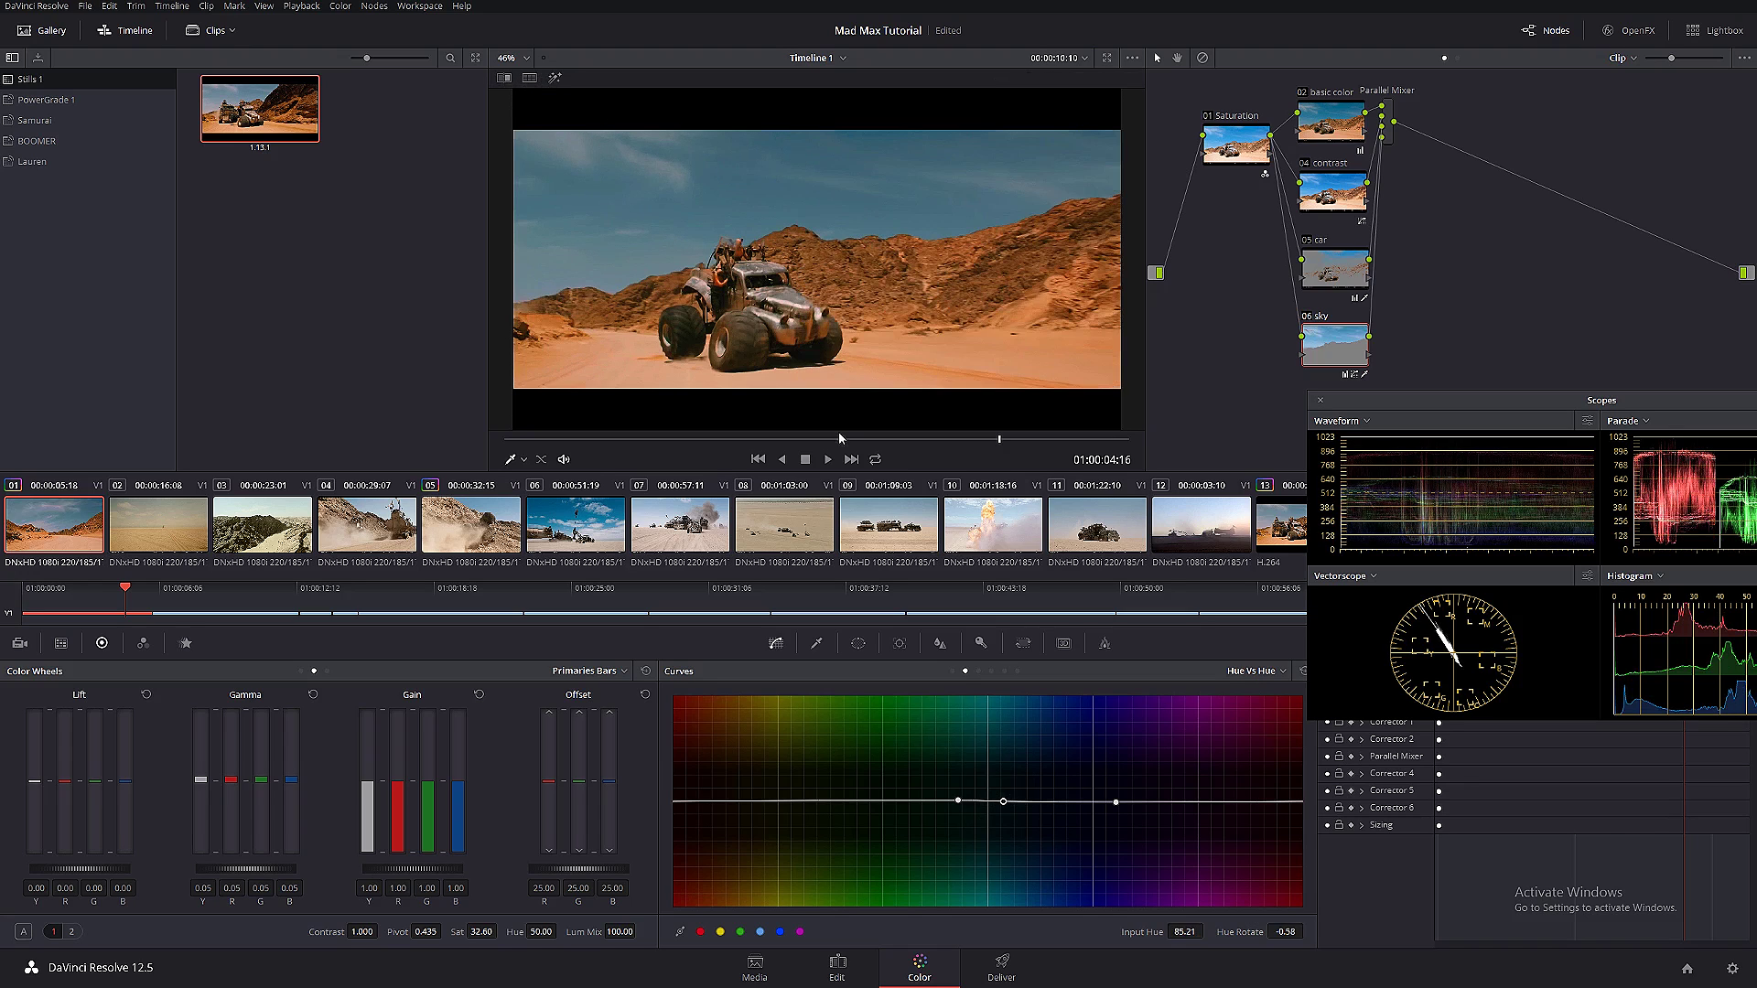
- Scrub through clip 01 and reference clip 13 to compare the graded sky and sand at several frames
left_click(779, 440)
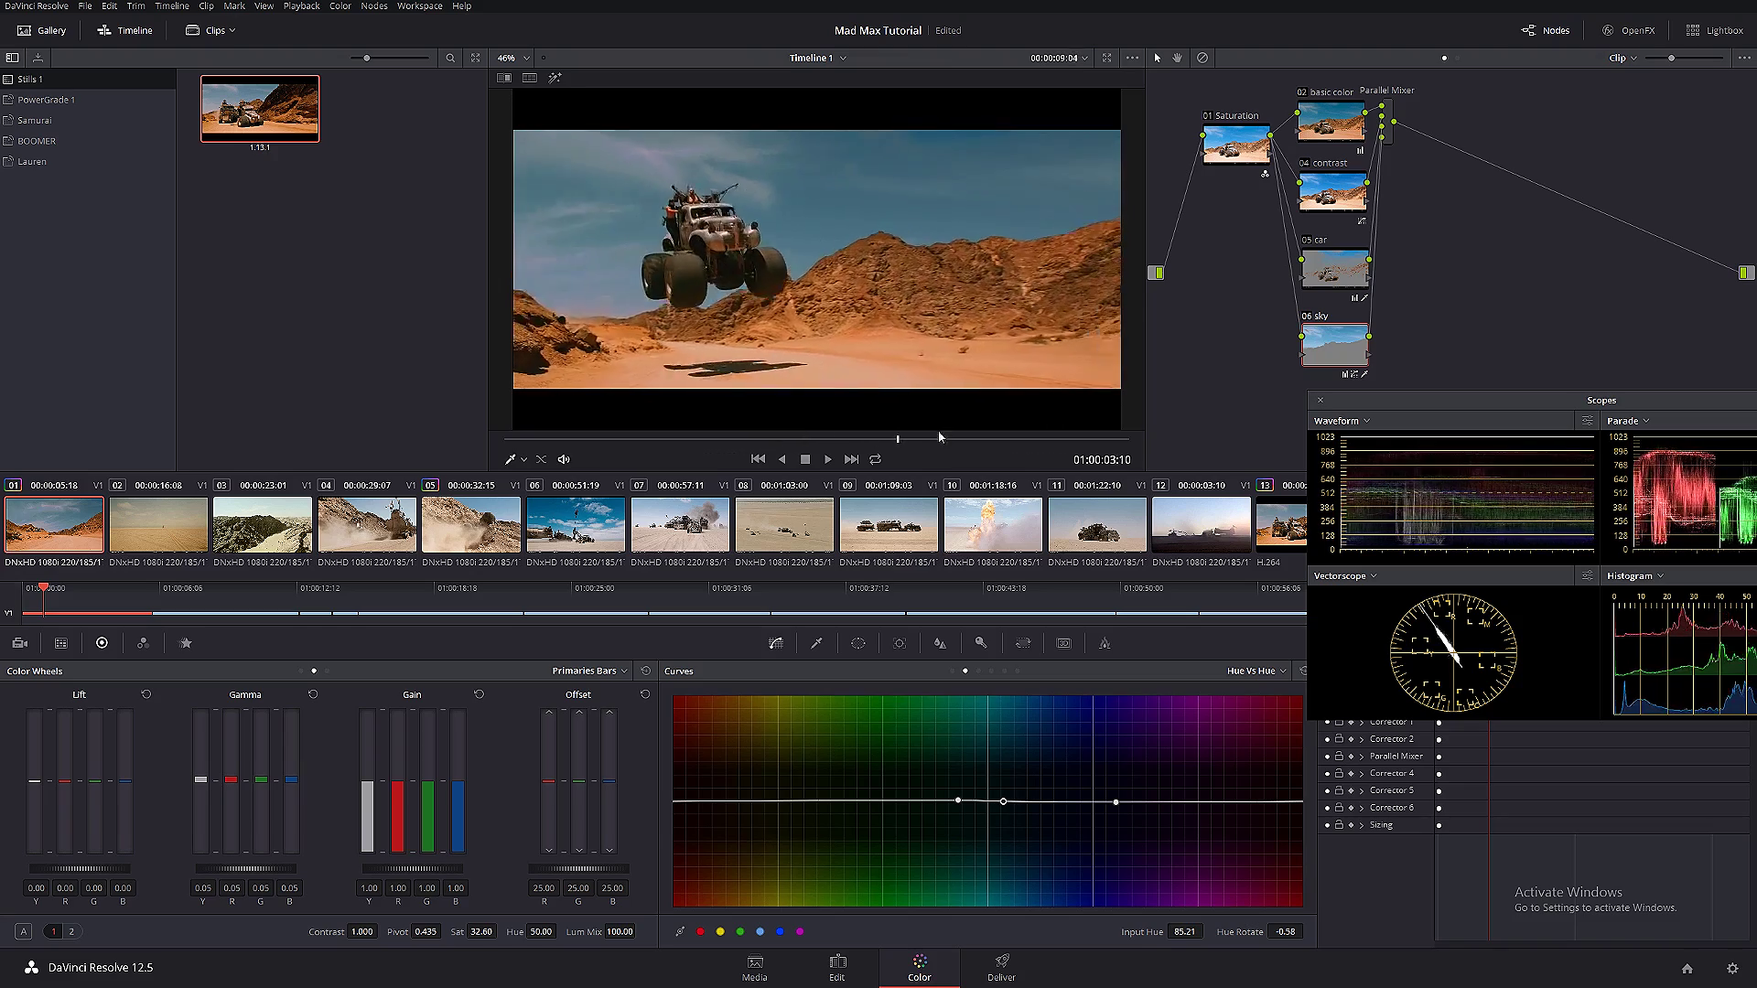
left_click_drag(1004, 440, 941, 436)
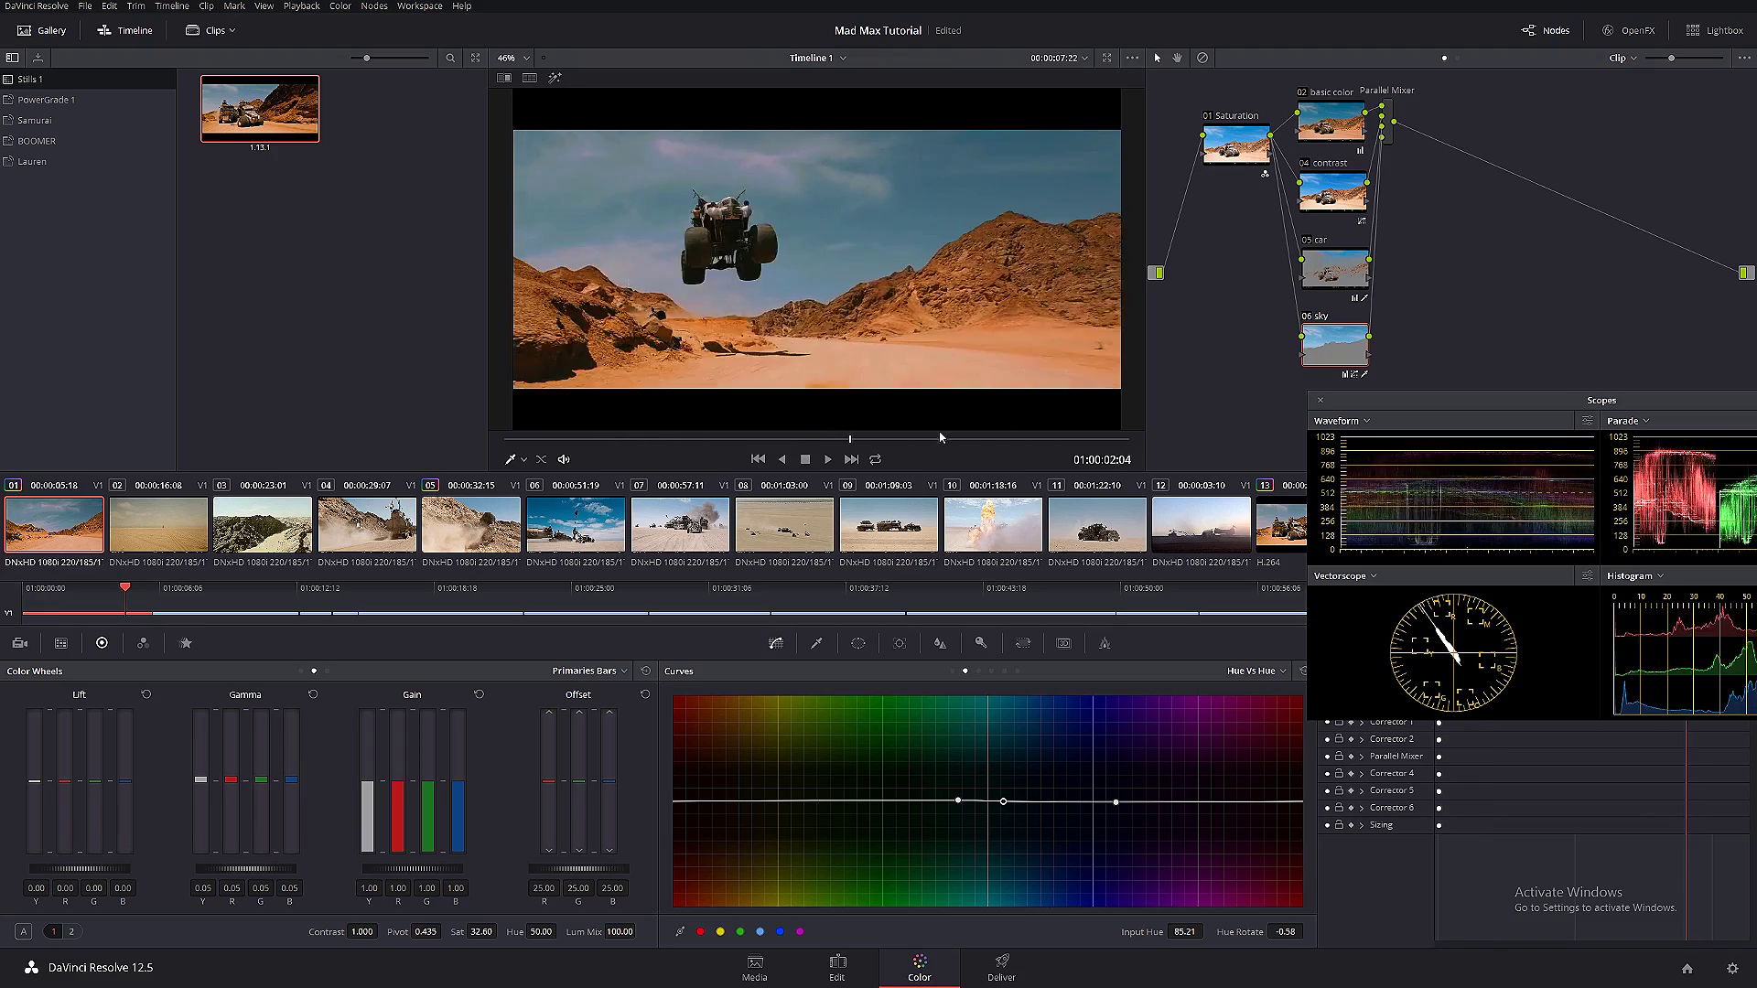
left_click(1278, 525)
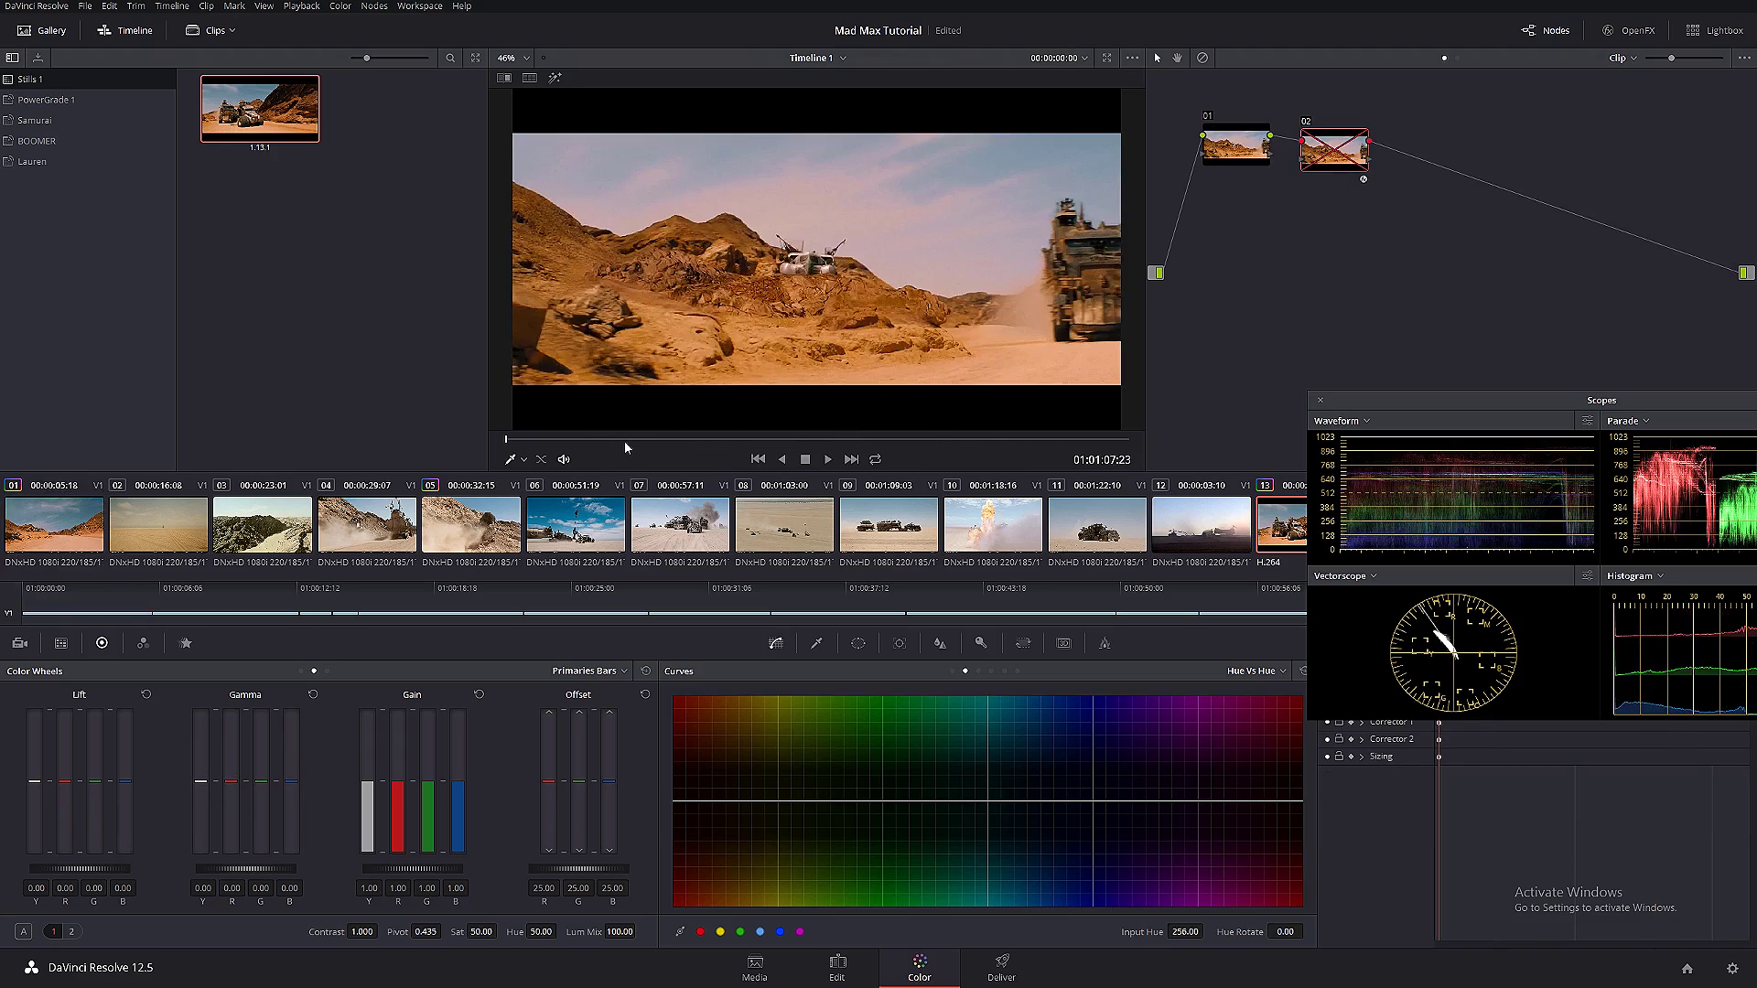
left_click_drag(625, 442, 900, 442)
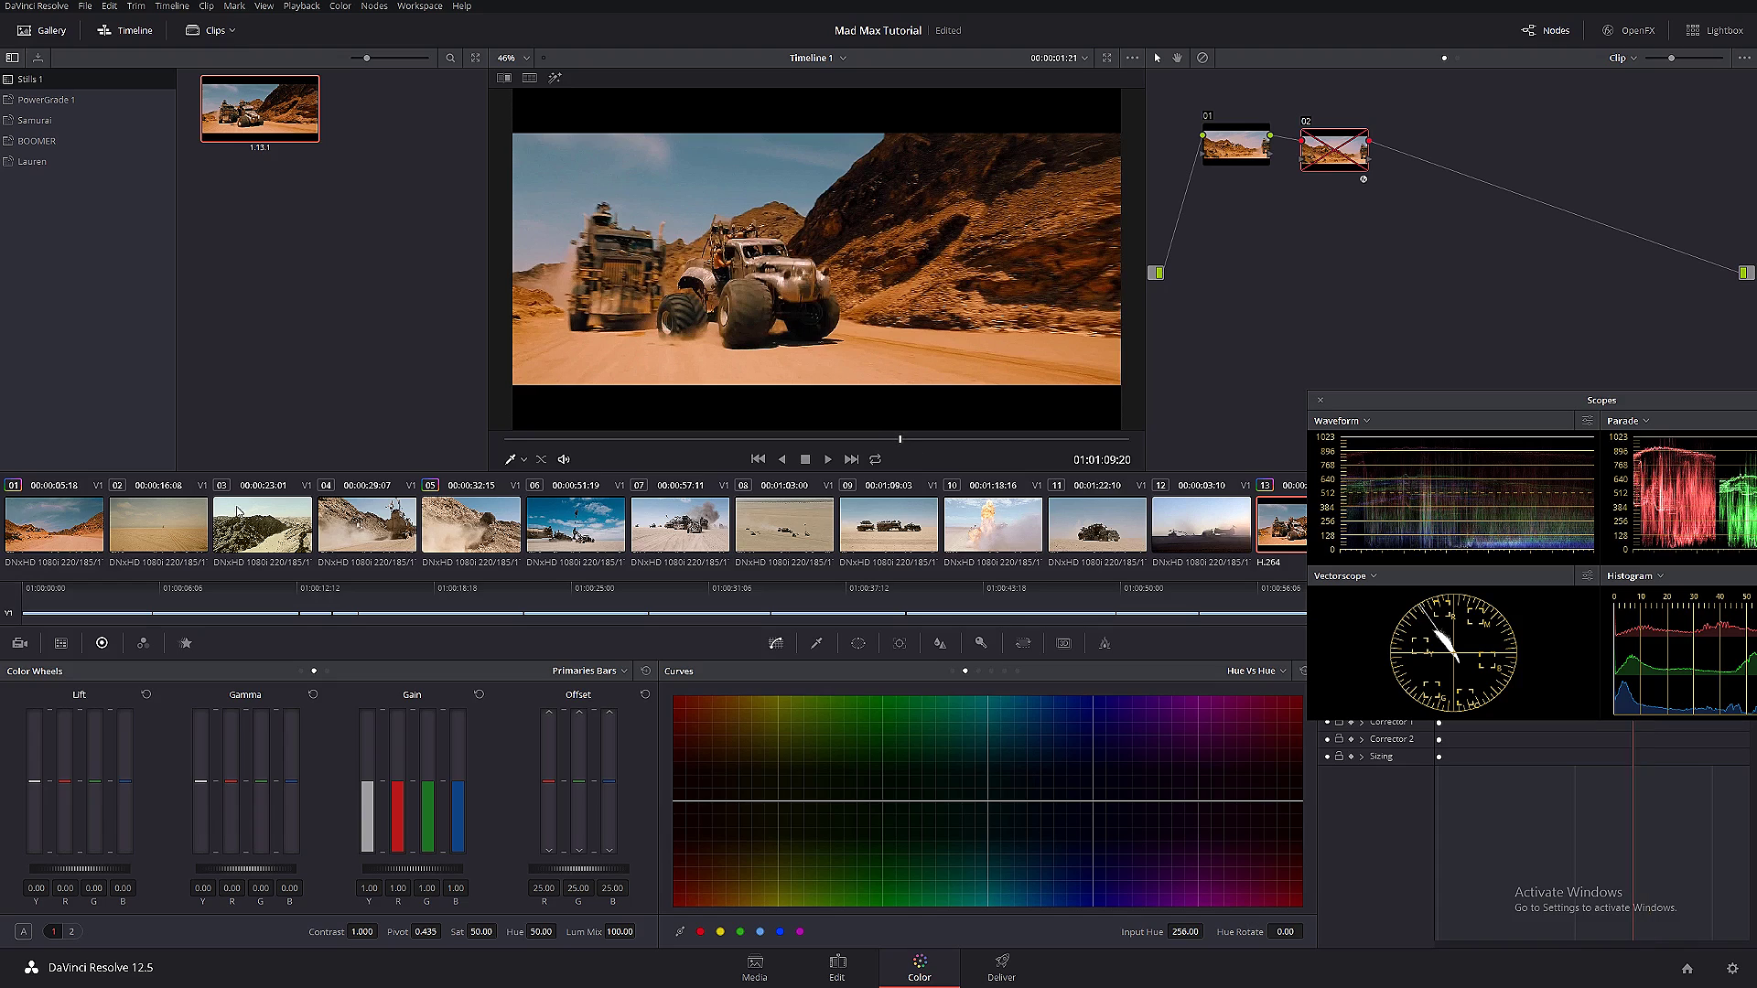
left_click(52, 521)
left_click_drag(613, 436, 818, 435)
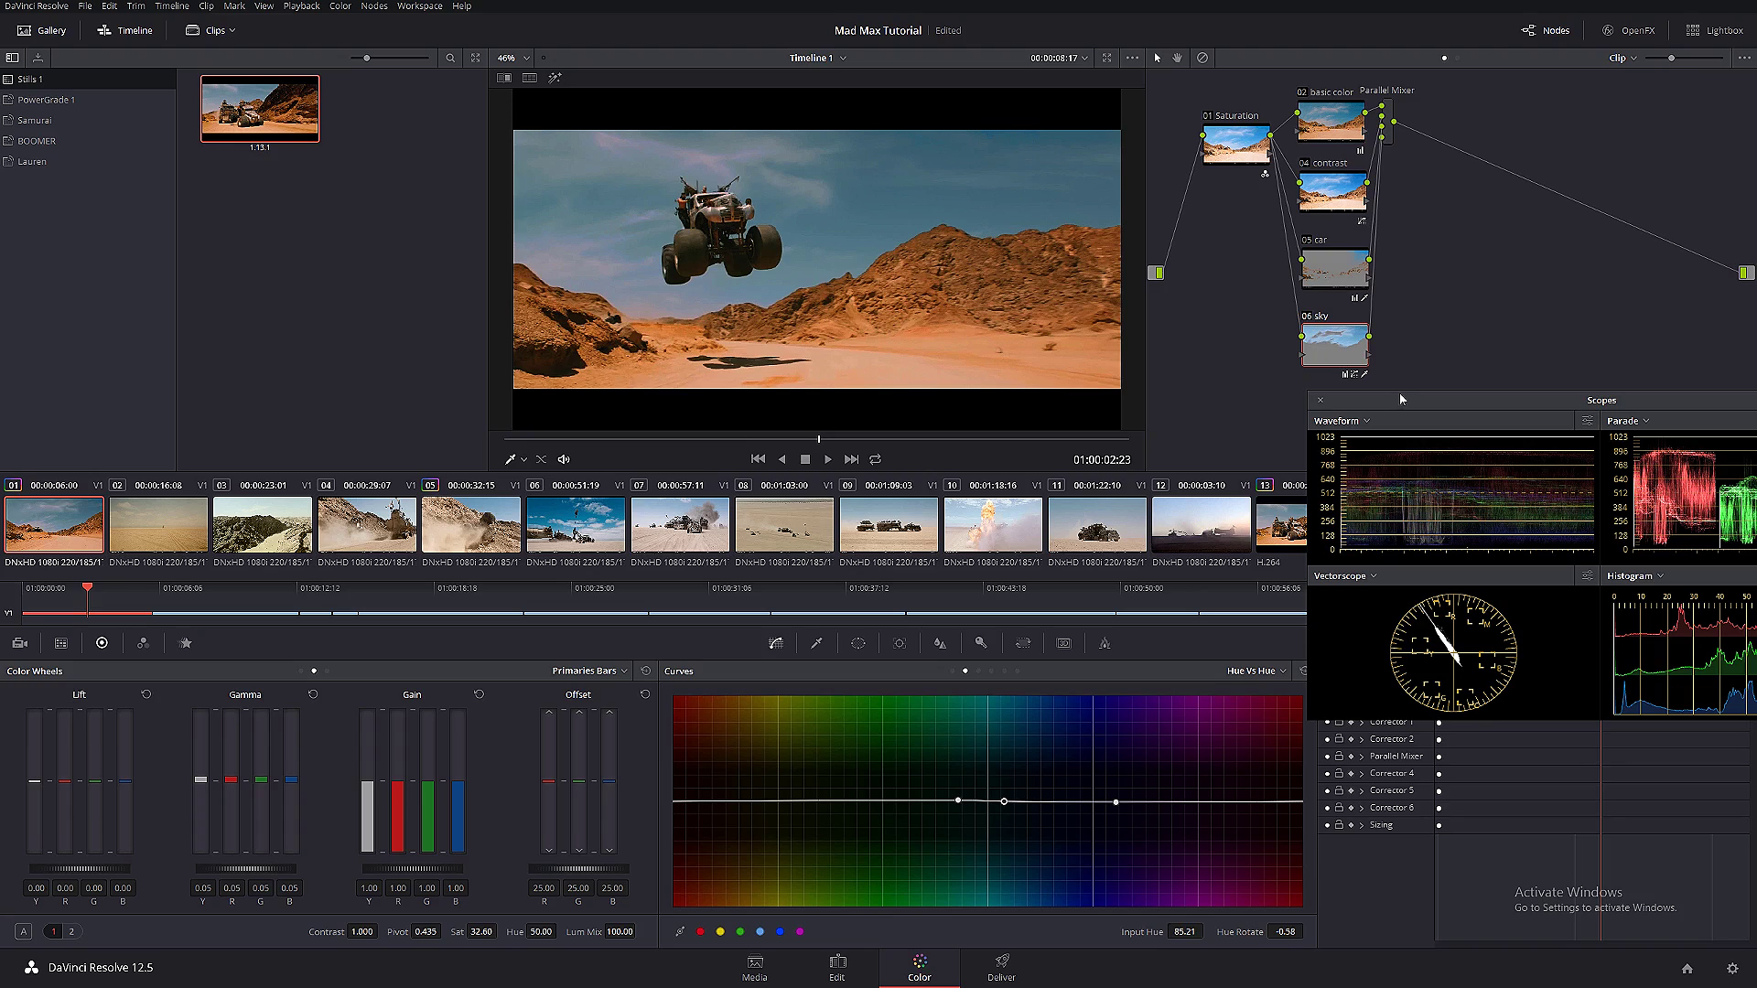
- Move the scopes clear of the node graph, add a fifth parallel node below sky and label it "pink highlight"
left_click_drag(1328, 492, 1249, 615)
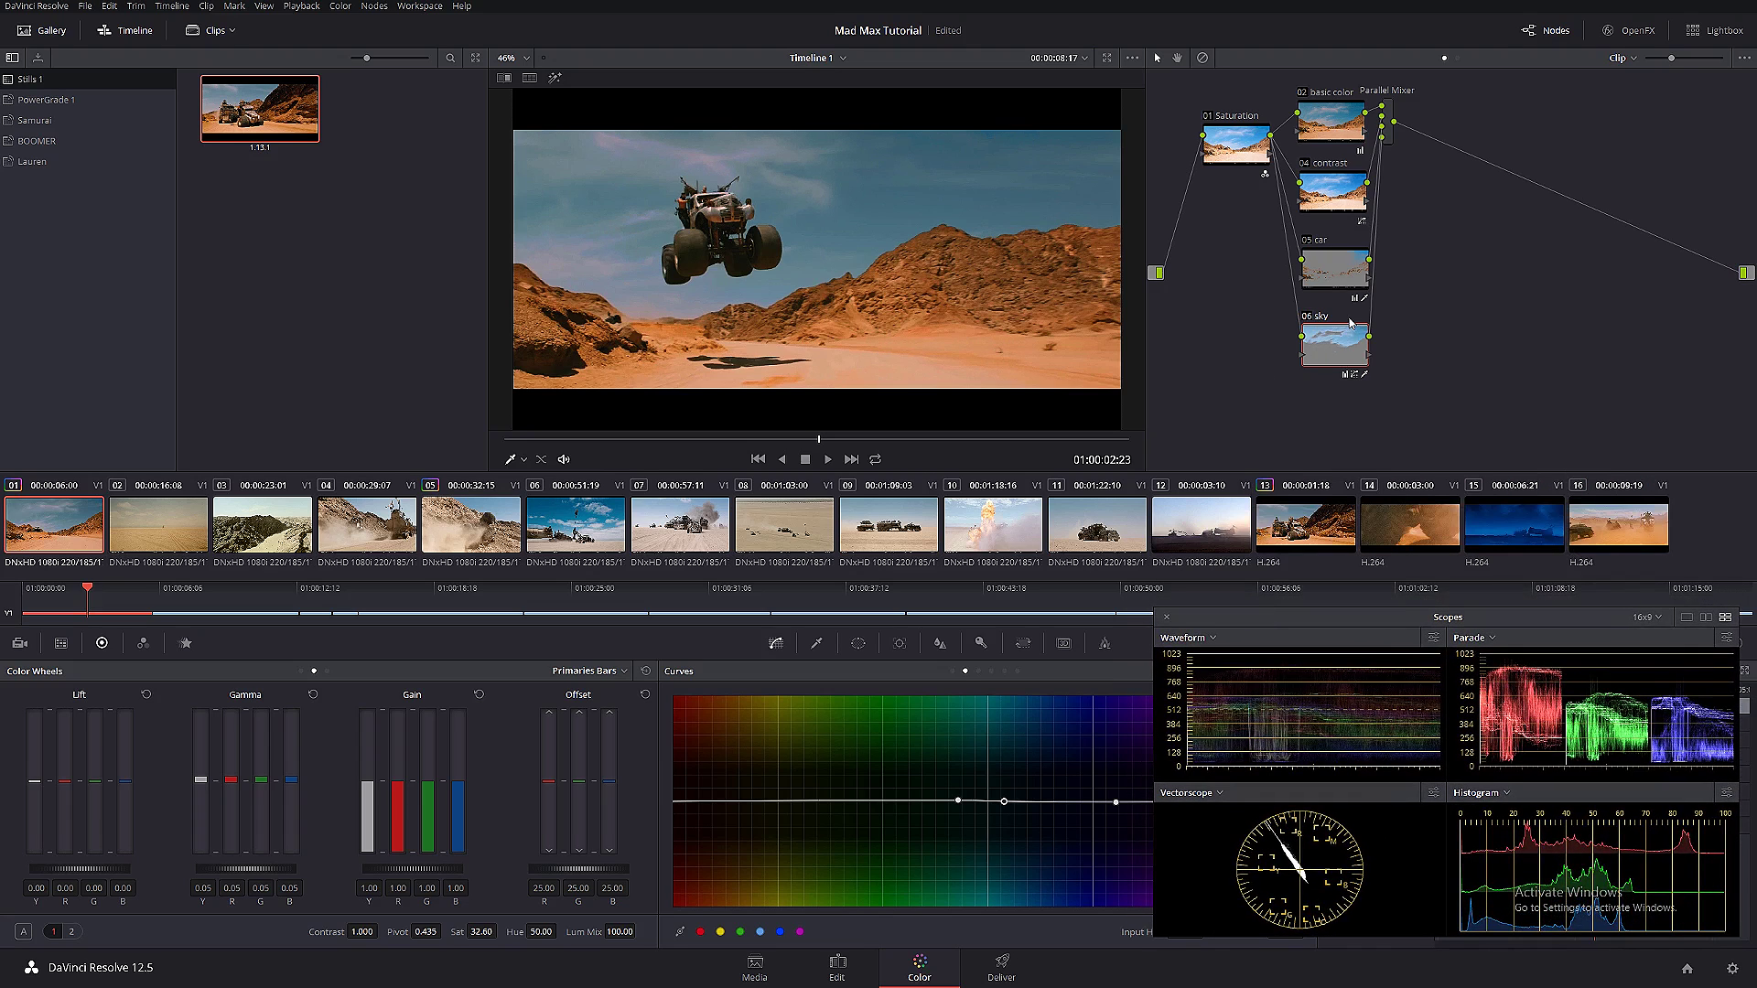
key("alt+p")
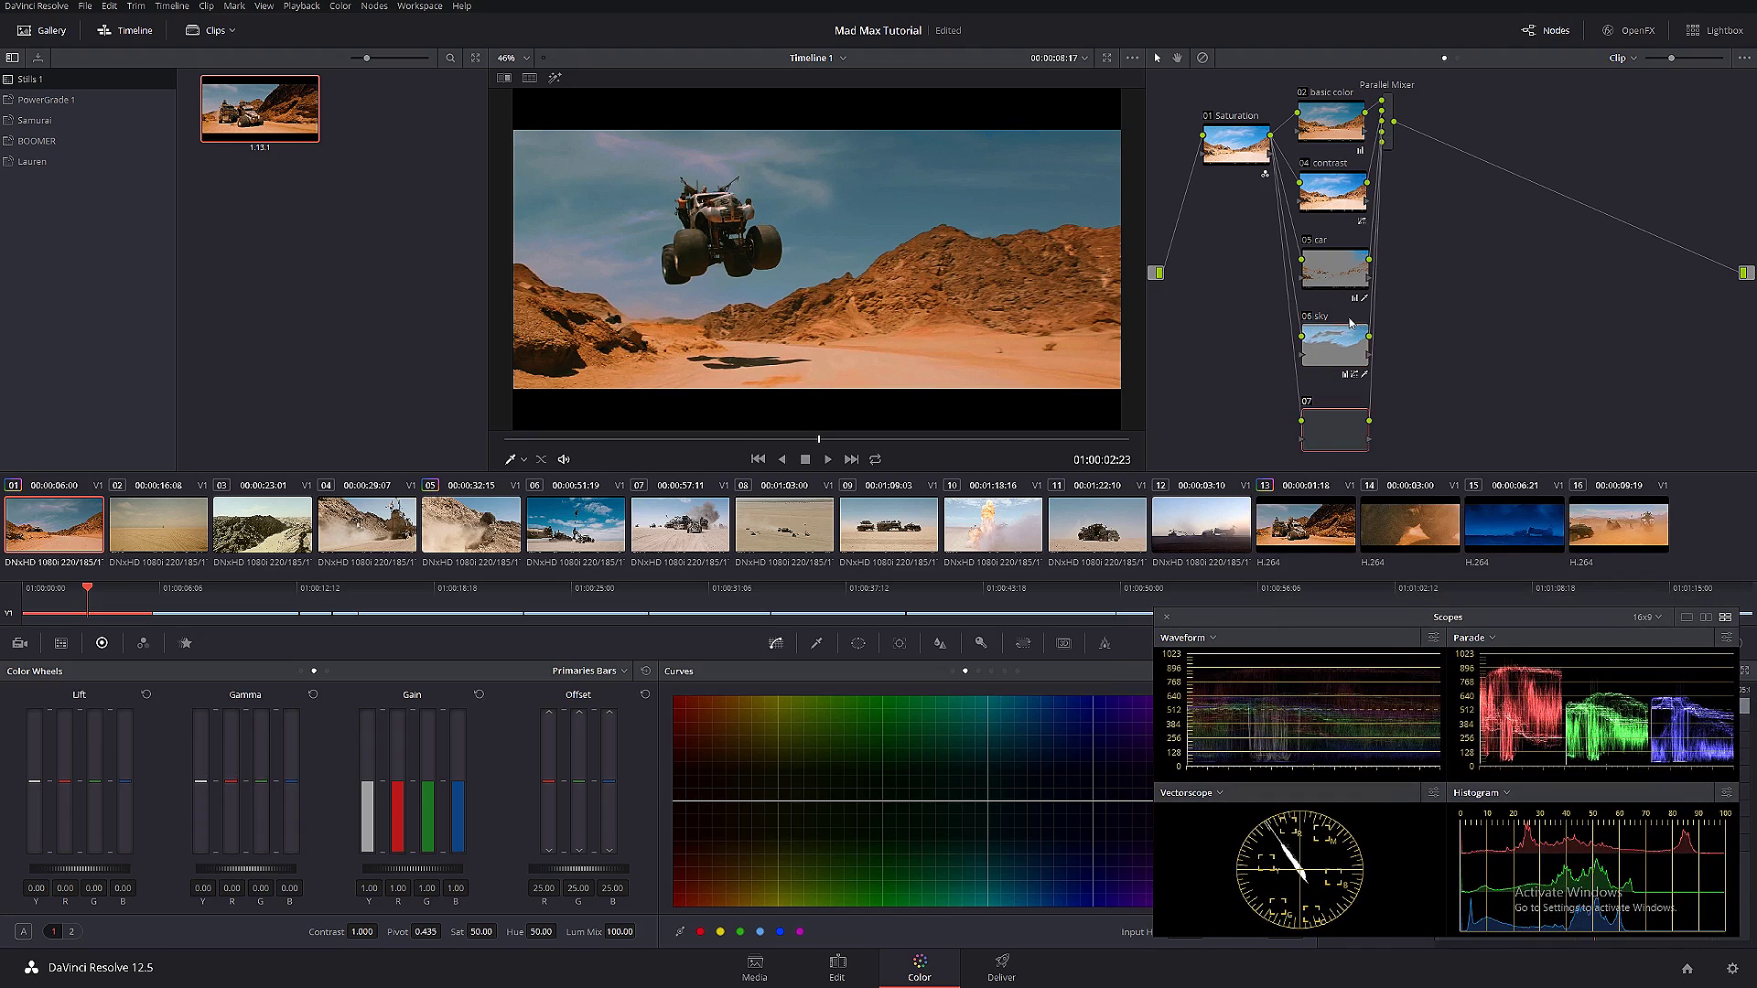
right_click(1324, 427)
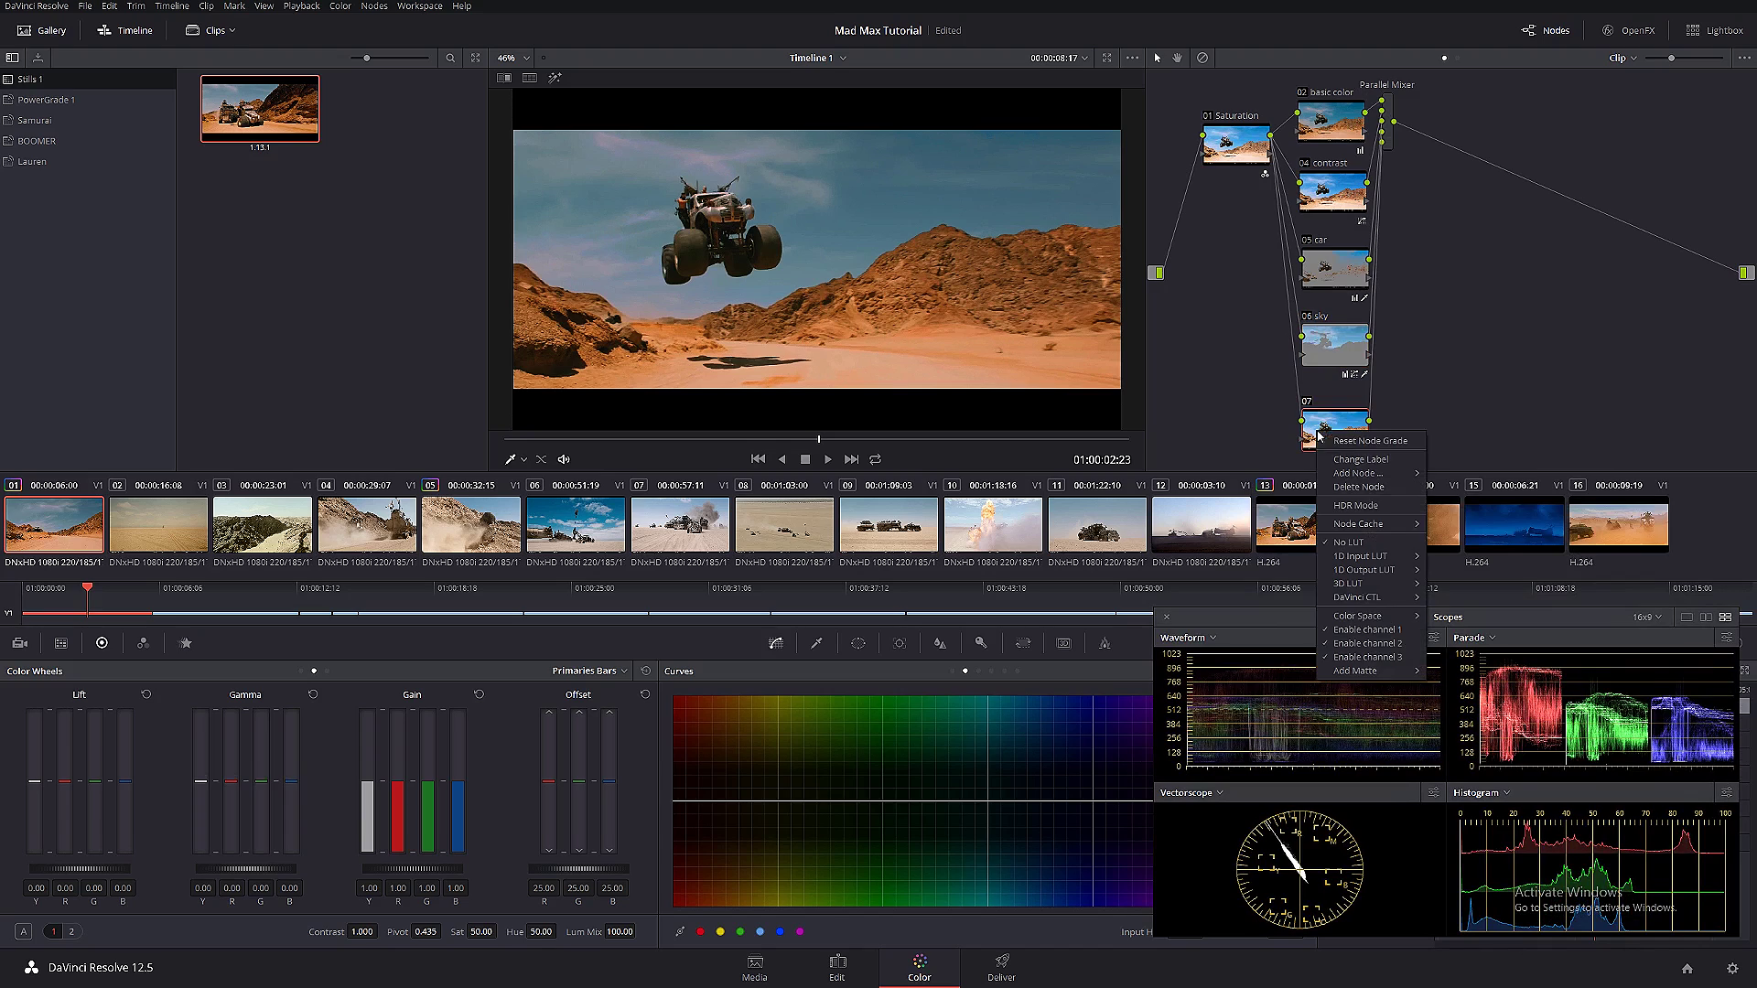
left_click(1379, 452)
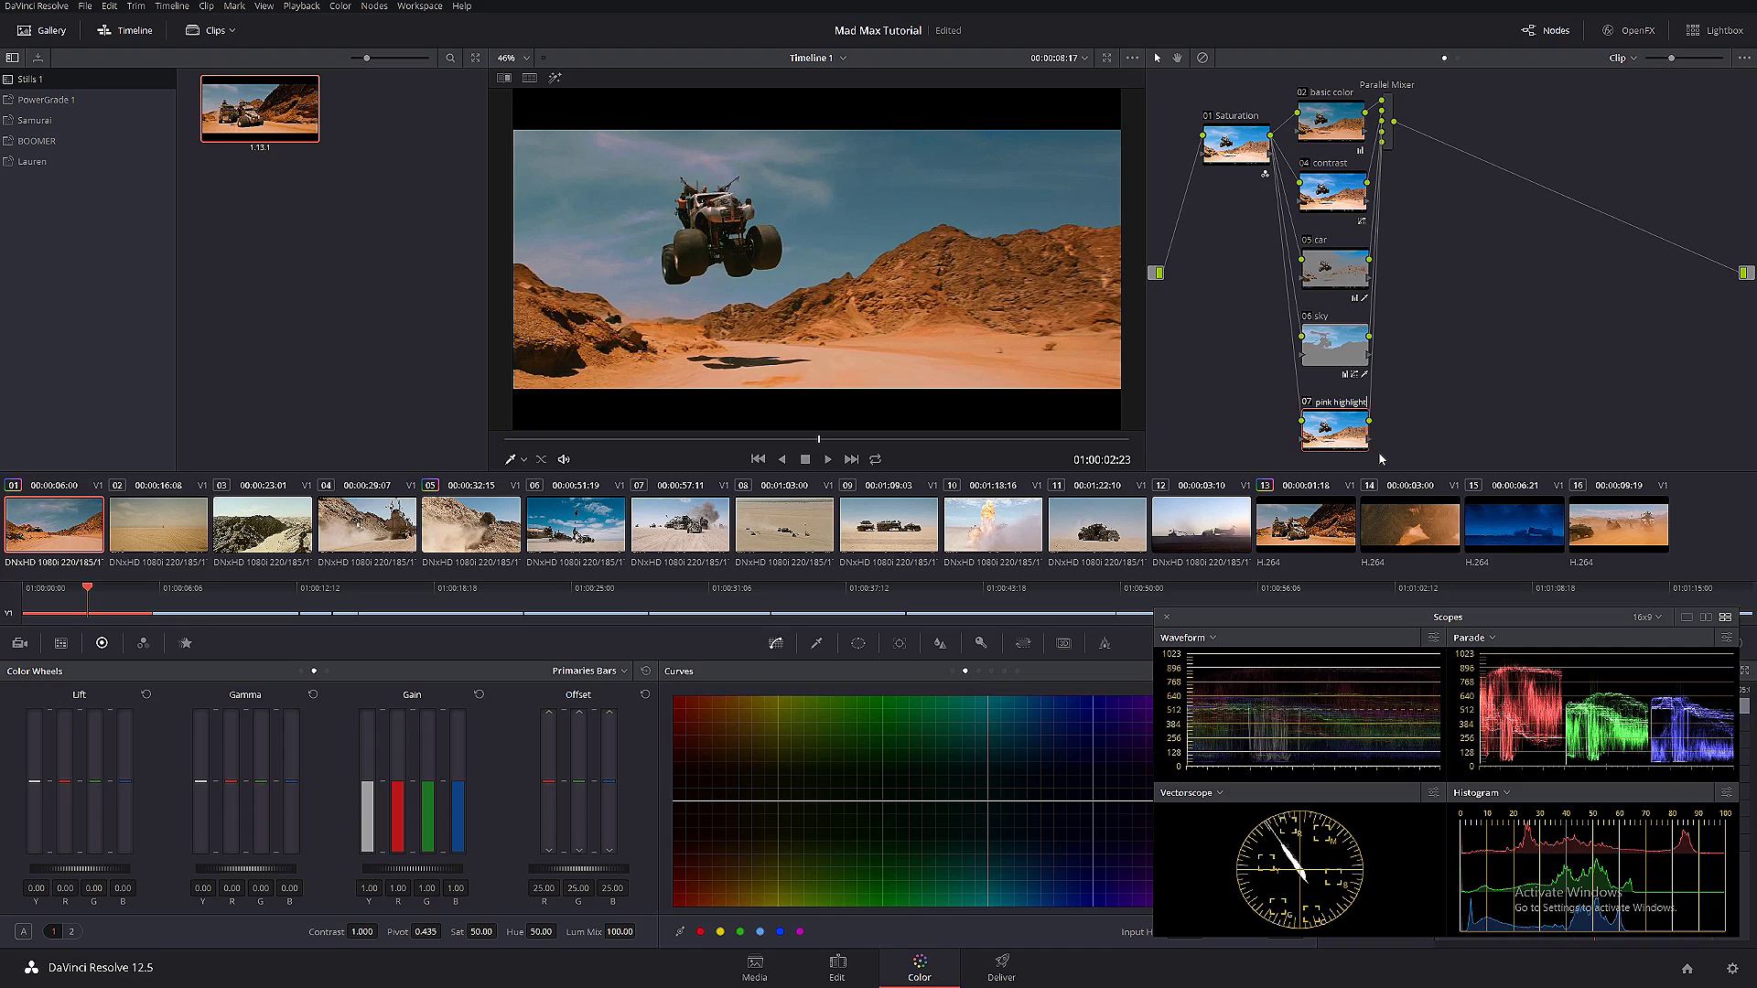
key("Return")
- Qualify the pink highlight node by luminance only with a low limit of 69.2, and highlight the selection
left_click(817, 643)
left_click(991, 671)
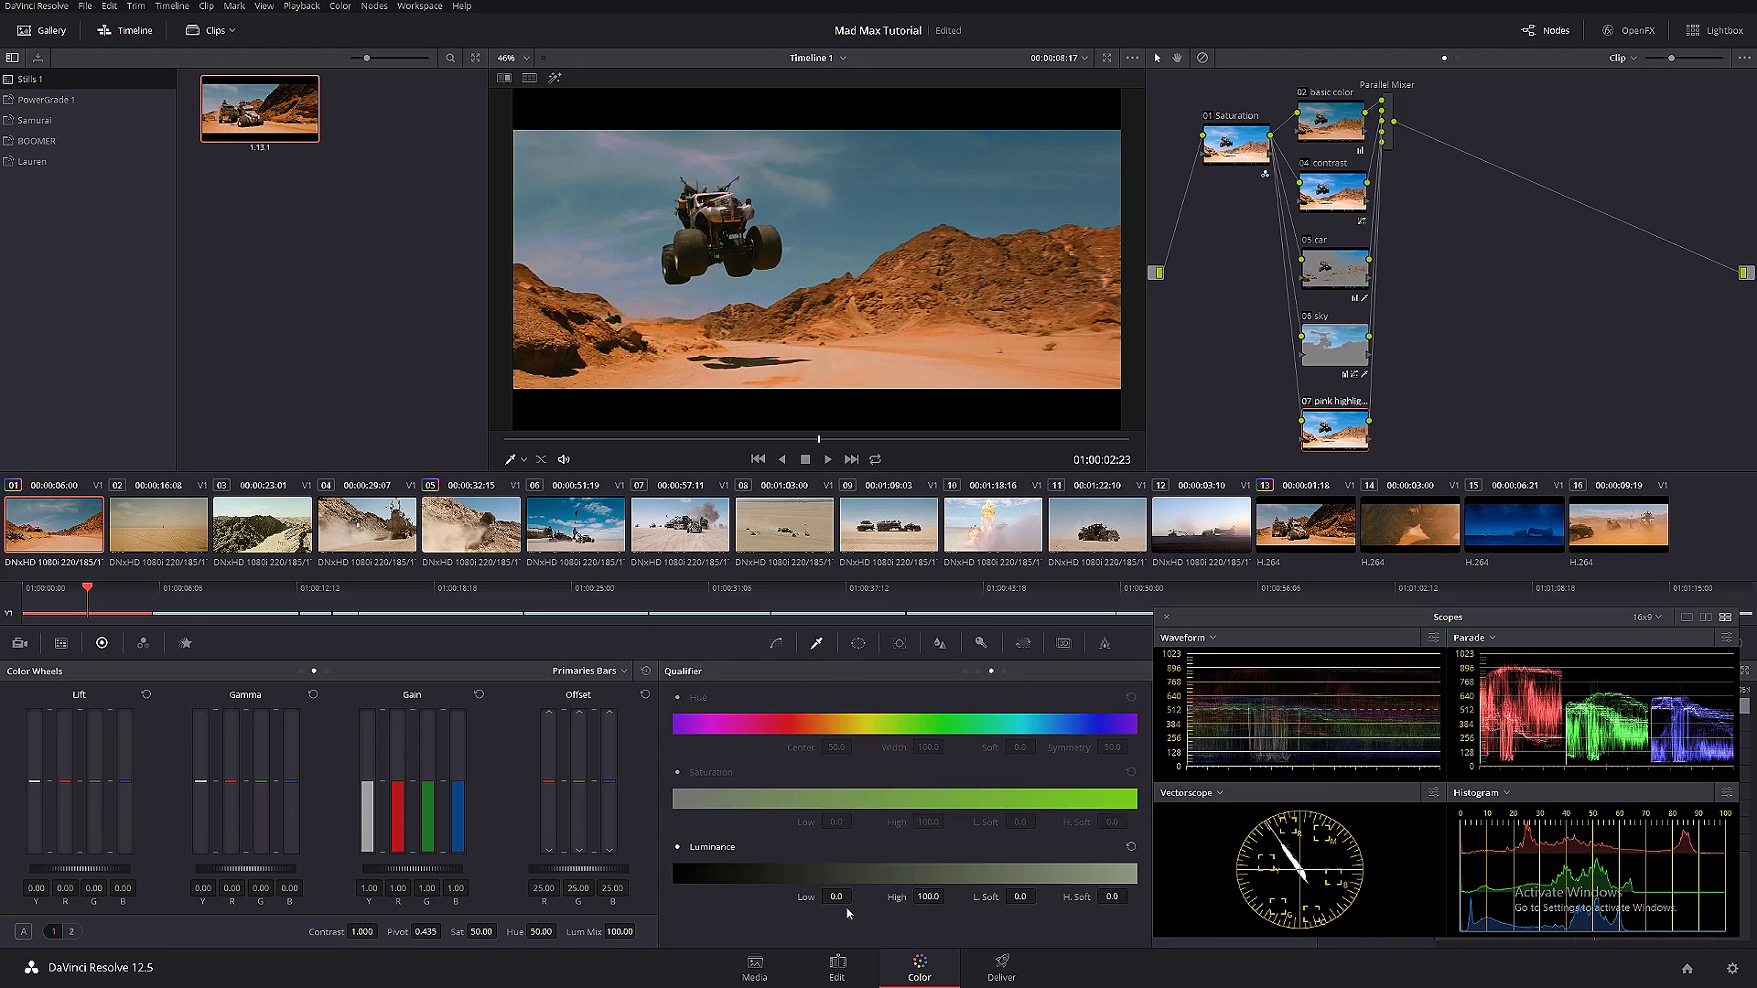
left_click_drag(674, 874, 960, 874)
left_click(555, 78)
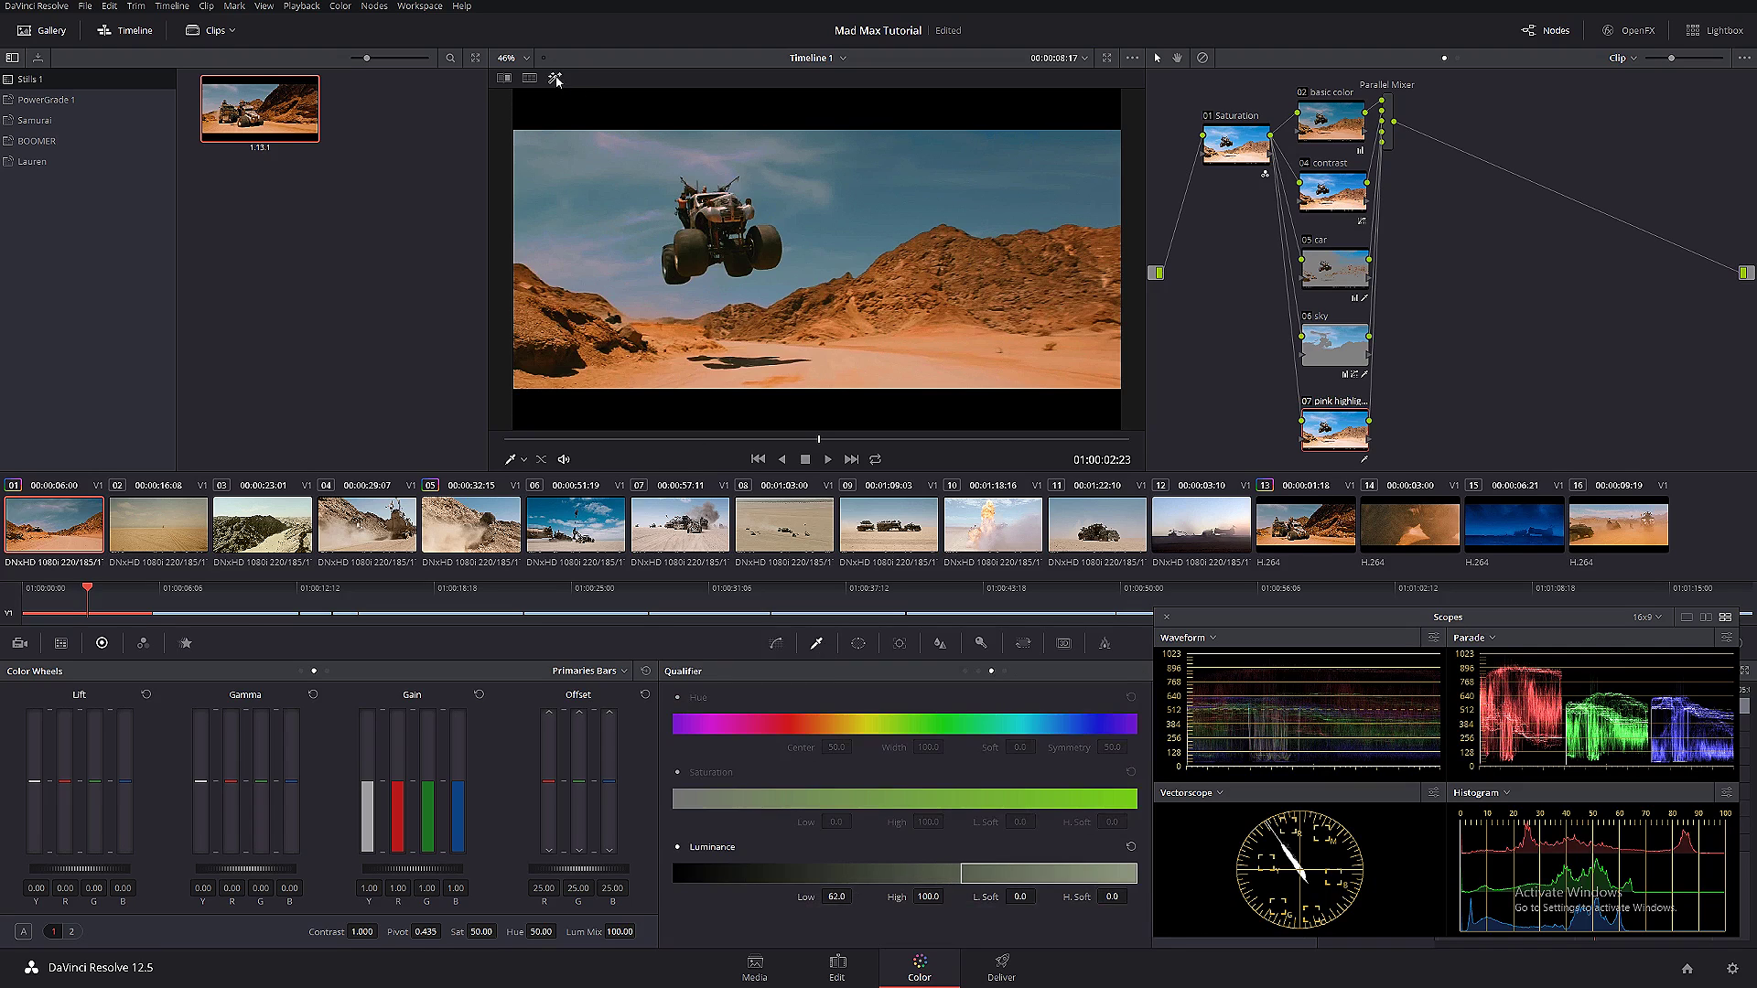
mouse_move(836, 897)
left_mouse_down()
mouse_move(881, 896)
mouse_move(859, 896)
left_mouse_up()
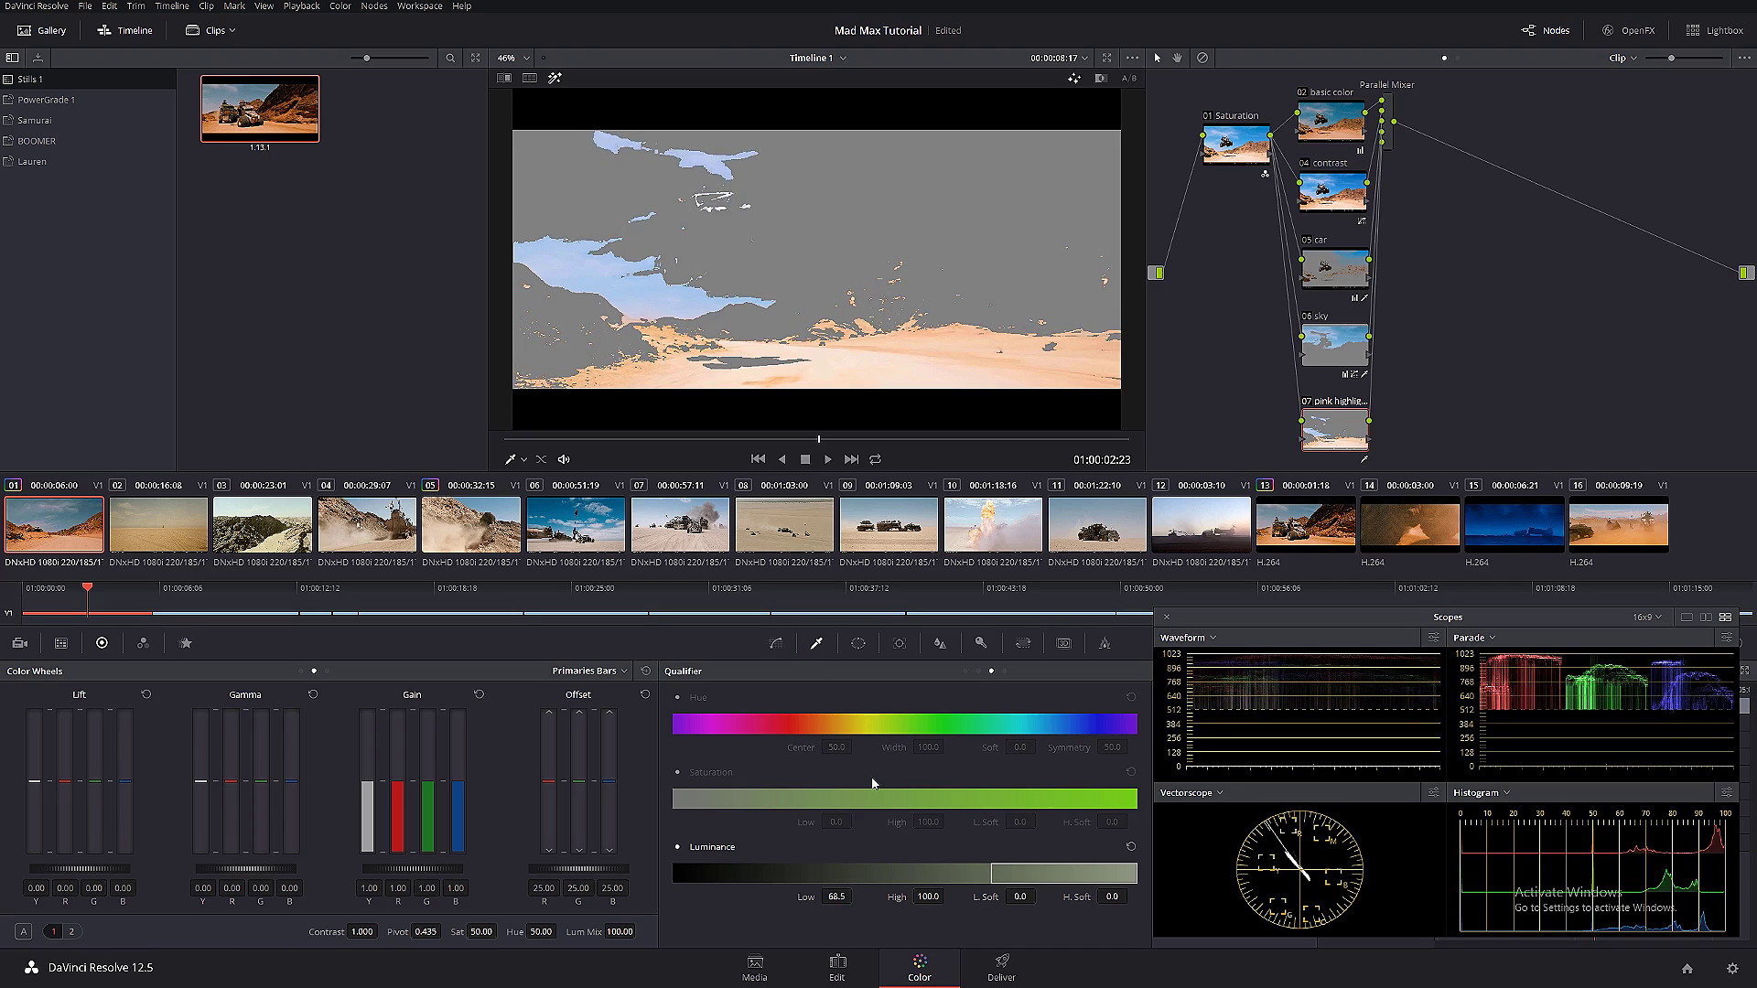
left_click_drag(855, 896, 856, 895)
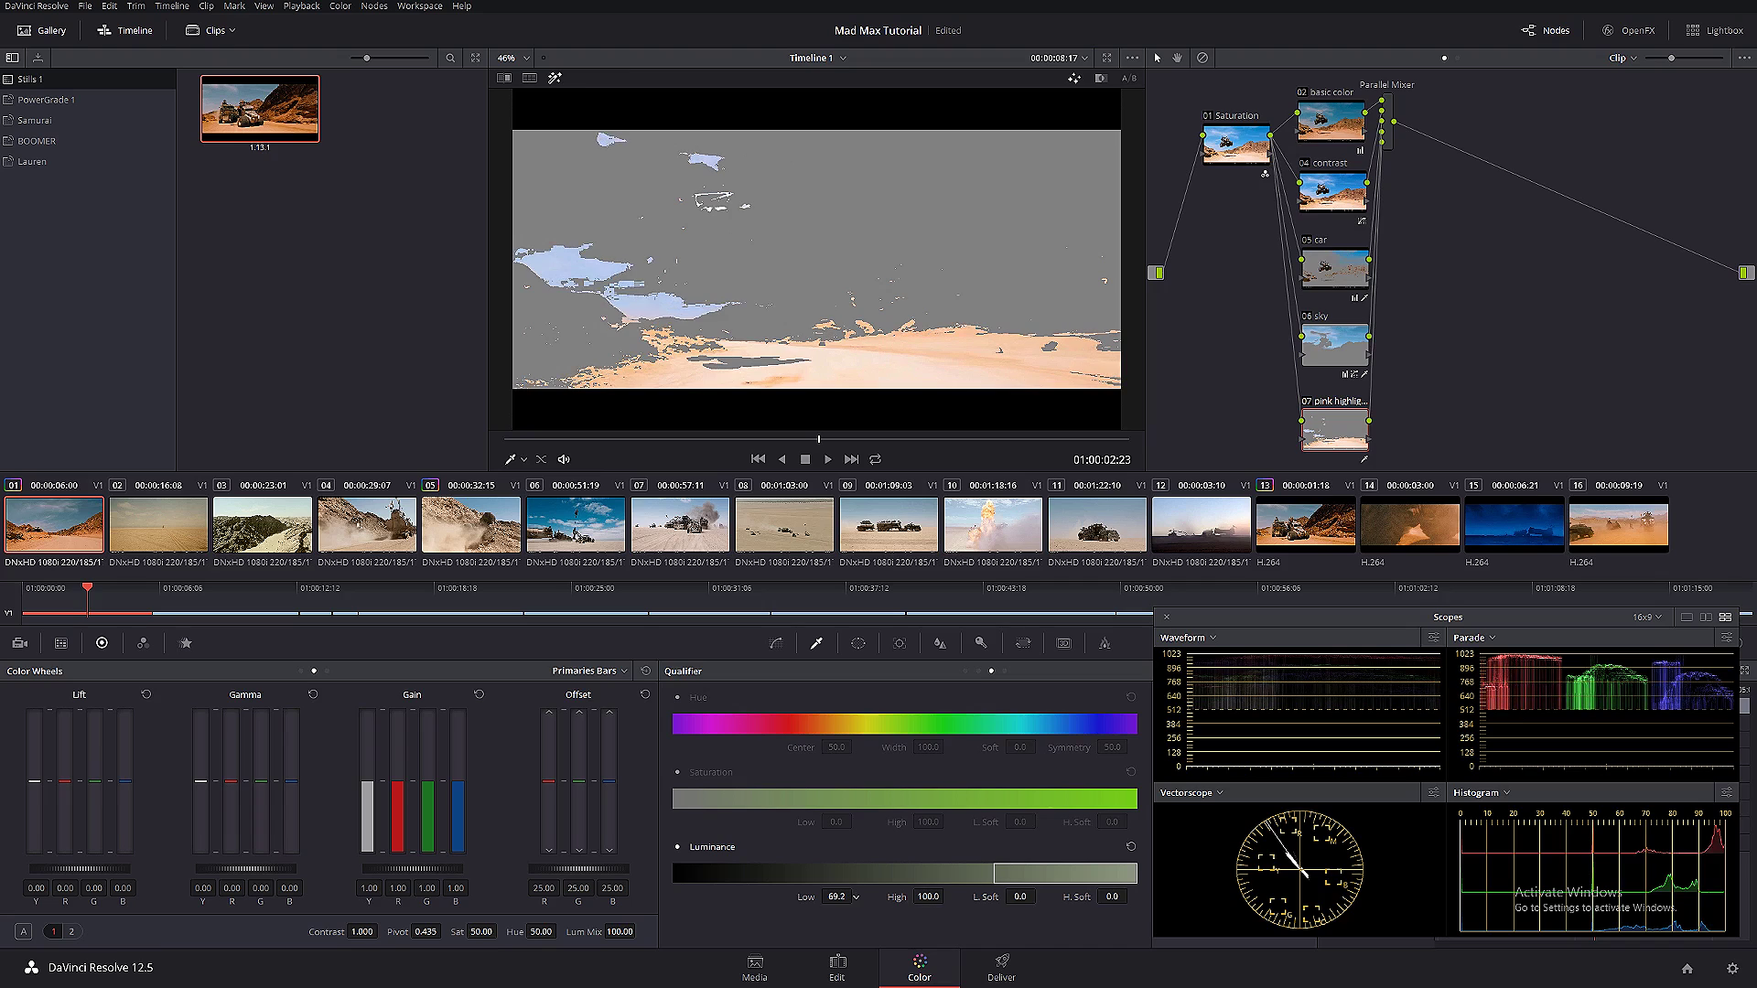
- Set the luminance low softness to 8.2 and add a rectangular window widened across the frame with aspect 93.10
left_click_drag(1021, 897, 1038, 896)
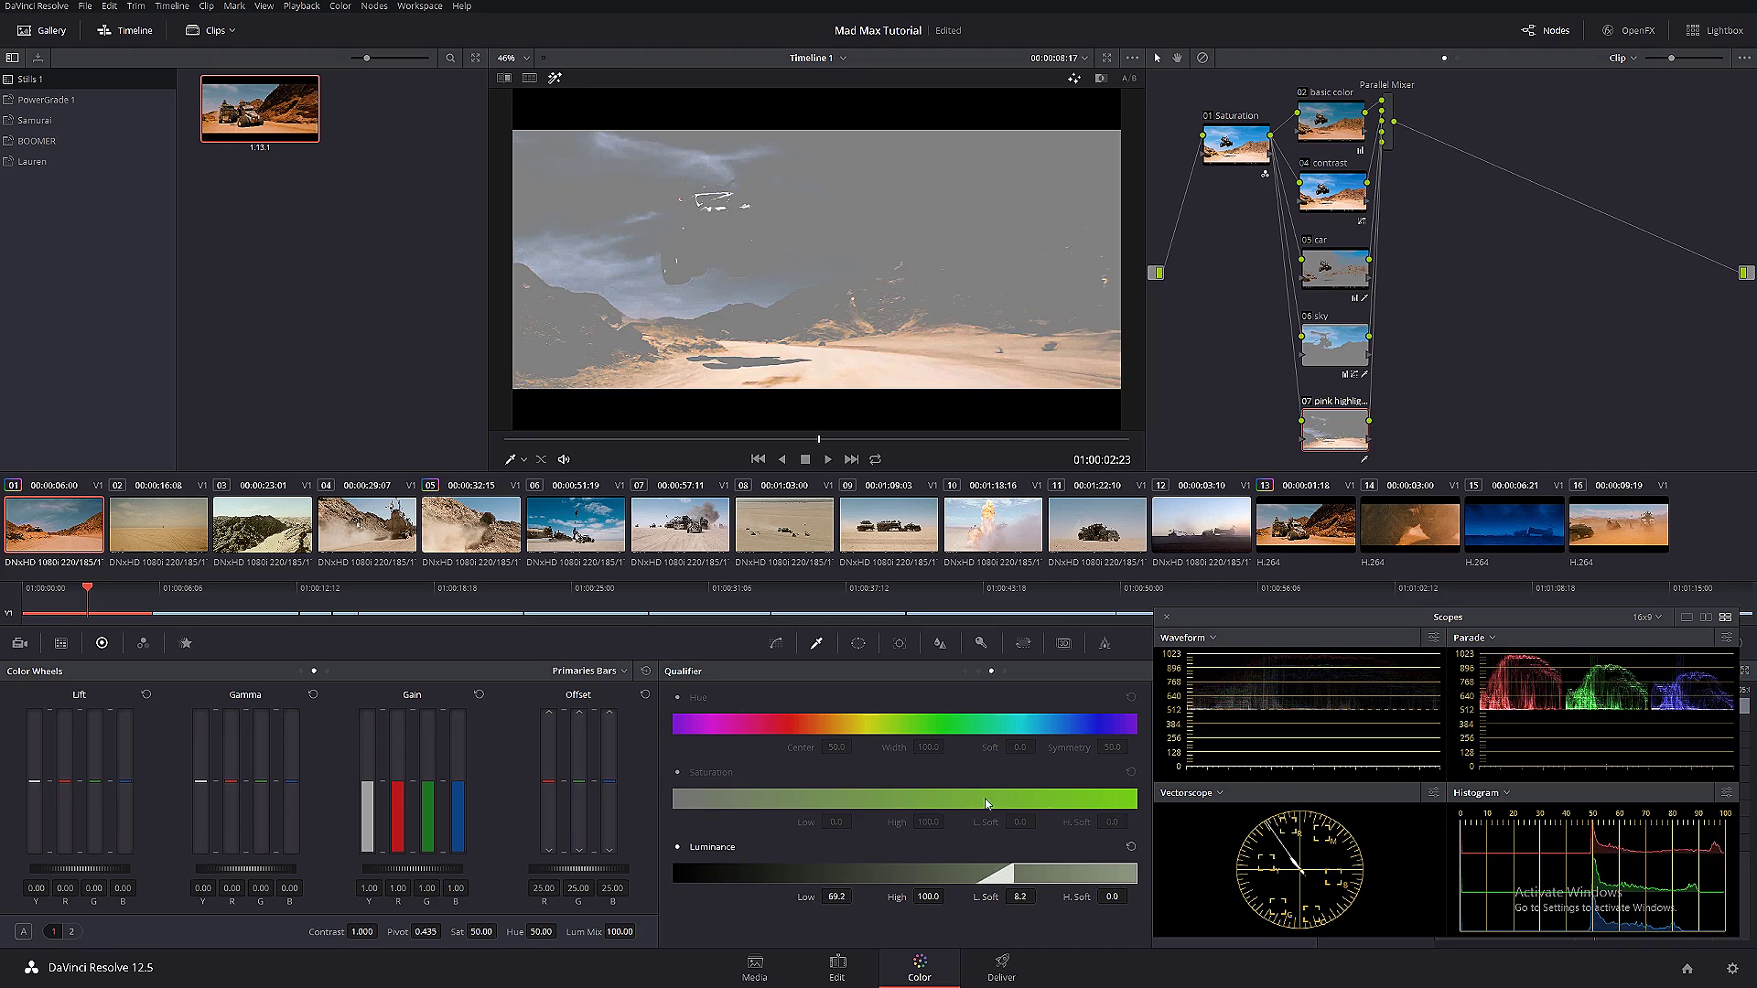
left_click(857, 644)
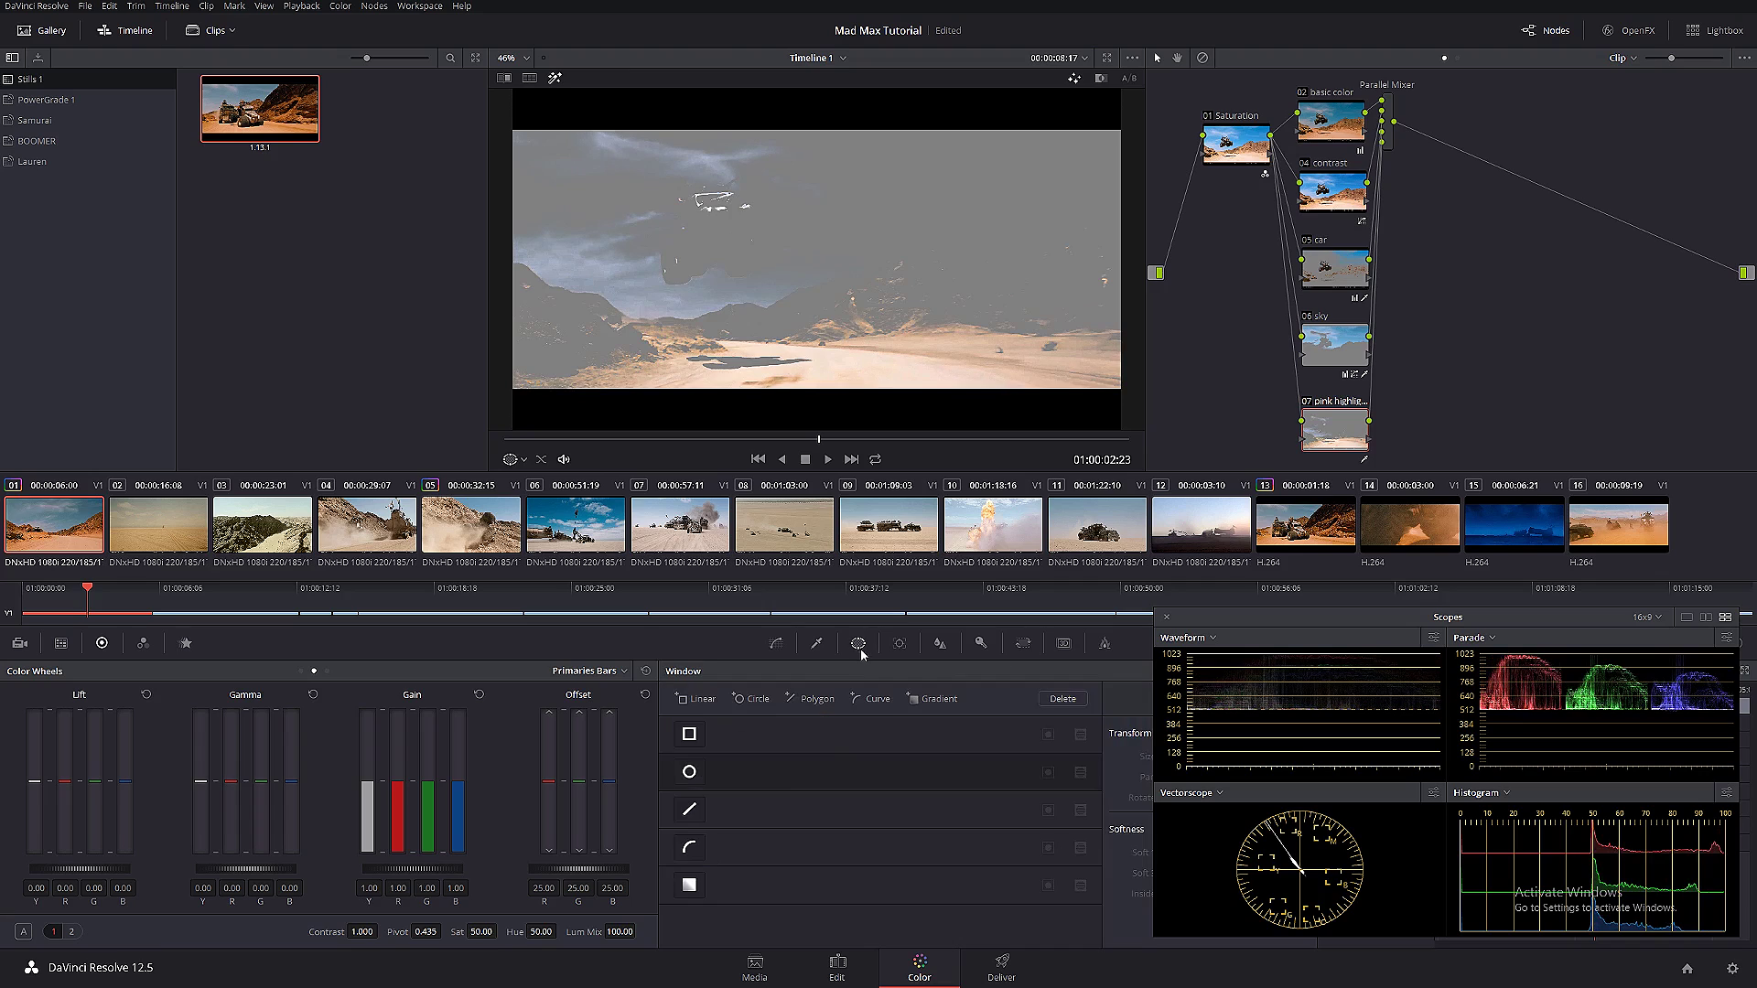
left_click(689, 733)
left_click_drag(846, 261, 915, 272)
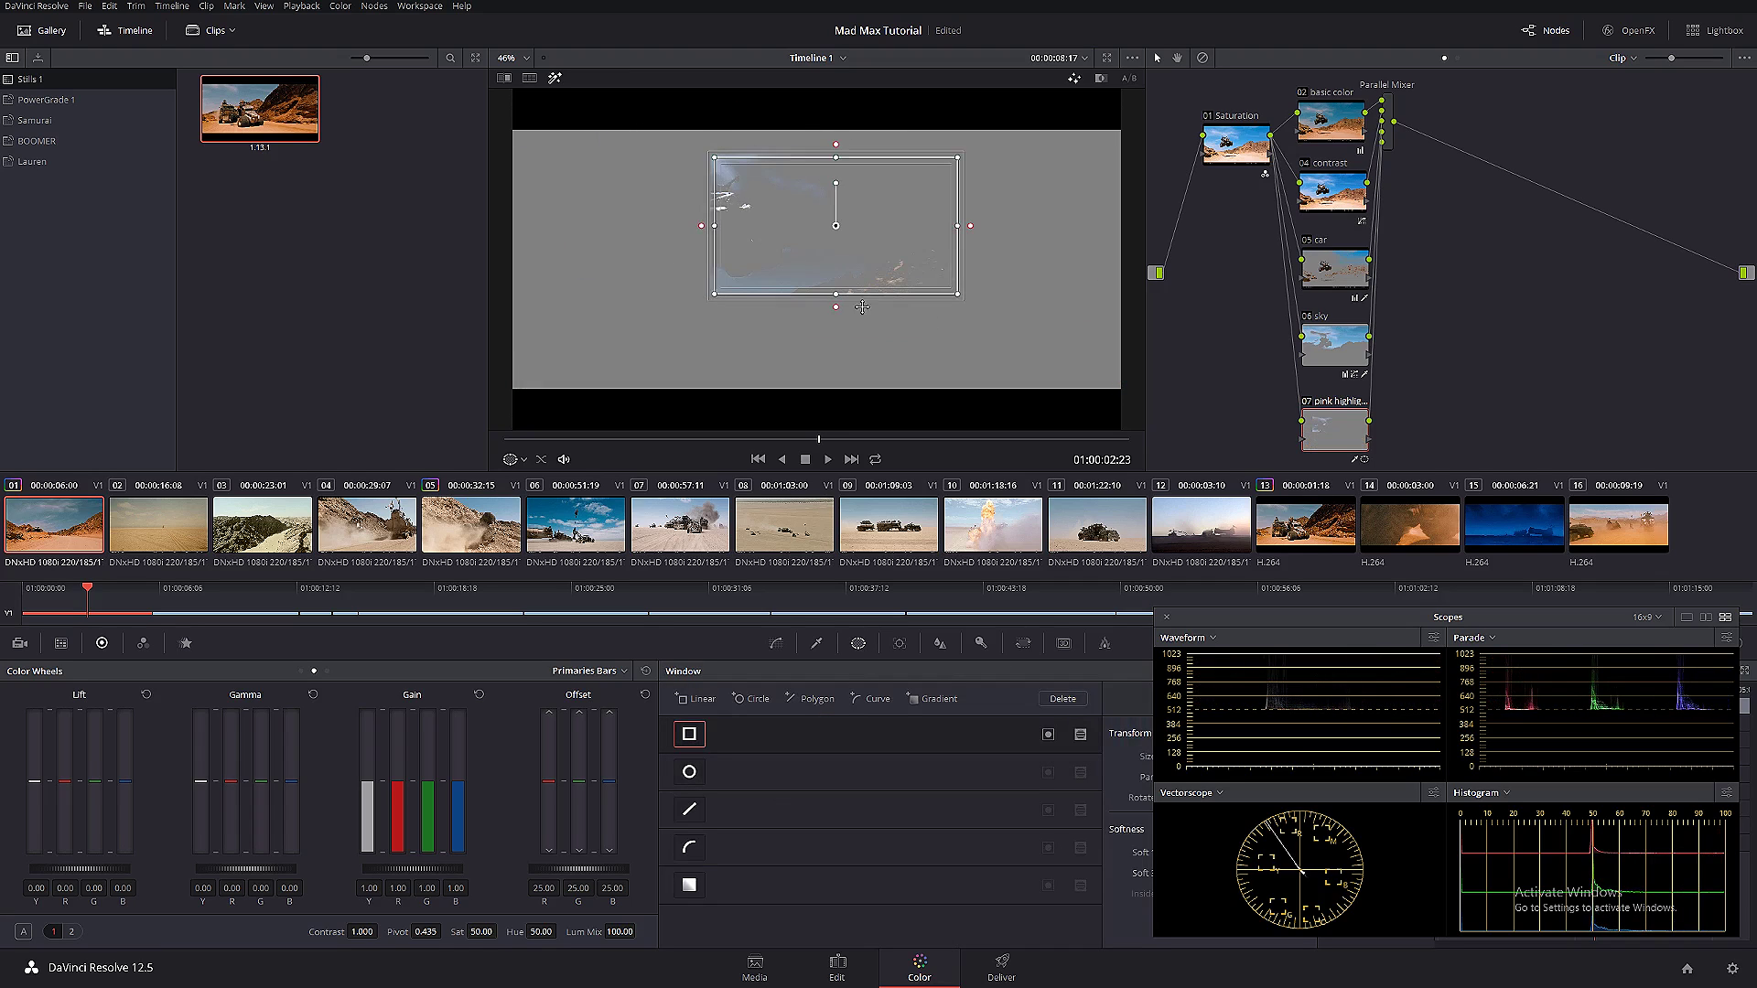
left_click_drag(1271, 617, 1452, 628)
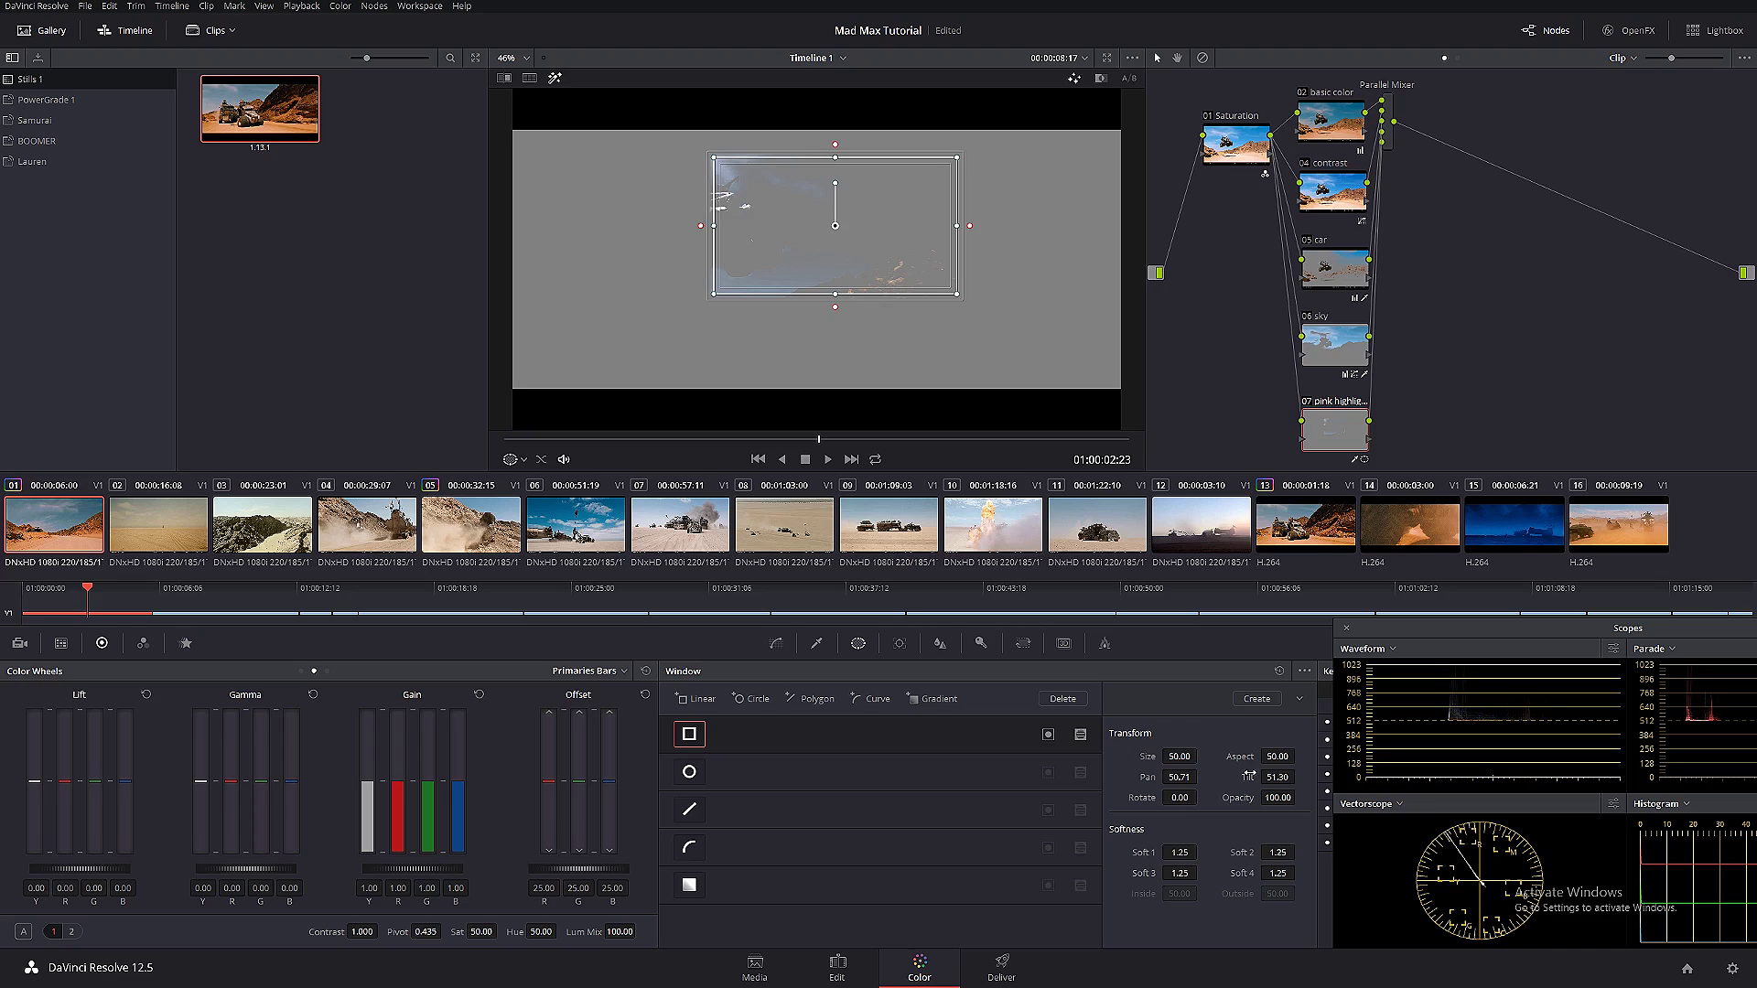
left_click_drag(1272, 758, 1668, 758)
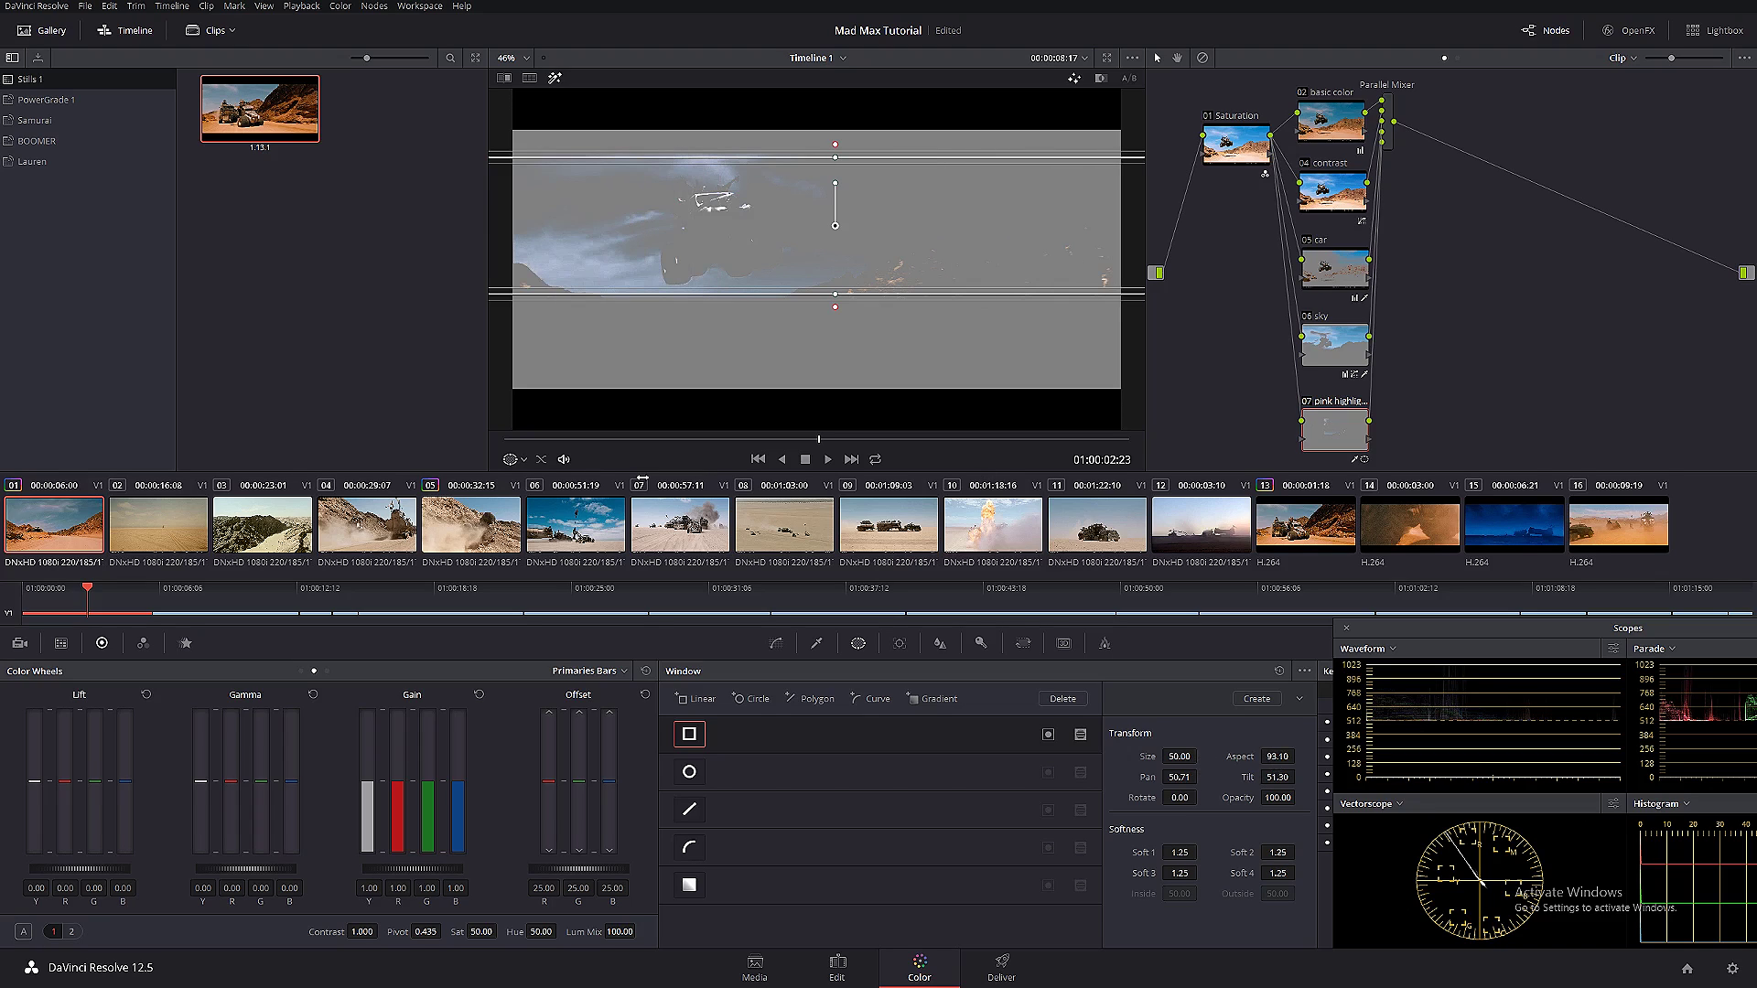
- Extend the window's upper edge above the picture, align its lower edge near the horizon, and set Soft 2 to 5.36
left_click_drag(834, 158, 835, 100)
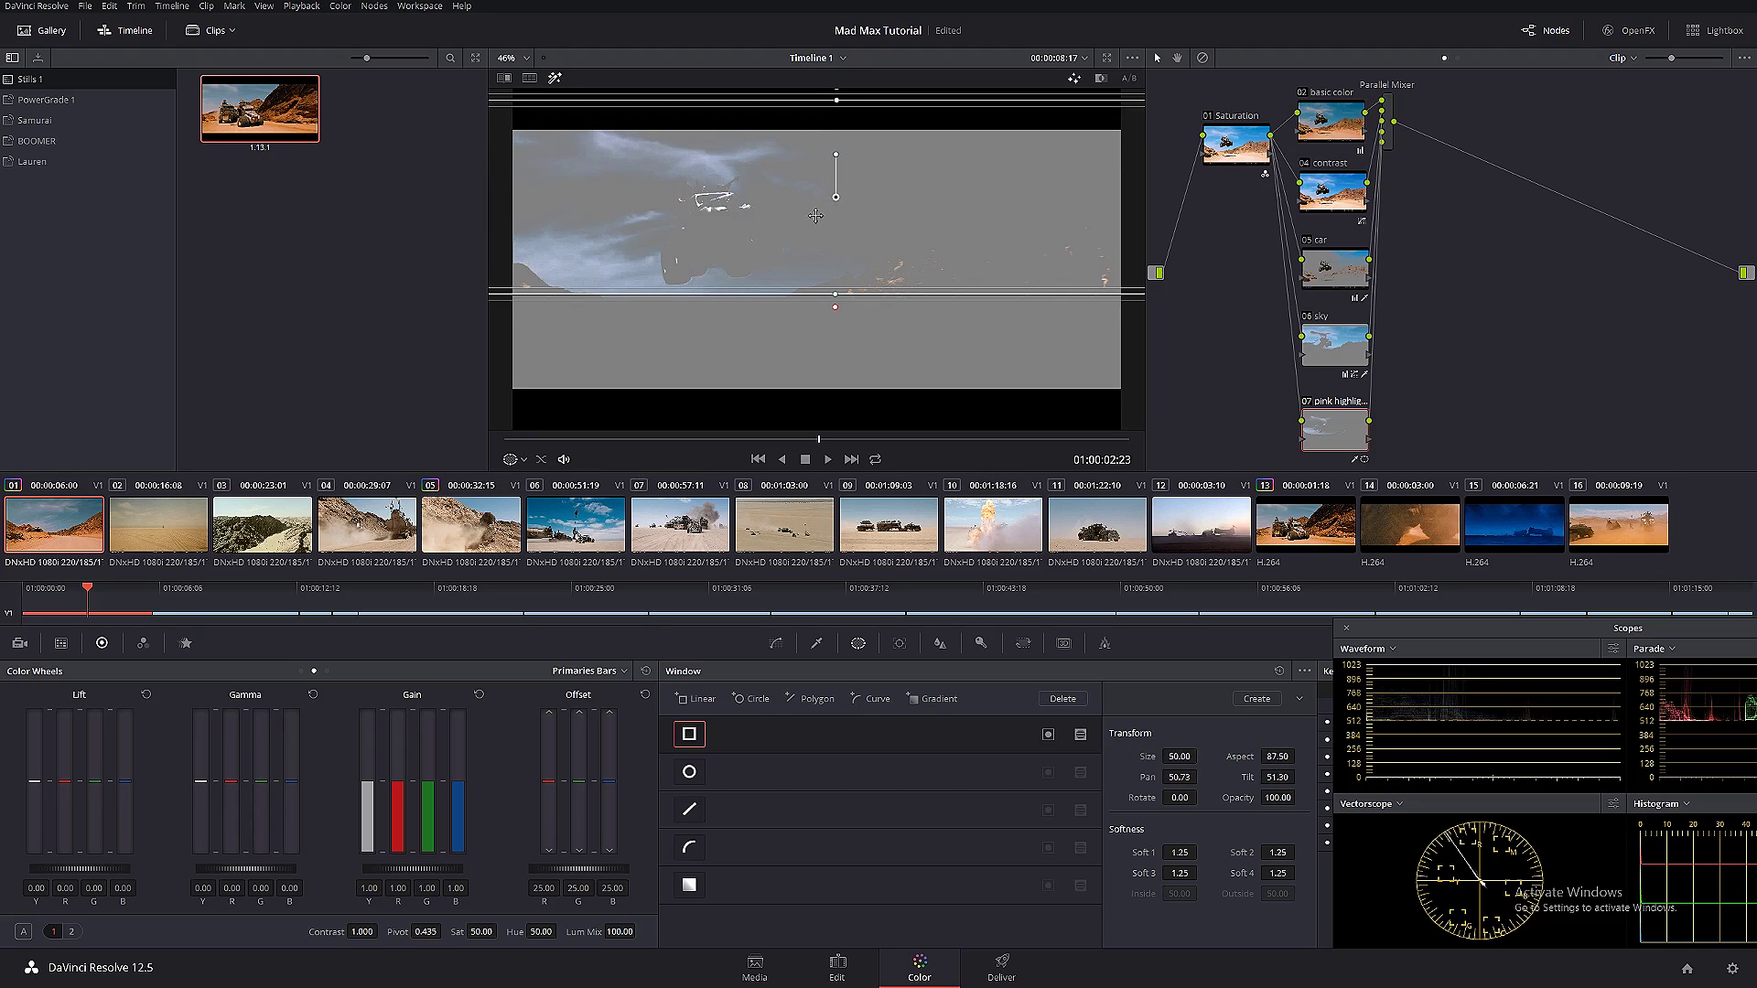
mouse_move(812, 232)
left_mouse_down()
mouse_move(808, 274)
mouse_move(809, 235)
left_mouse_up()
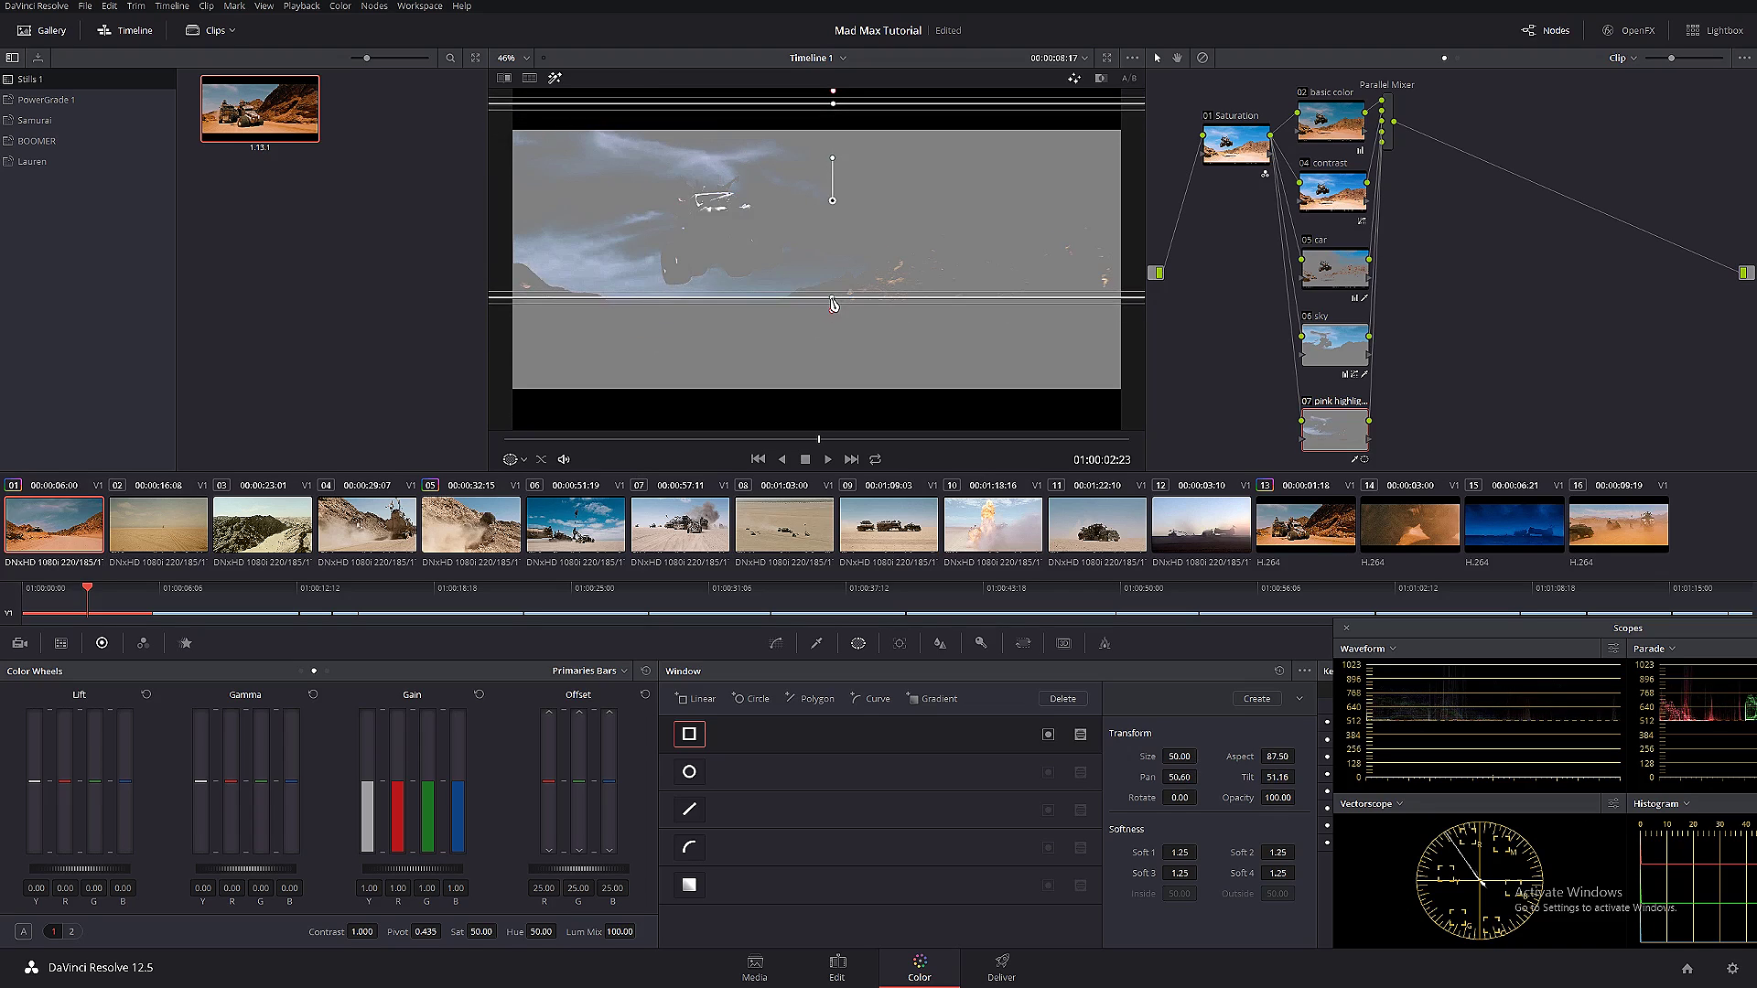
left_click_drag(831, 300, 829, 334)
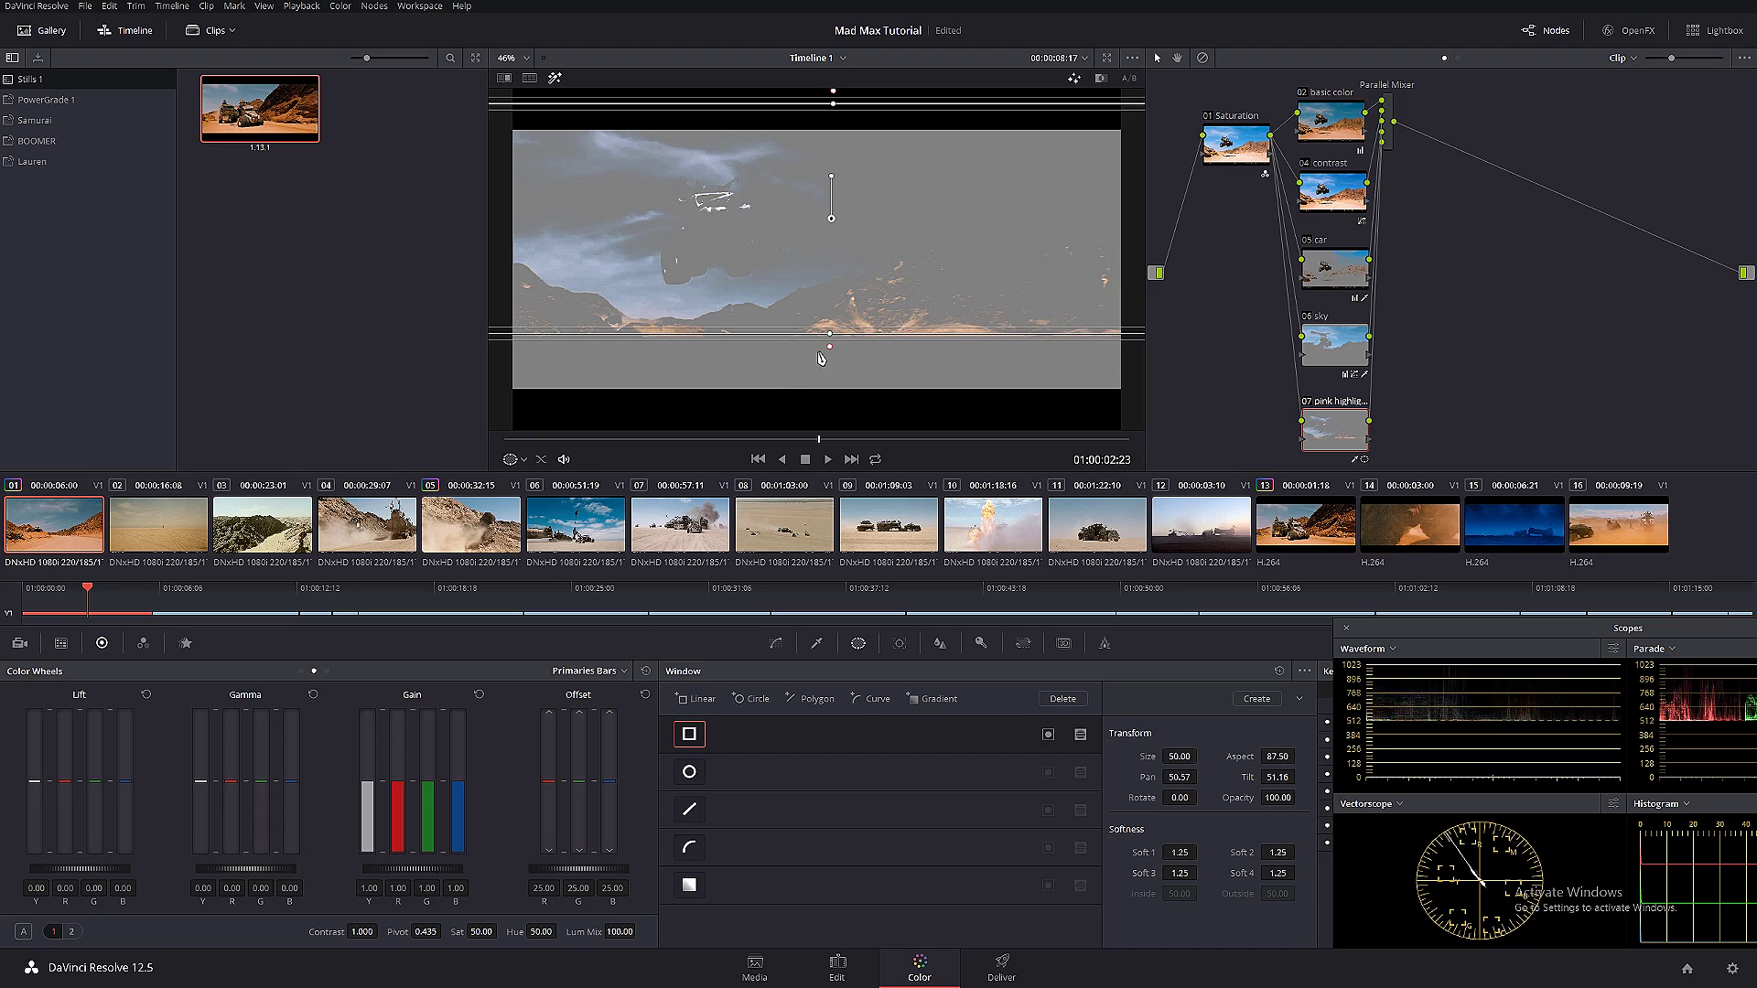
mouse_move(829, 346)
left_mouse_down()
mouse_move(829, 361)
mouse_move(827, 312)
left_mouse_up()
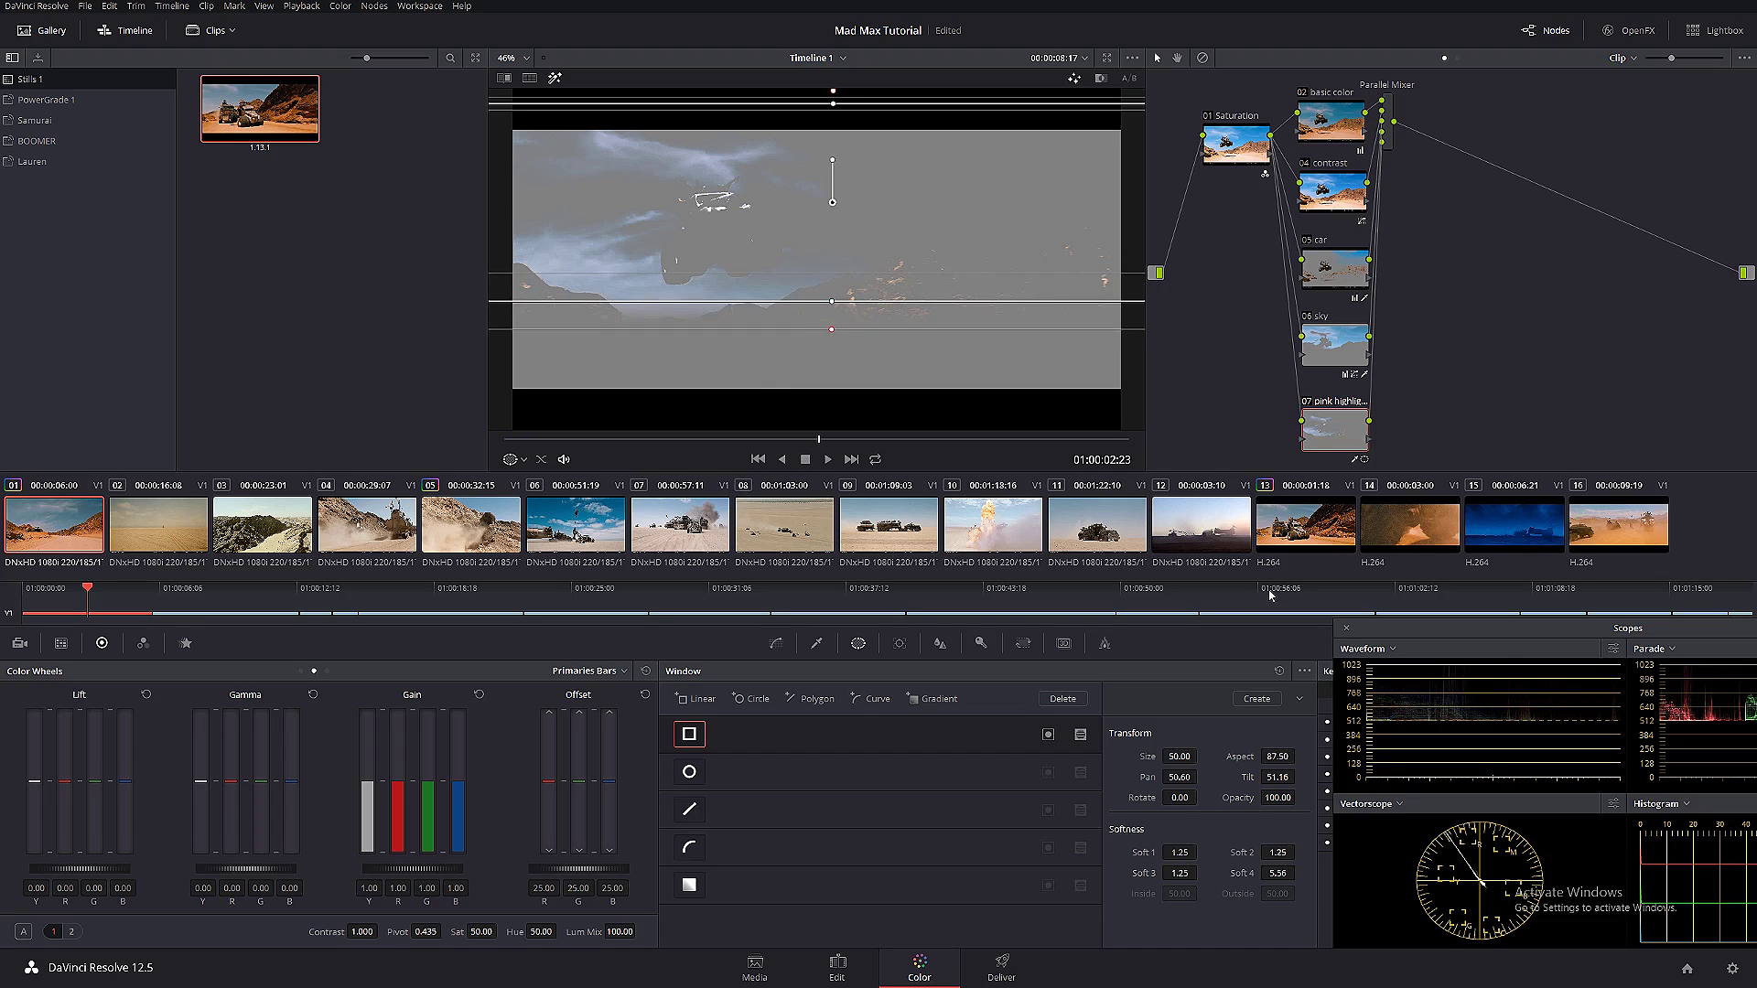
- Set Lum Mix to 0.00 and the red gain to 1.16 on the pink highlight node
left_click_drag(1507, 640, 1321, 627)
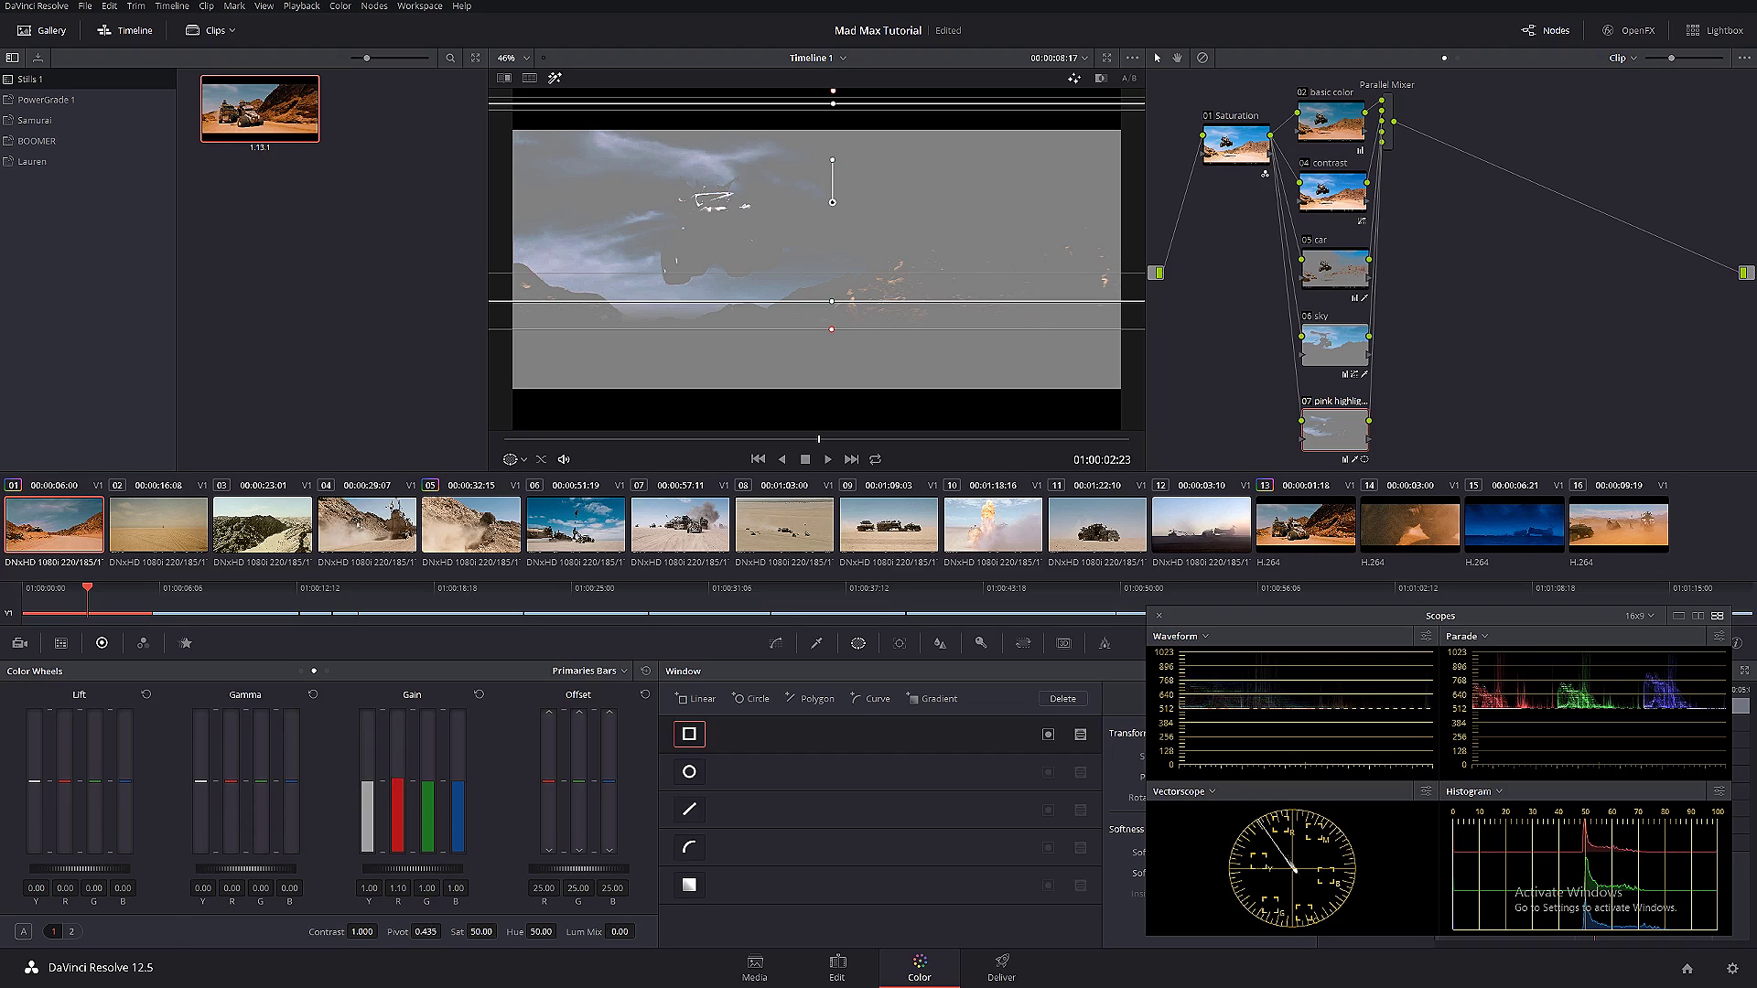
scroll(675, 231, "up", 3)
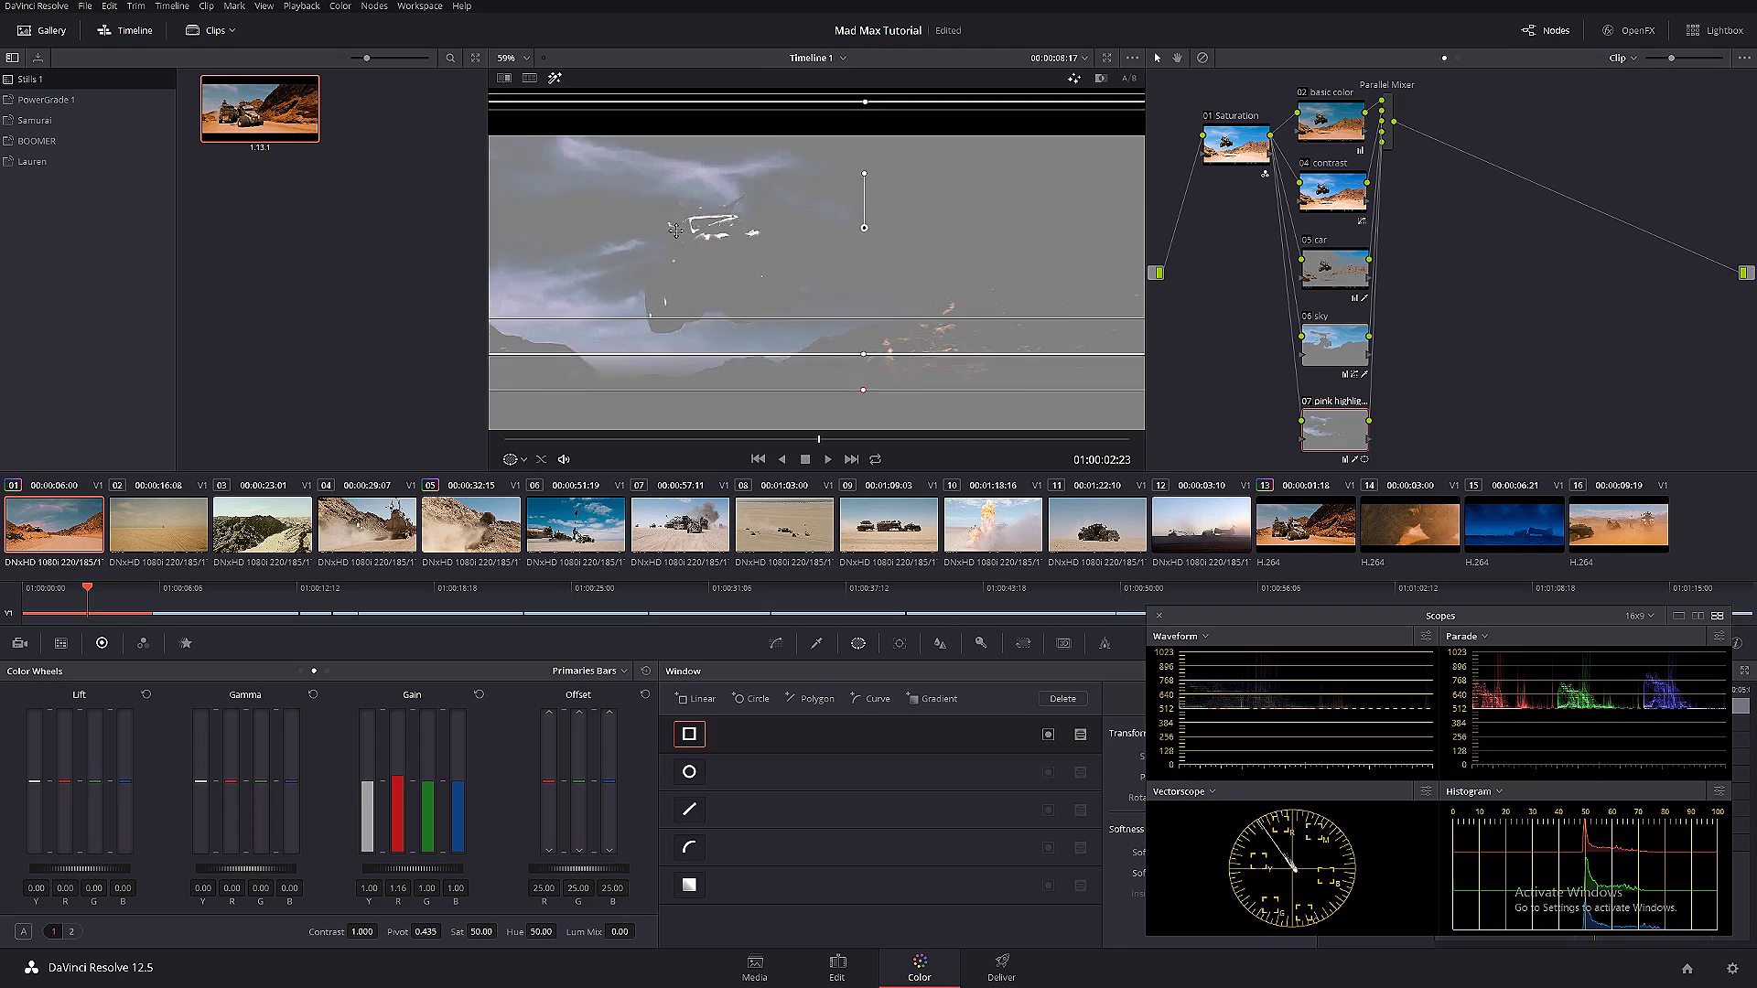
scroll(675, 230, "up", 6)
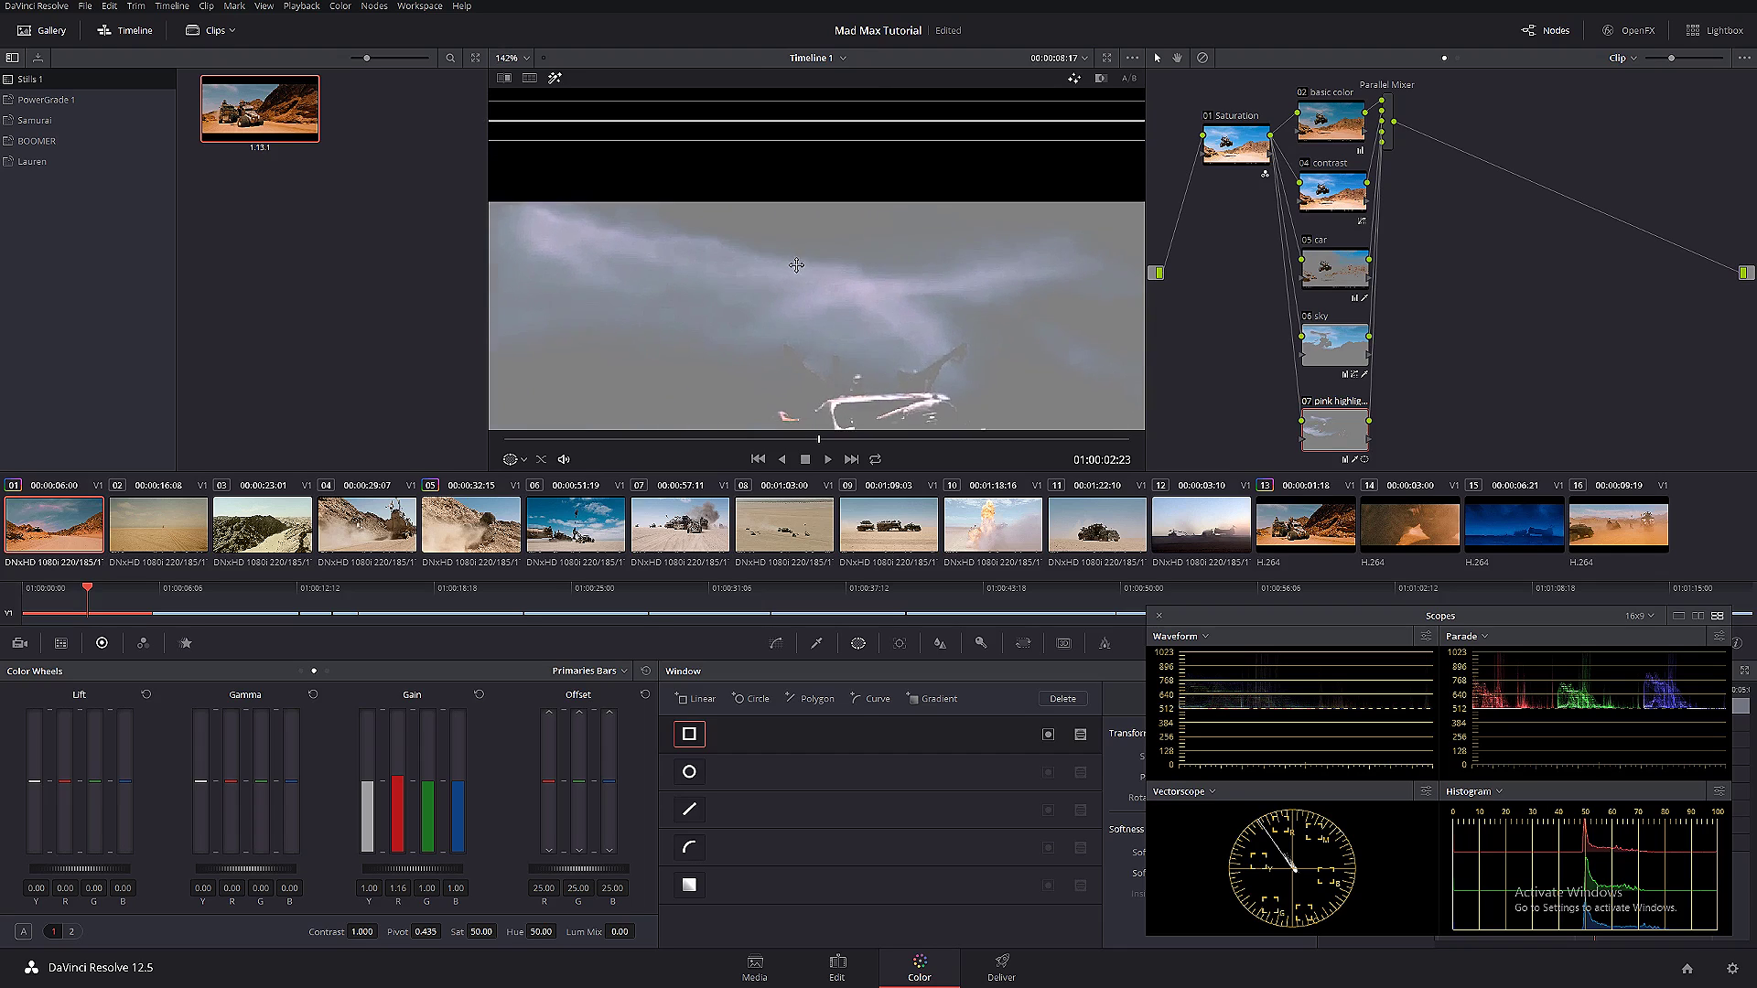
- Compare the clouds with the pink highlight node disabled and enabled, and turn off the selection highlight
left_click_drag(796, 265, 717, 218)
left_click(1308, 401)
left_click(1308, 401)
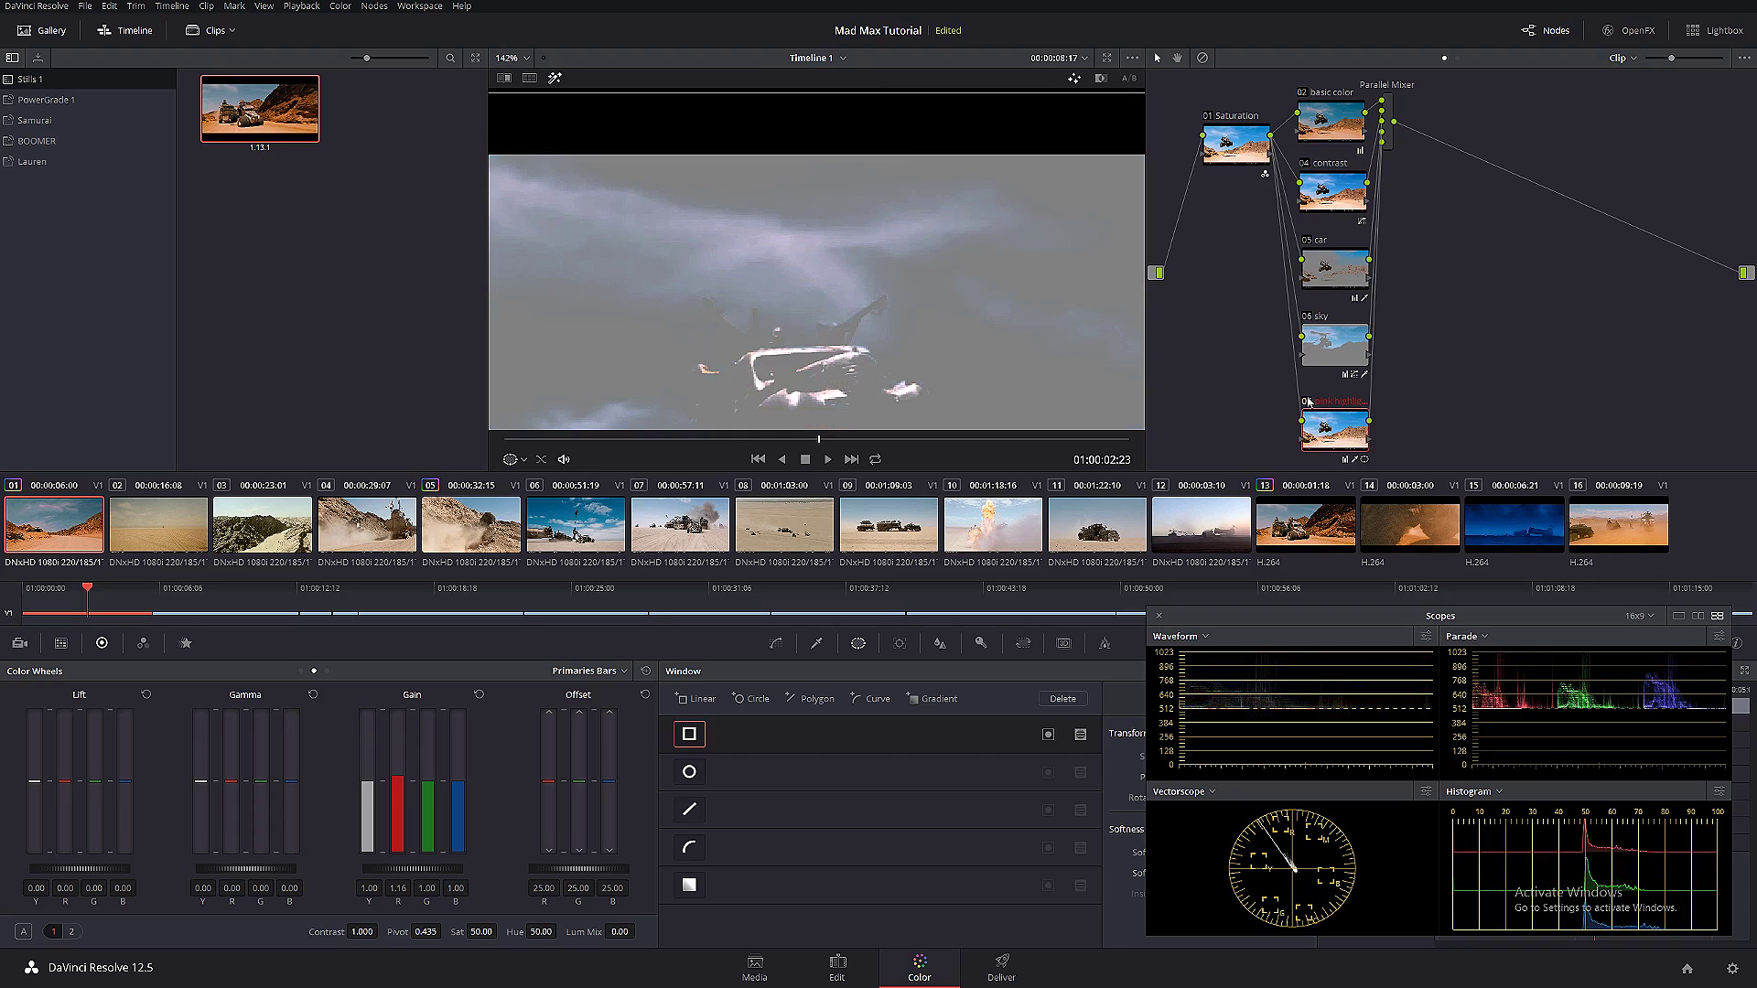
left_click(554, 78)
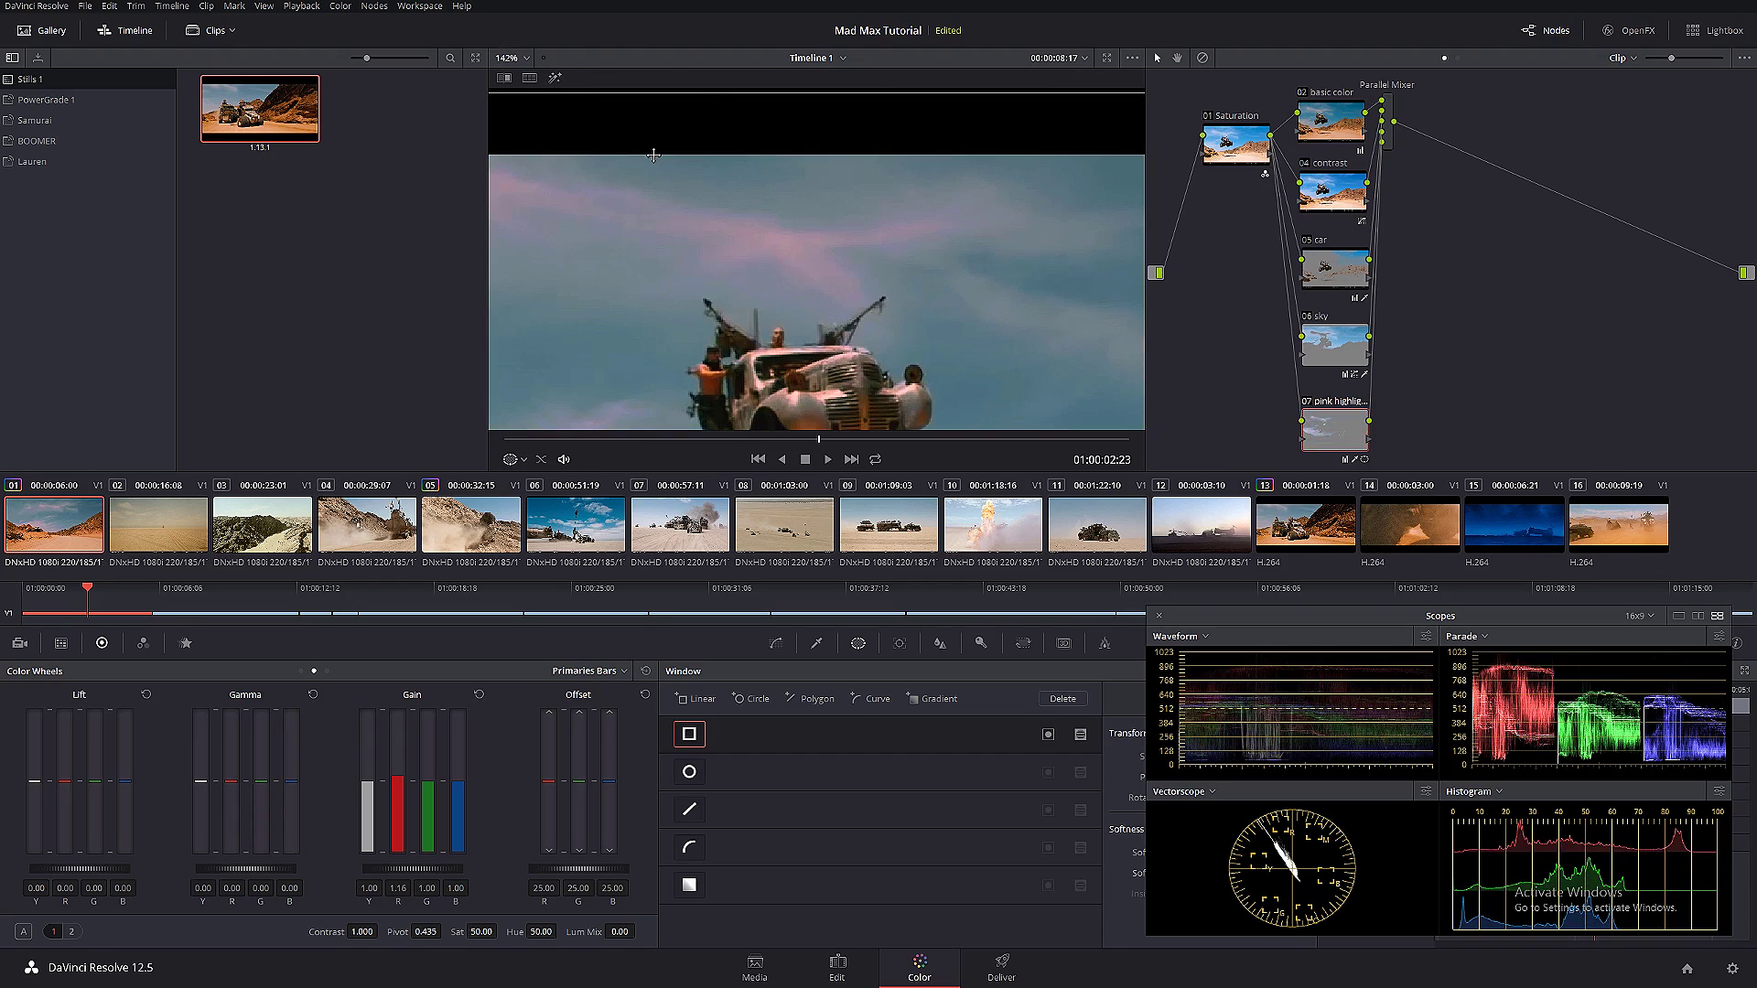
scroll(870, 365, "down", 10)
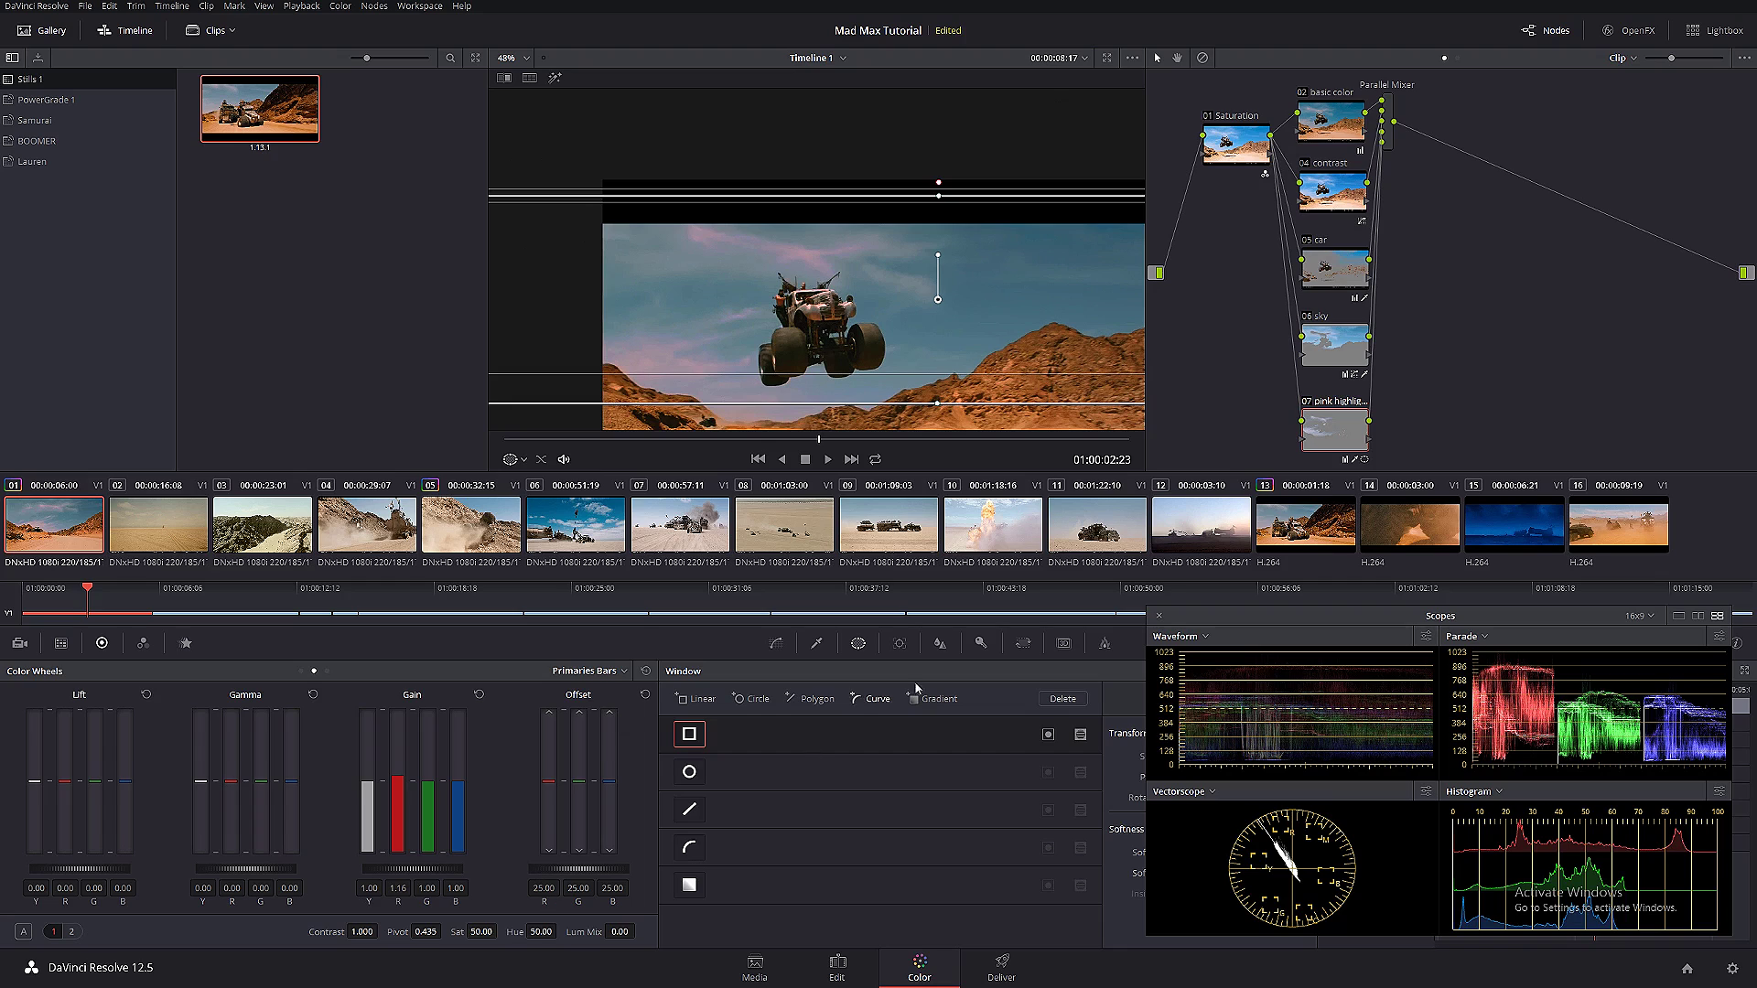
- Weaken the pink highlight node by reducing its key output gain to 0.208
left_click(980, 644)
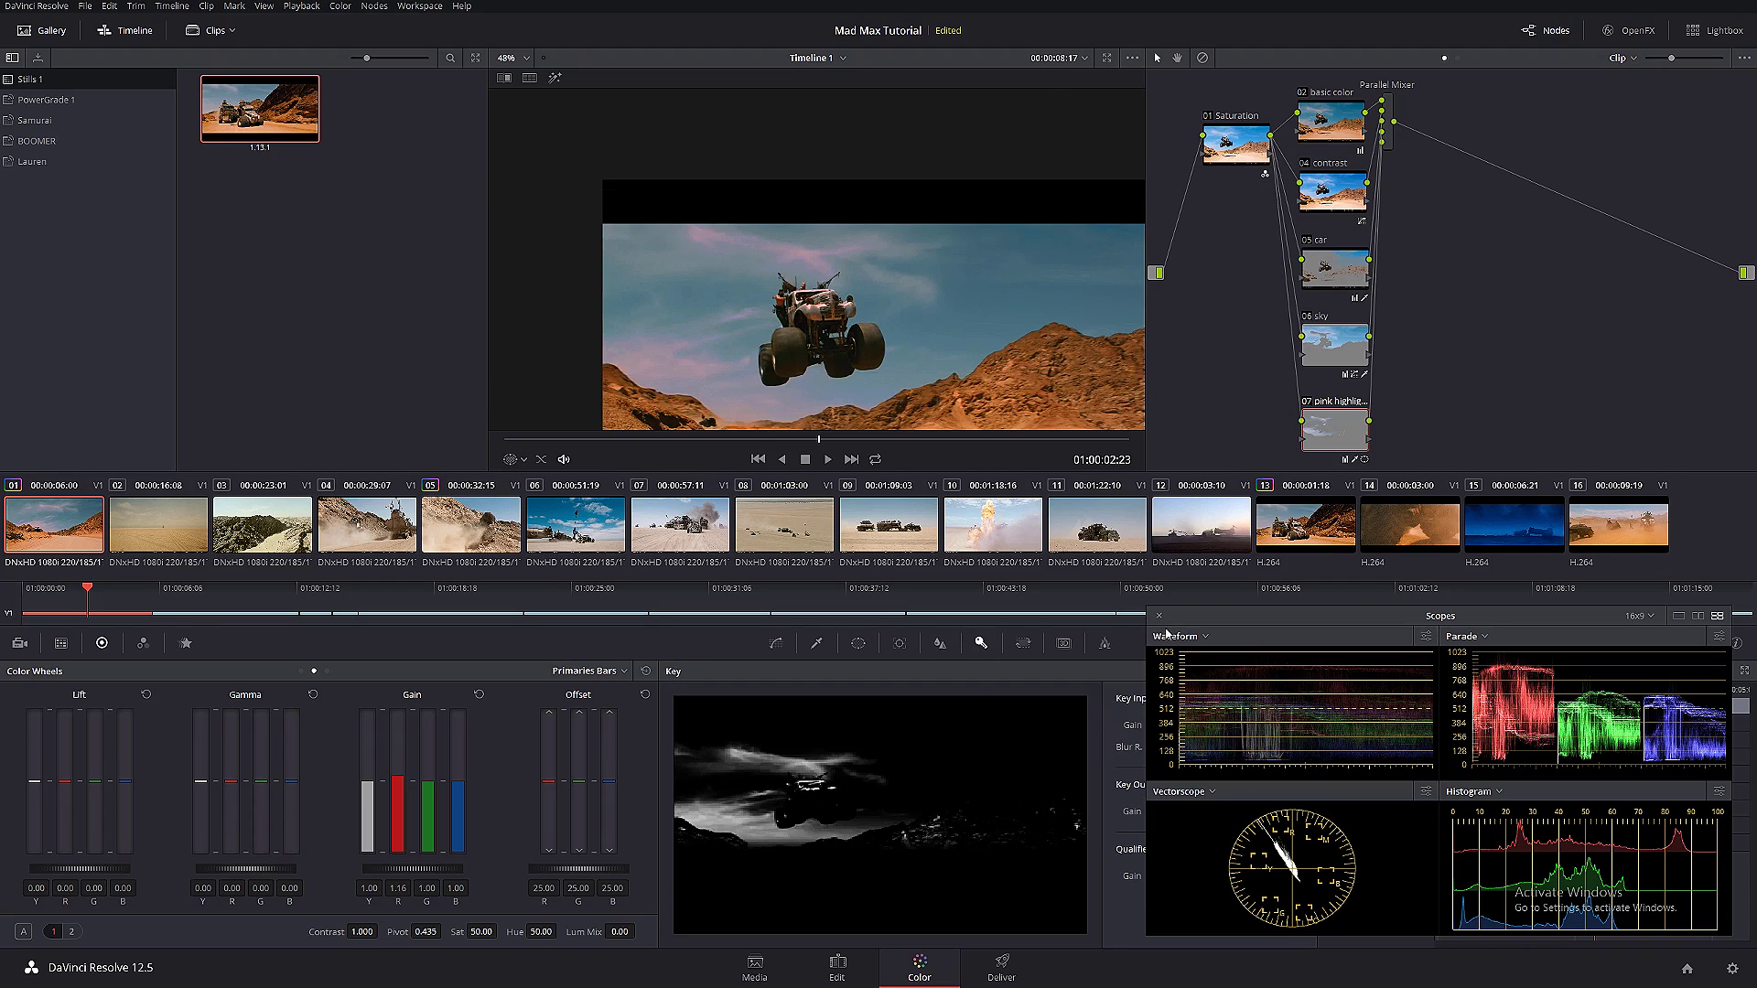
left_click_drag(1281, 617, 1418, 621)
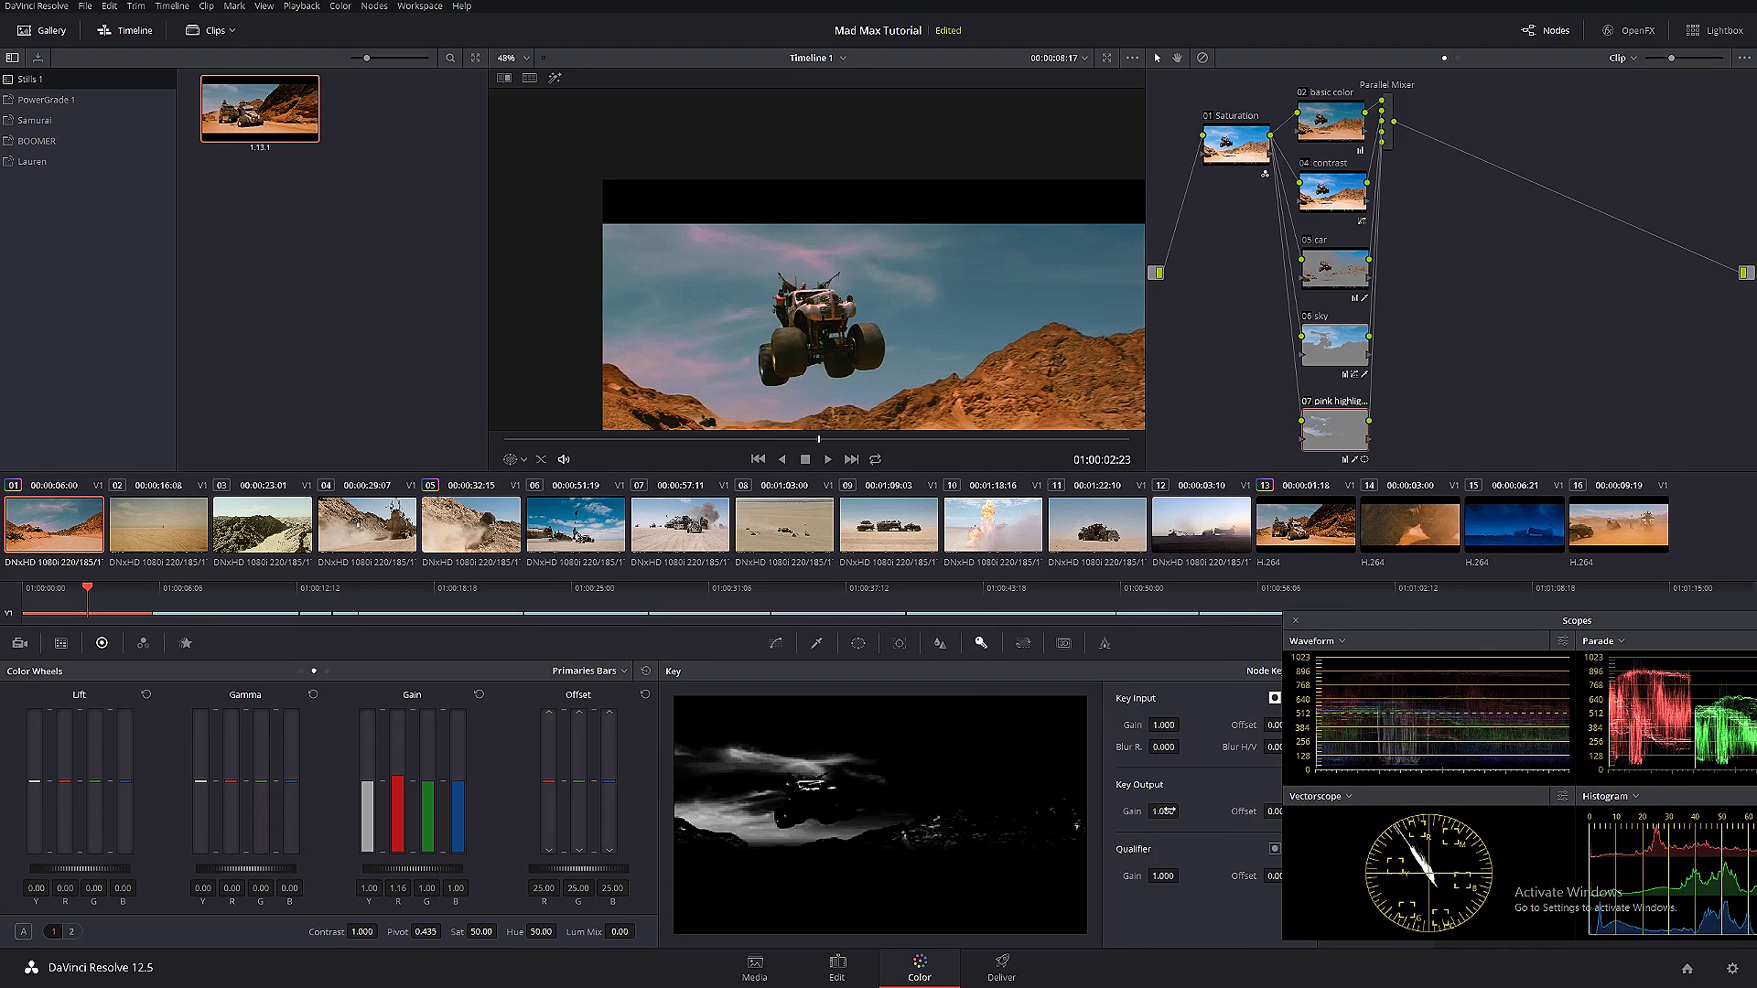
left_click_drag(1163, 812, 1108, 810)
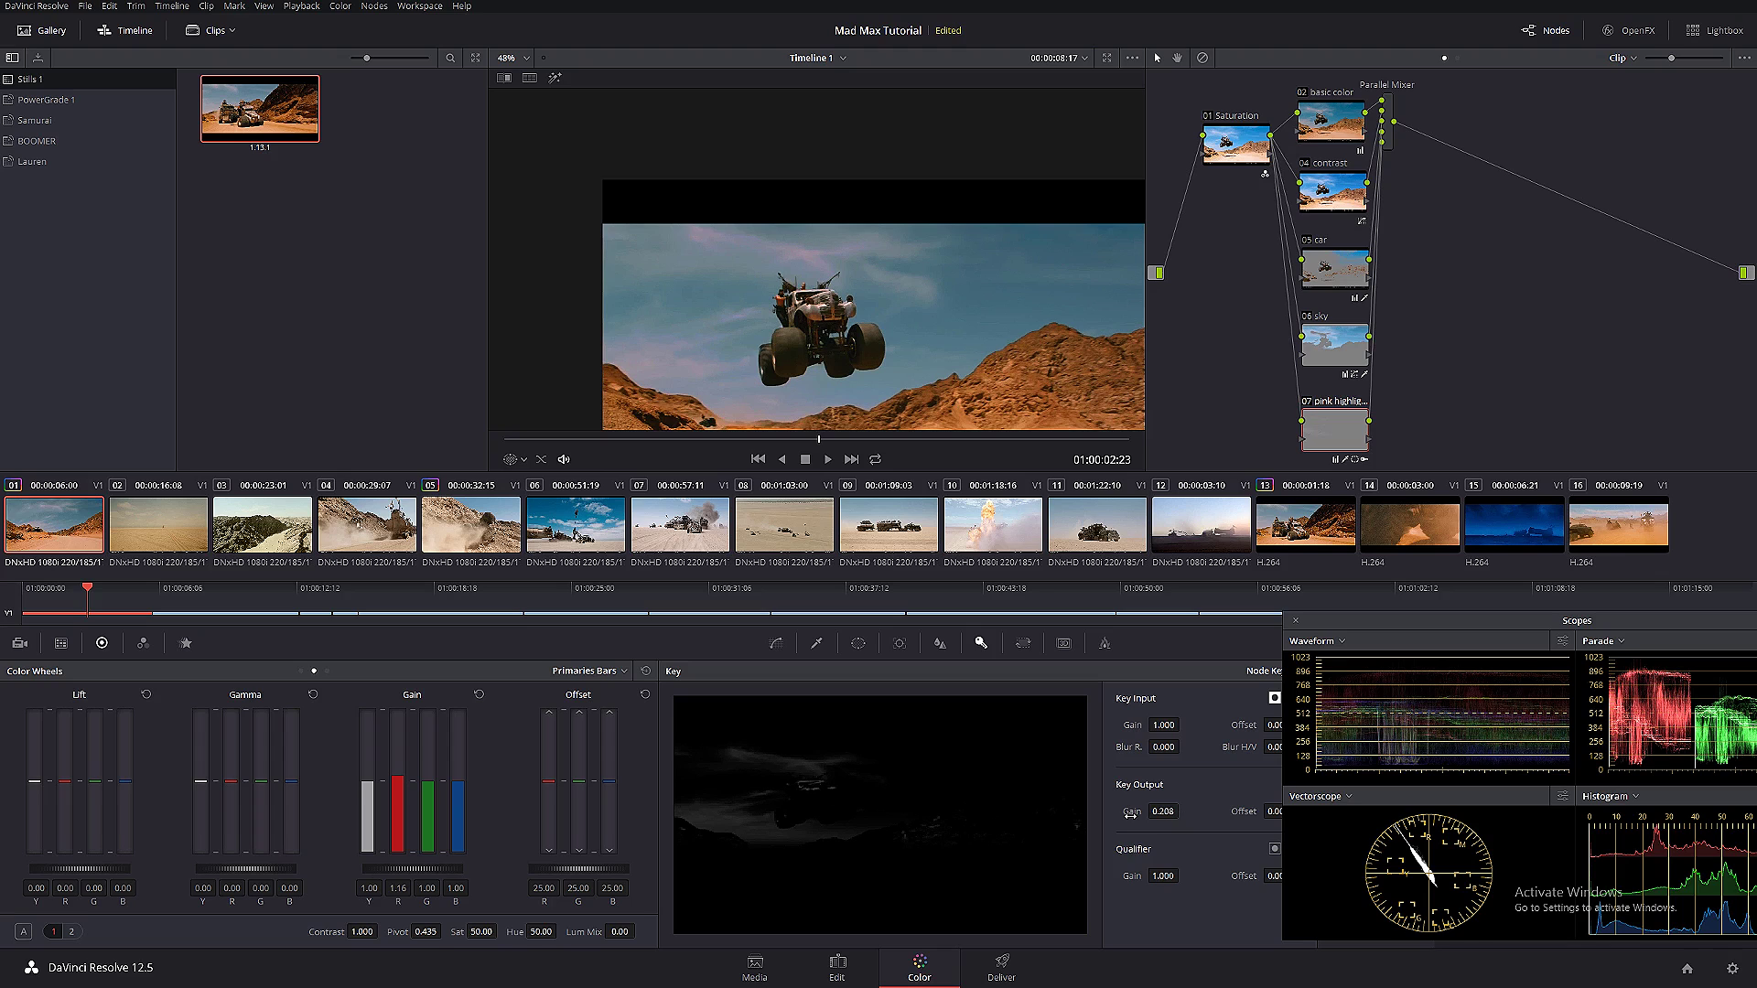
- Compare clip 01 with reference clip 13 at several frames and lower the pink highlight's key output gain to 0.130
mouse_move(730, 441)
left_mouse_down()
mouse_move(920, 442)
mouse_move(615, 446)
mouse_move(729, 468)
left_mouse_up()
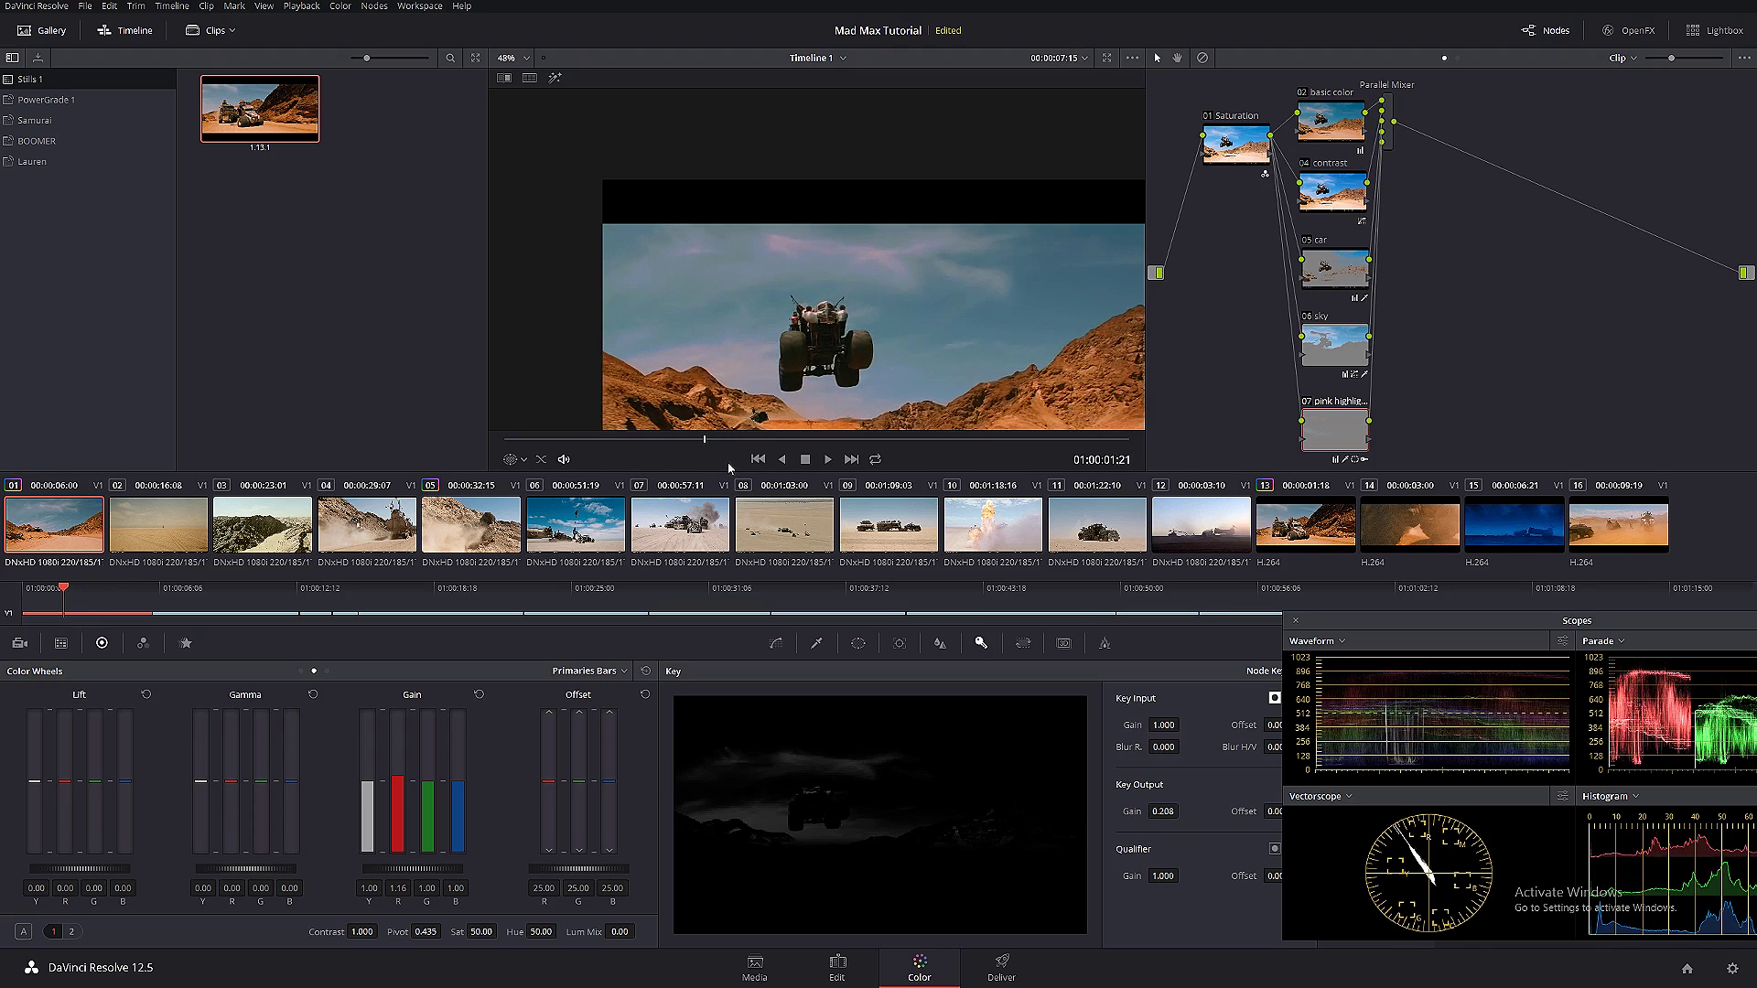
left_click(1336, 532)
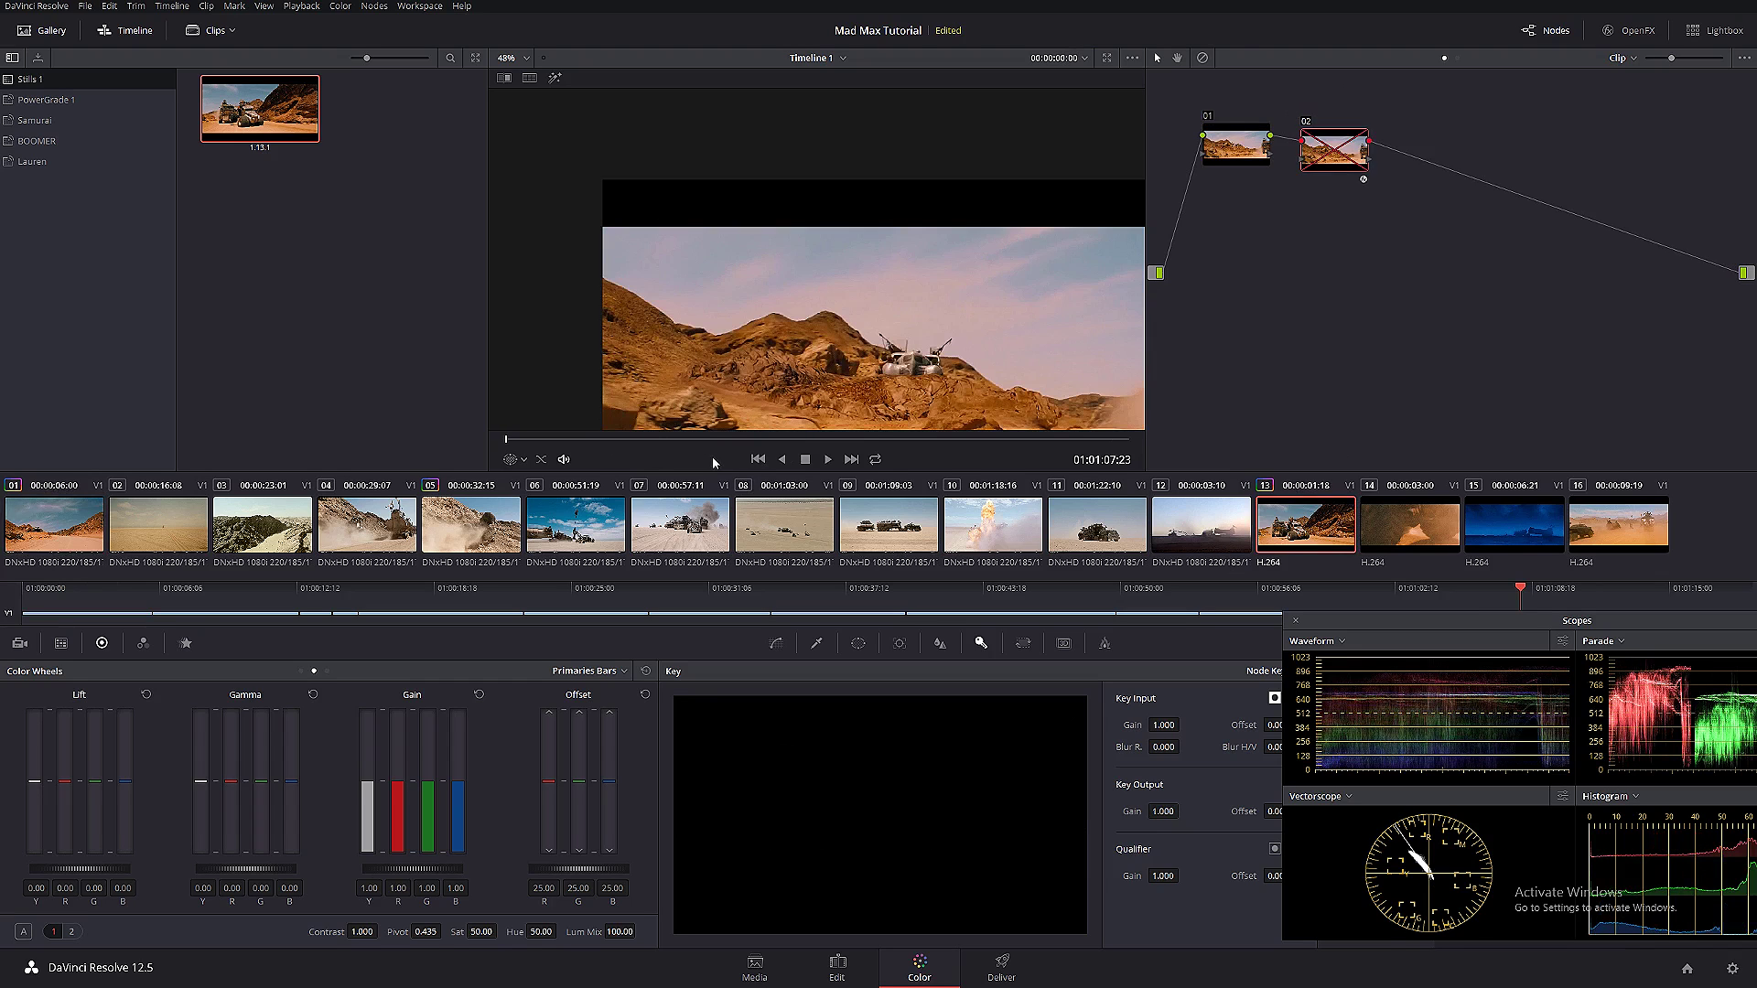
left_click_drag(721, 441, 589, 438)
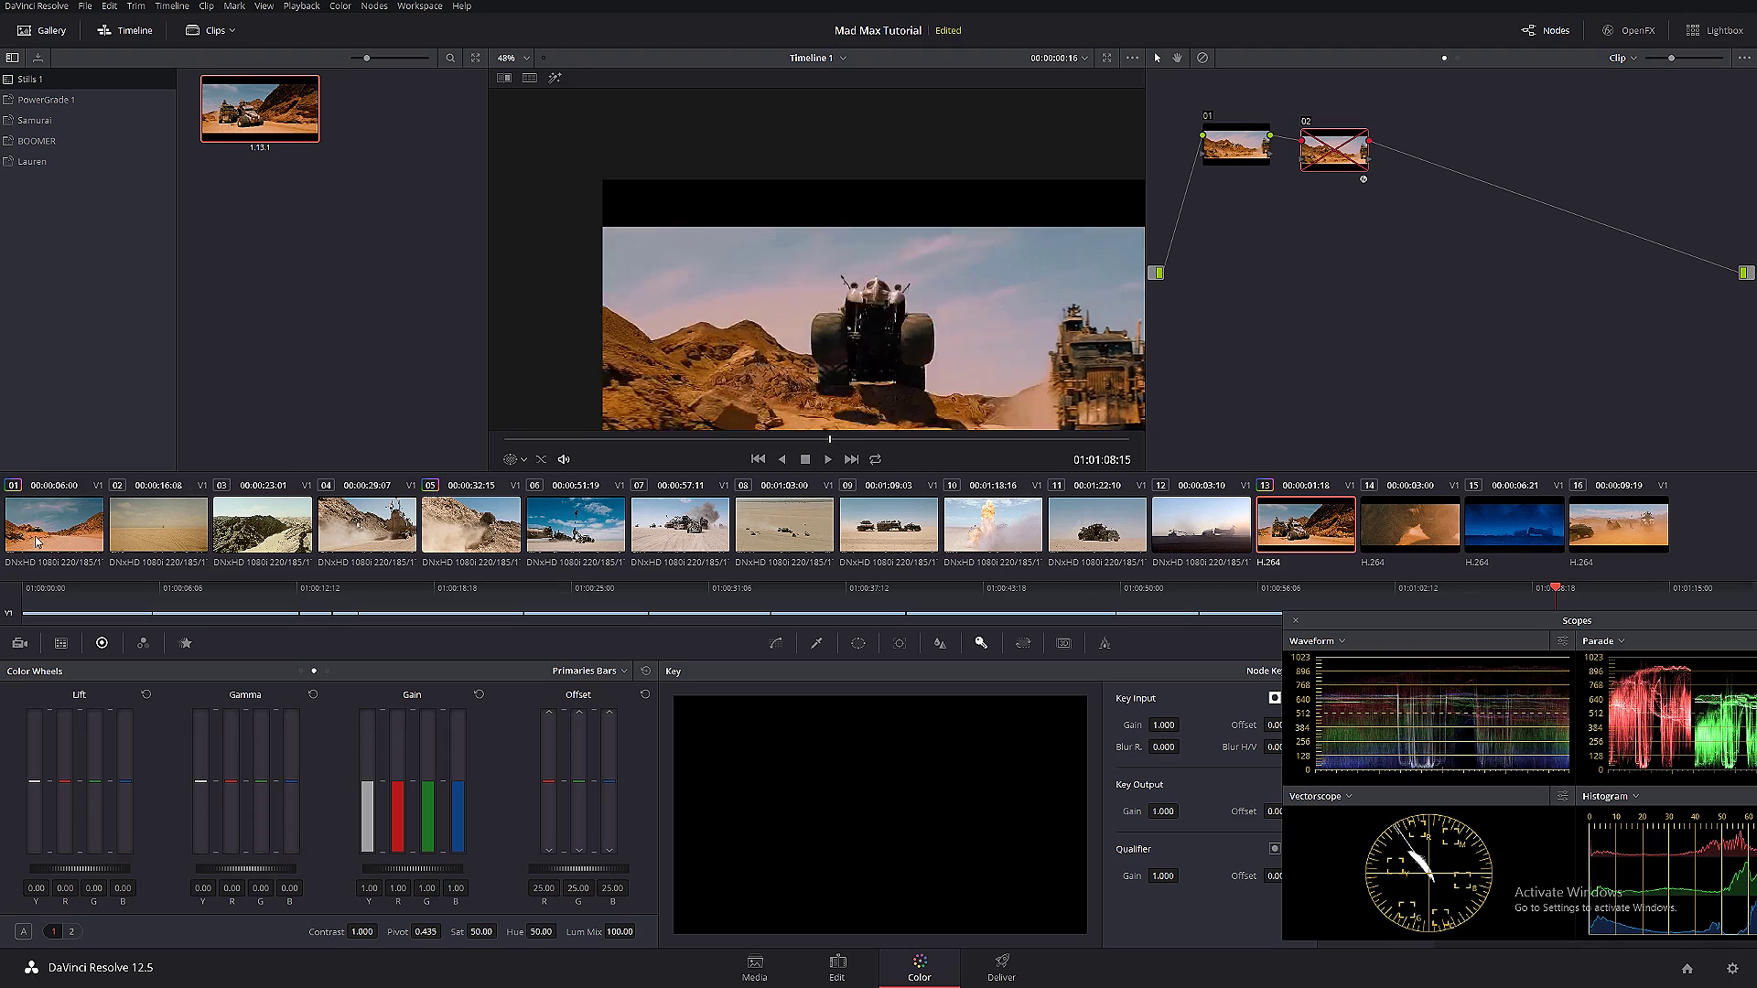
left_click(70, 535)
mouse_move(703, 440)
left_mouse_down()
mouse_move(734, 438)
mouse_move(696, 439)
left_mouse_up()
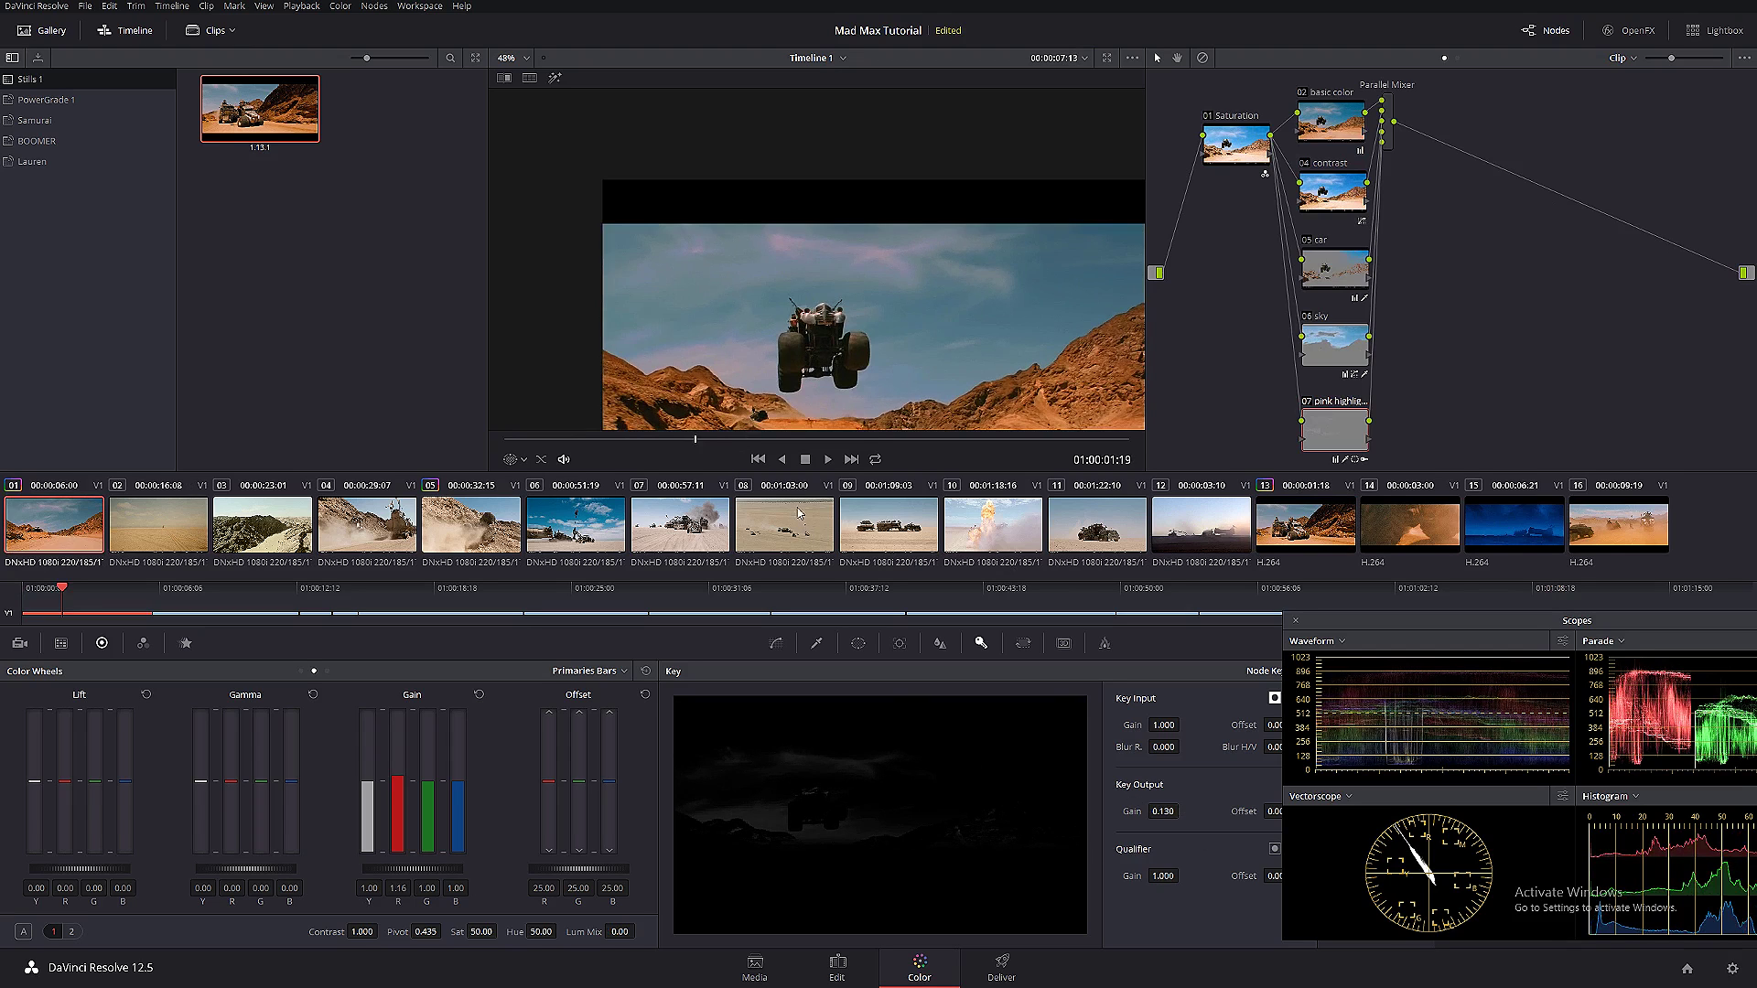
left_click_drag(741, 440, 942, 443)
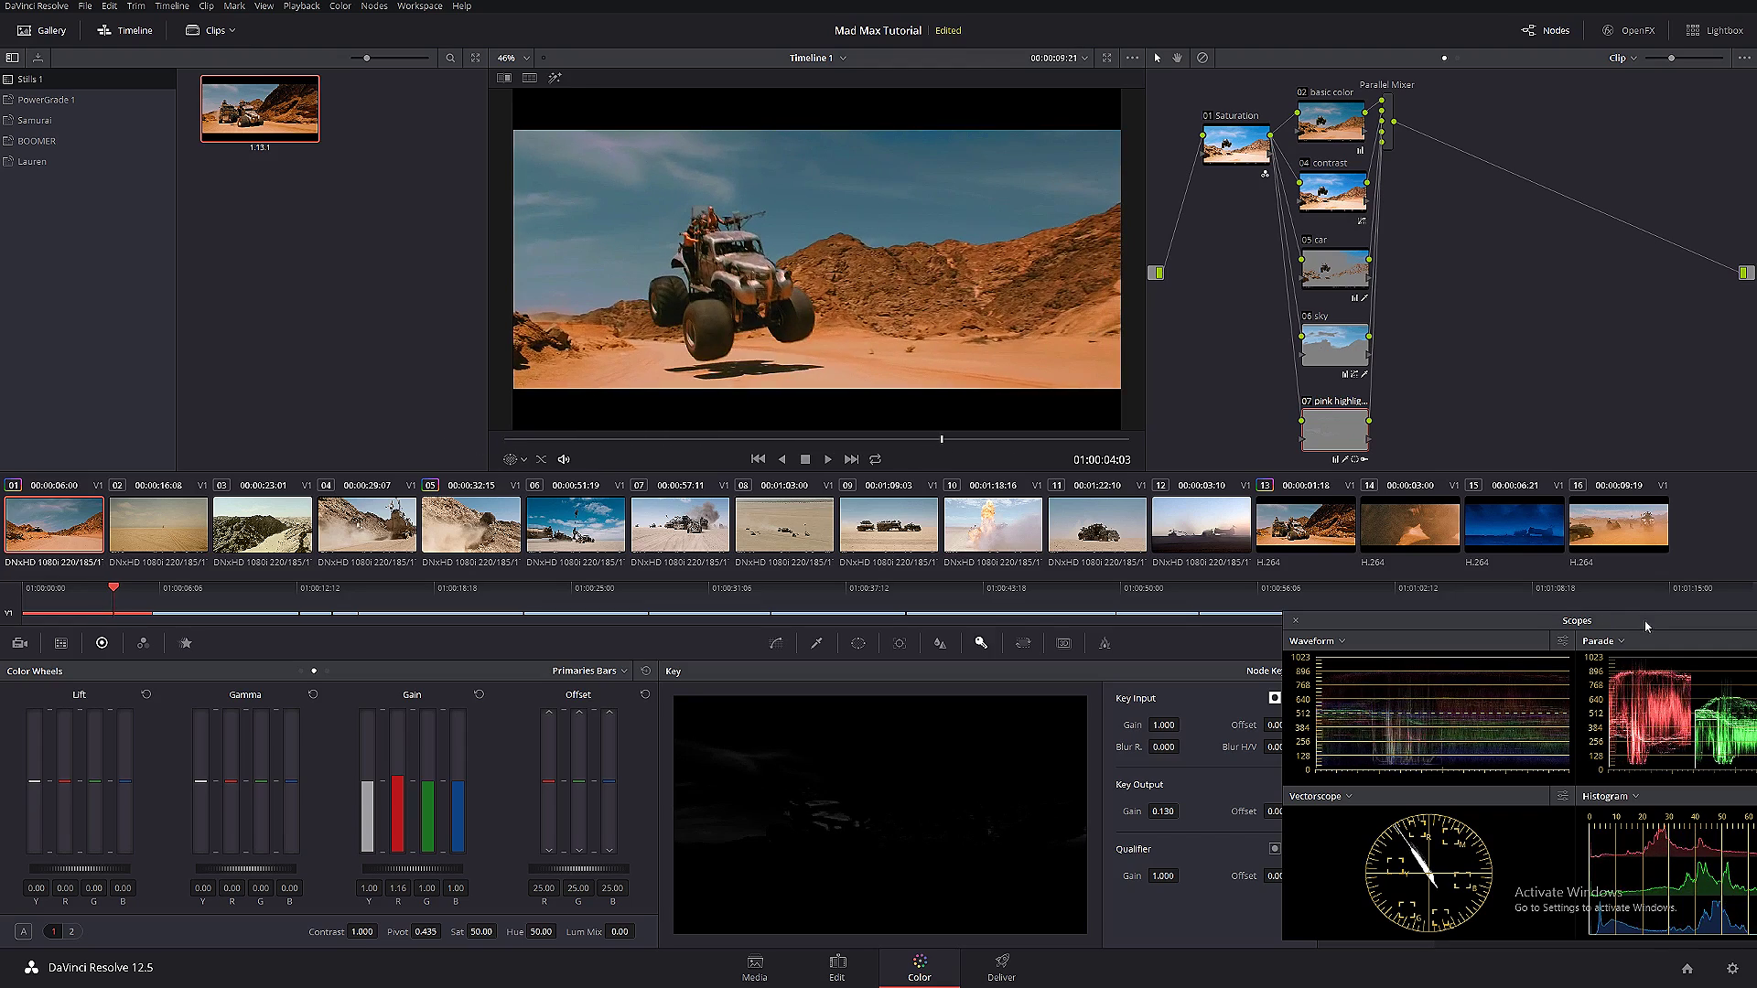
- Clear the scopes from view and stack the five parallel nodes closer together in the node graph
left_click_drag(1645, 620, 1529, 612)
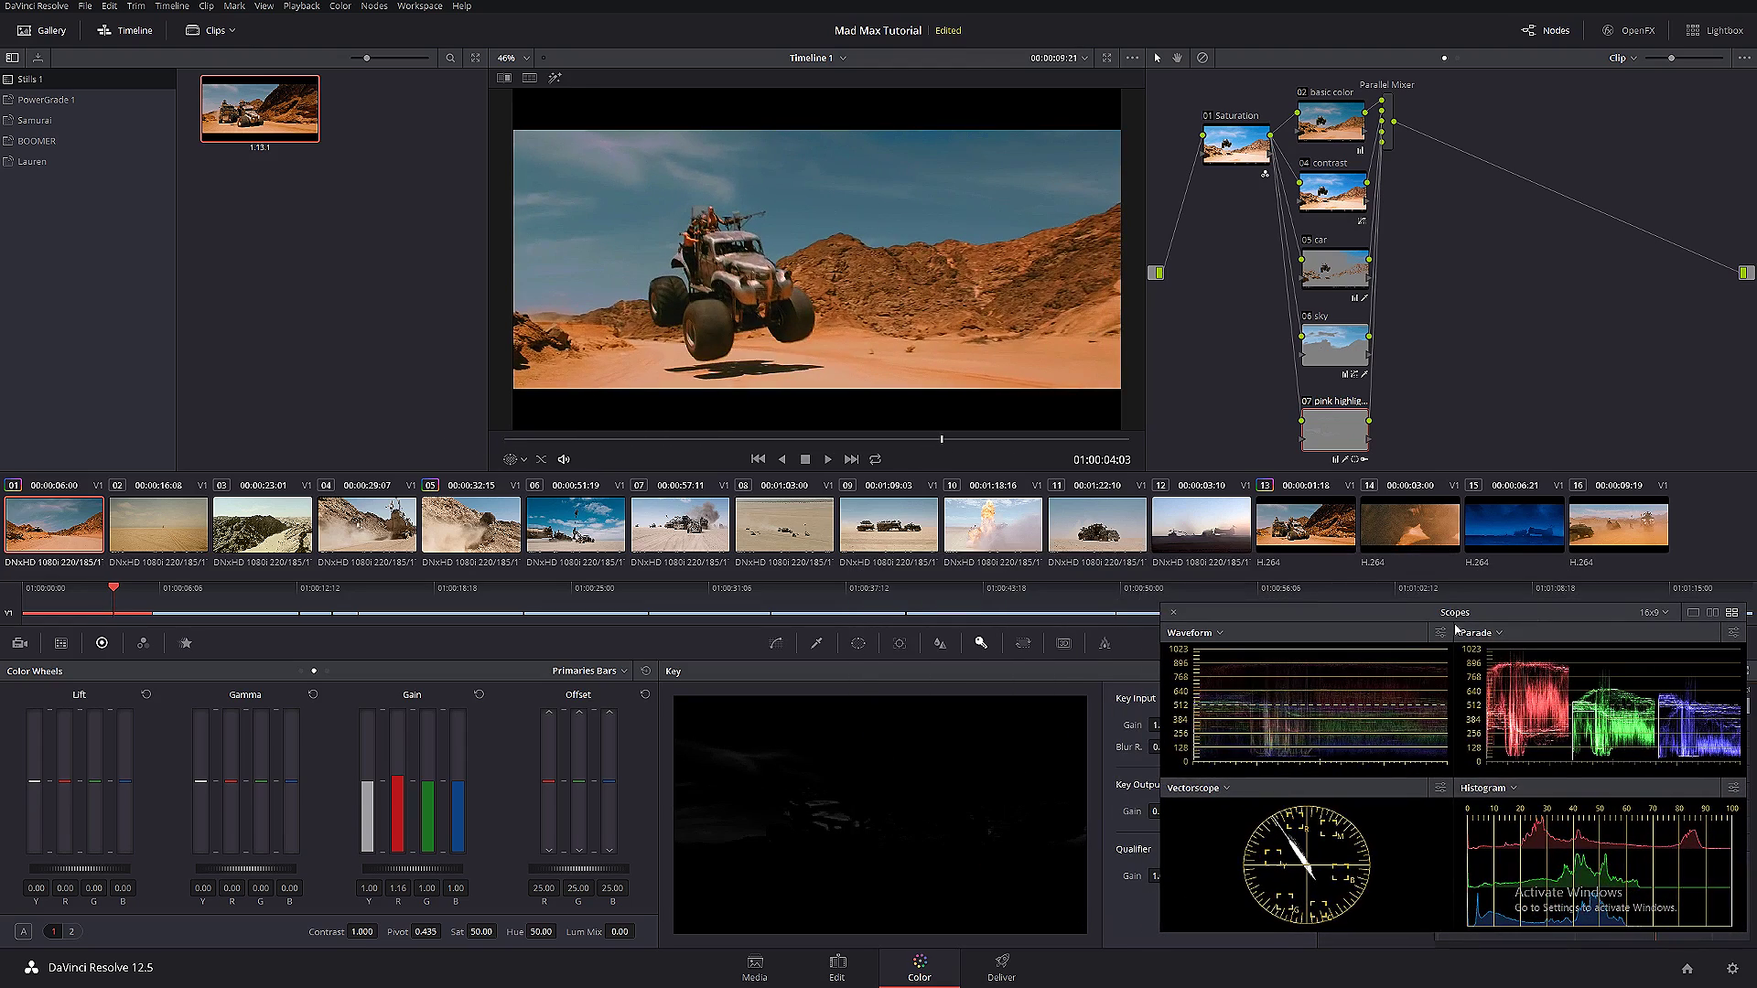
left_click_drag(1334, 624, 1756, 386)
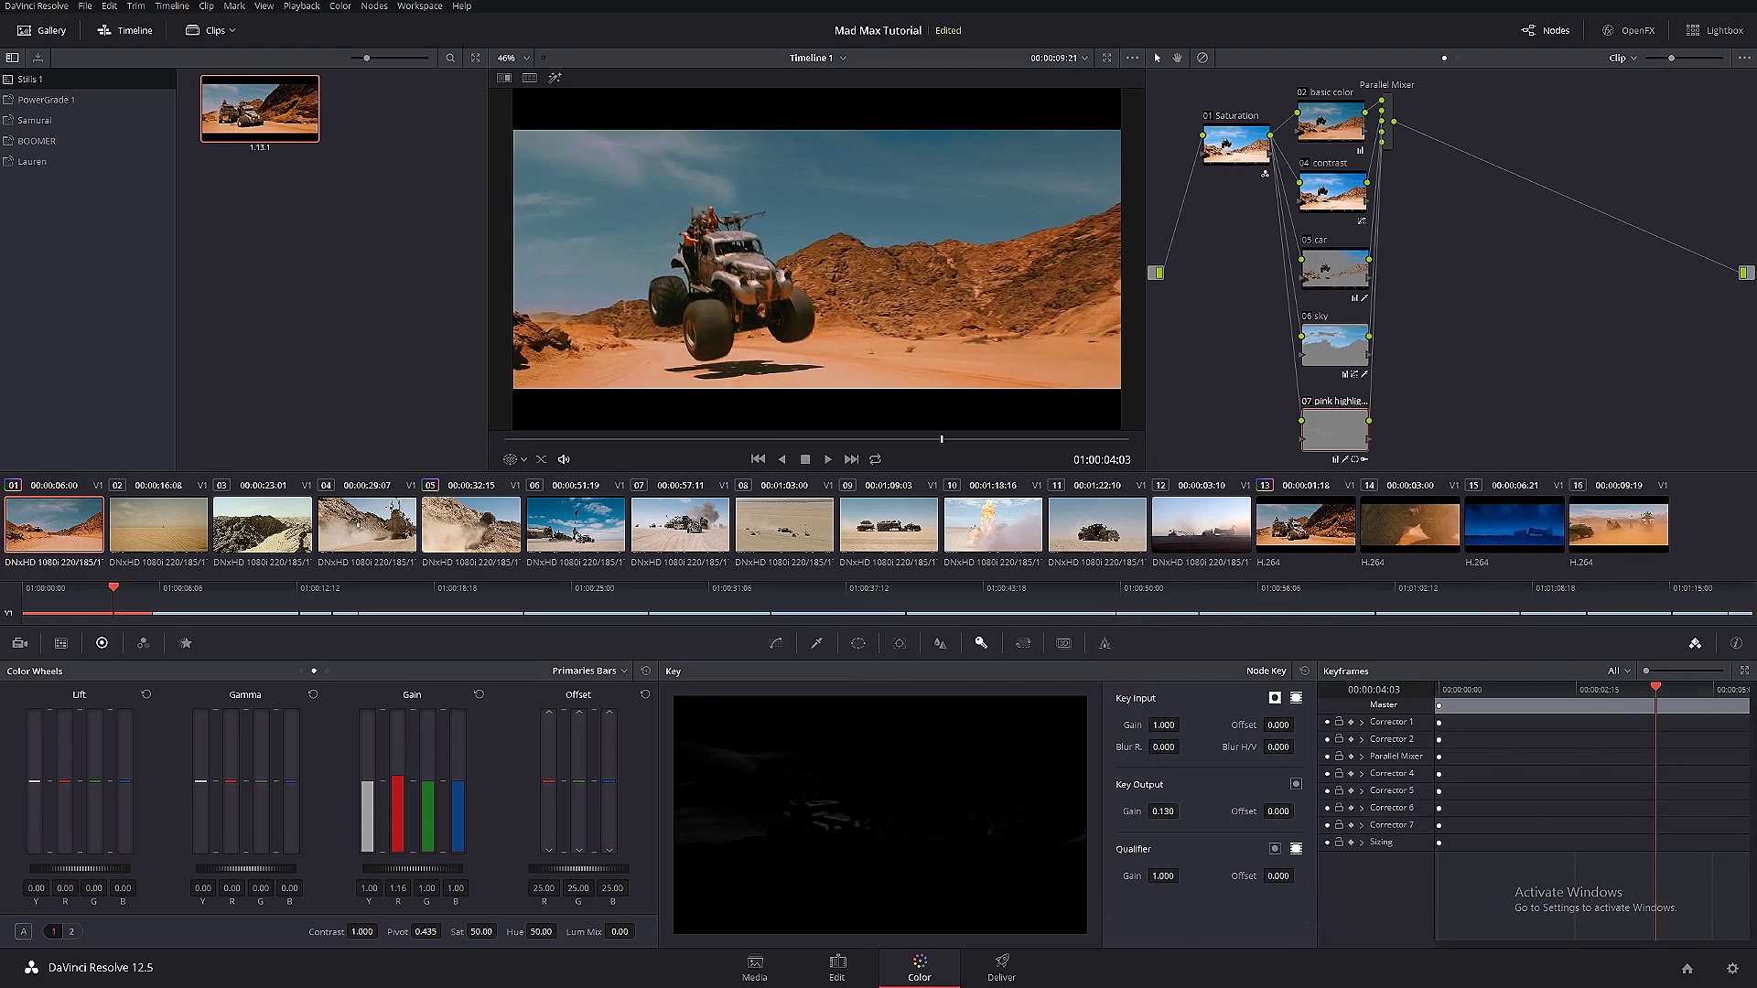
left_click_drag(1417, 299, 1419, 381)
left_click_drag(1335, 214, 1330, 178)
left_click_drag(1338, 271, 1330, 237)
left_click_drag(1326, 362, 1318, 309)
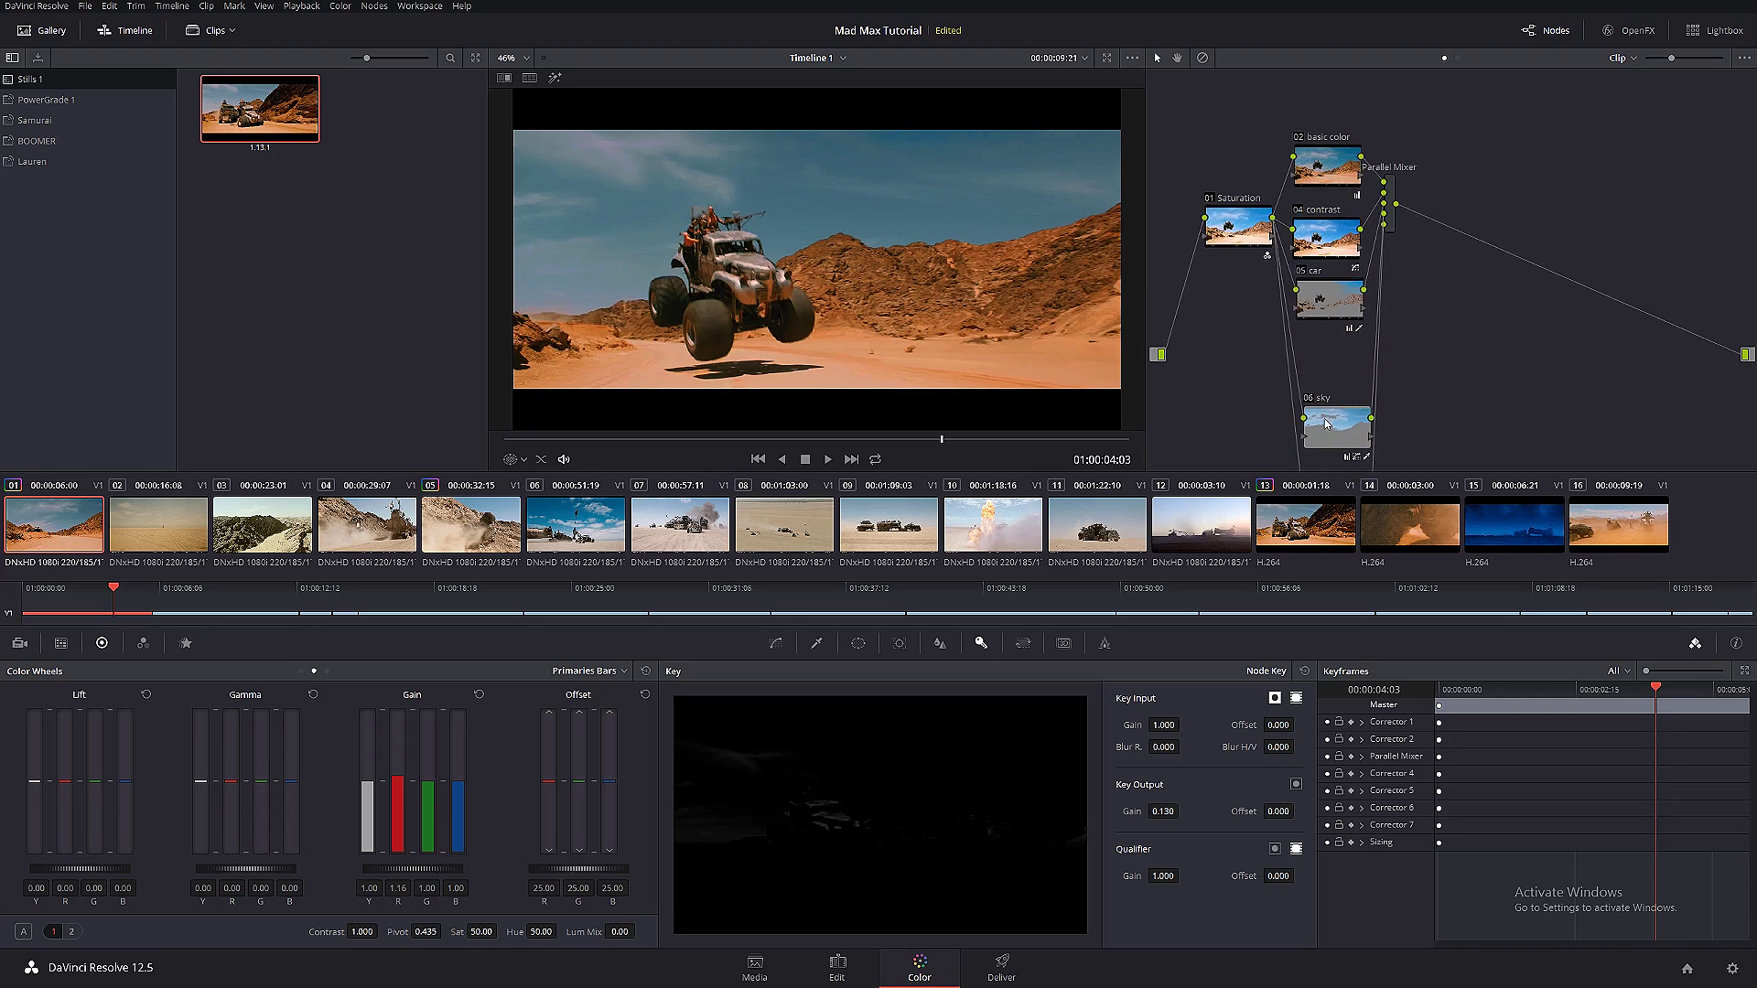
left_click_drag(1332, 427, 1326, 358)
left_click_drag(1339, 430, 1333, 318)
left_click_drag(1328, 401, 1438, 423)
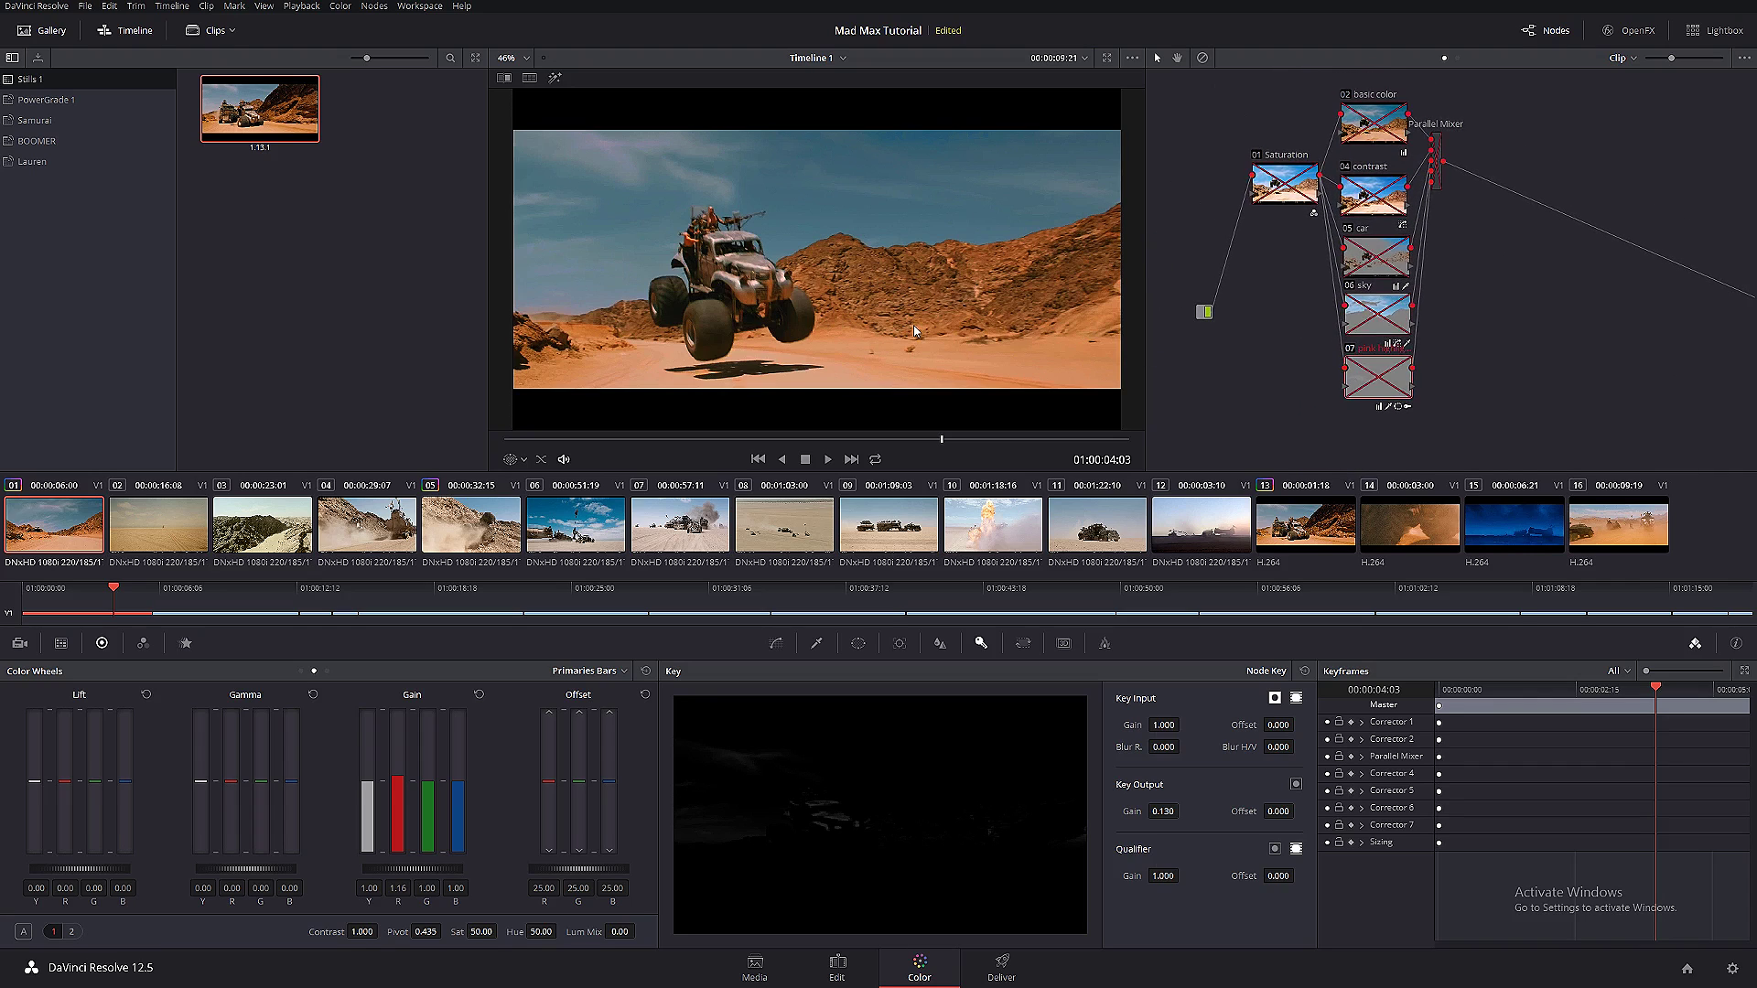
- Compare clip 01 with all grades bypassed and enabled, and delete the reference still from the gallery
key("shift+d")
key("shift+d")
key("shift+d")
key("shift+d")
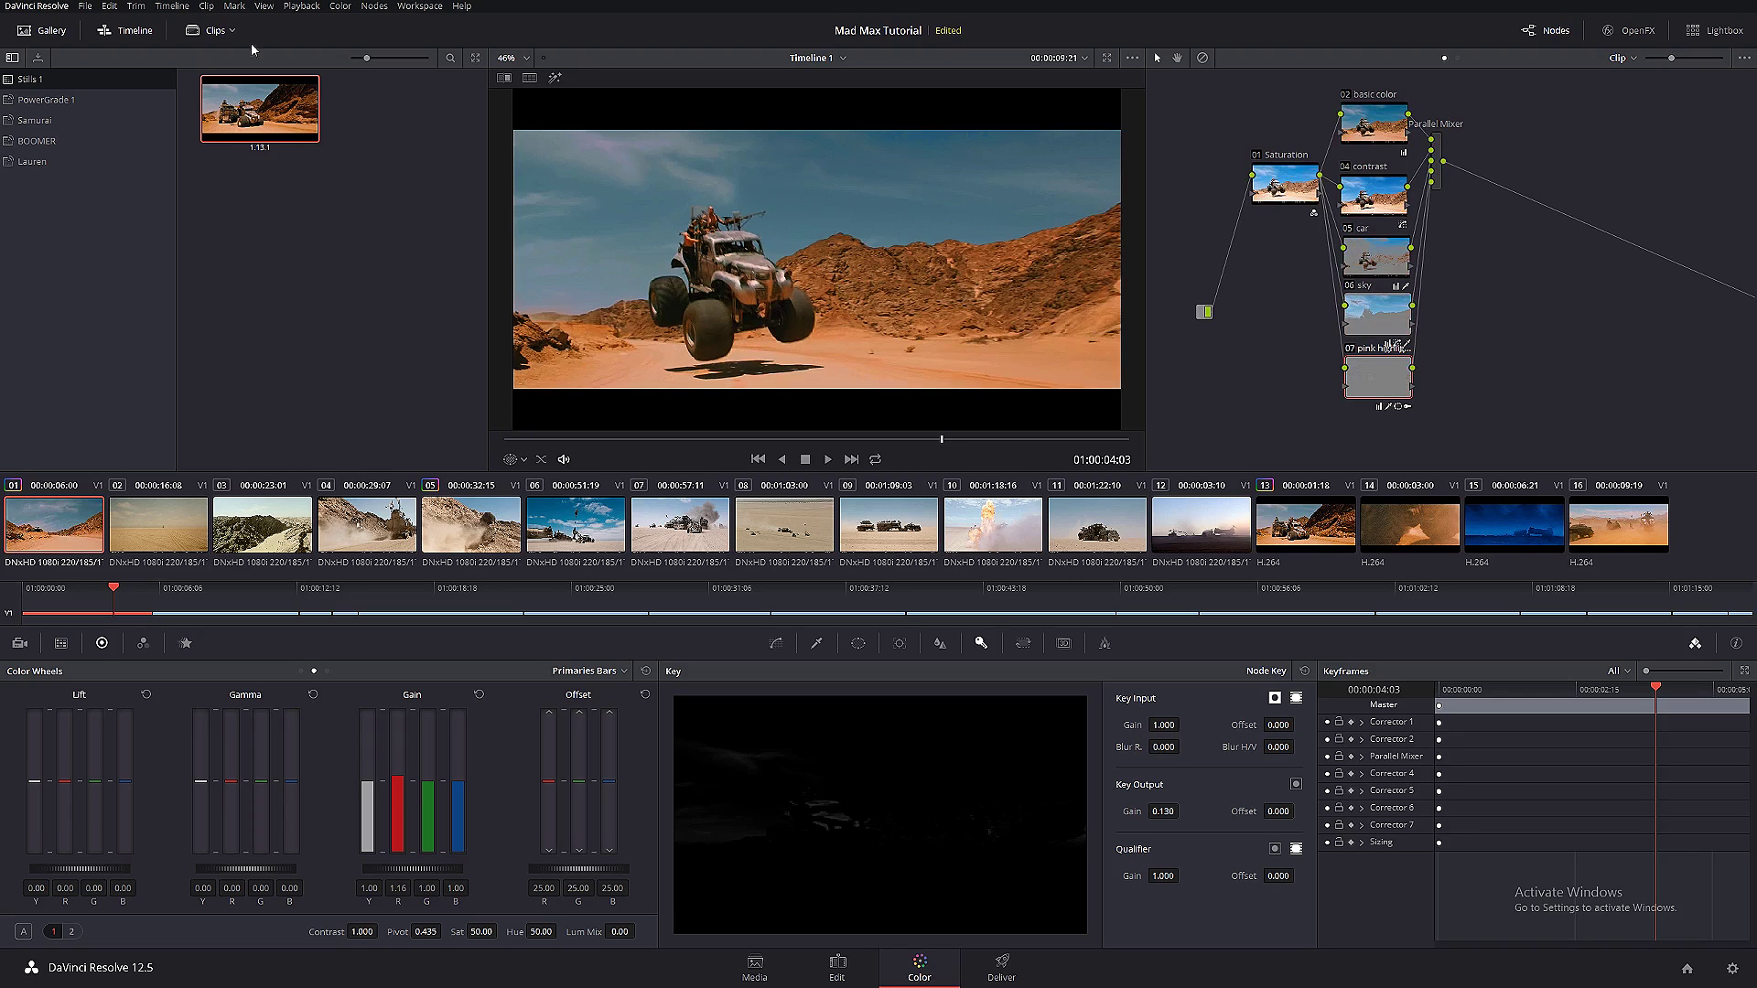
key("Delete")
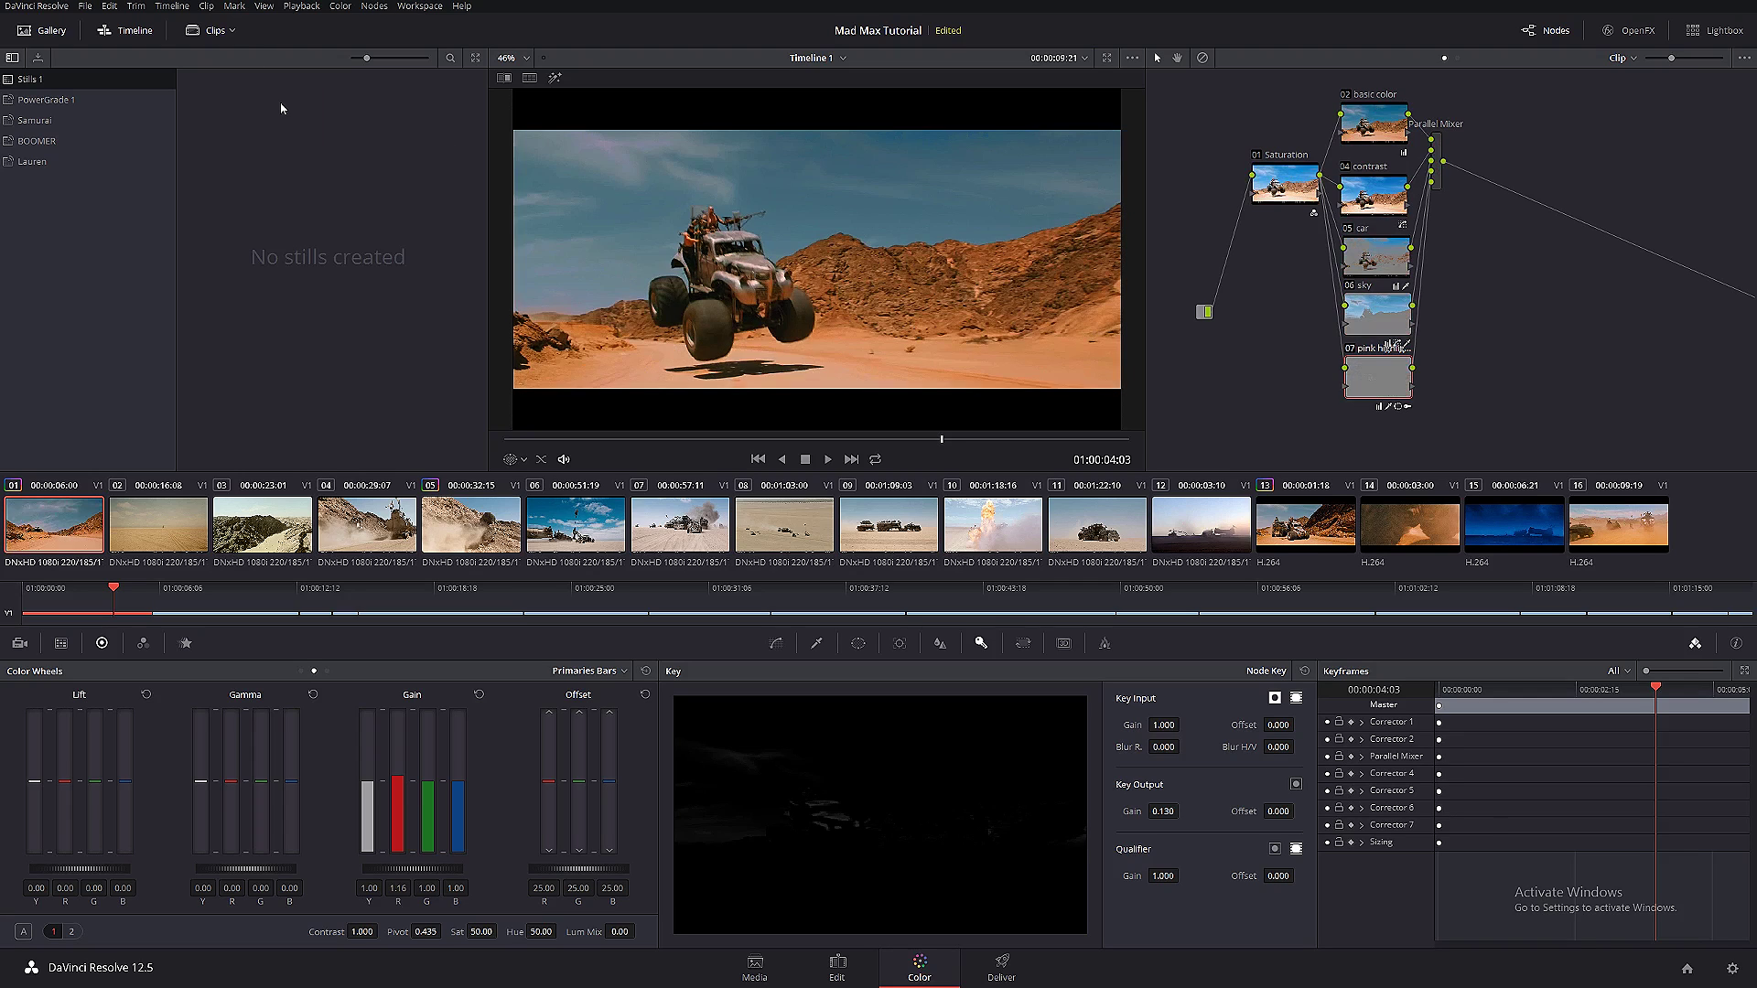
- Play reference clip 13 and compare its sky and truck up close with a matching frame of graded clip 01
left_click(1310, 538)
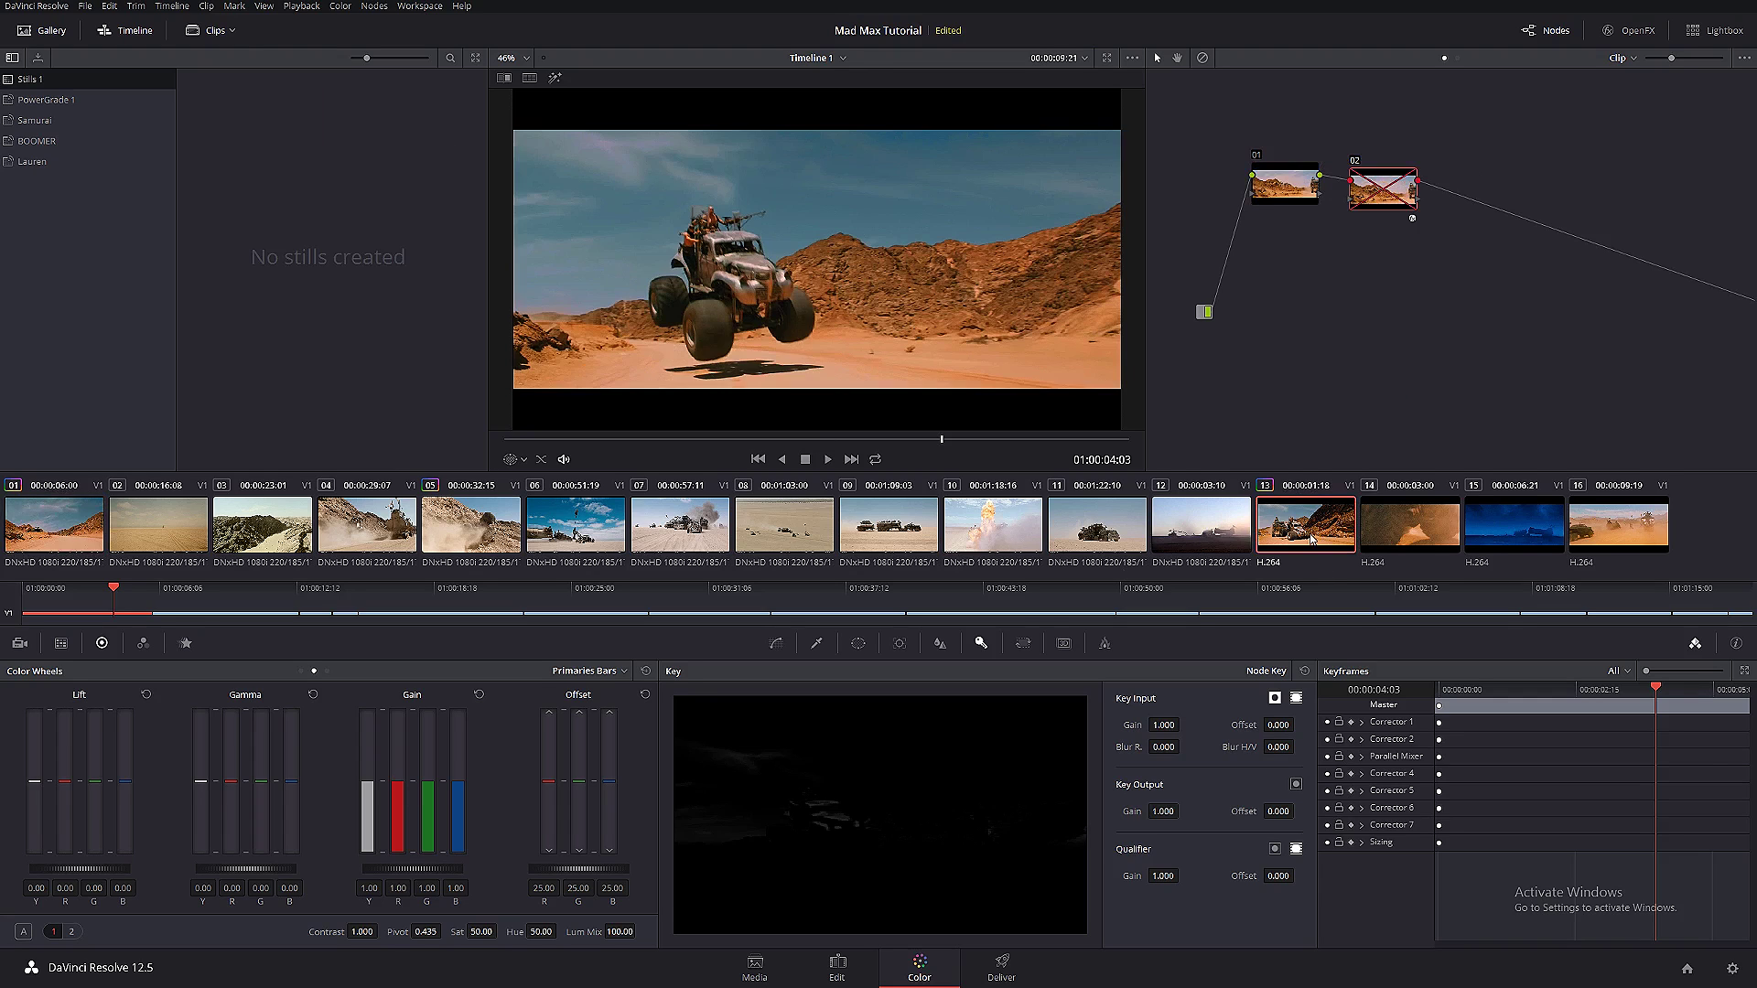
key("space")
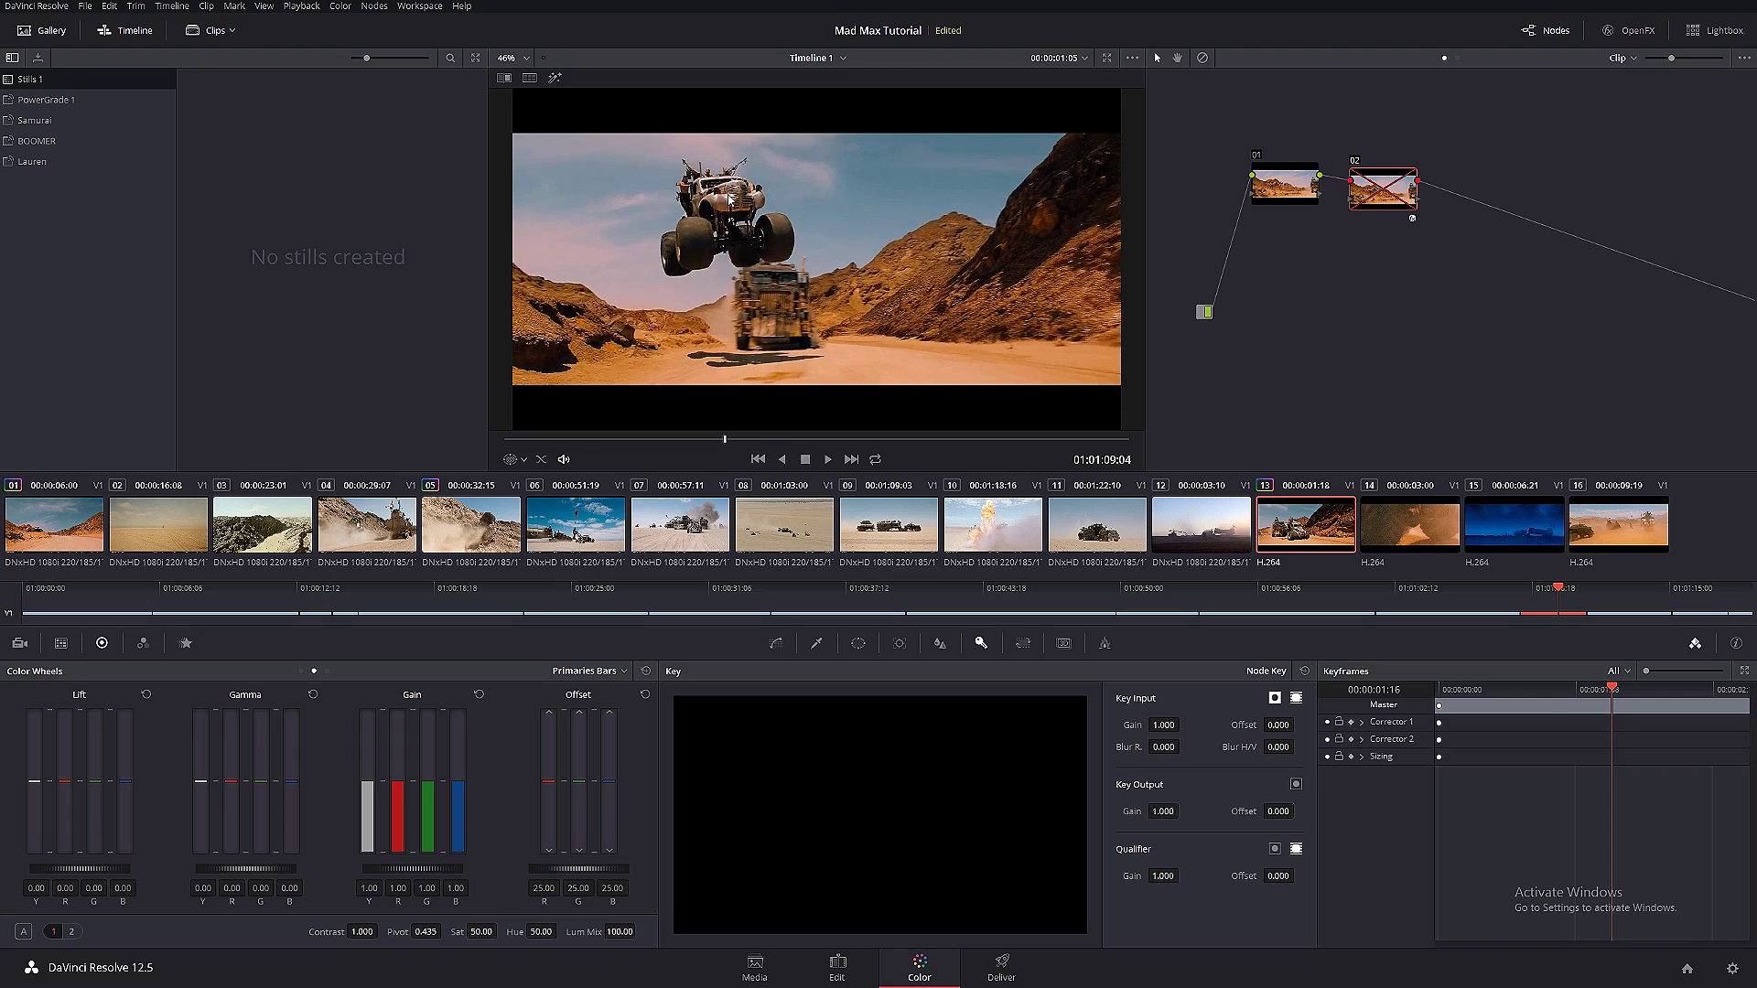
scroll(711, 188, "up", 1)
scroll(711, 187, "up", 1)
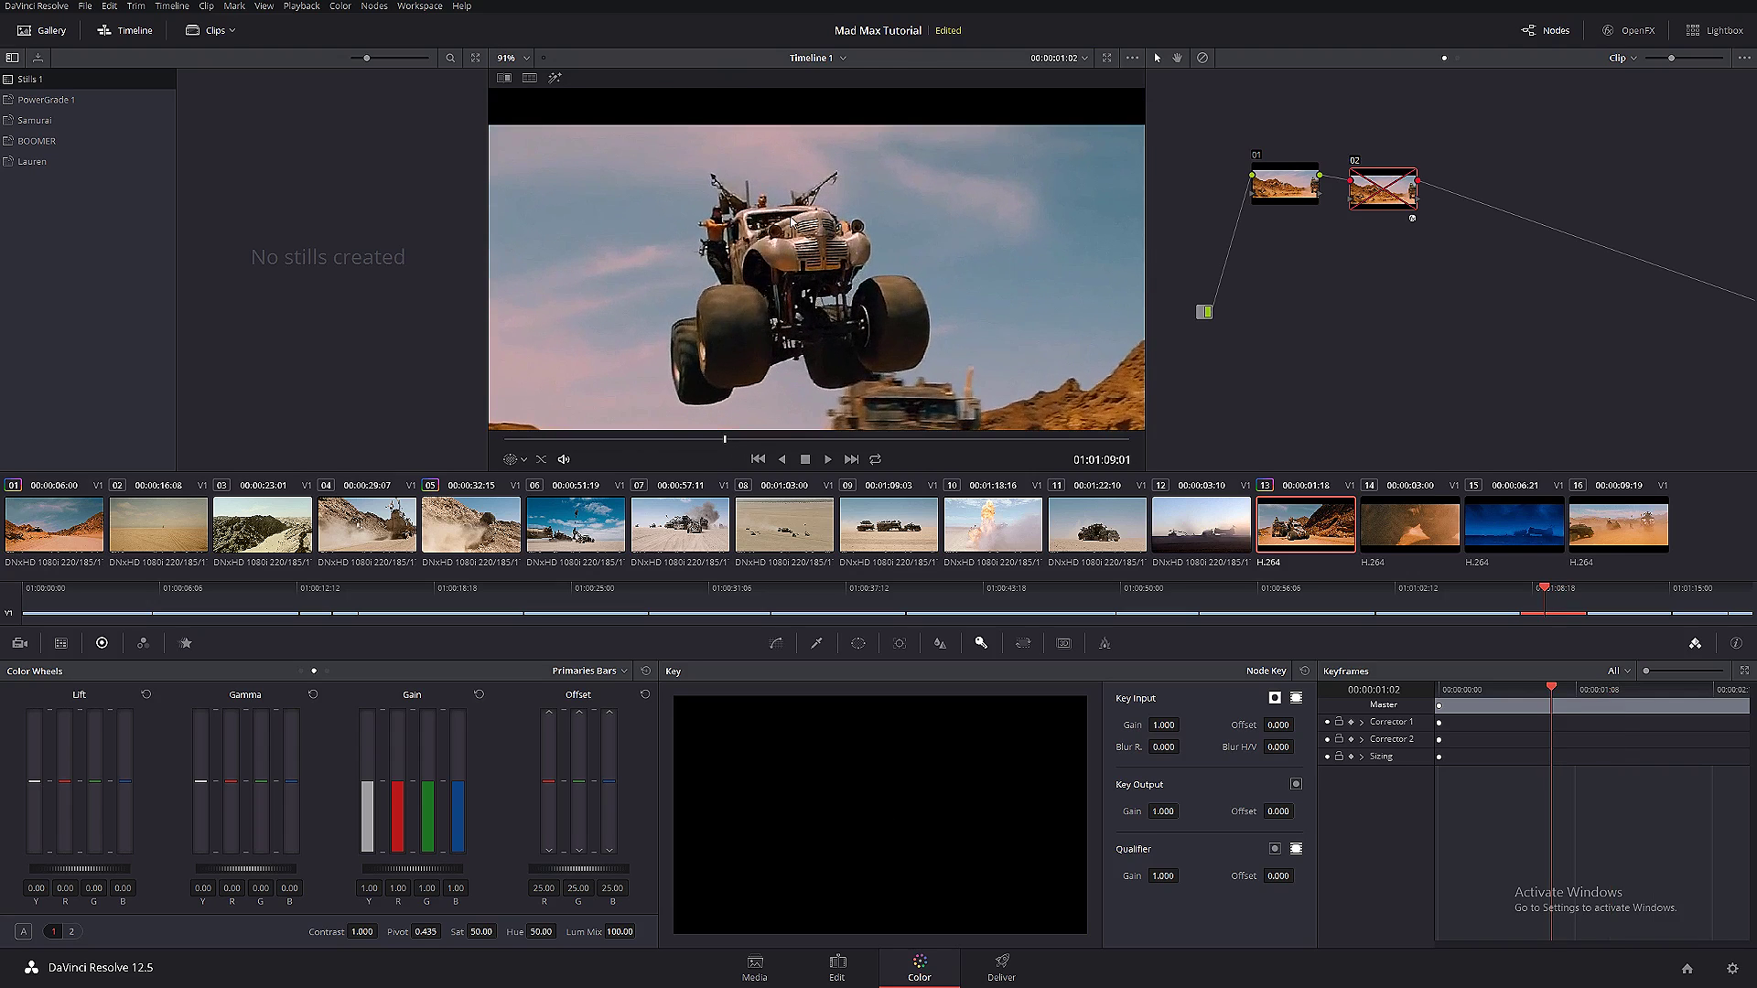
left_click(68, 530)
left_click_drag(625, 440, 836, 431)
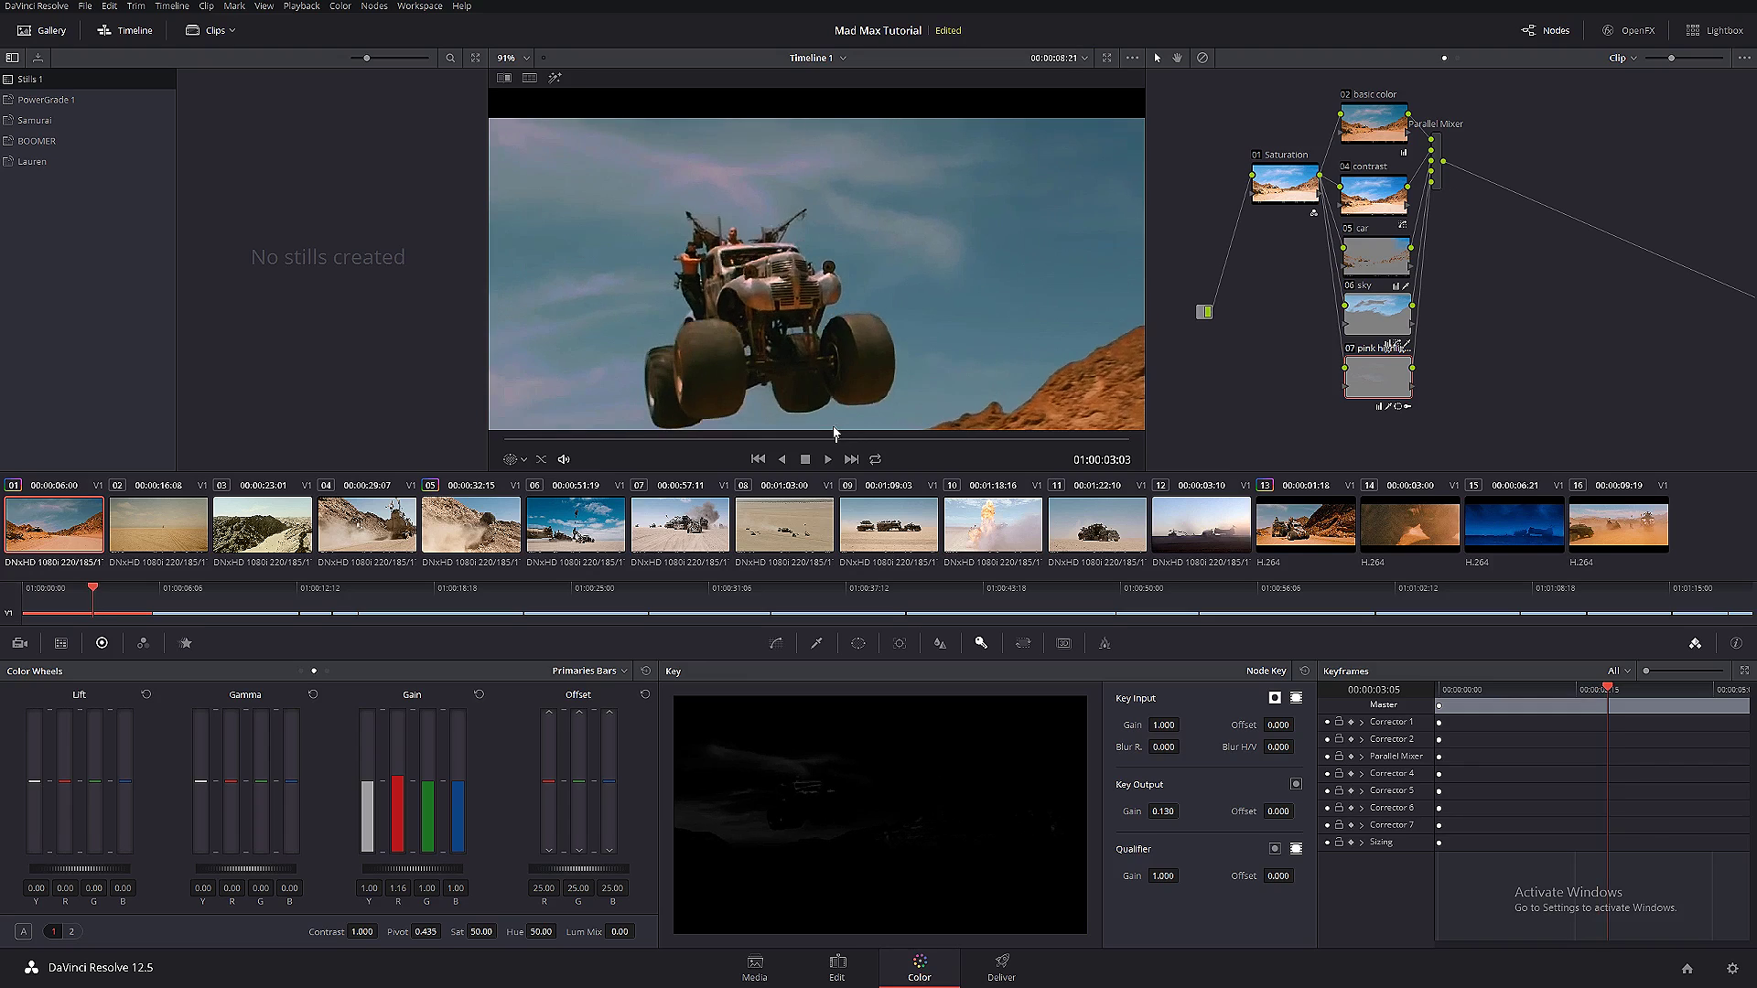
scroll(724, 307, "down", 2)
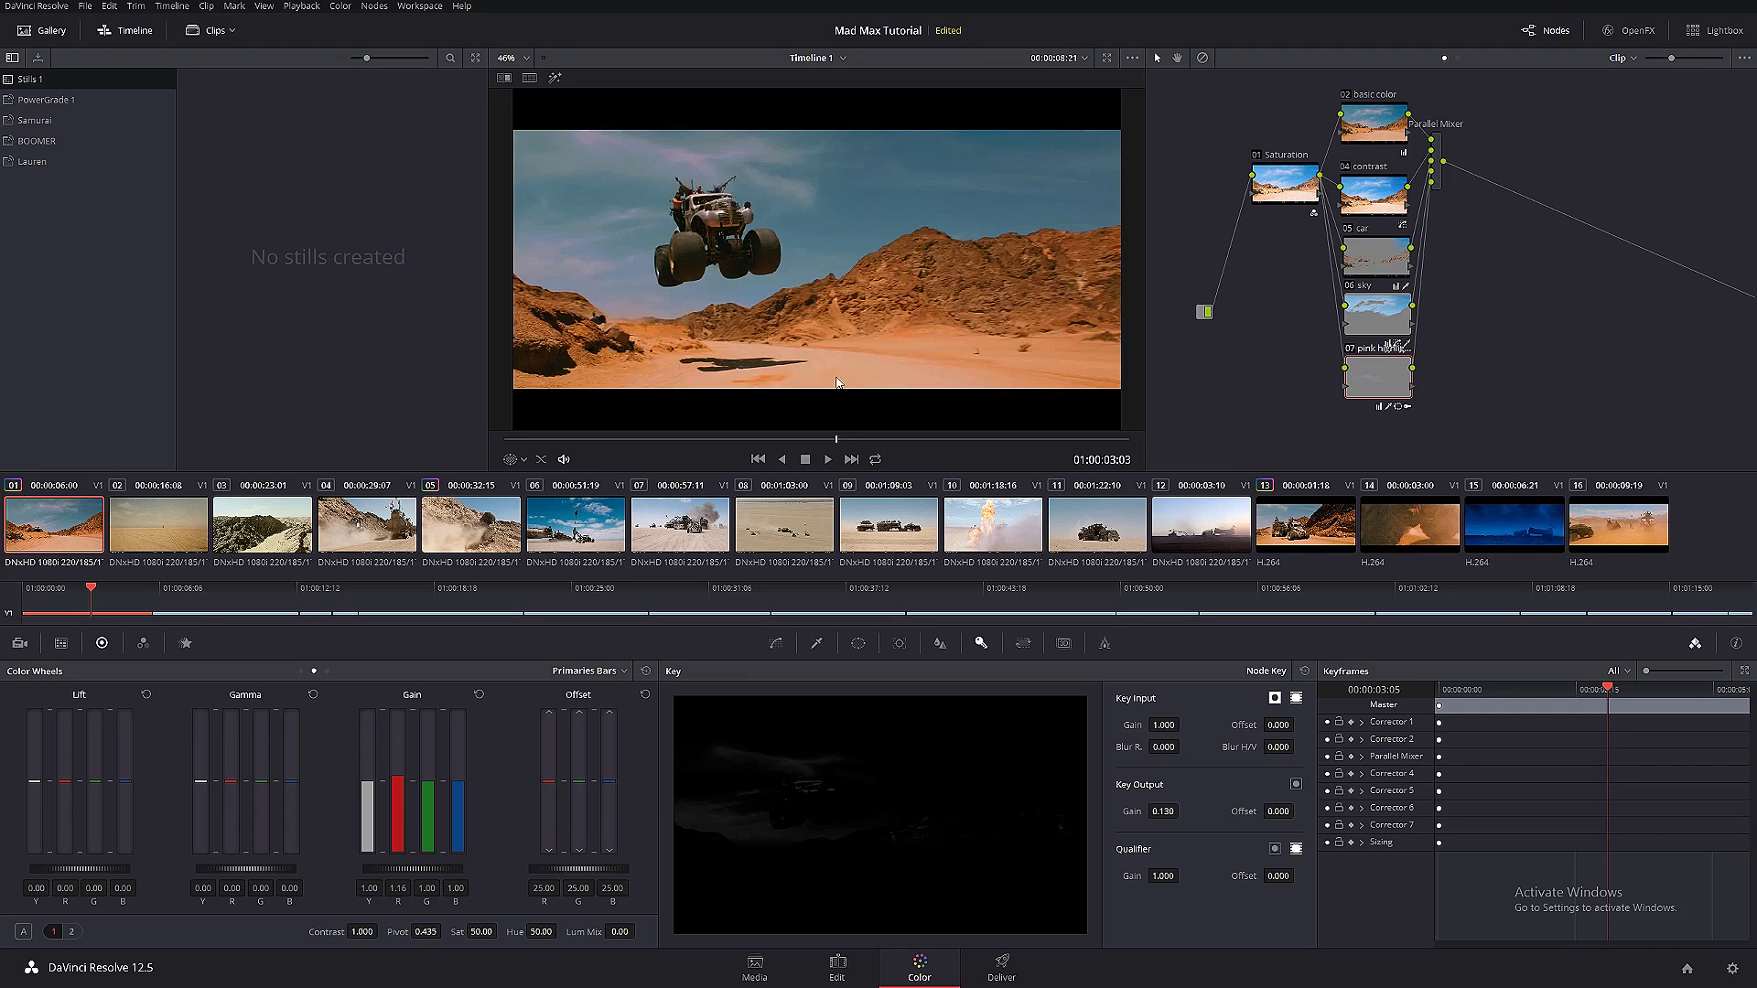
- Add a serial node after the Parallel Mixer and switch its blur controls to Sharpen mode
left_click(1439, 161)
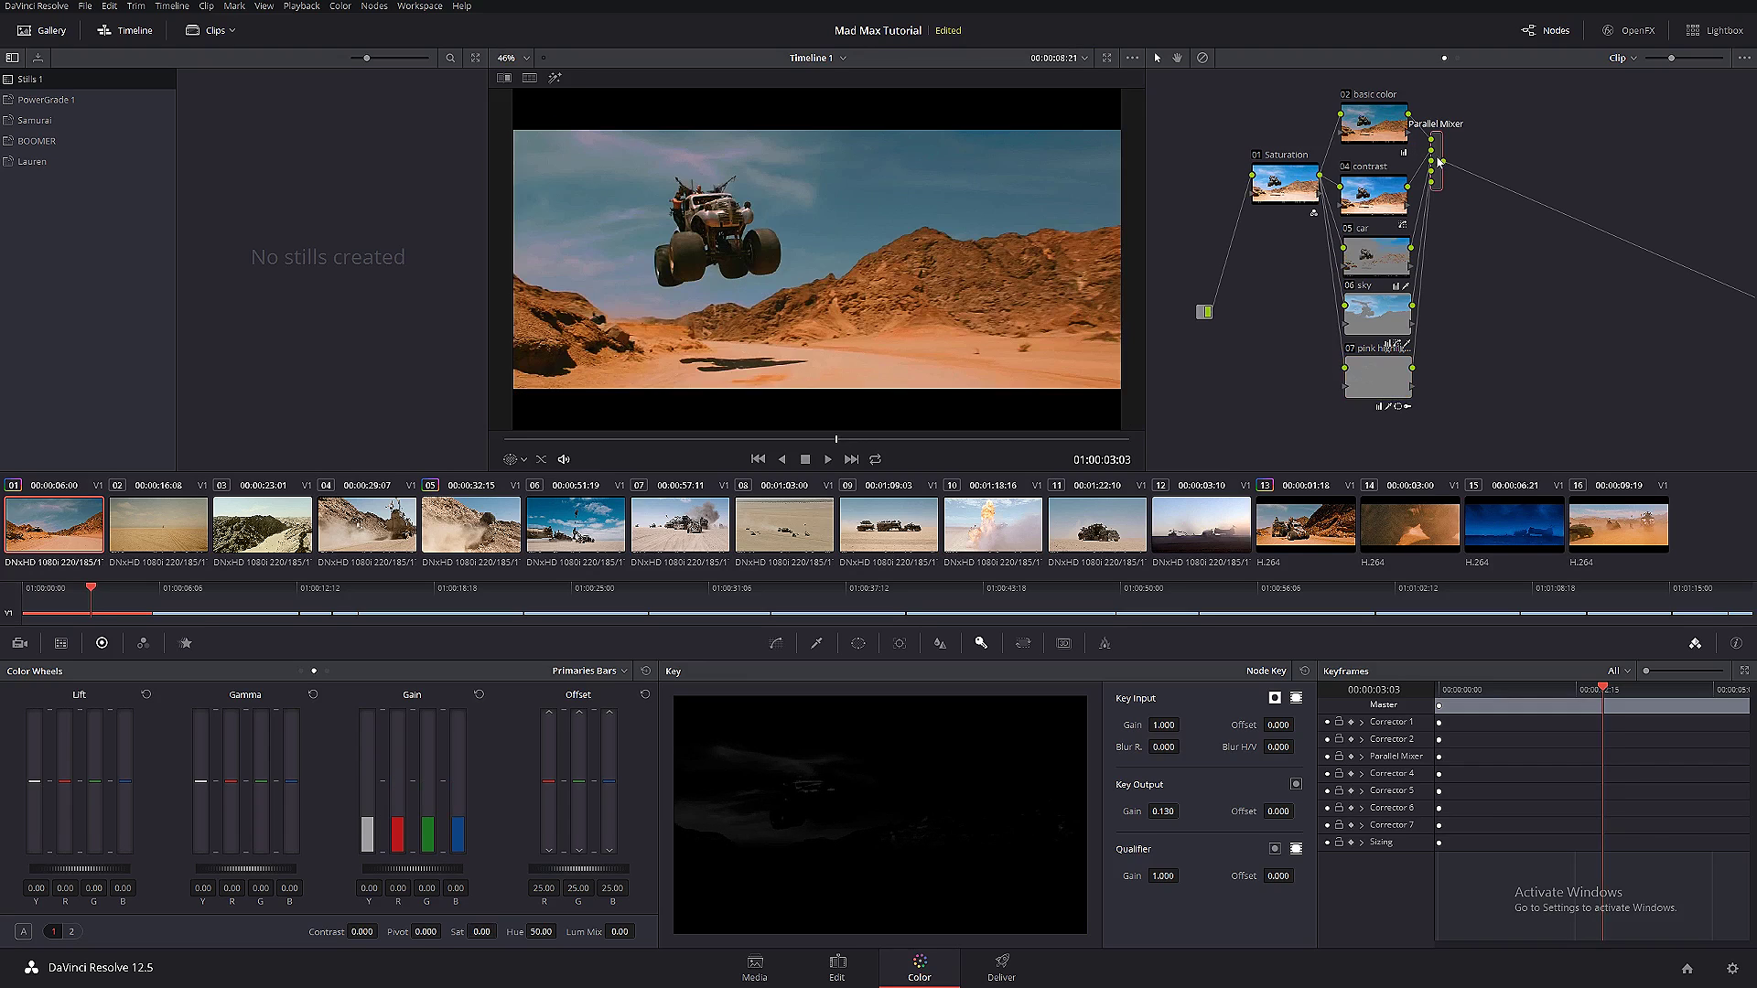
key("alt+s")
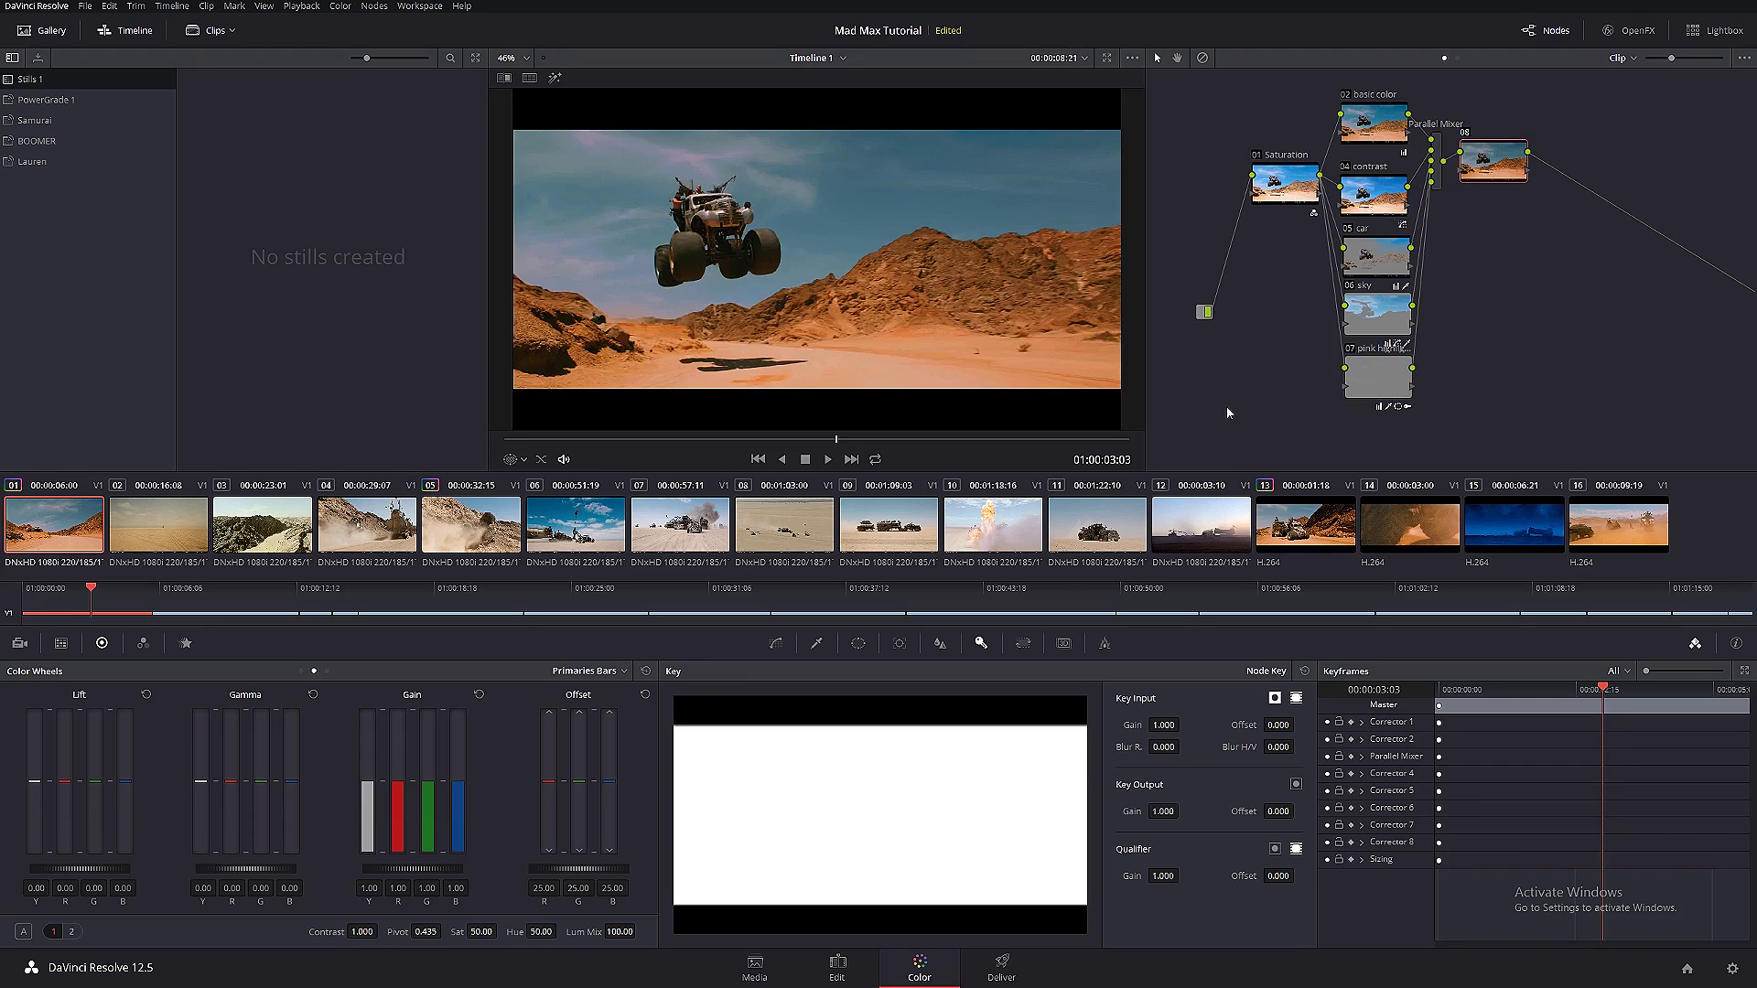
left_click(939, 644)
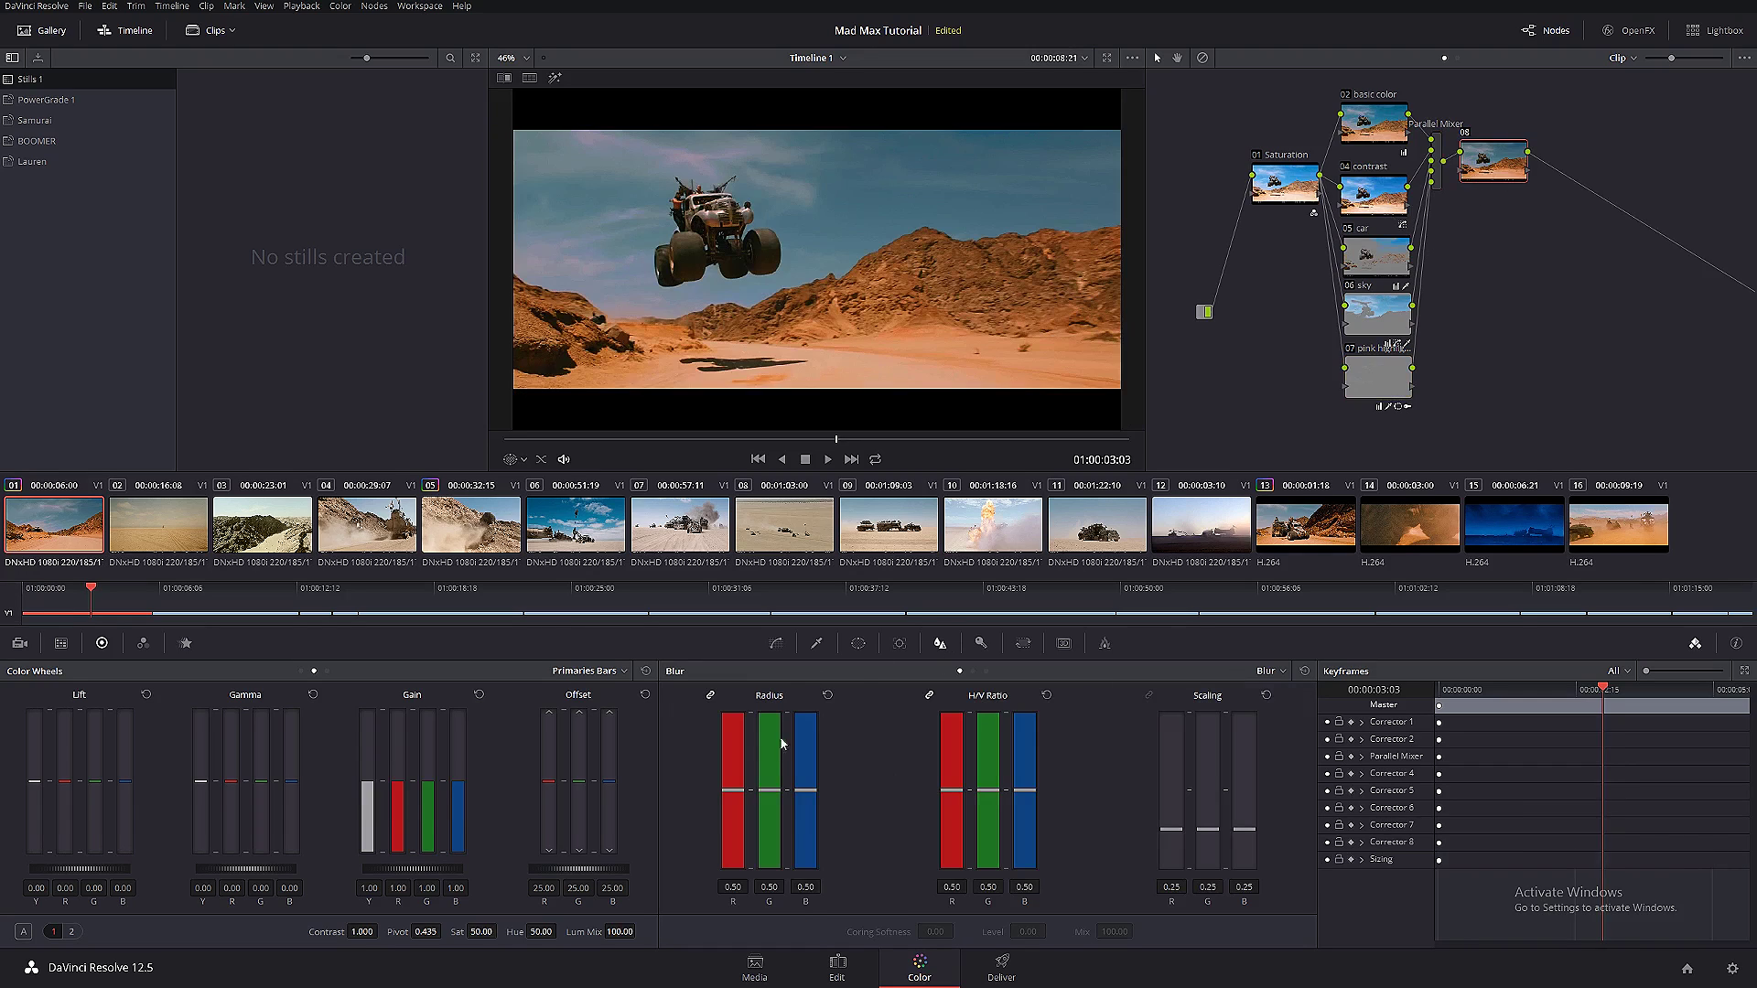
left_click(1276, 673)
left_click(1281, 706)
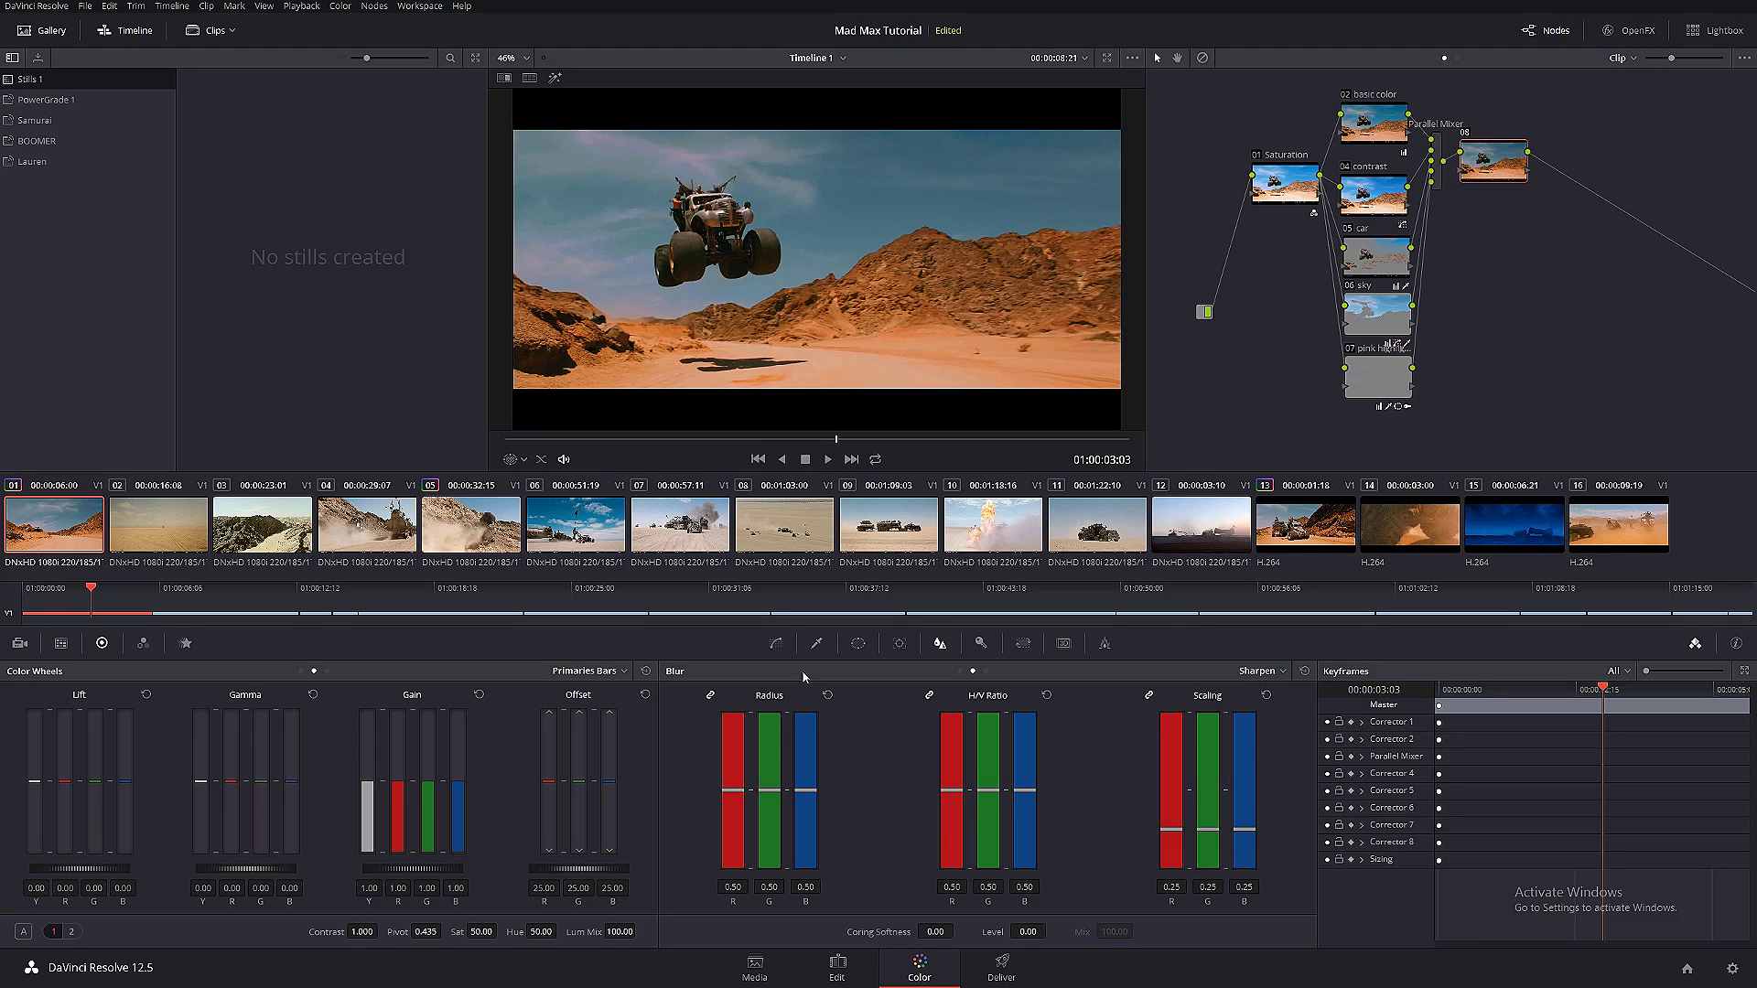
- Sharpen the image by setting the radius to 0.45 on all channels, and check the truck up close
scroll(902, 304, "up", 5)
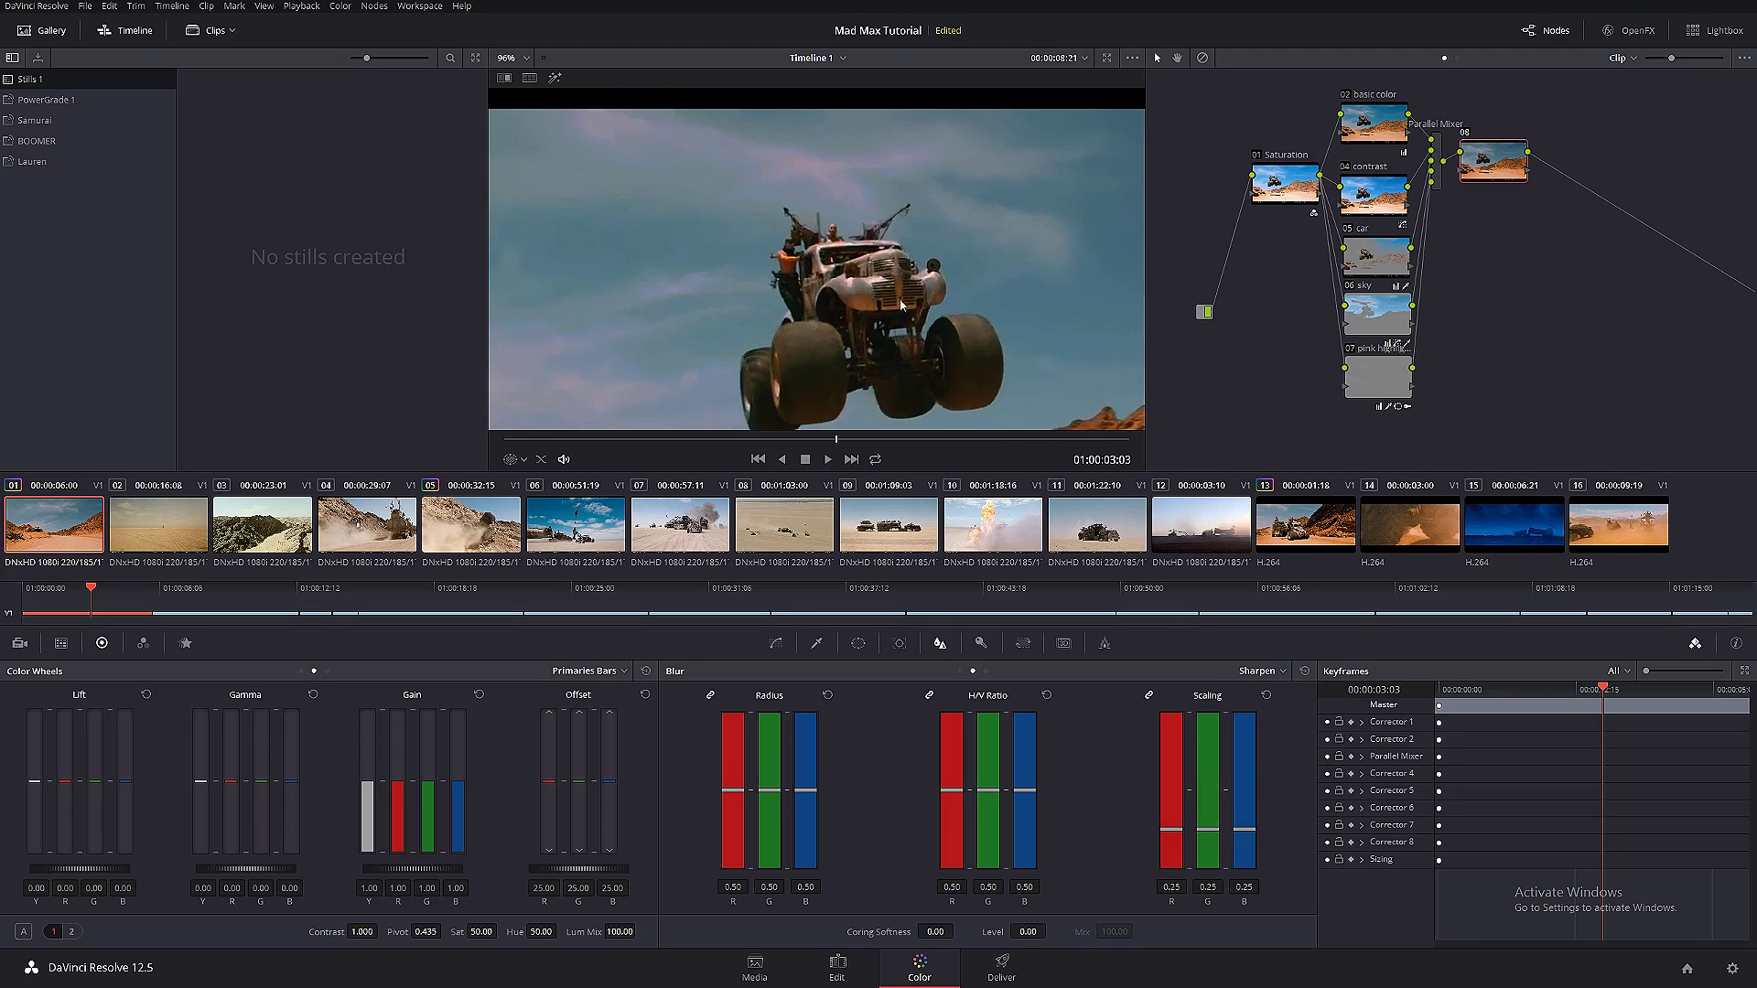
scroll(902, 305, "up", 6)
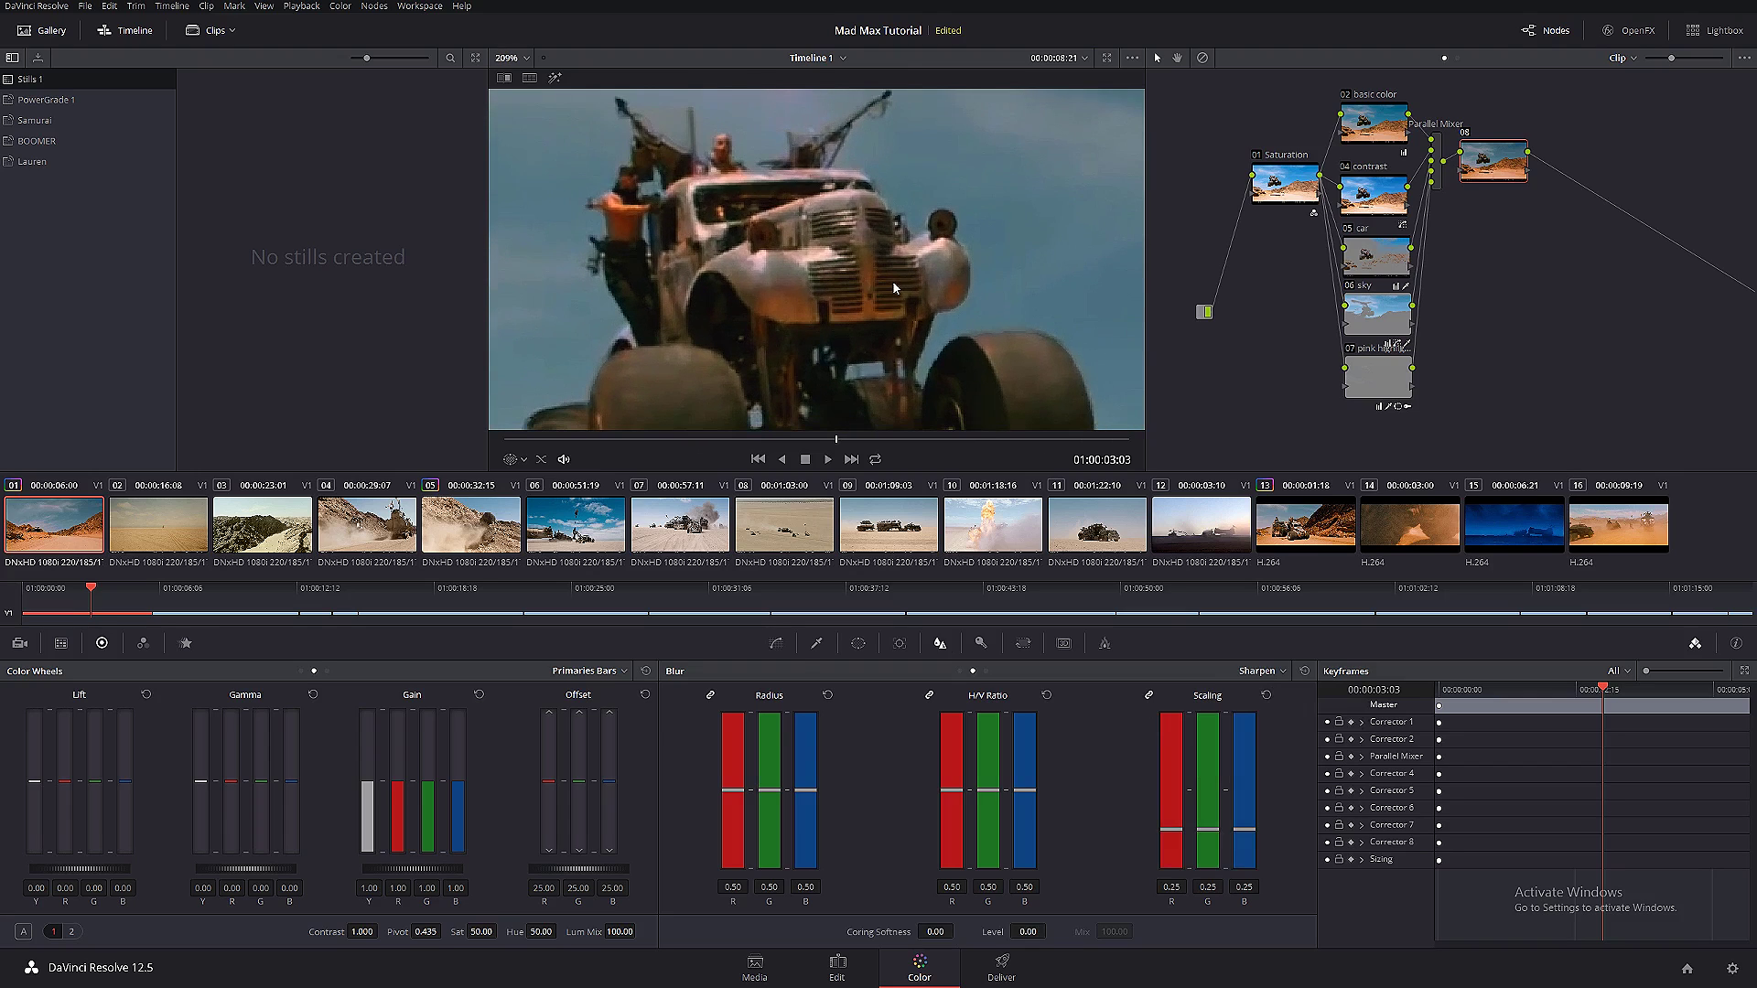
left_click_drag(771, 792, 762, 806)
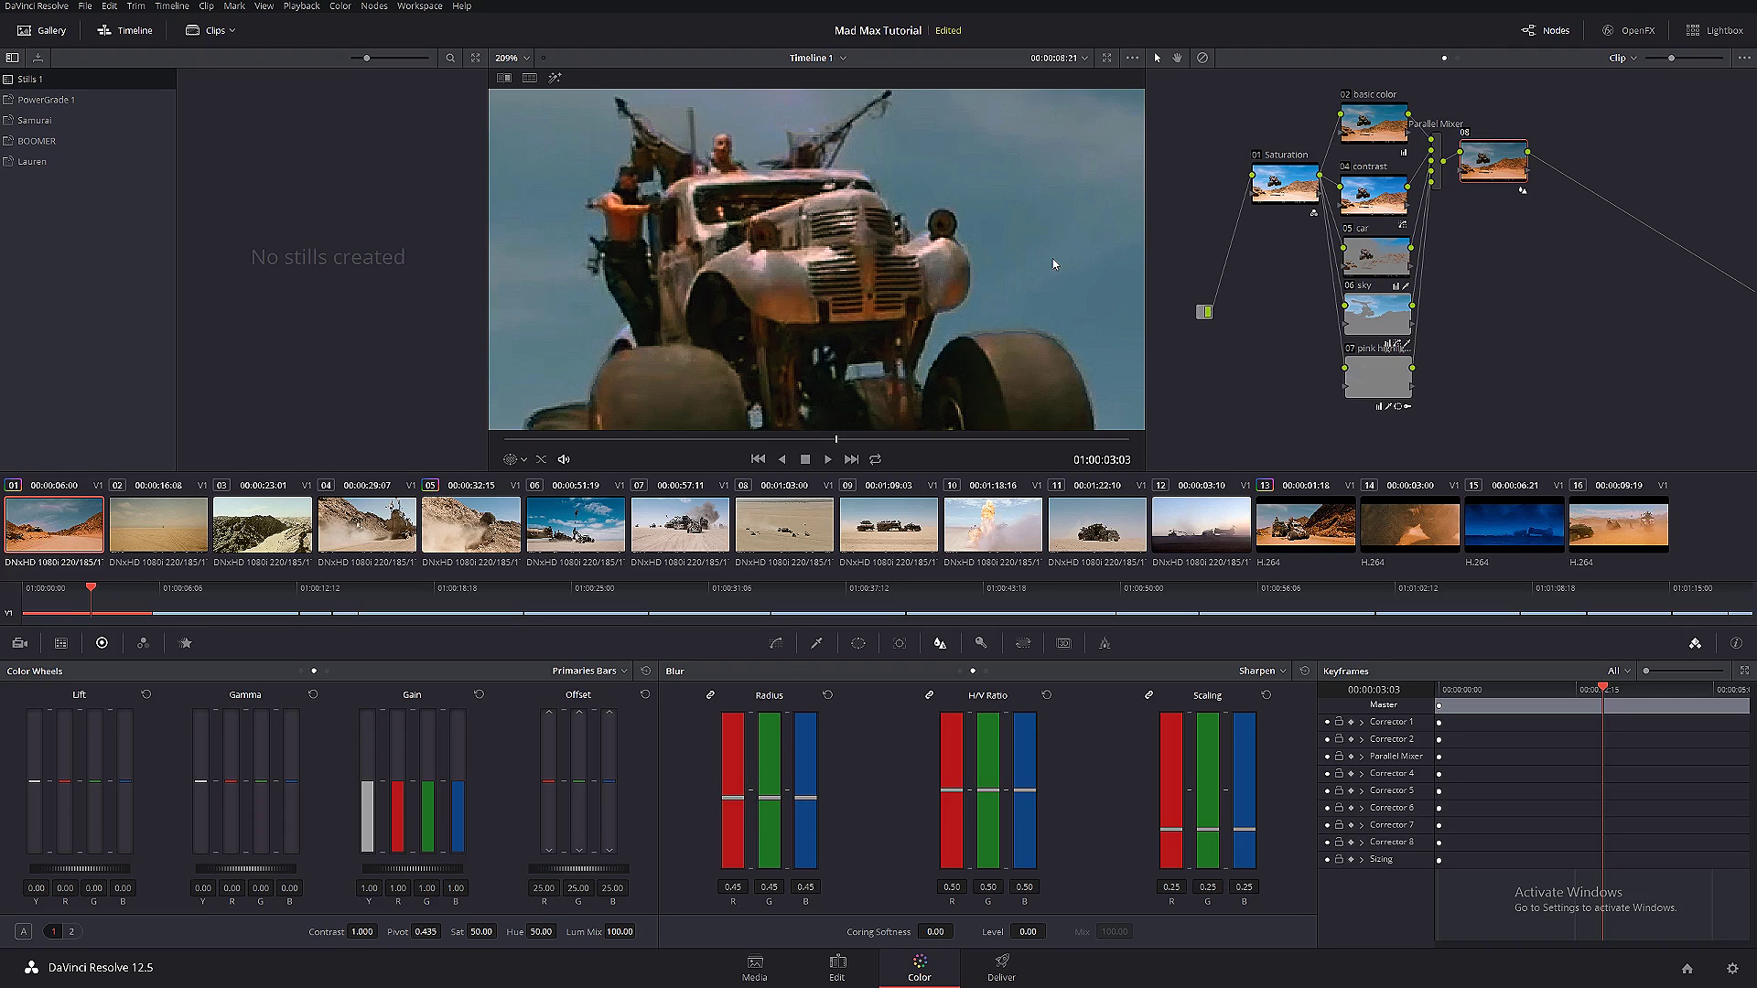
key("shift+z")
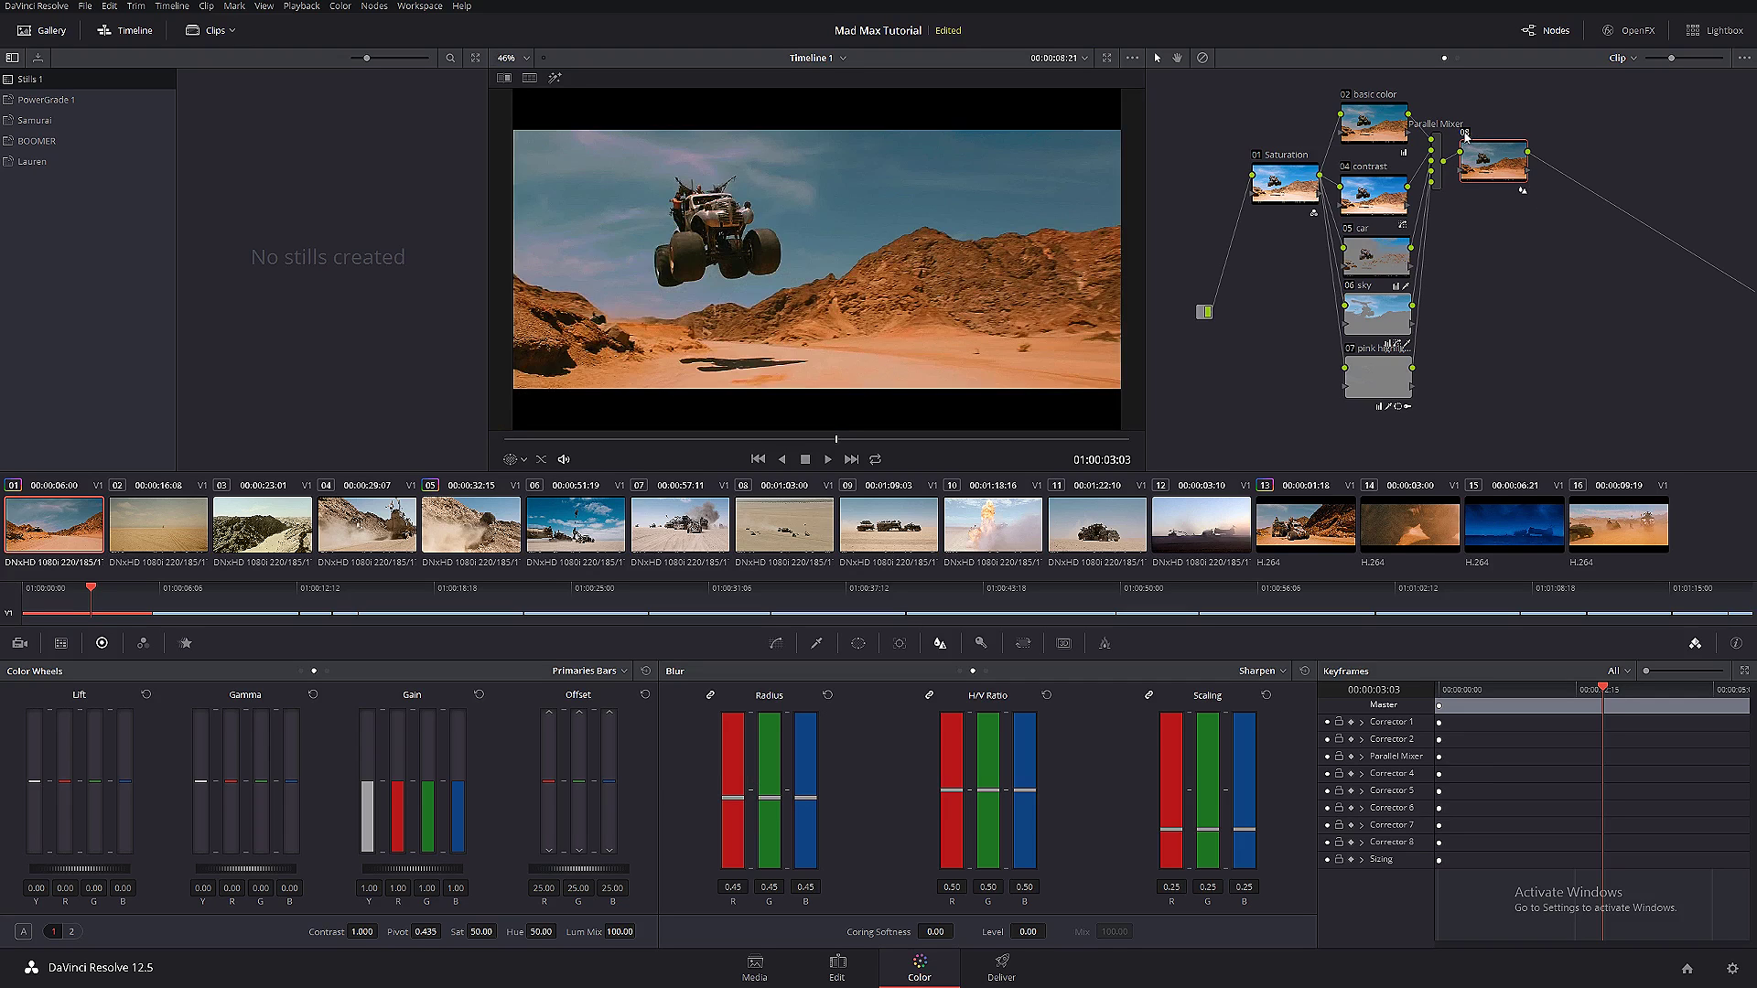
scroll(847, 271, "up", 3)
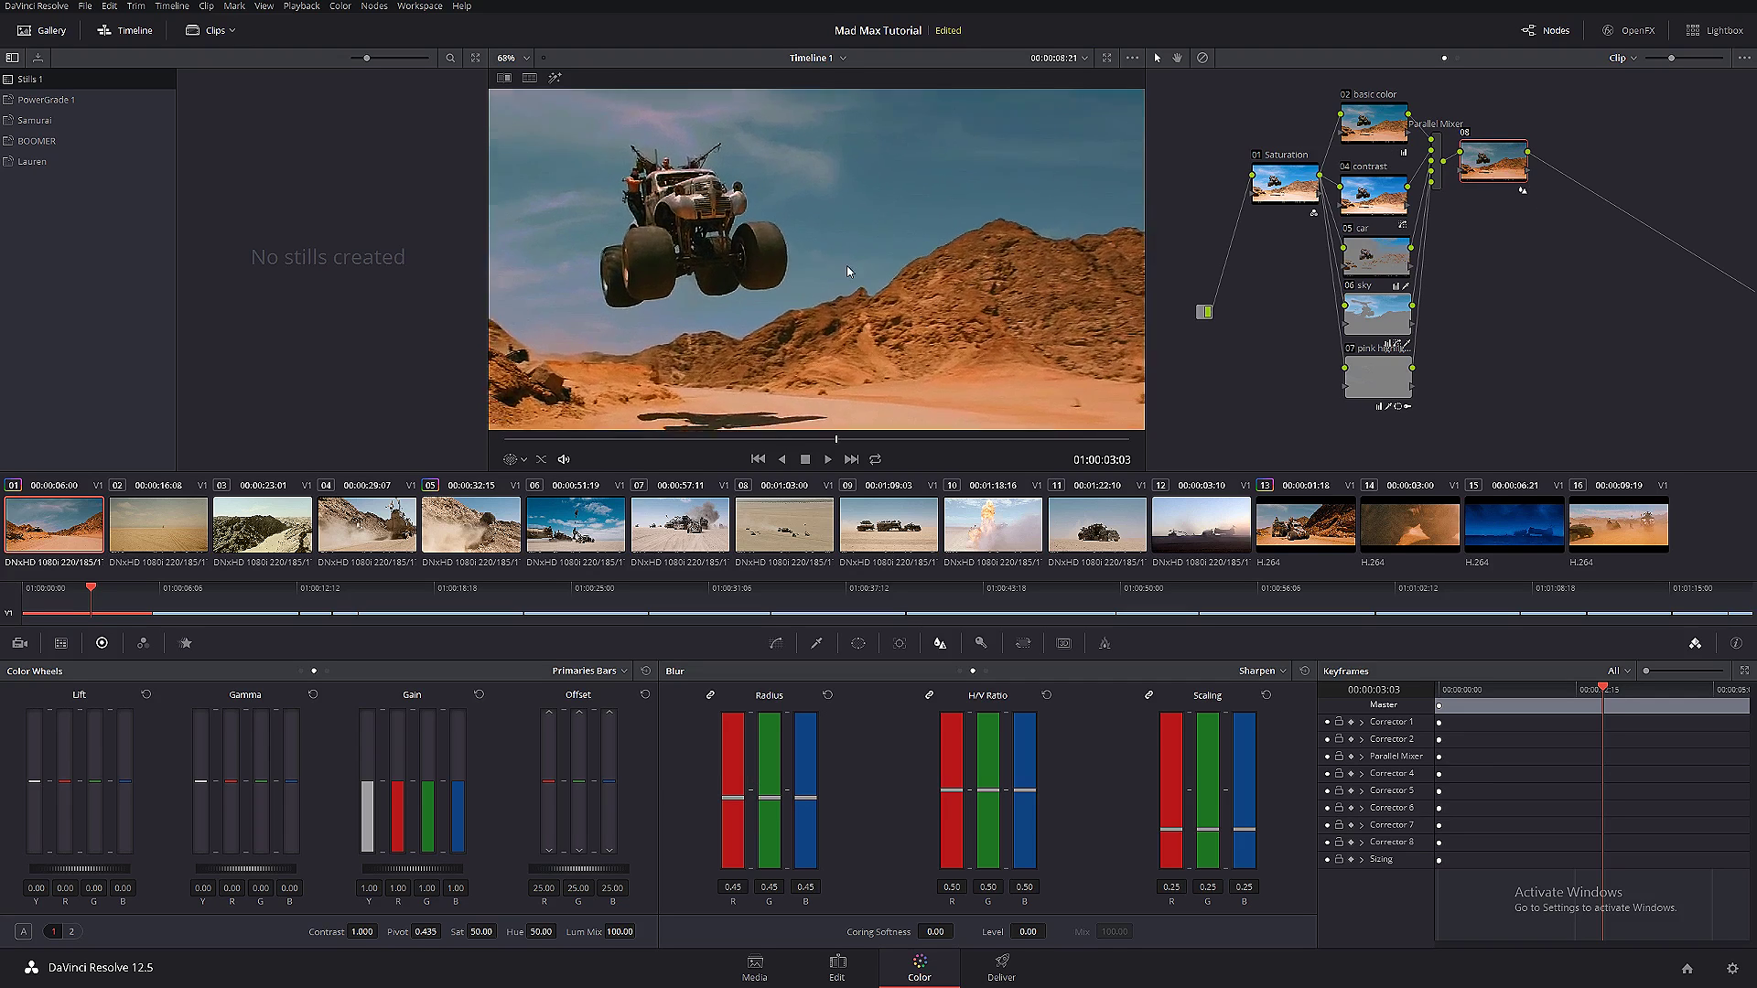
scroll(933, 235, "up", 4)
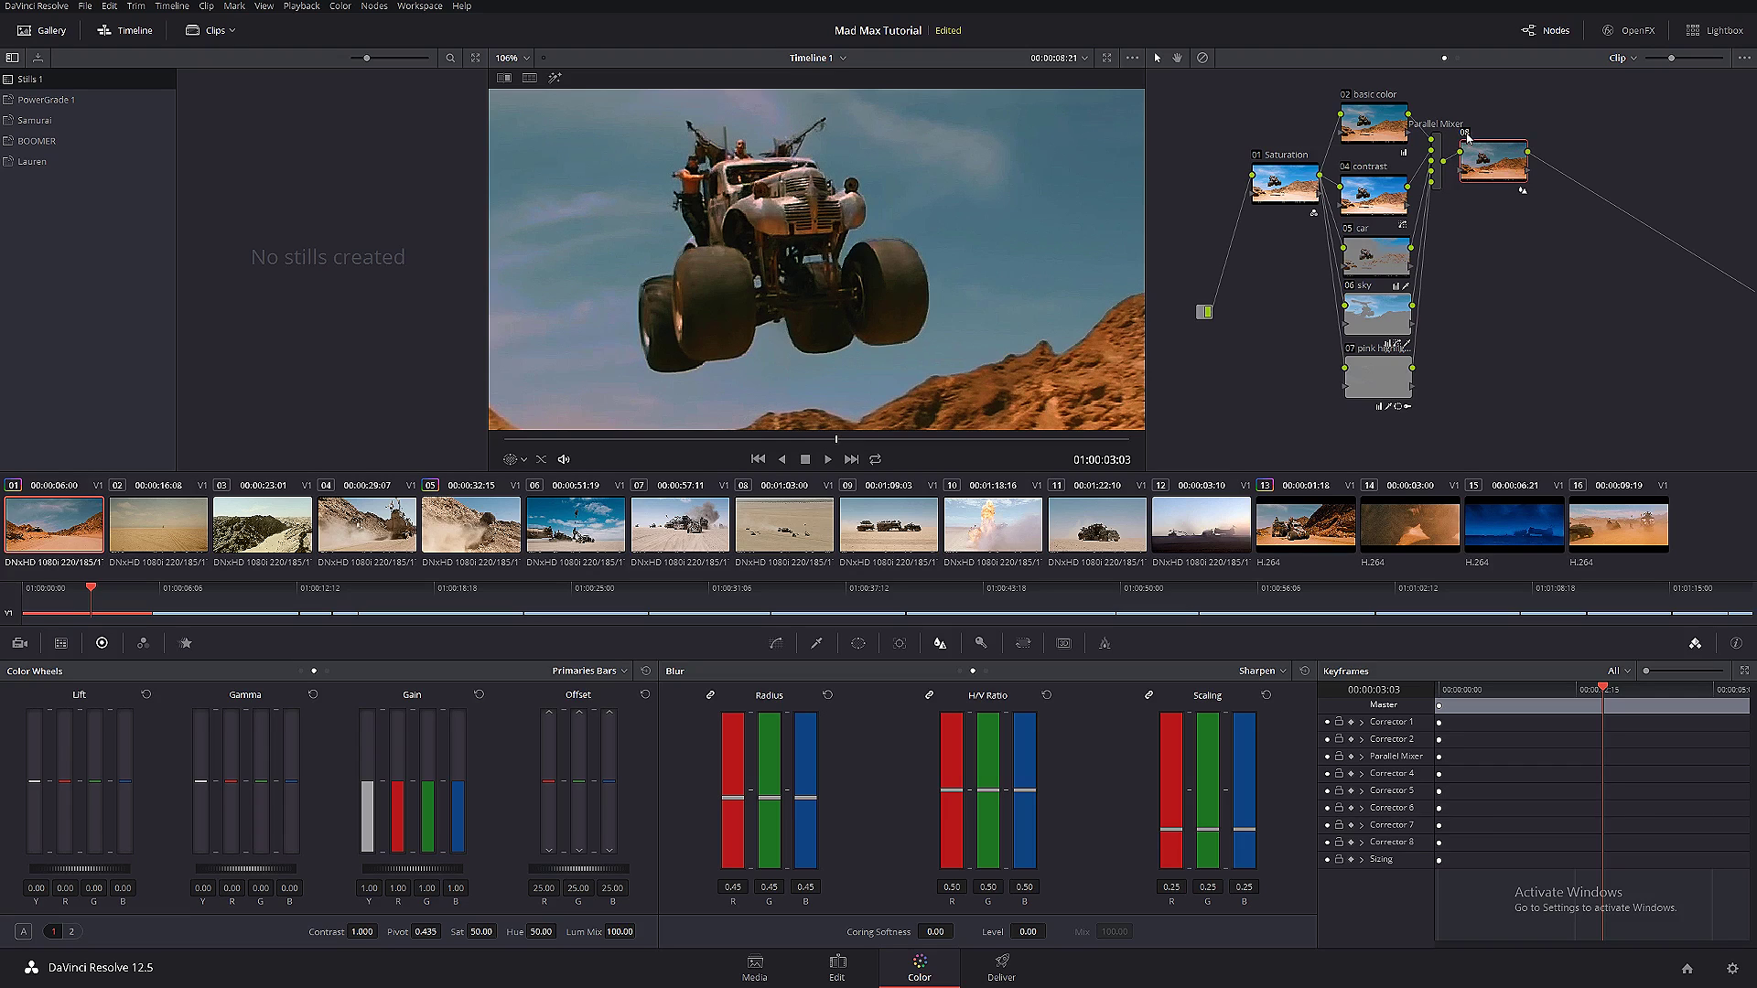
scroll(1109, 262, "down", 5)
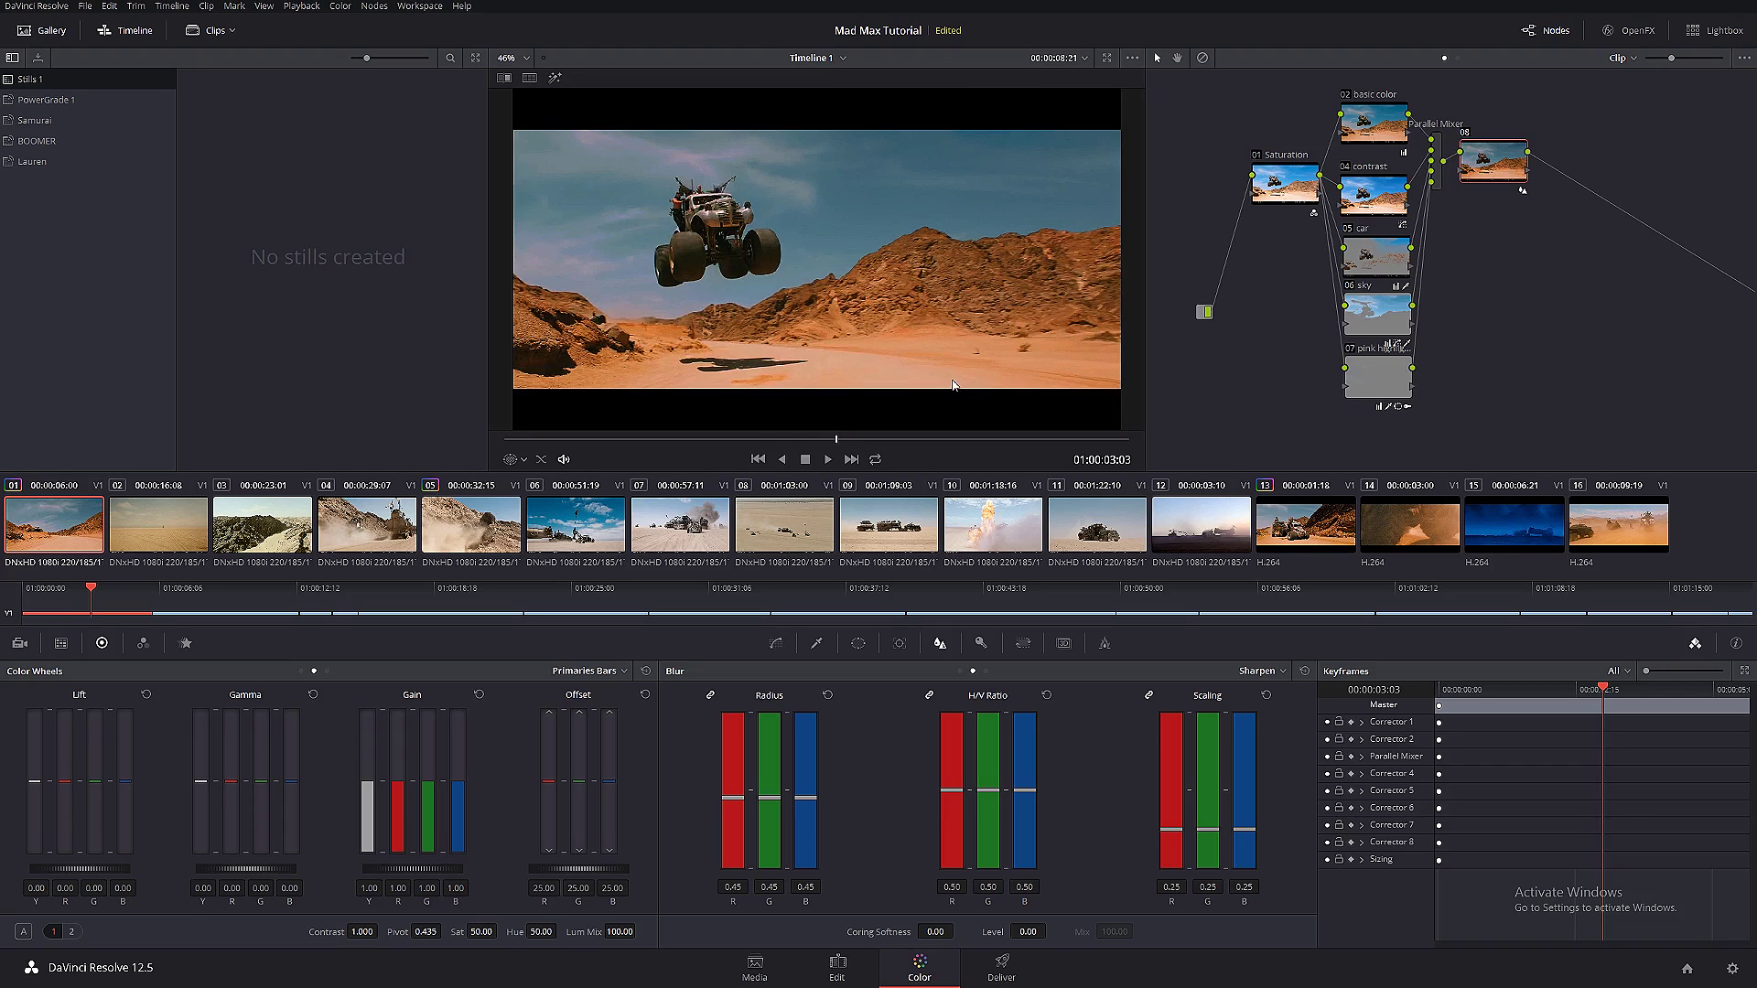
- Show the scopes clear of the clip thumbnails and enable the false colour node on reference clip 13
key("ctrl+shift+w")
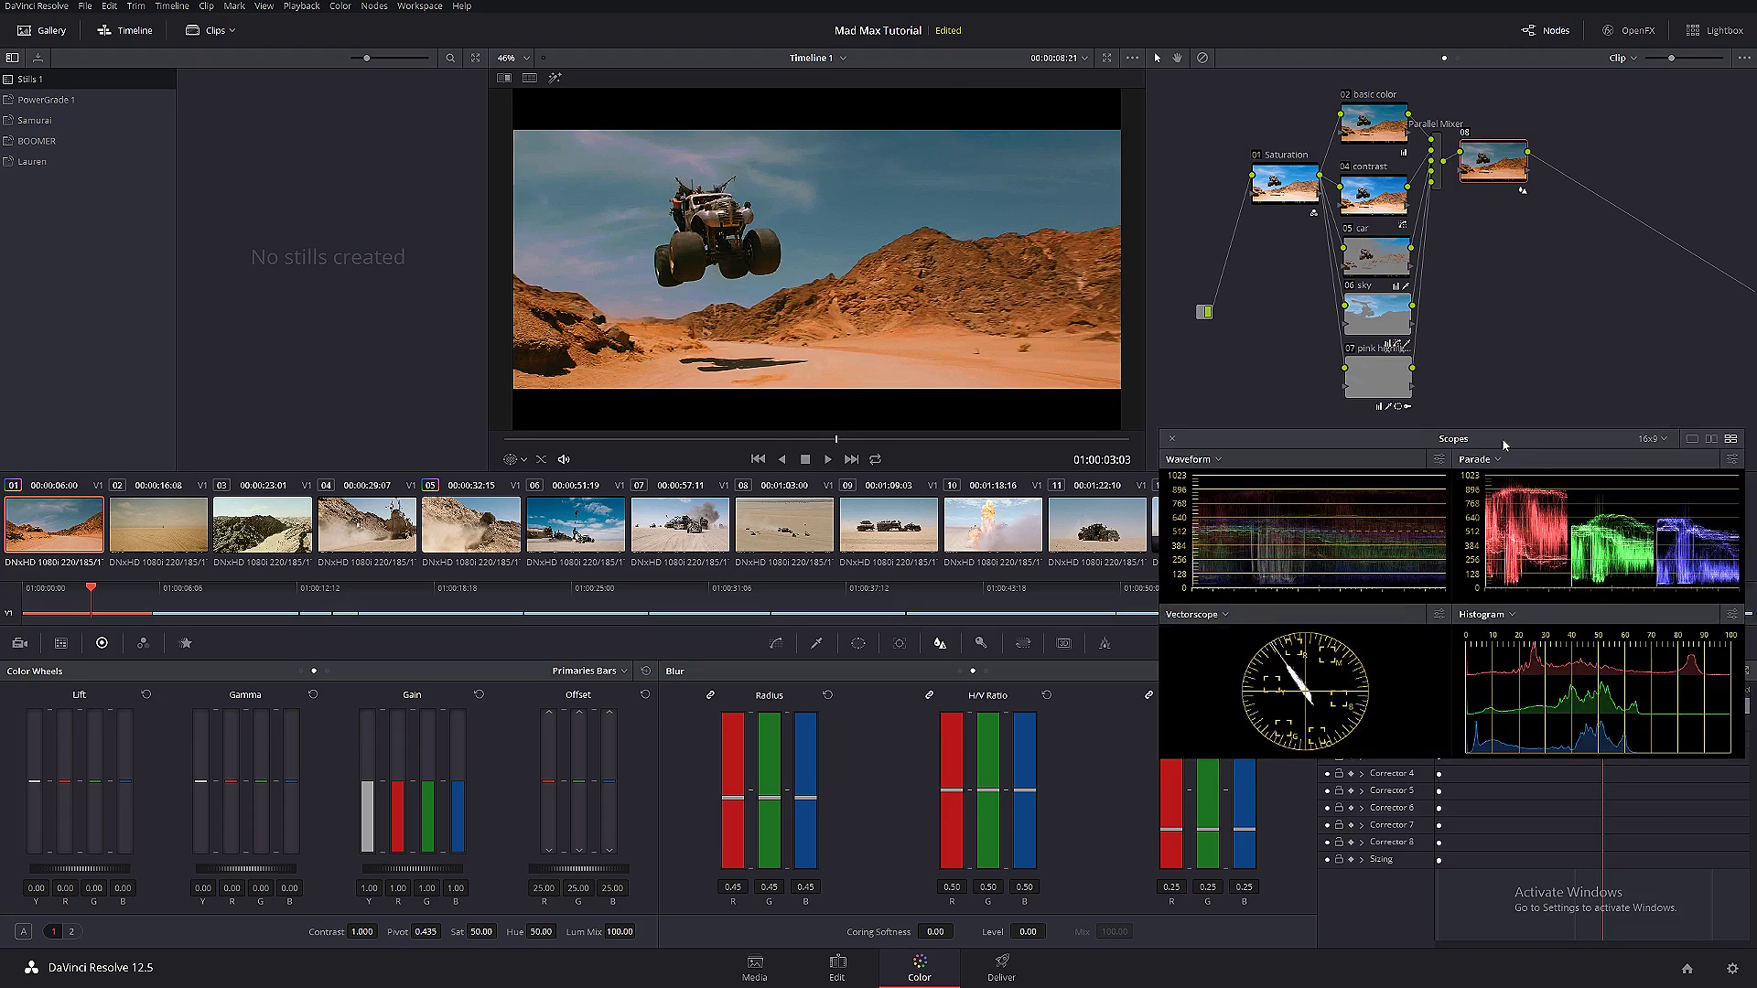
left_click_drag(1564, 439, 1565, 623)
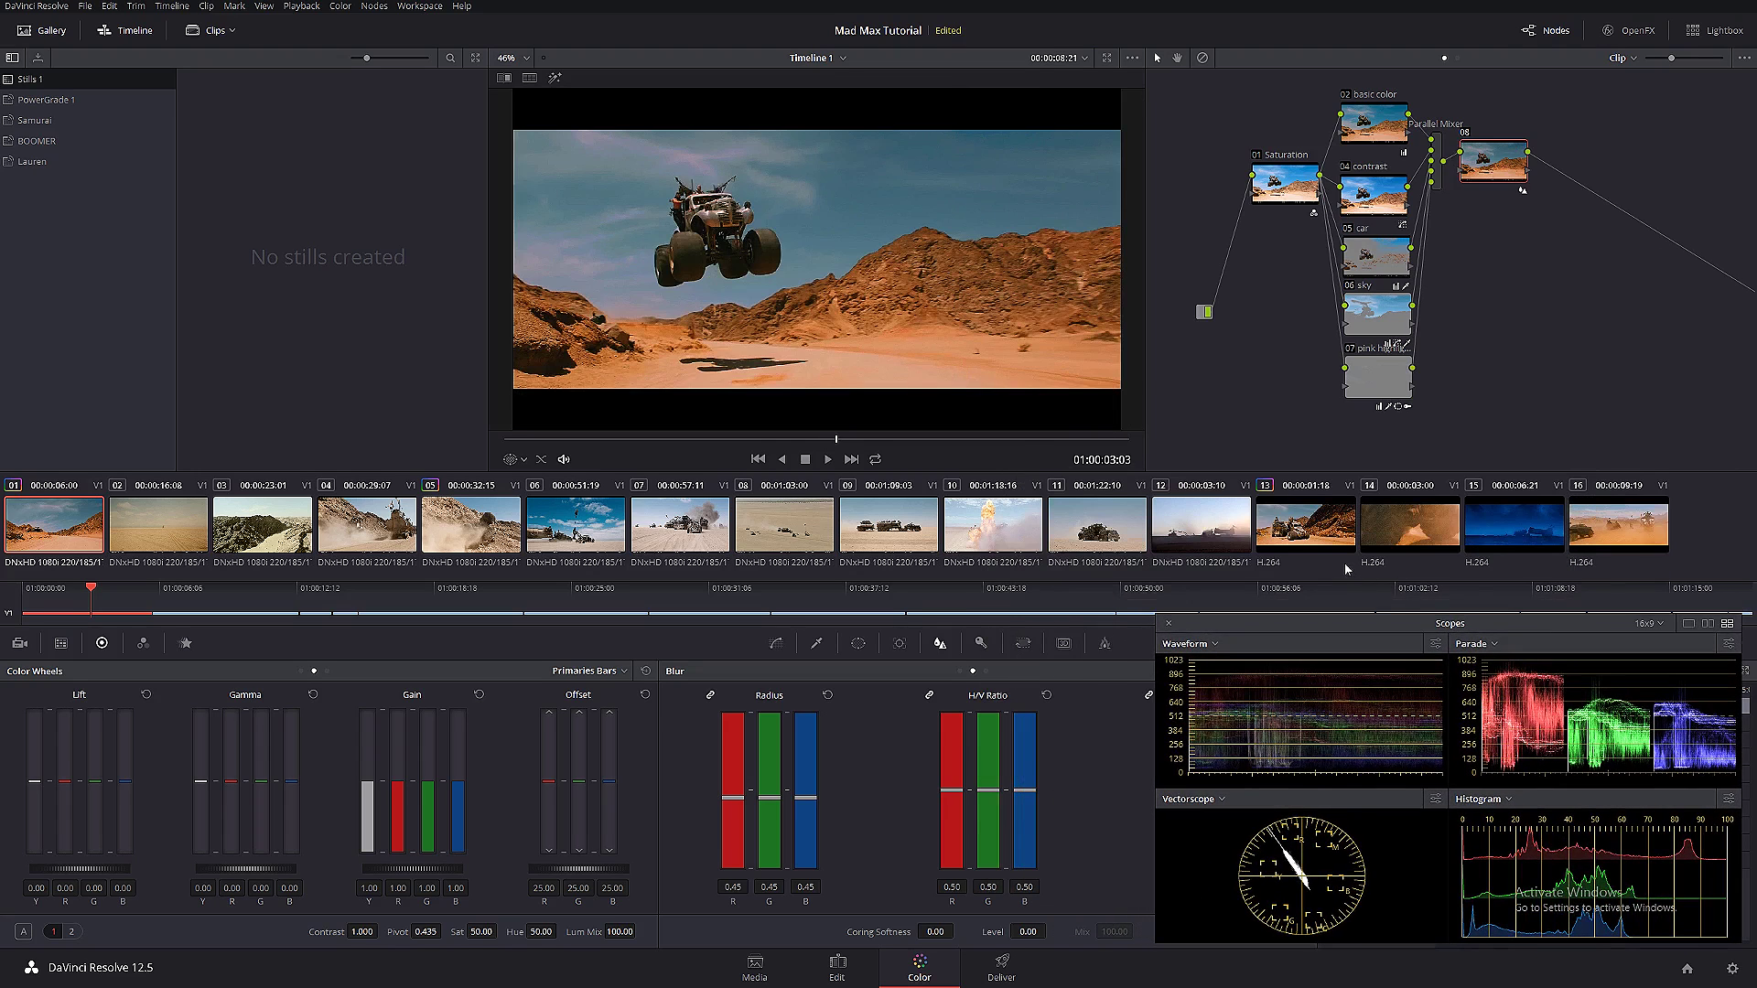
left_click(1314, 529)
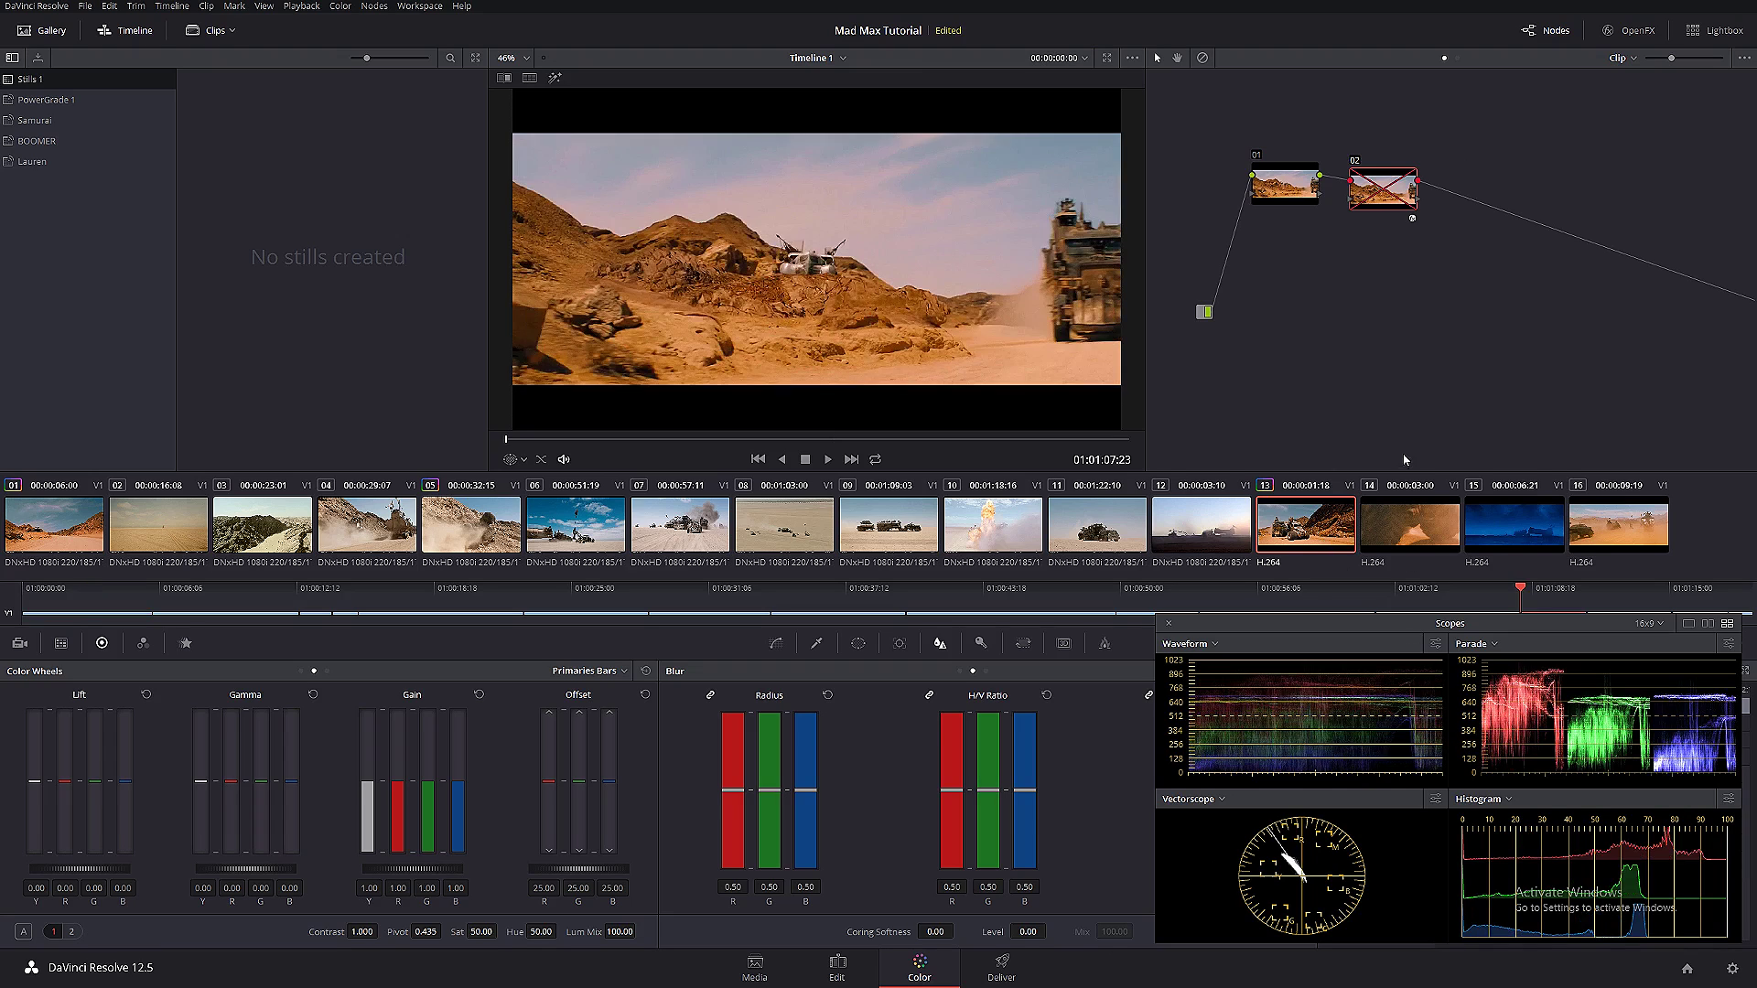
left_click(1356, 162)
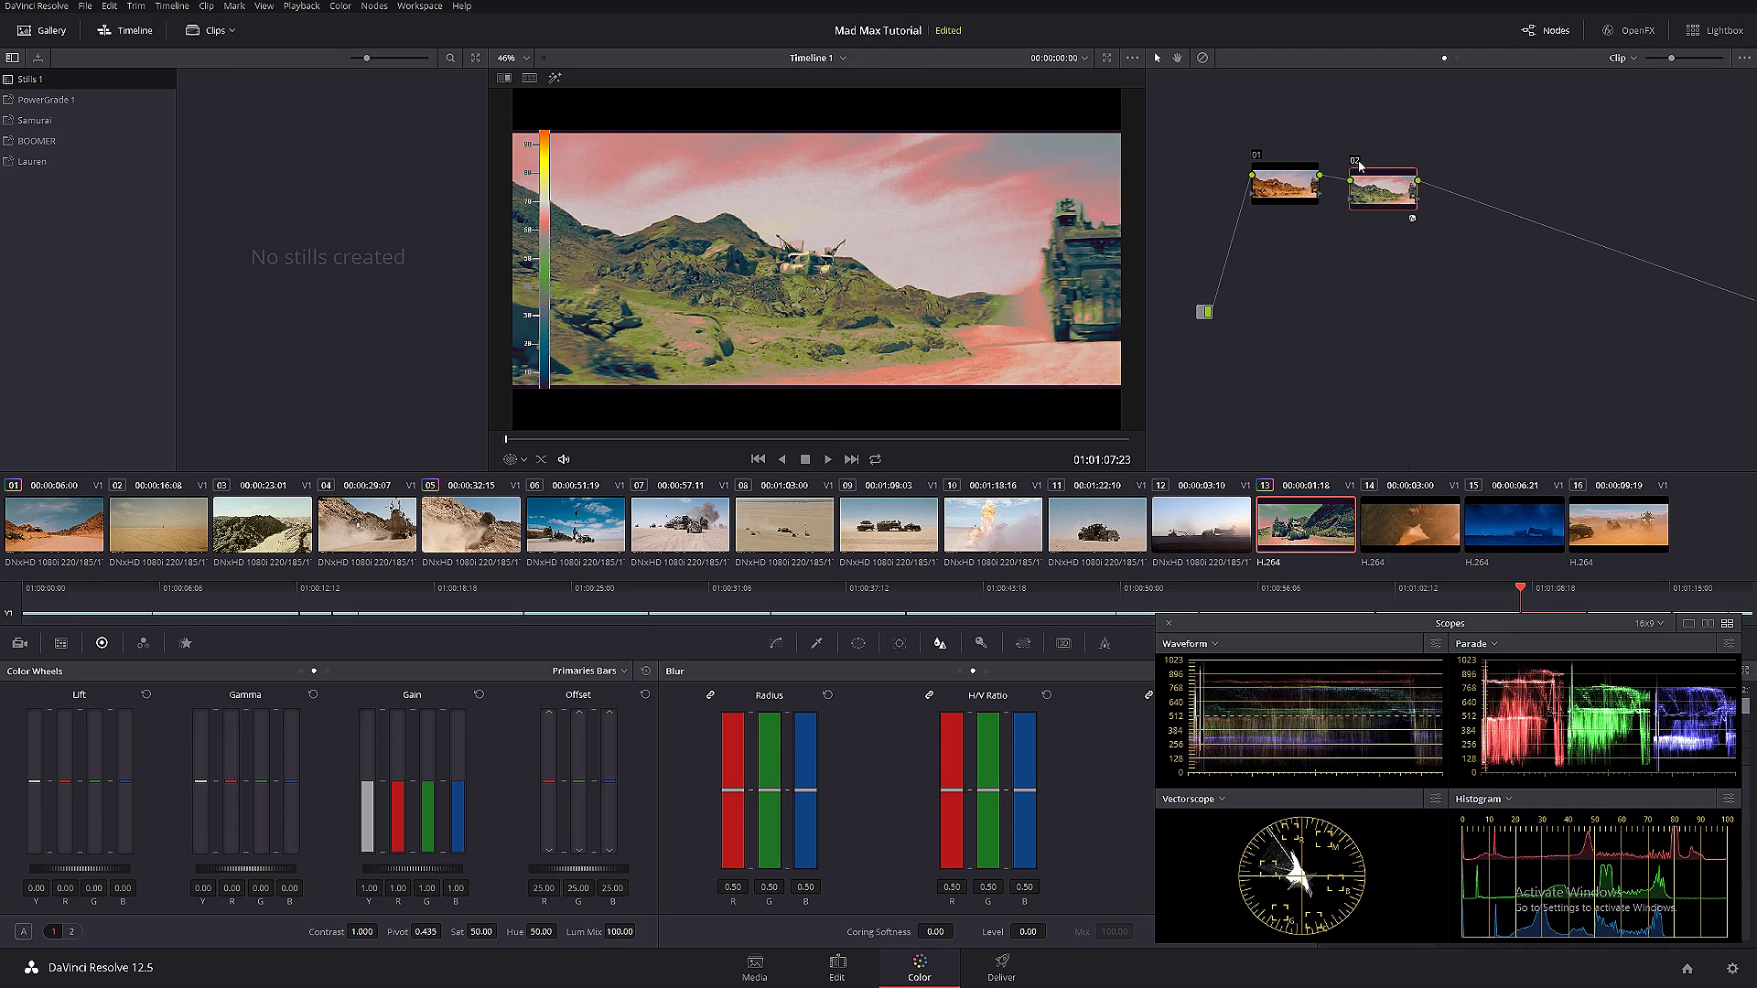
- Grab a still of false-coloured clip 13 at 01:01:09:12, where the truck is in mid-air
mouse_move(837, 439)
left_mouse_down()
mouse_move(871, 440)
mouse_move(801, 433)
mouse_move(825, 432)
left_mouse_up()
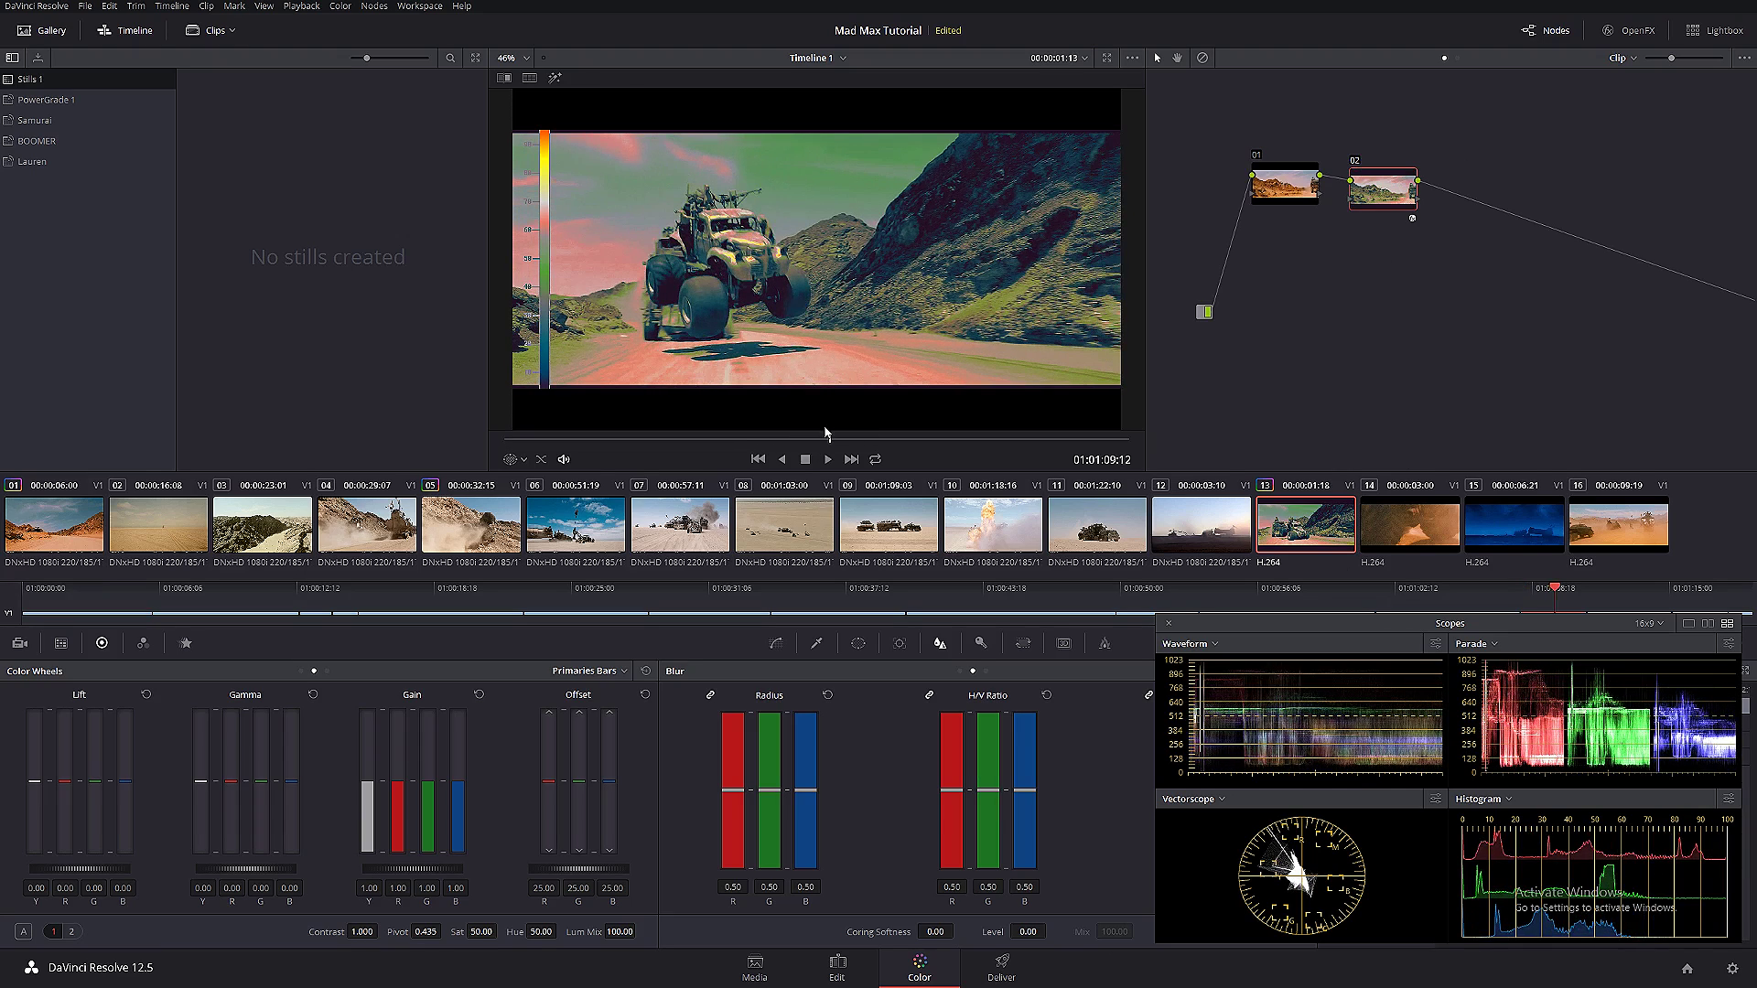
right_click(782, 245)
left_click(796, 268)
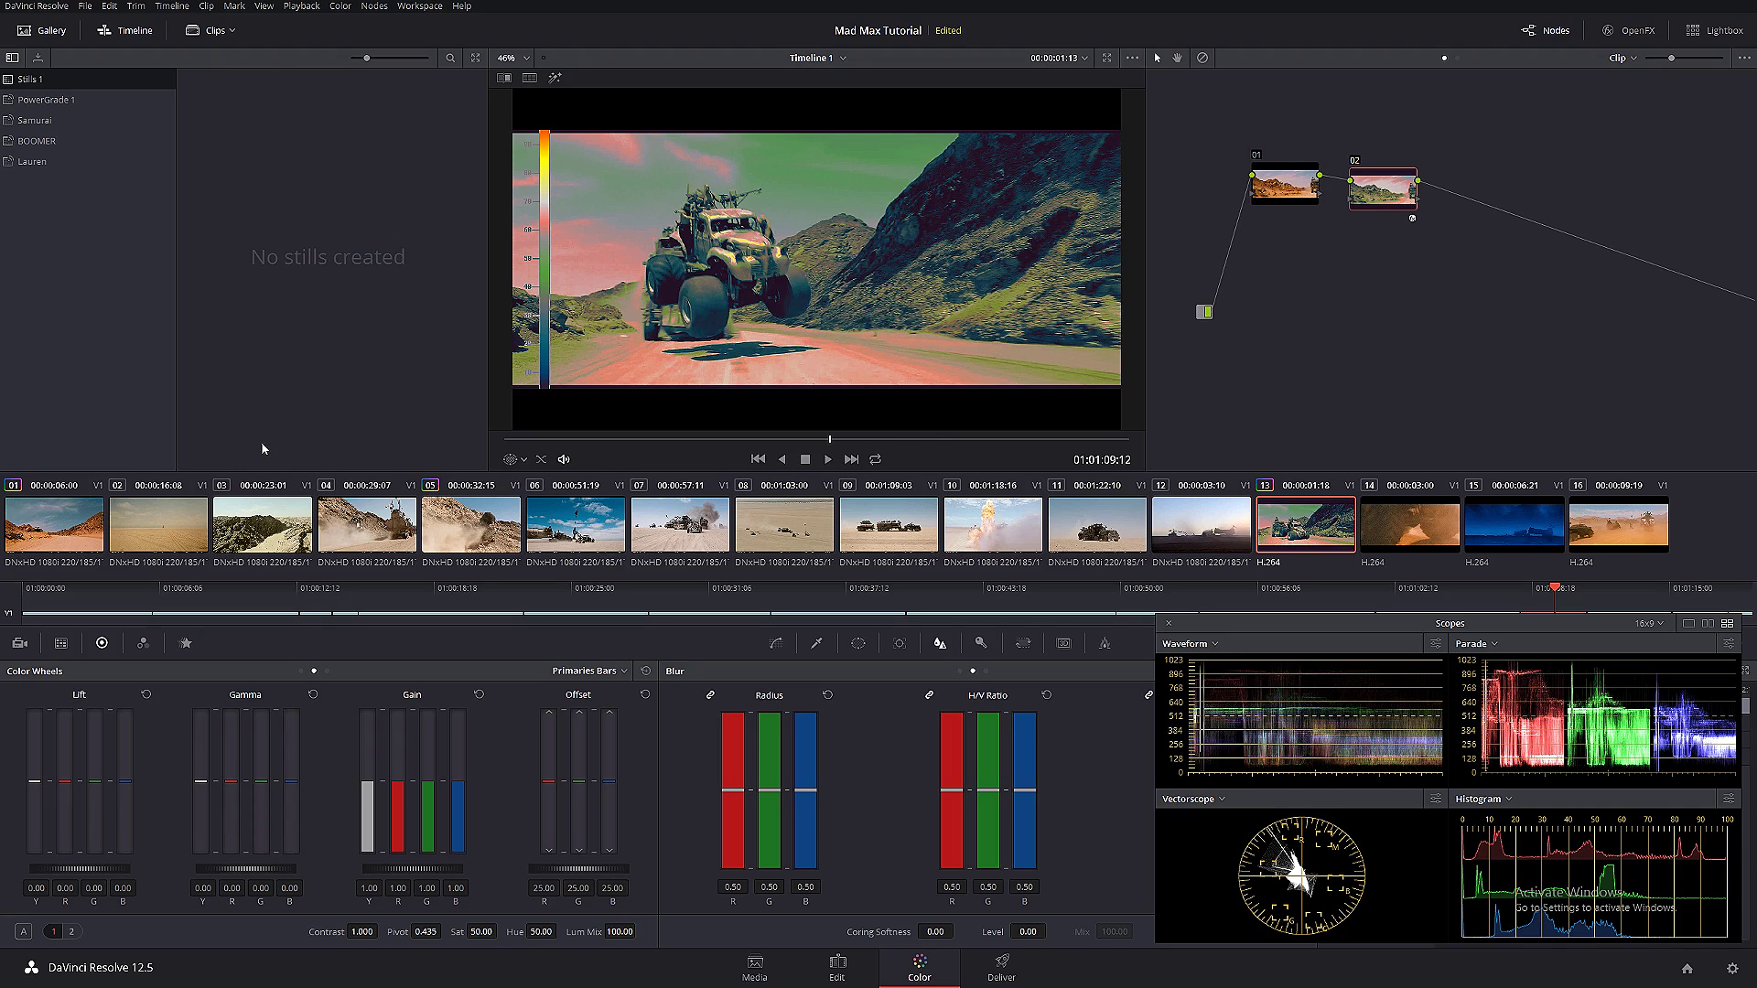
- Add a serial node after the sharpening node on clip 01 and apply the False Color 2.0 effect to it
left_click(26, 540)
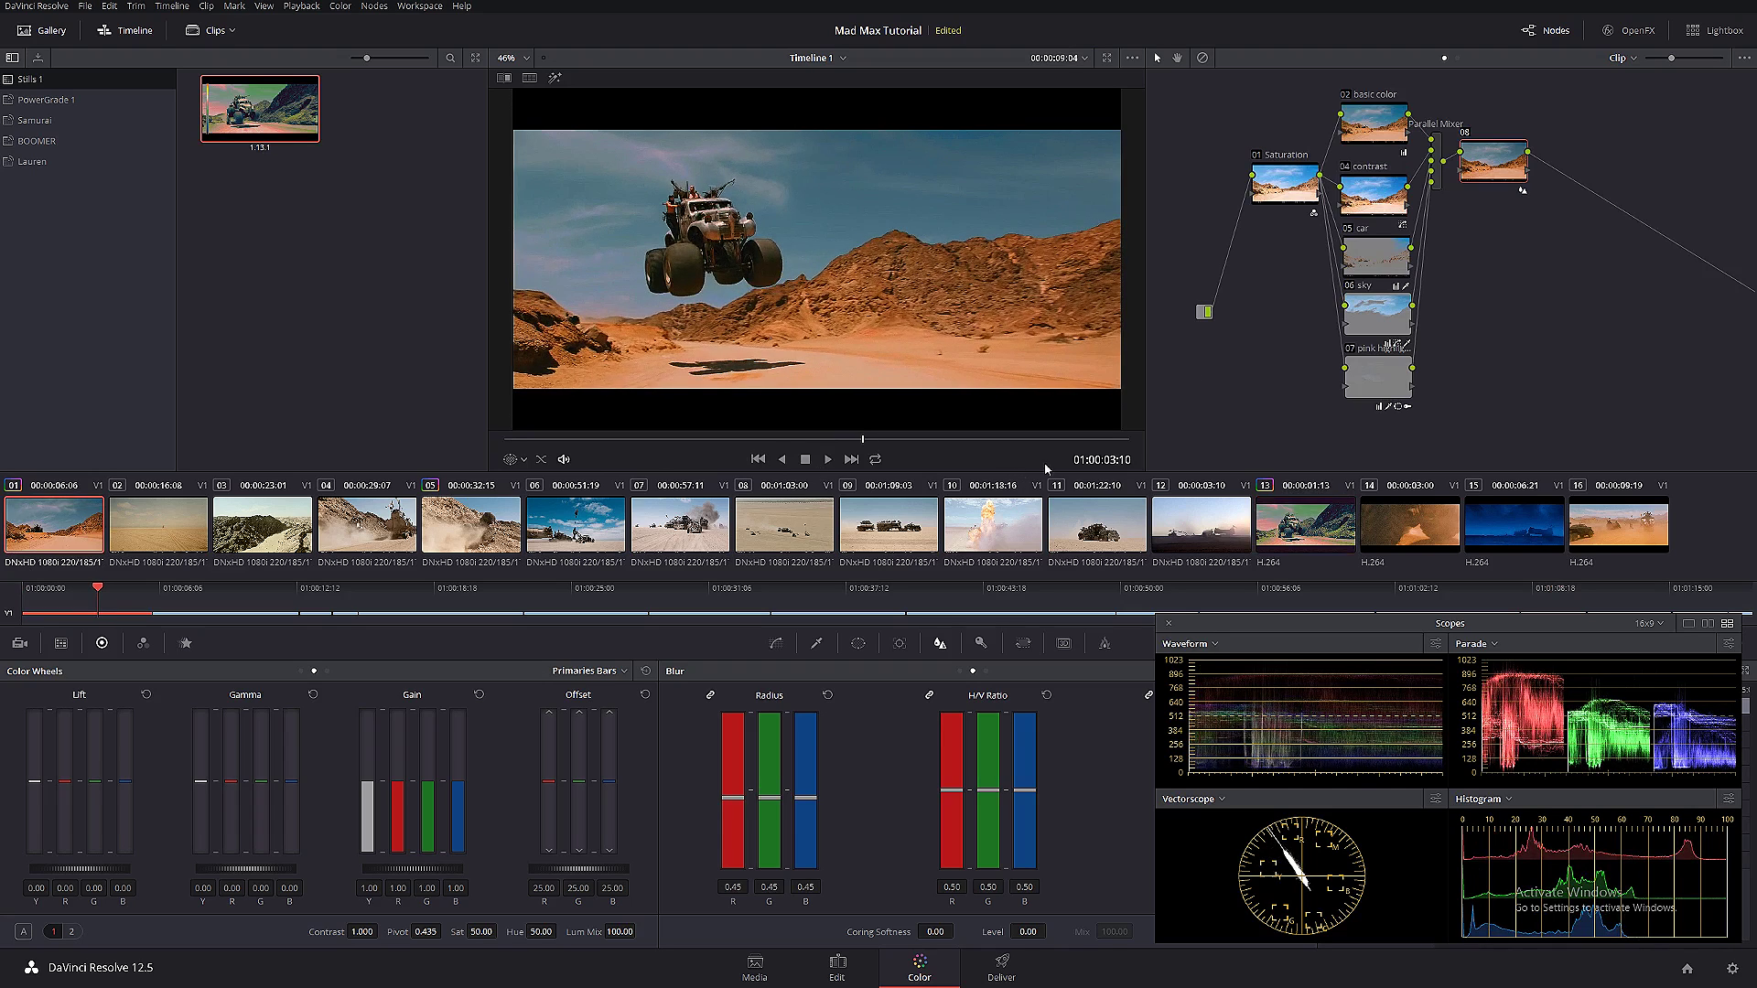
key("alt+s")
left_click(1629, 30)
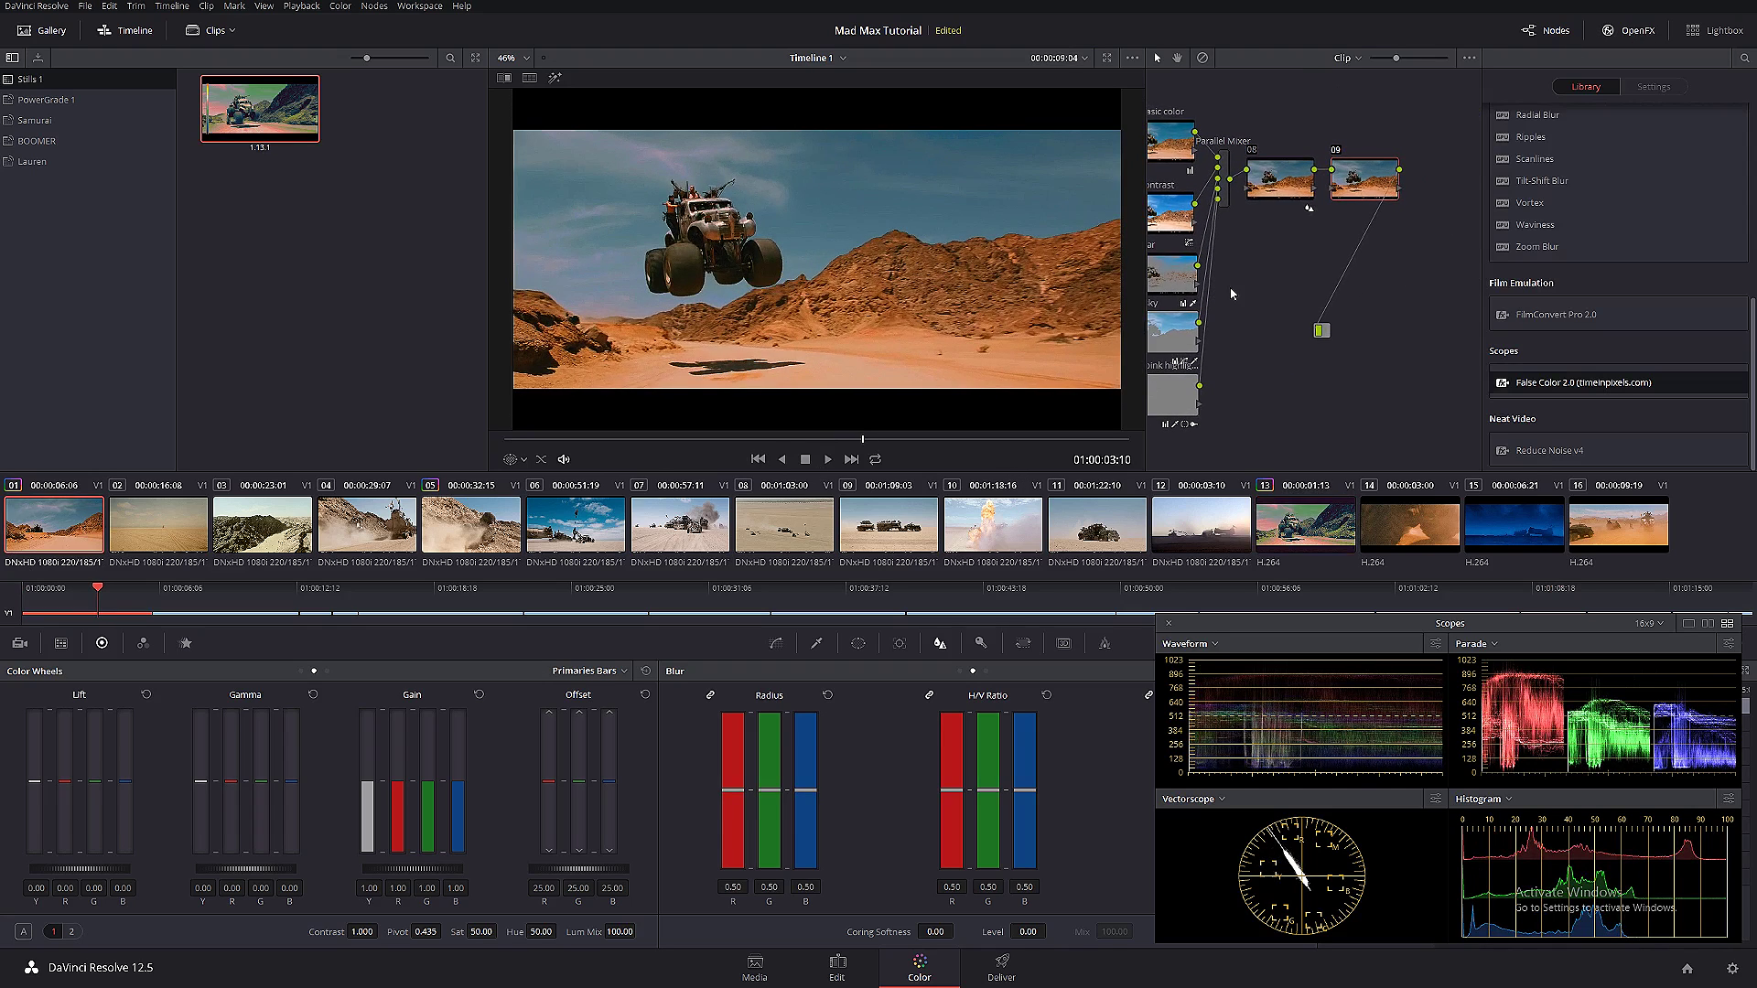
left_click_drag(1521, 384, 1364, 181)
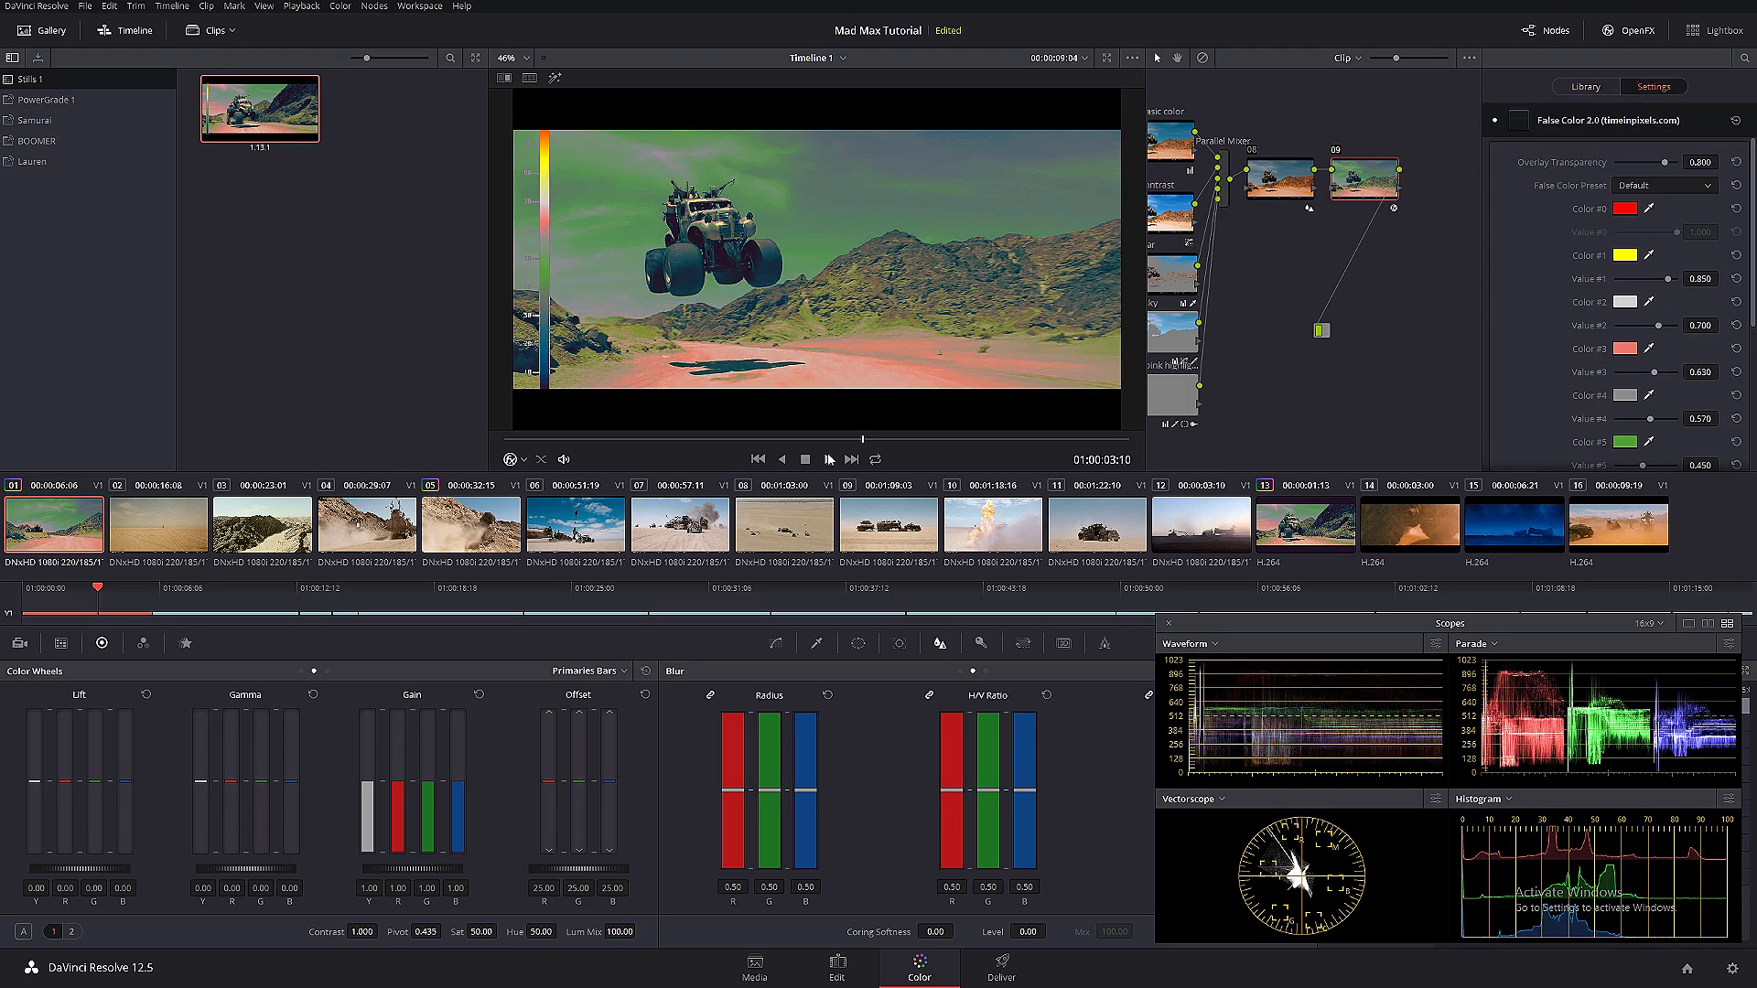
- Compare false-coloured clip 01 at 01:00:04:06 with the clip 13 still using a wipe across the truck
left_click_drag(845, 443, 959, 444)
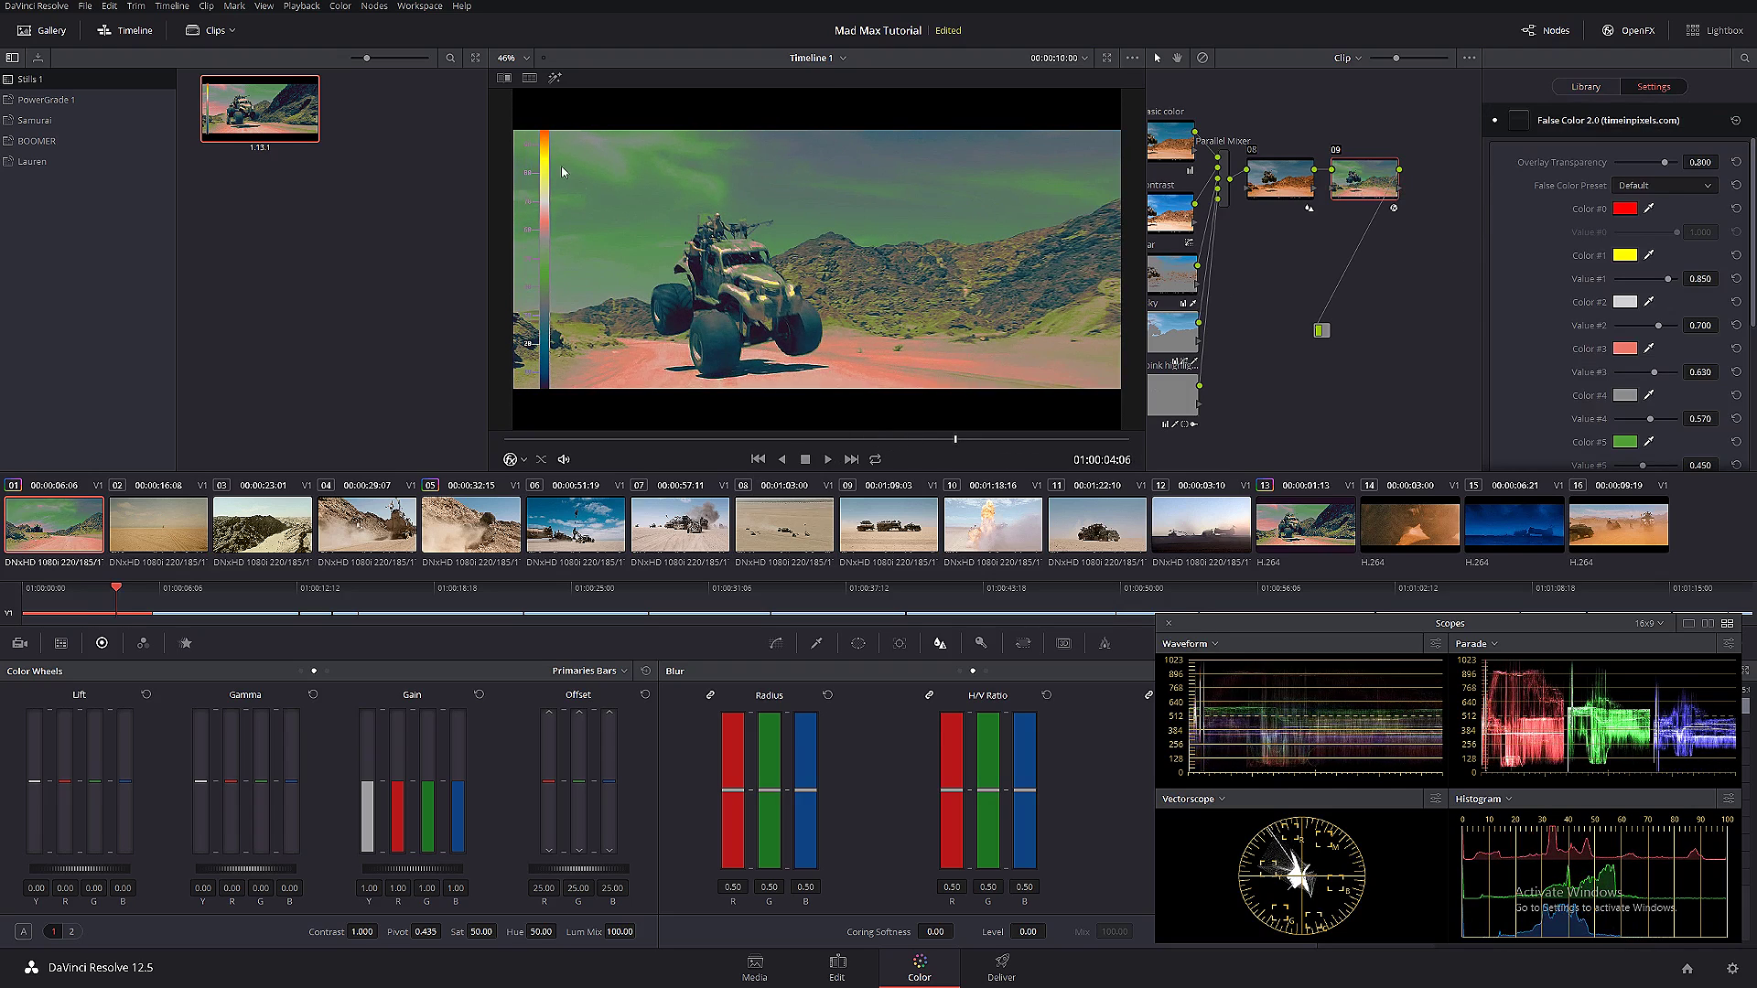
left_click(505, 79)
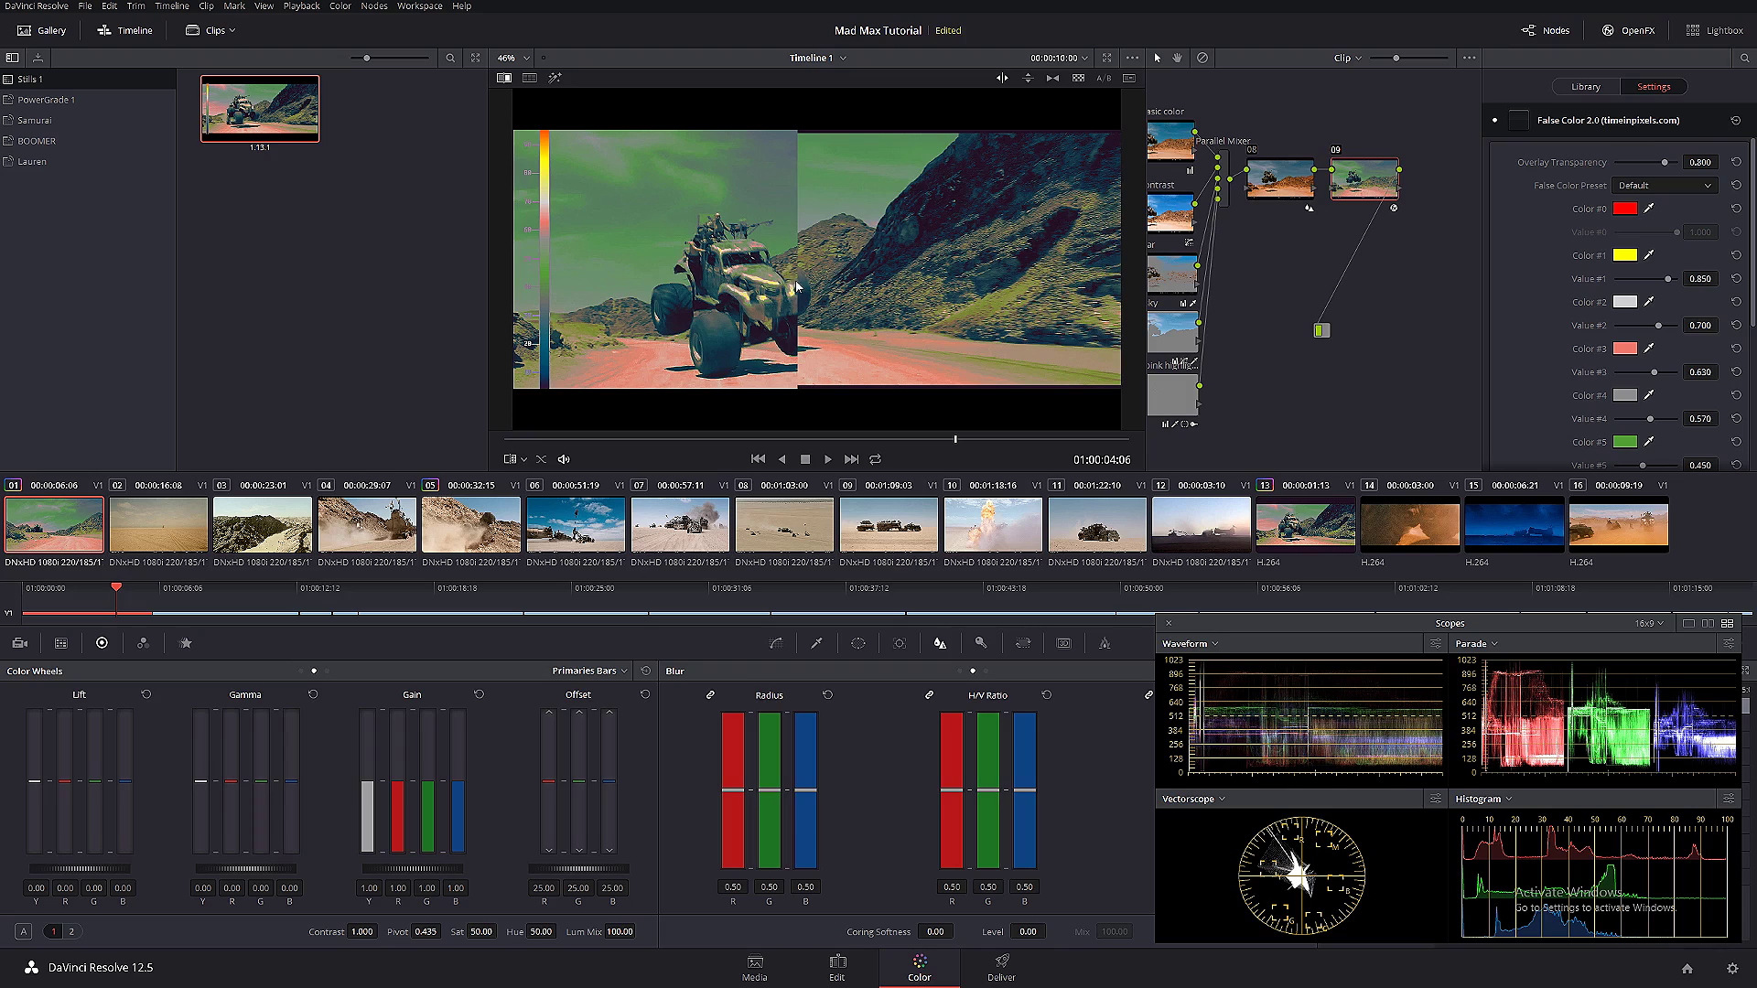
left_click_drag(798, 286, 695, 278)
left_click(504, 78)
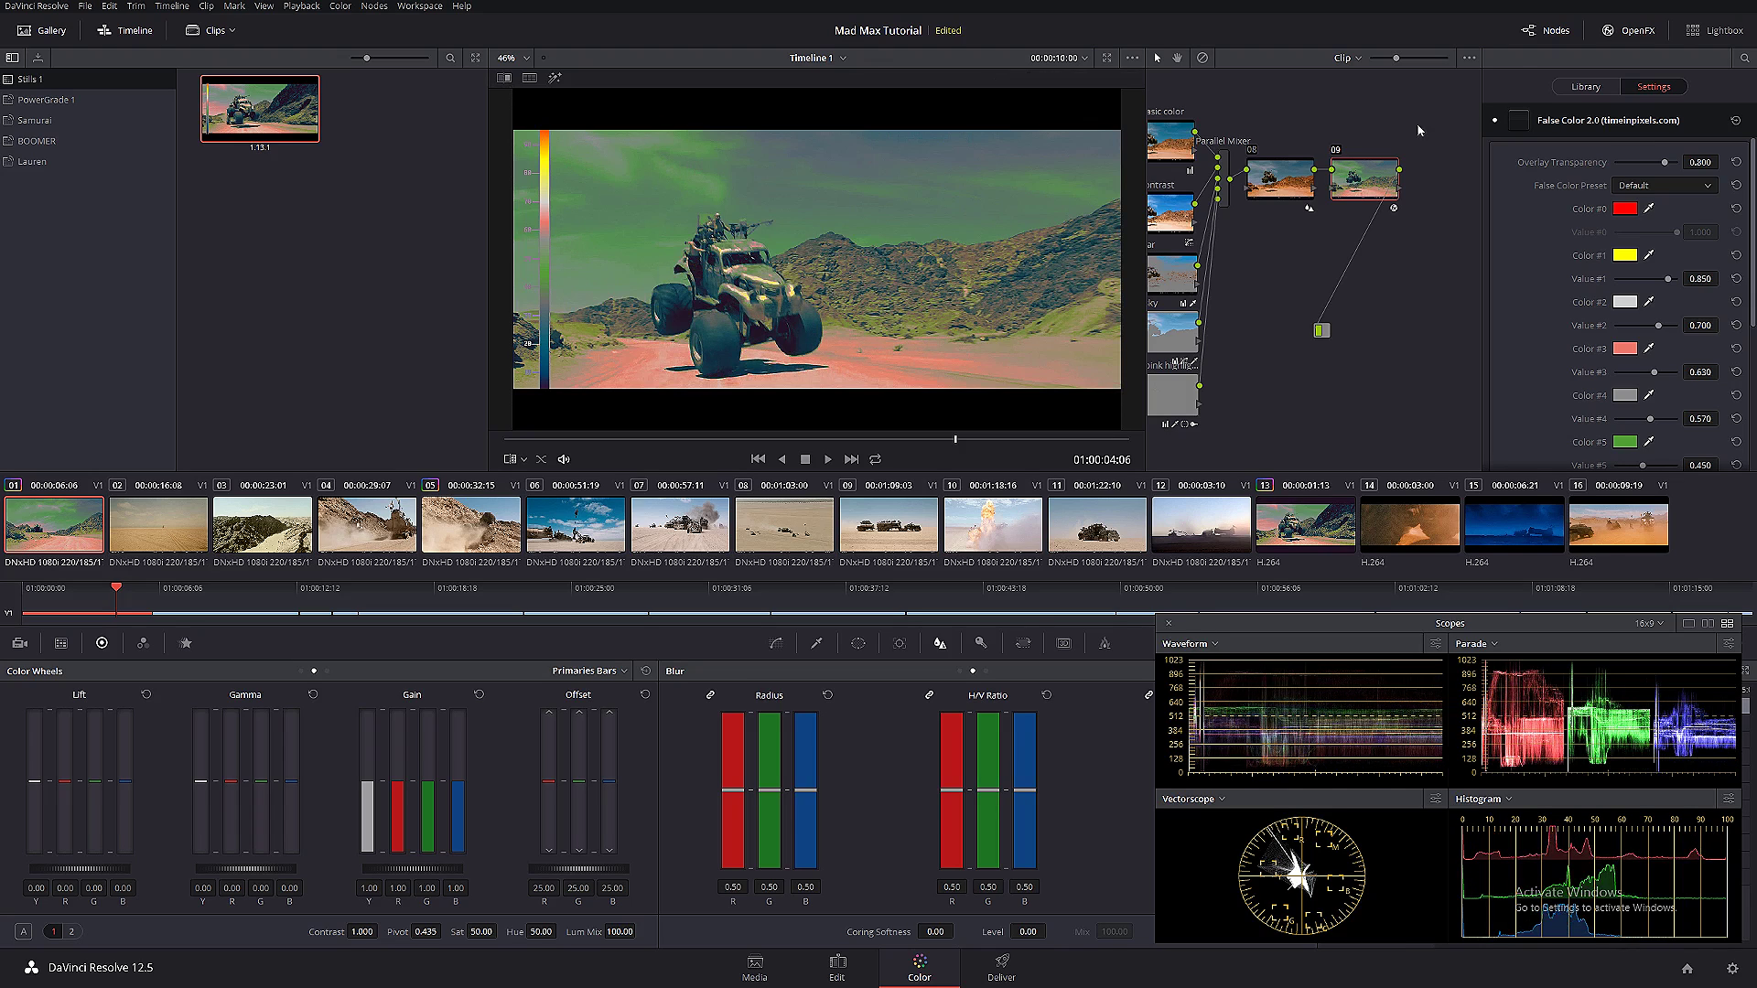
- Close the effects library, move the false colour node close to the graph's output, and disable it
left_click(1635, 32)
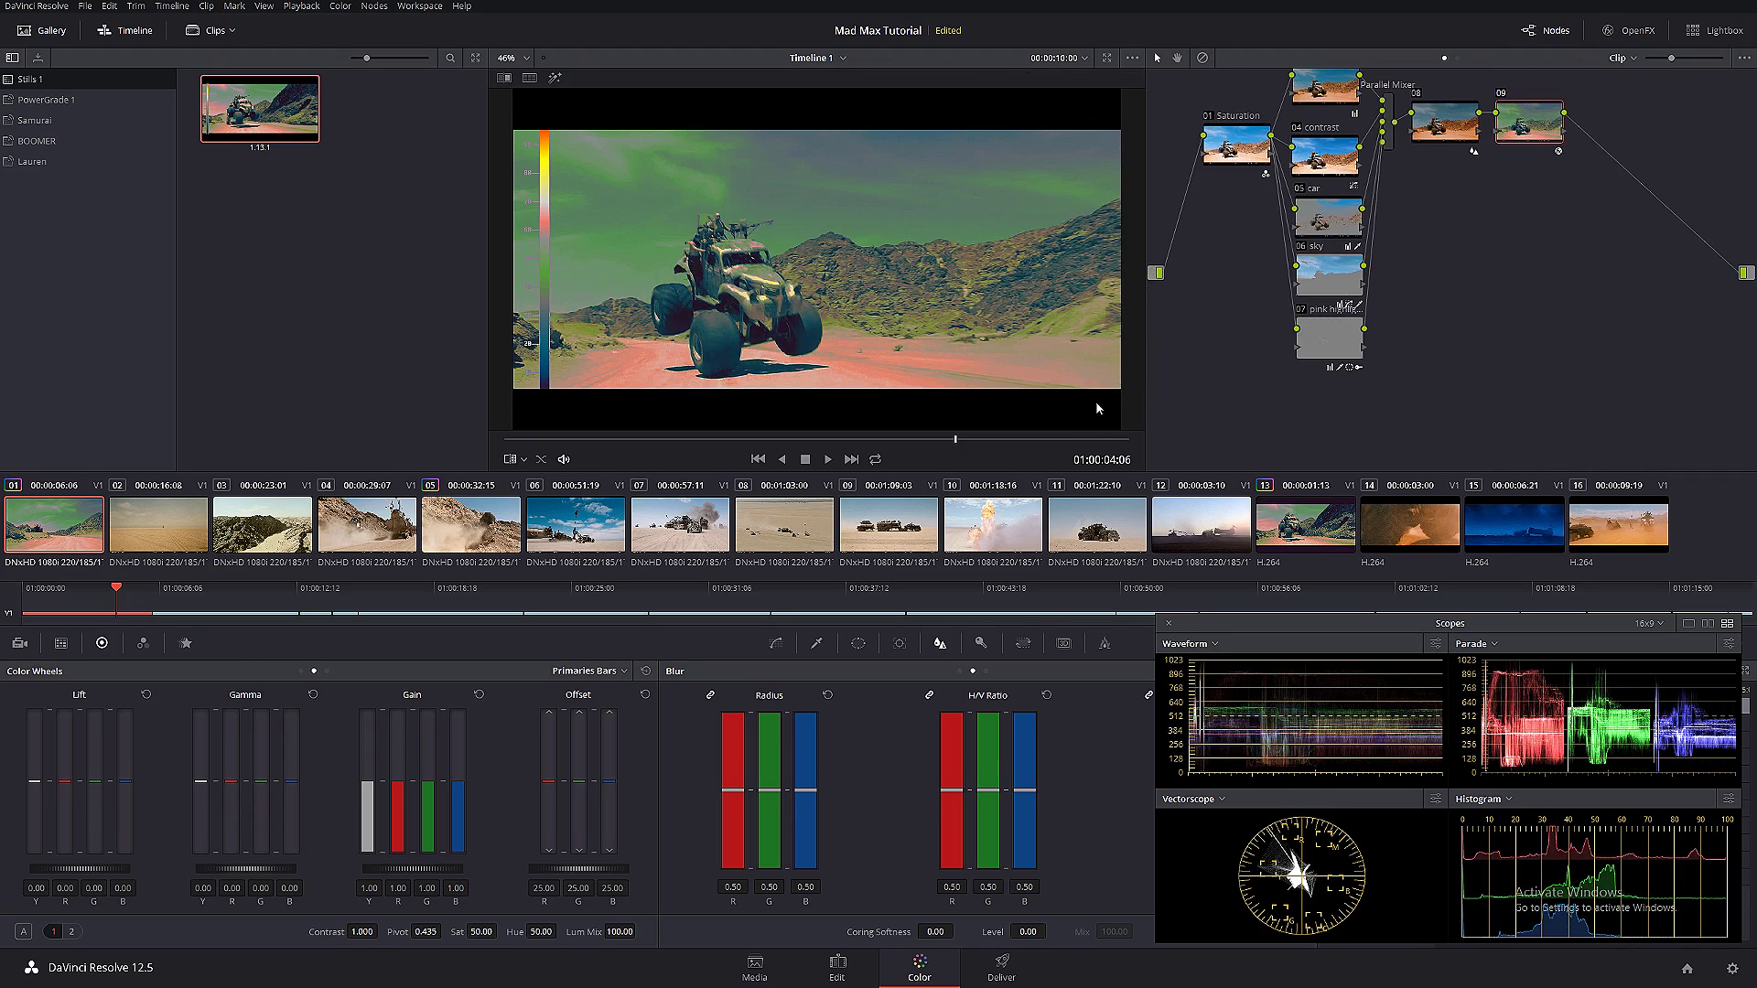
left_click_drag(1537, 128, 1690, 137)
key("ctrl+d")
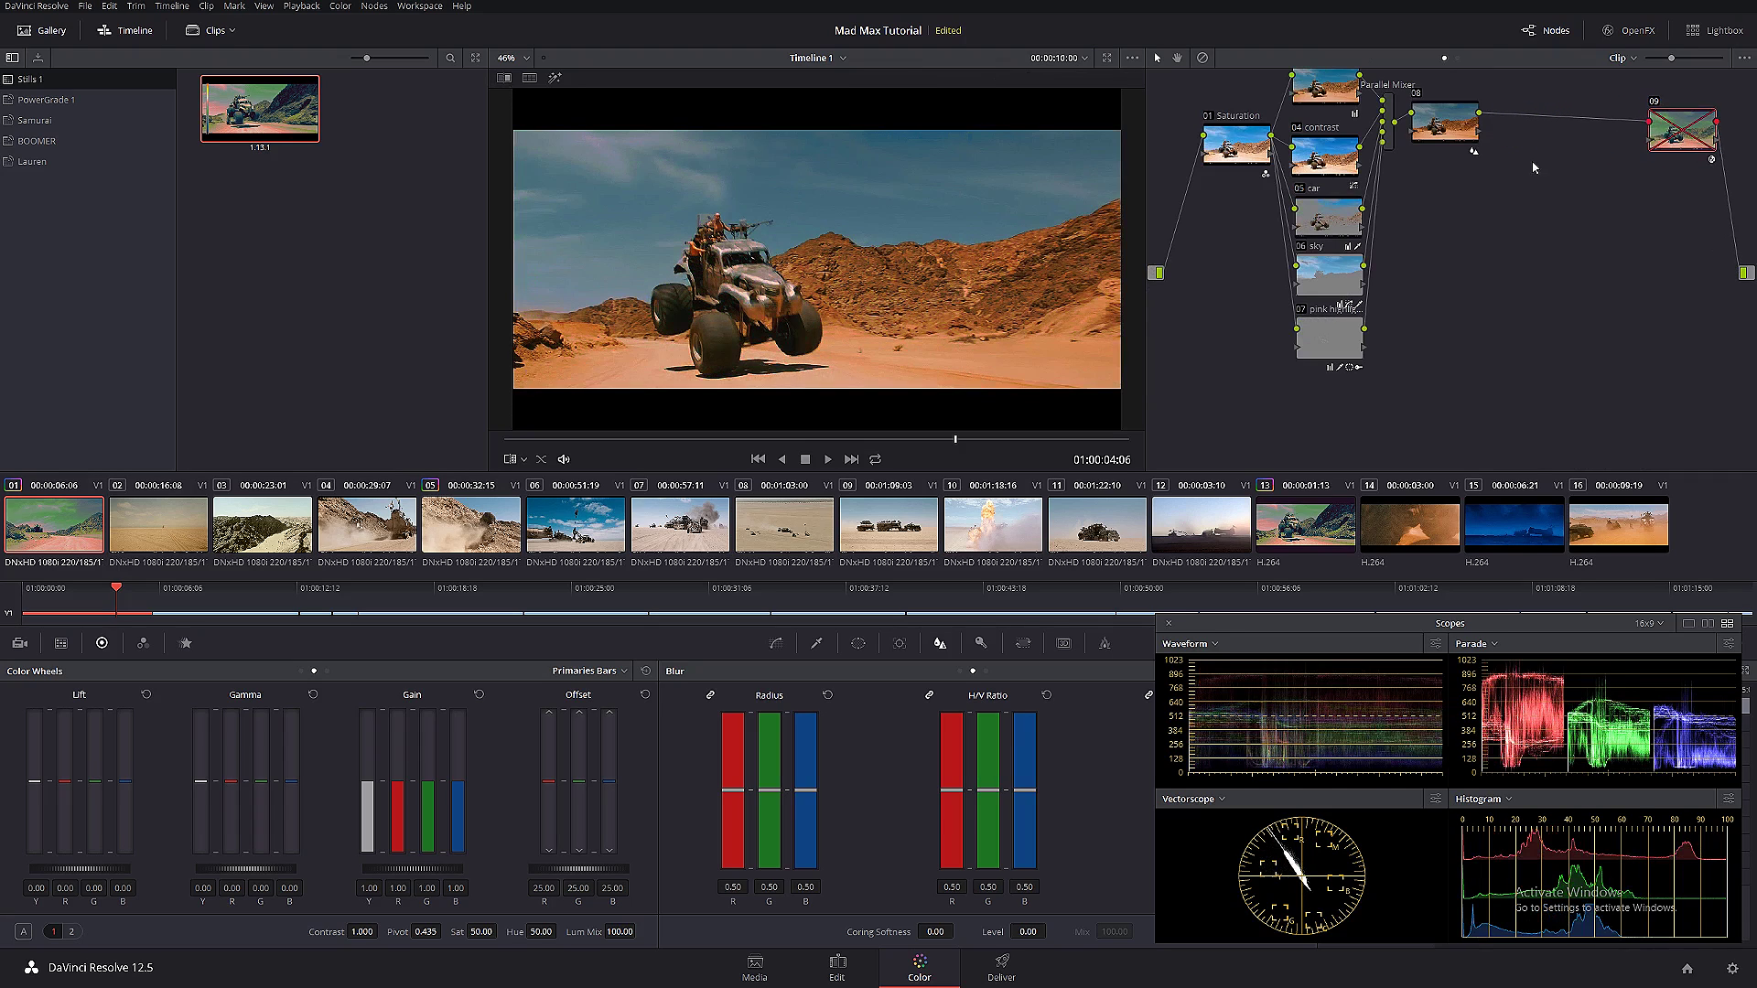
- Add a serial node after the sharpening node and apply the Film Grain effect with the 35mm preset
left_click(1453, 124)
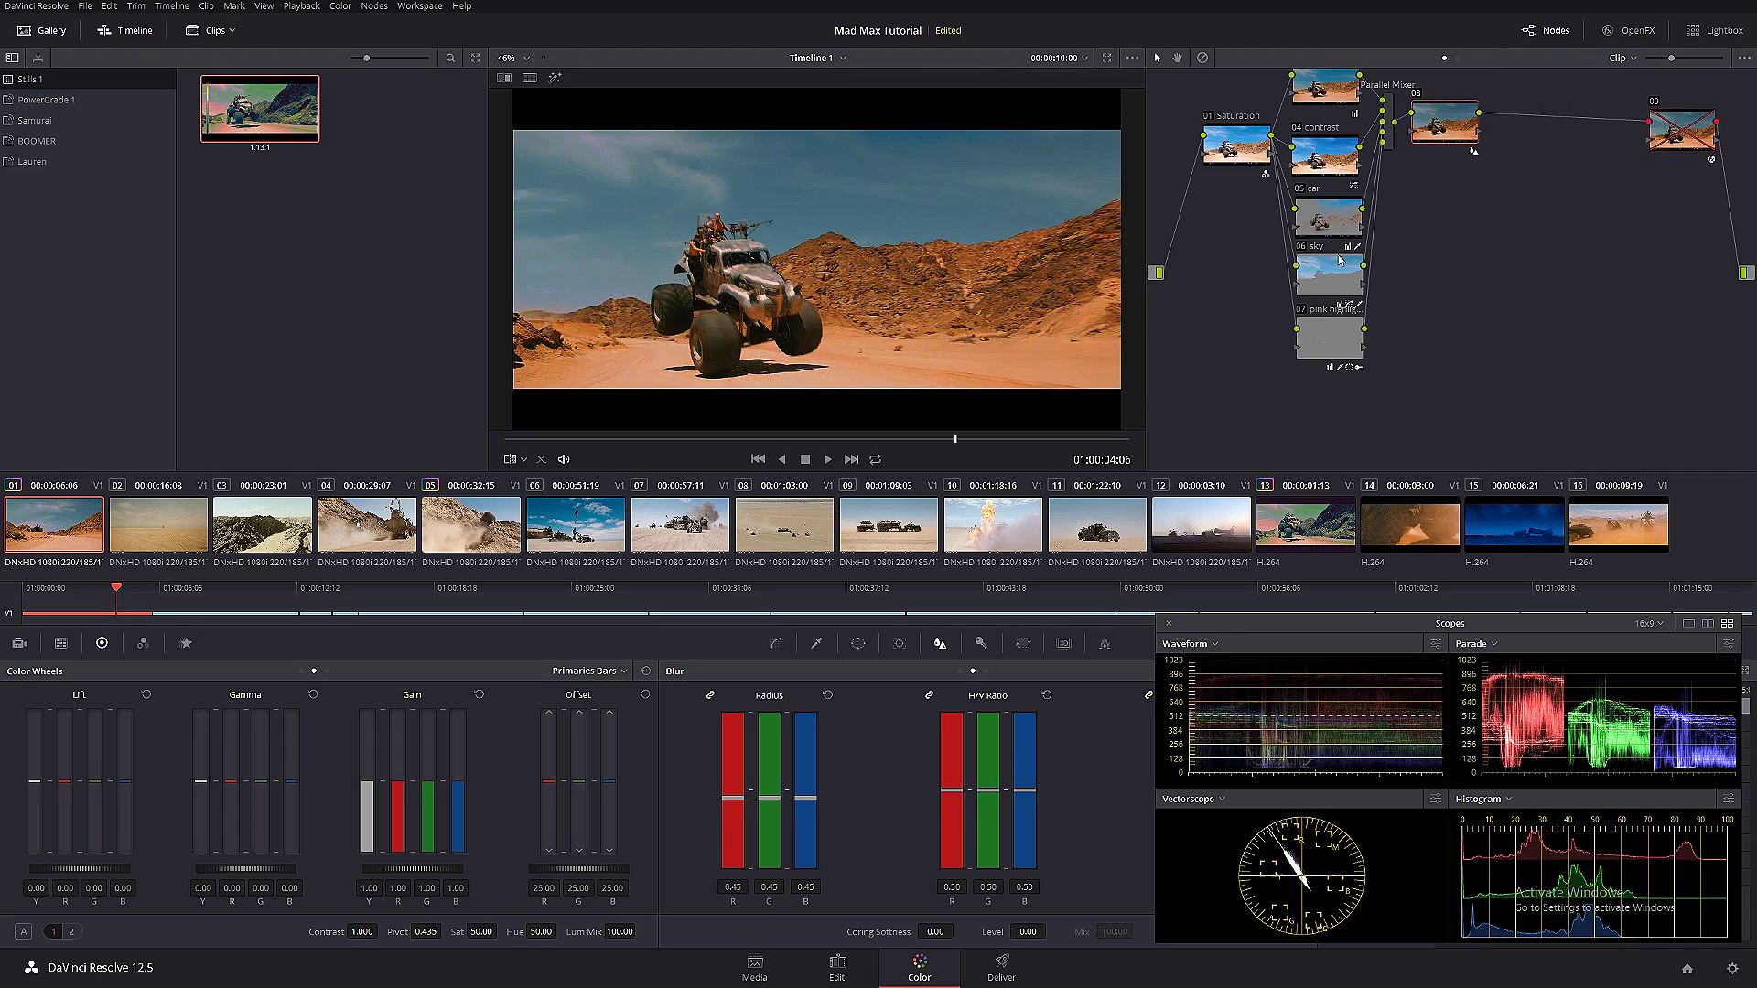
key("alt+s")
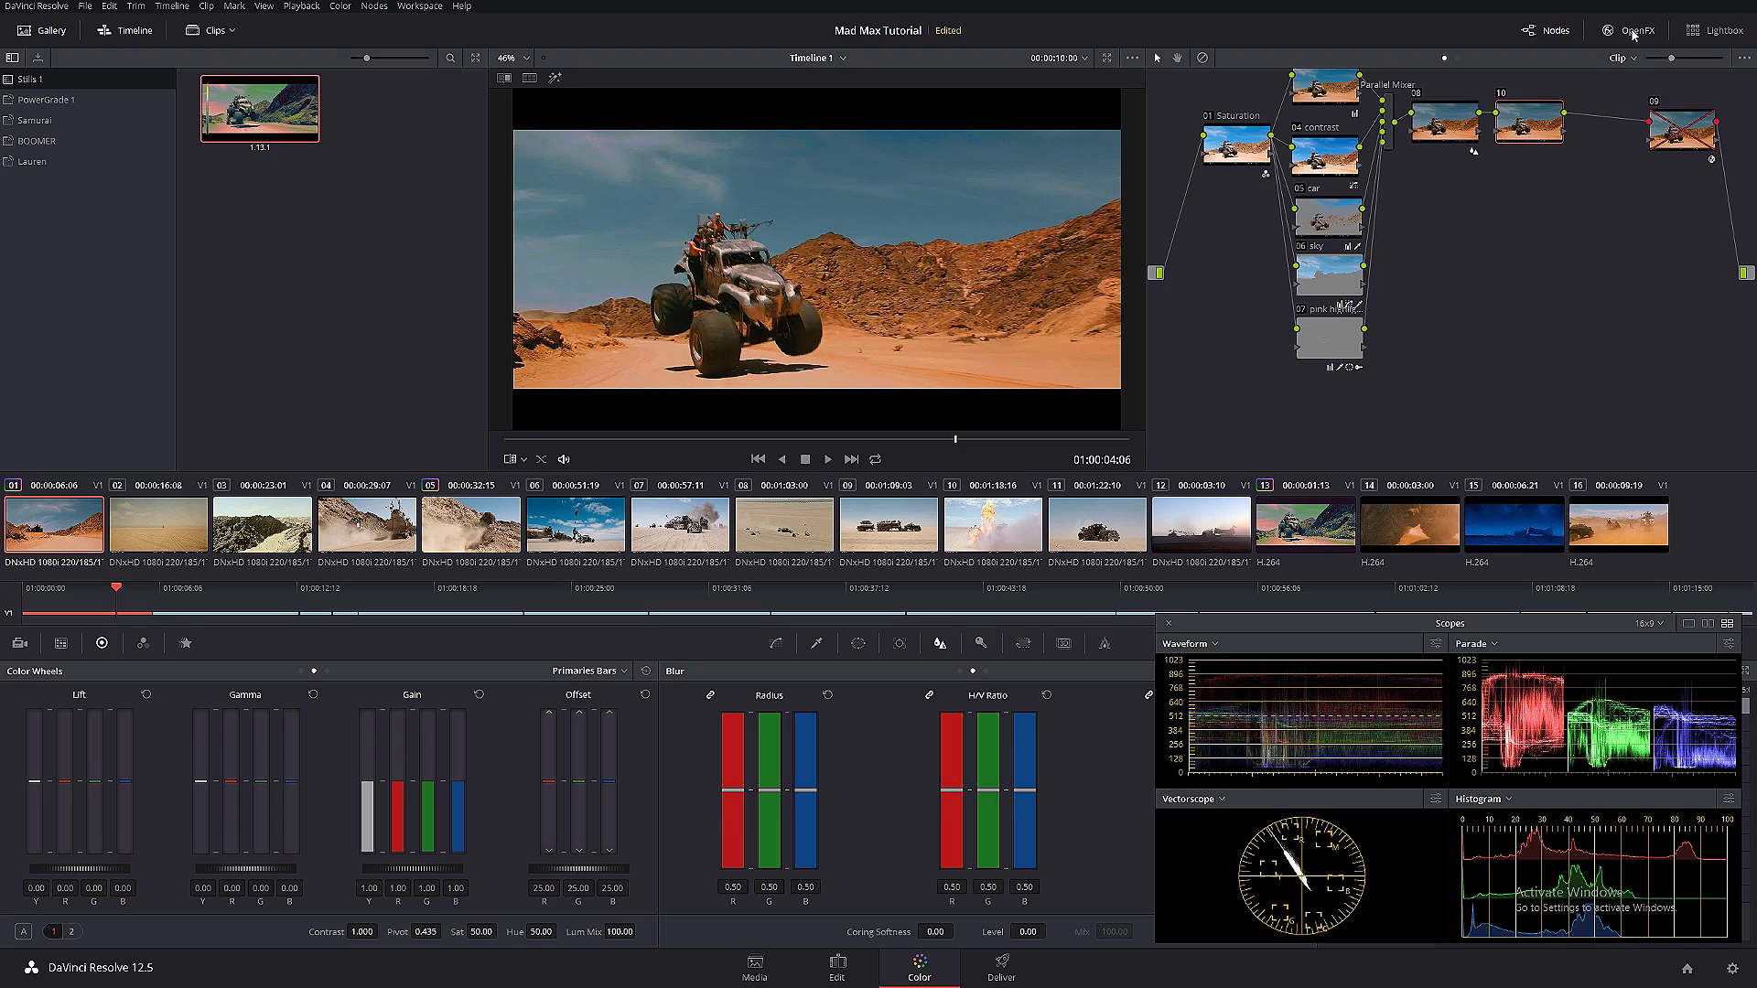
left_click(1633, 34)
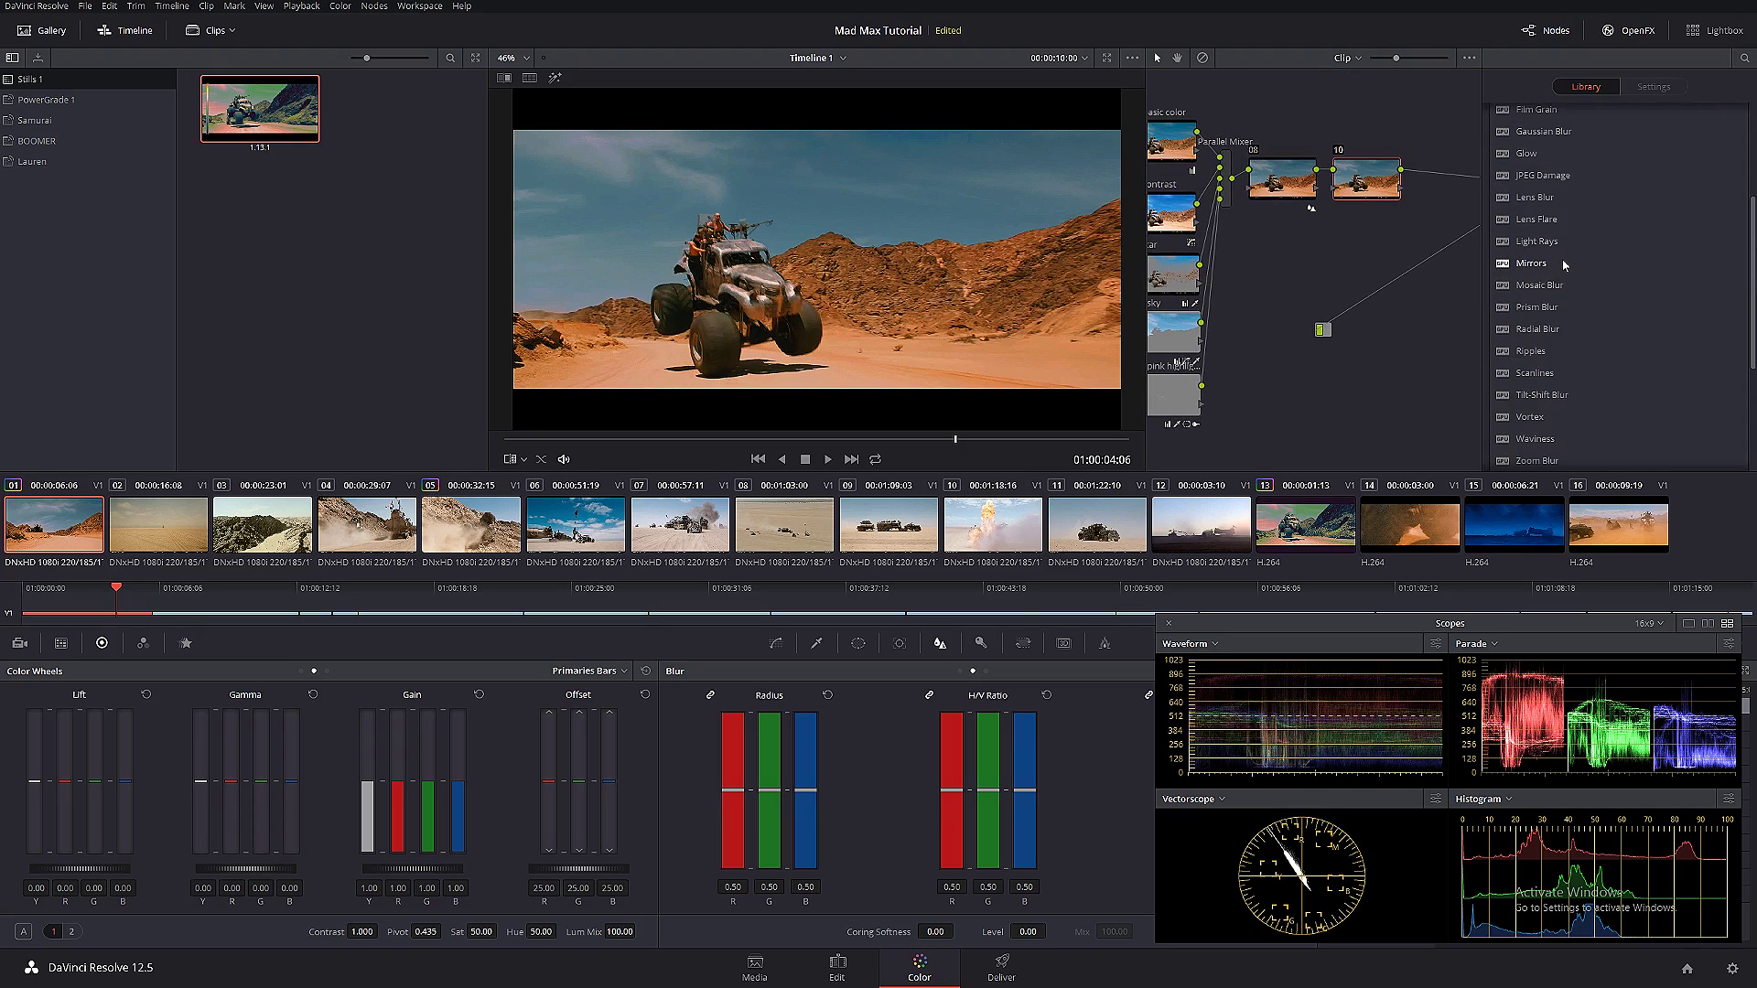
scroll(1564, 264, "up", 3)
left_click_drag(1537, 303, 1364, 194)
left_click(1666, 163)
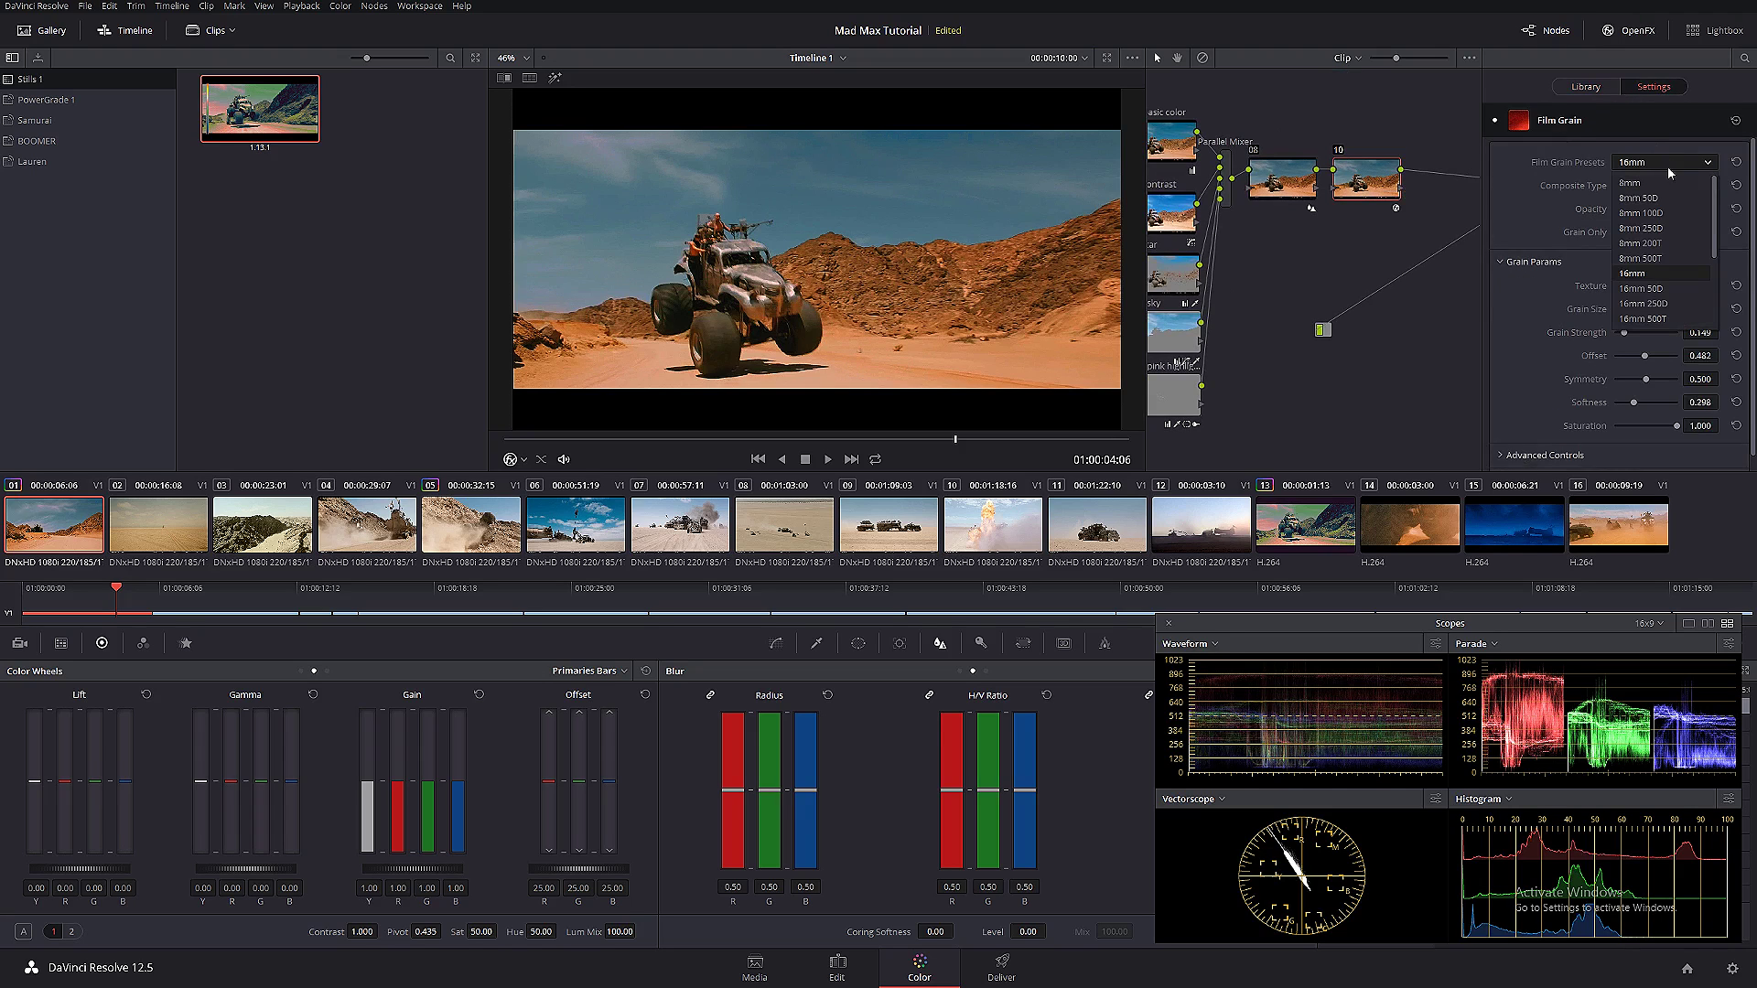
left_click(1665, 259)
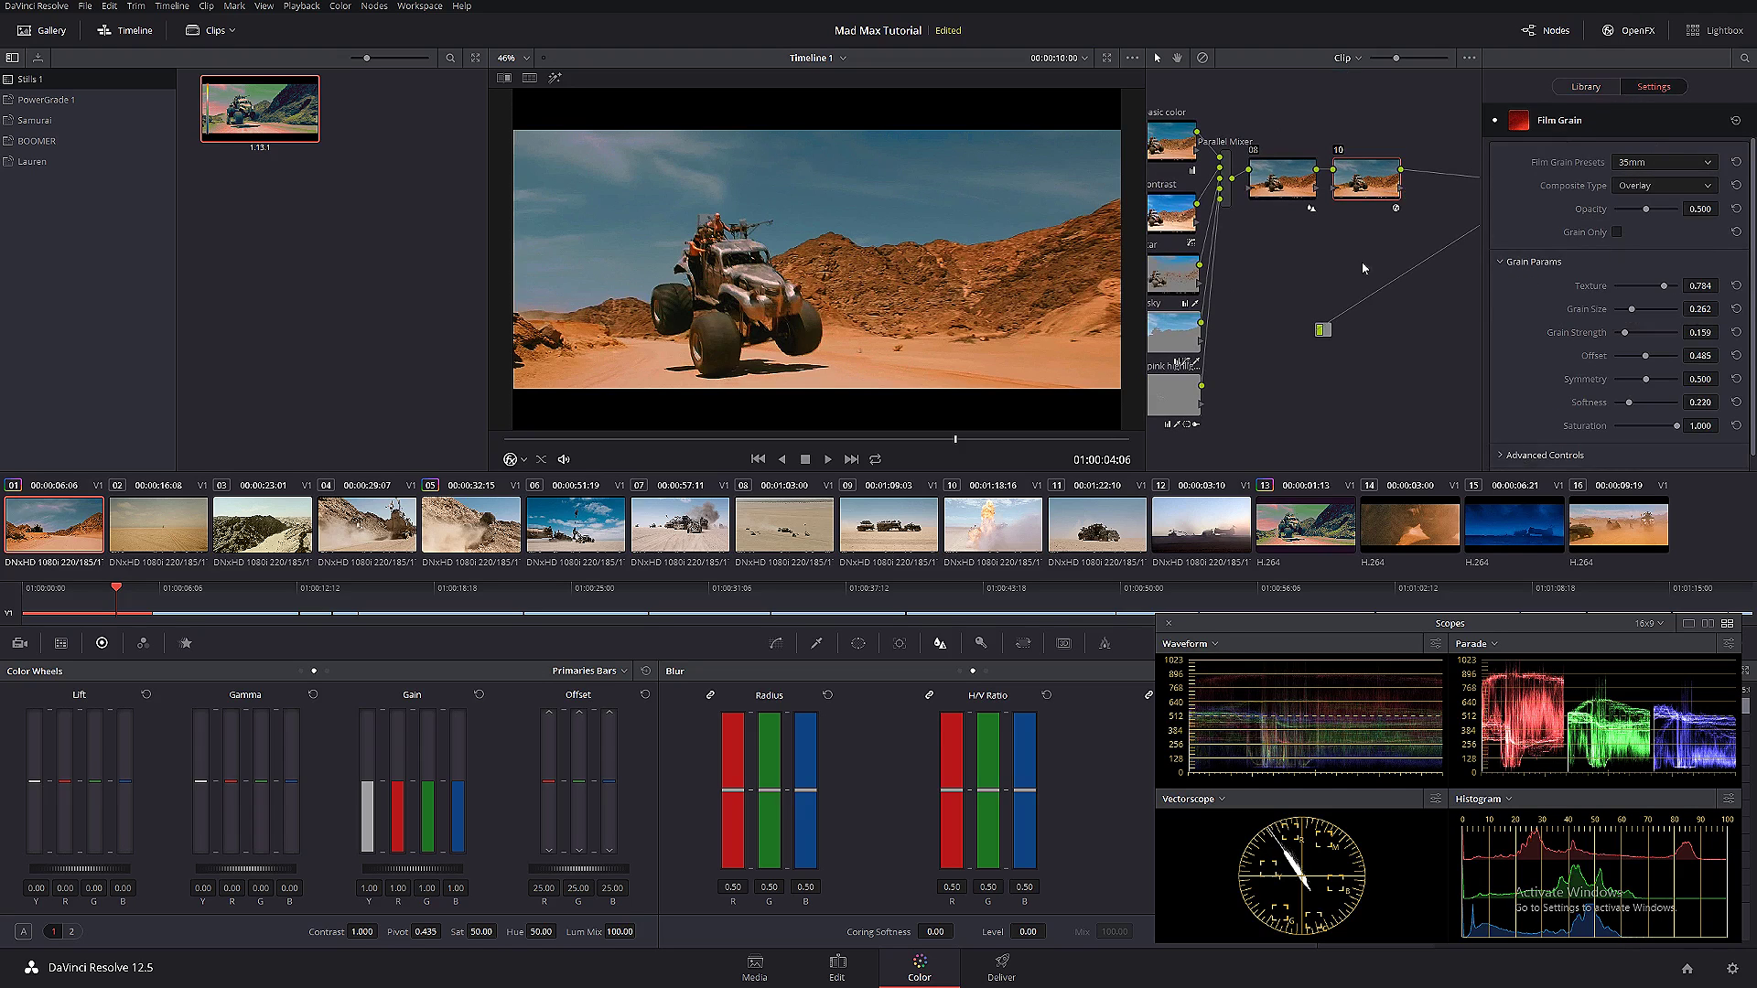
- Examine the film grain on the truck up close with the grain node disabled and enabled
scroll(848, 189, "up", 5)
scroll(605, 186, "up", 5)
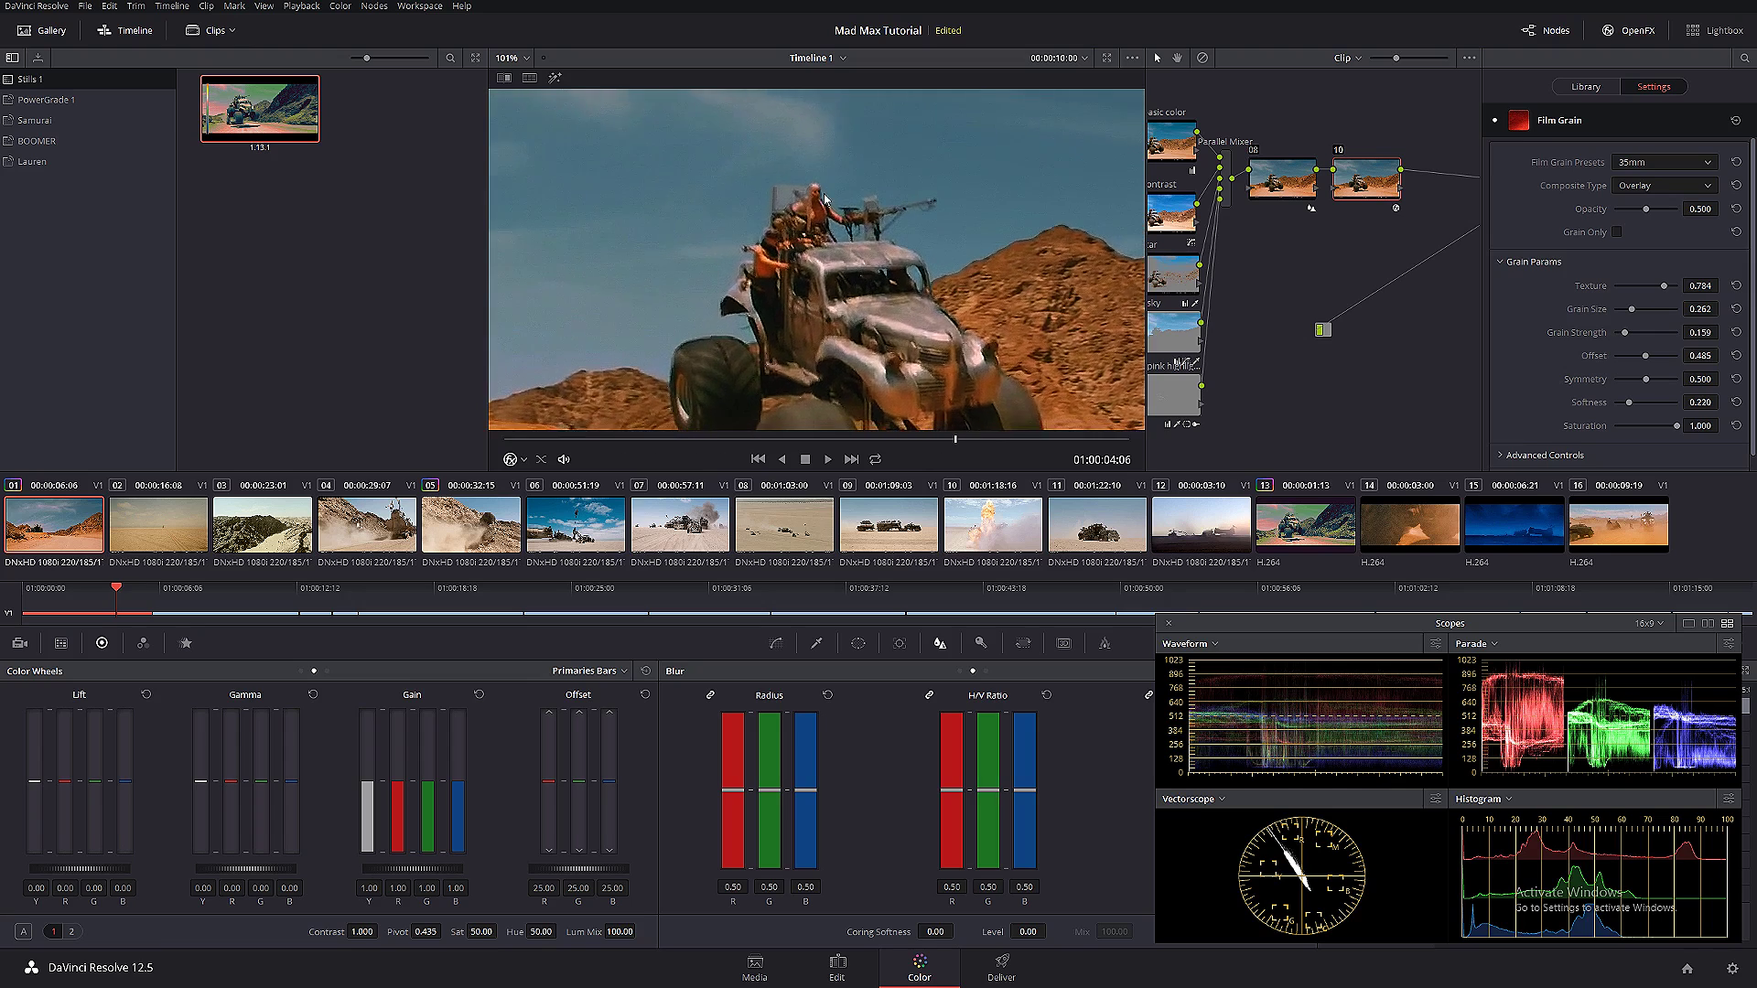
scroll(824, 239, "up", 4)
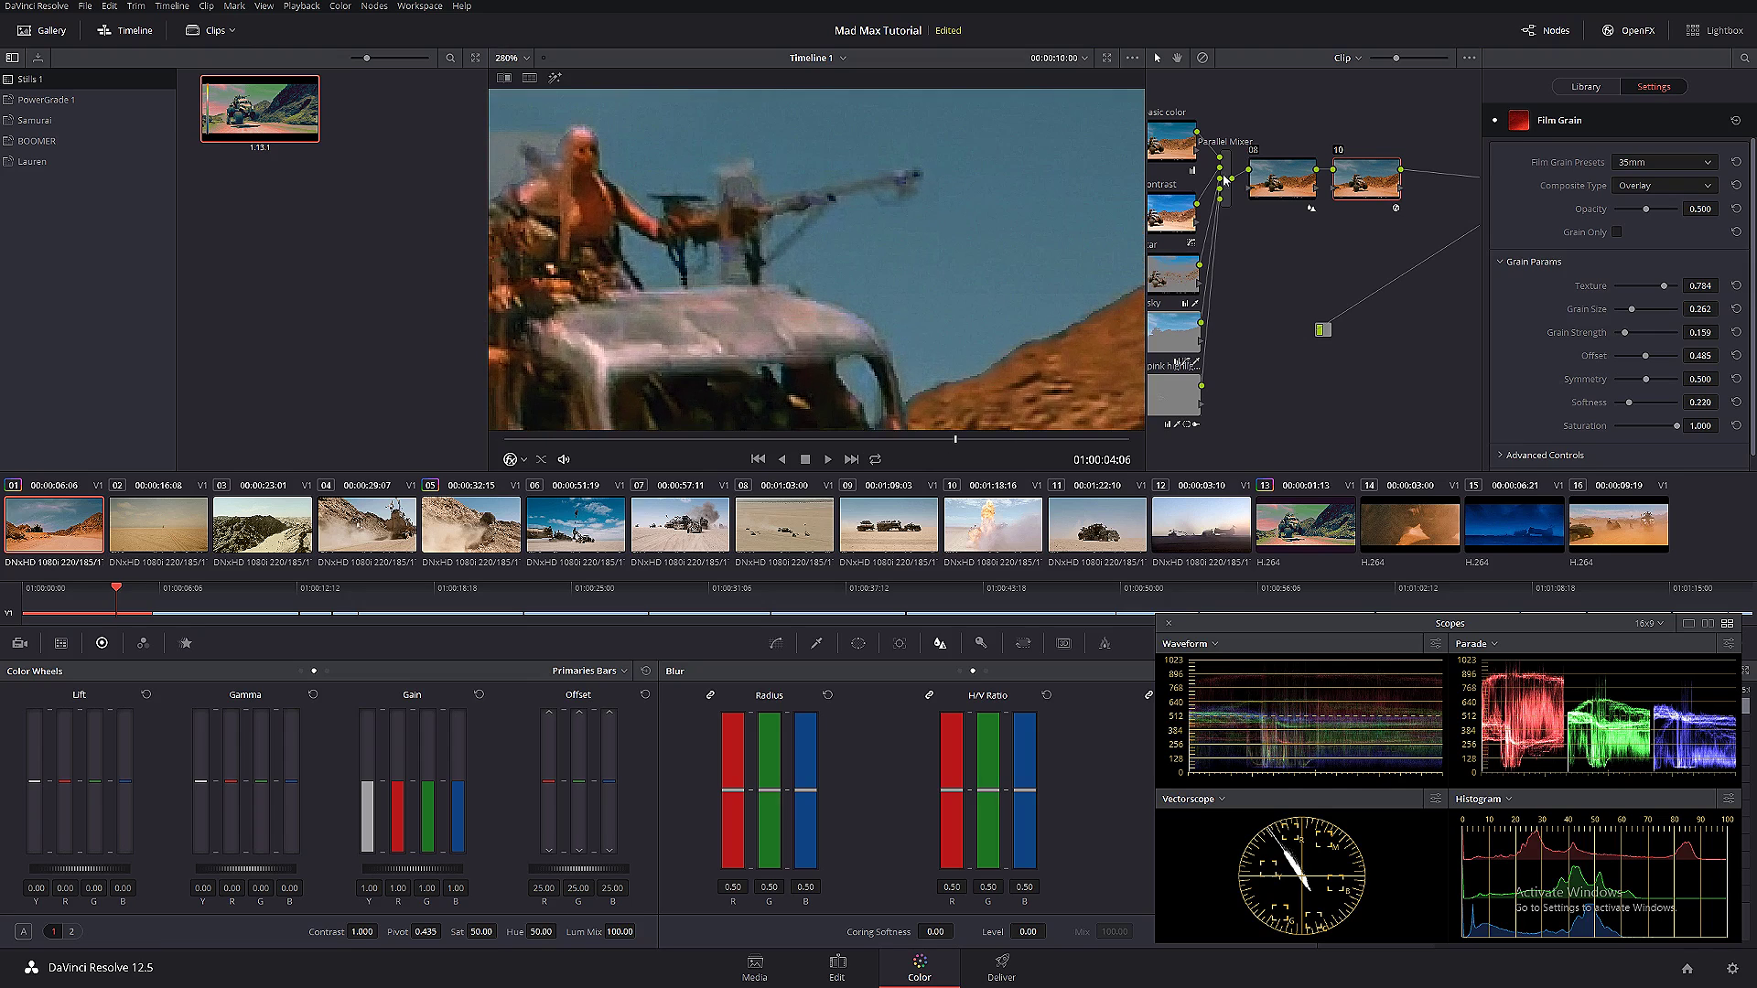
left_click(1338, 151)
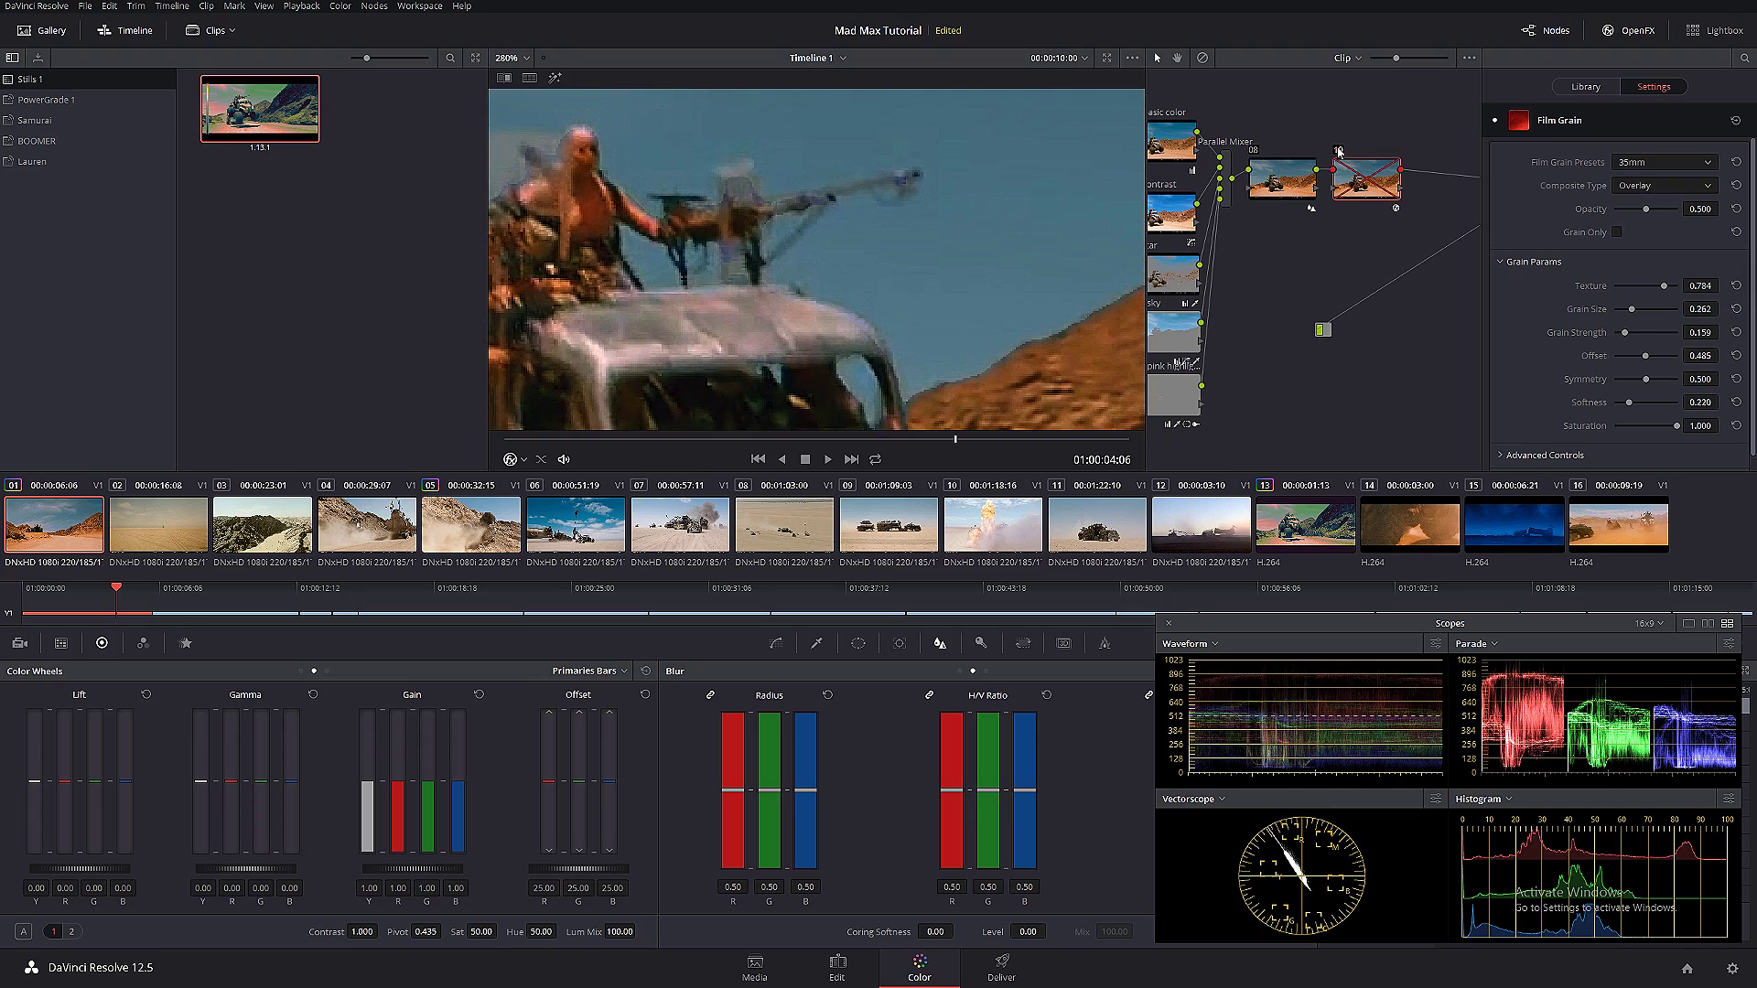
left_click(1338, 151)
key("shift+z")
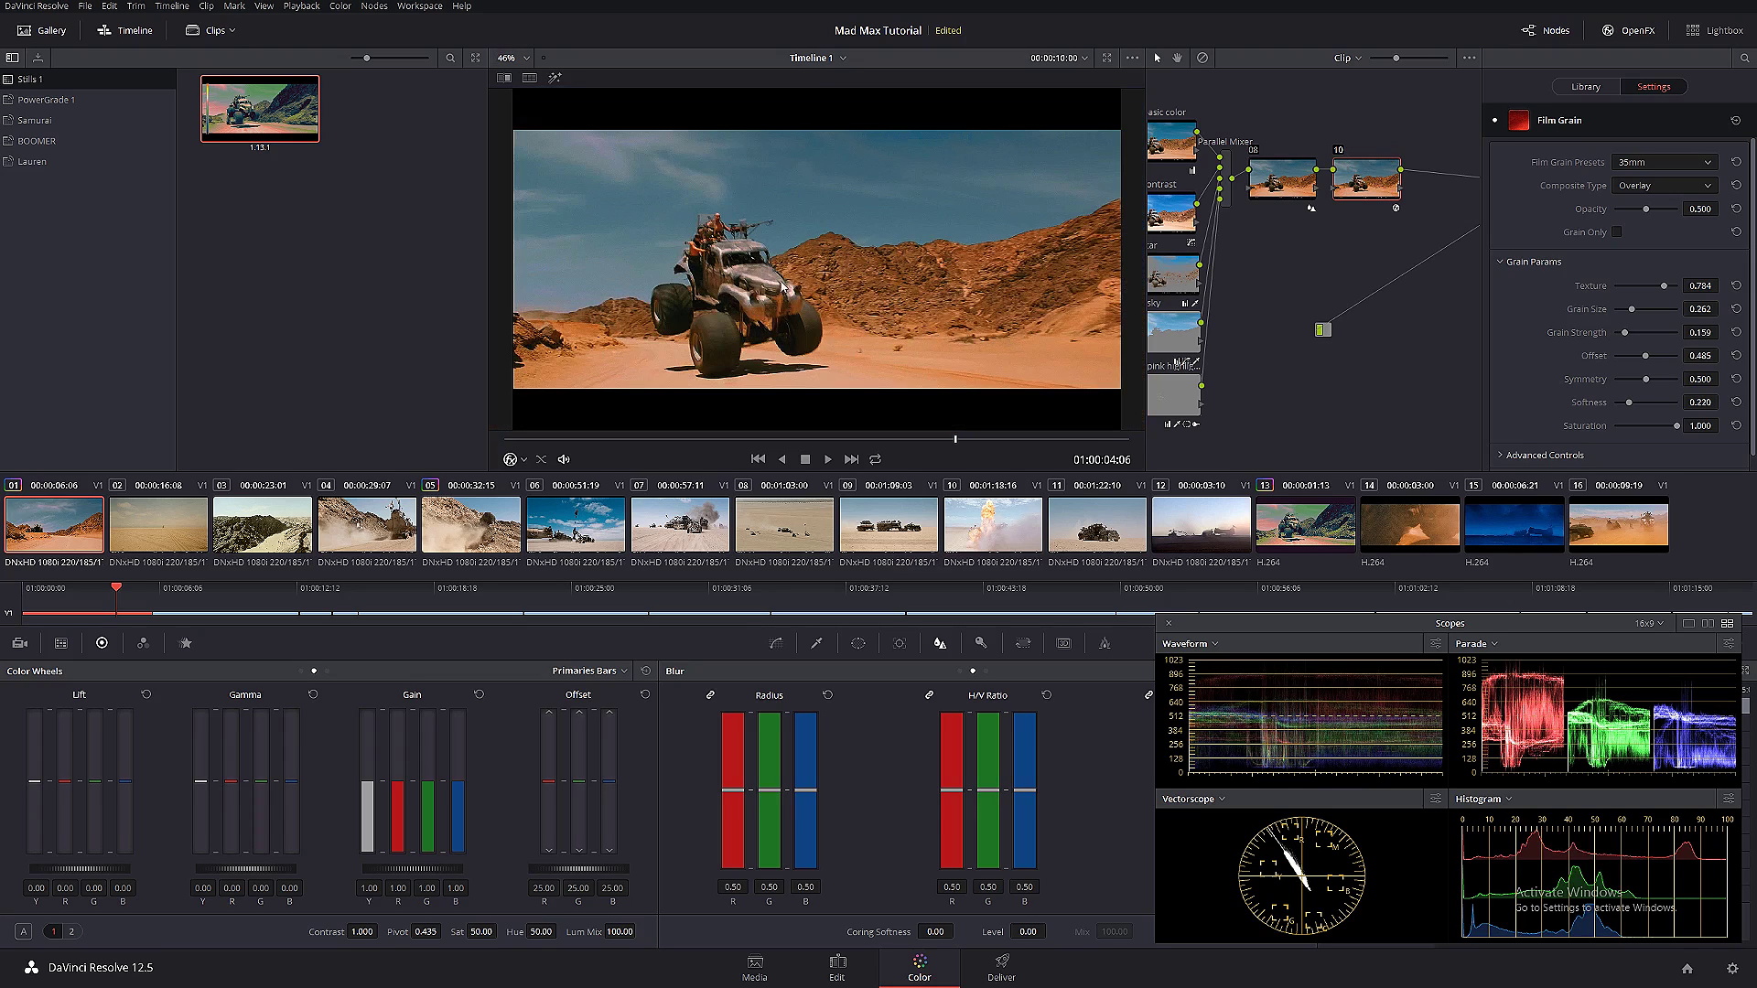
- Grab a still of the finished clip 01 grade and save the project
right_click(798, 205)
left_click(823, 209)
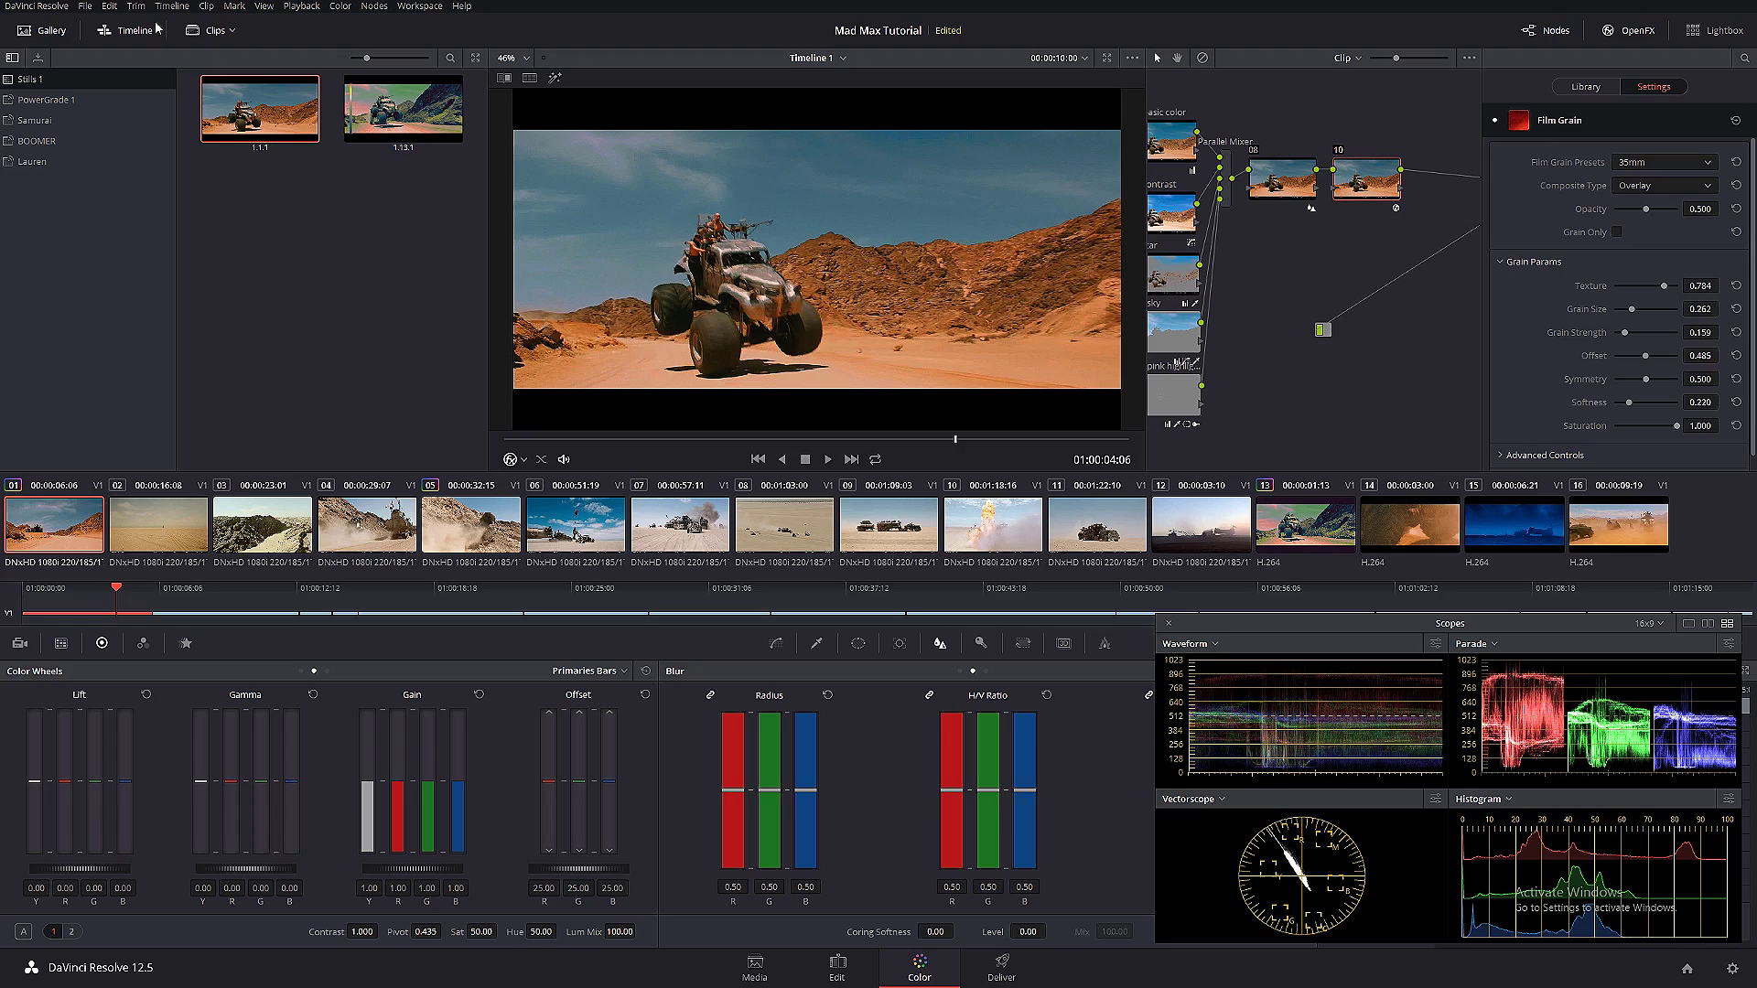
left_click(84, 10)
left_click(110, 66)
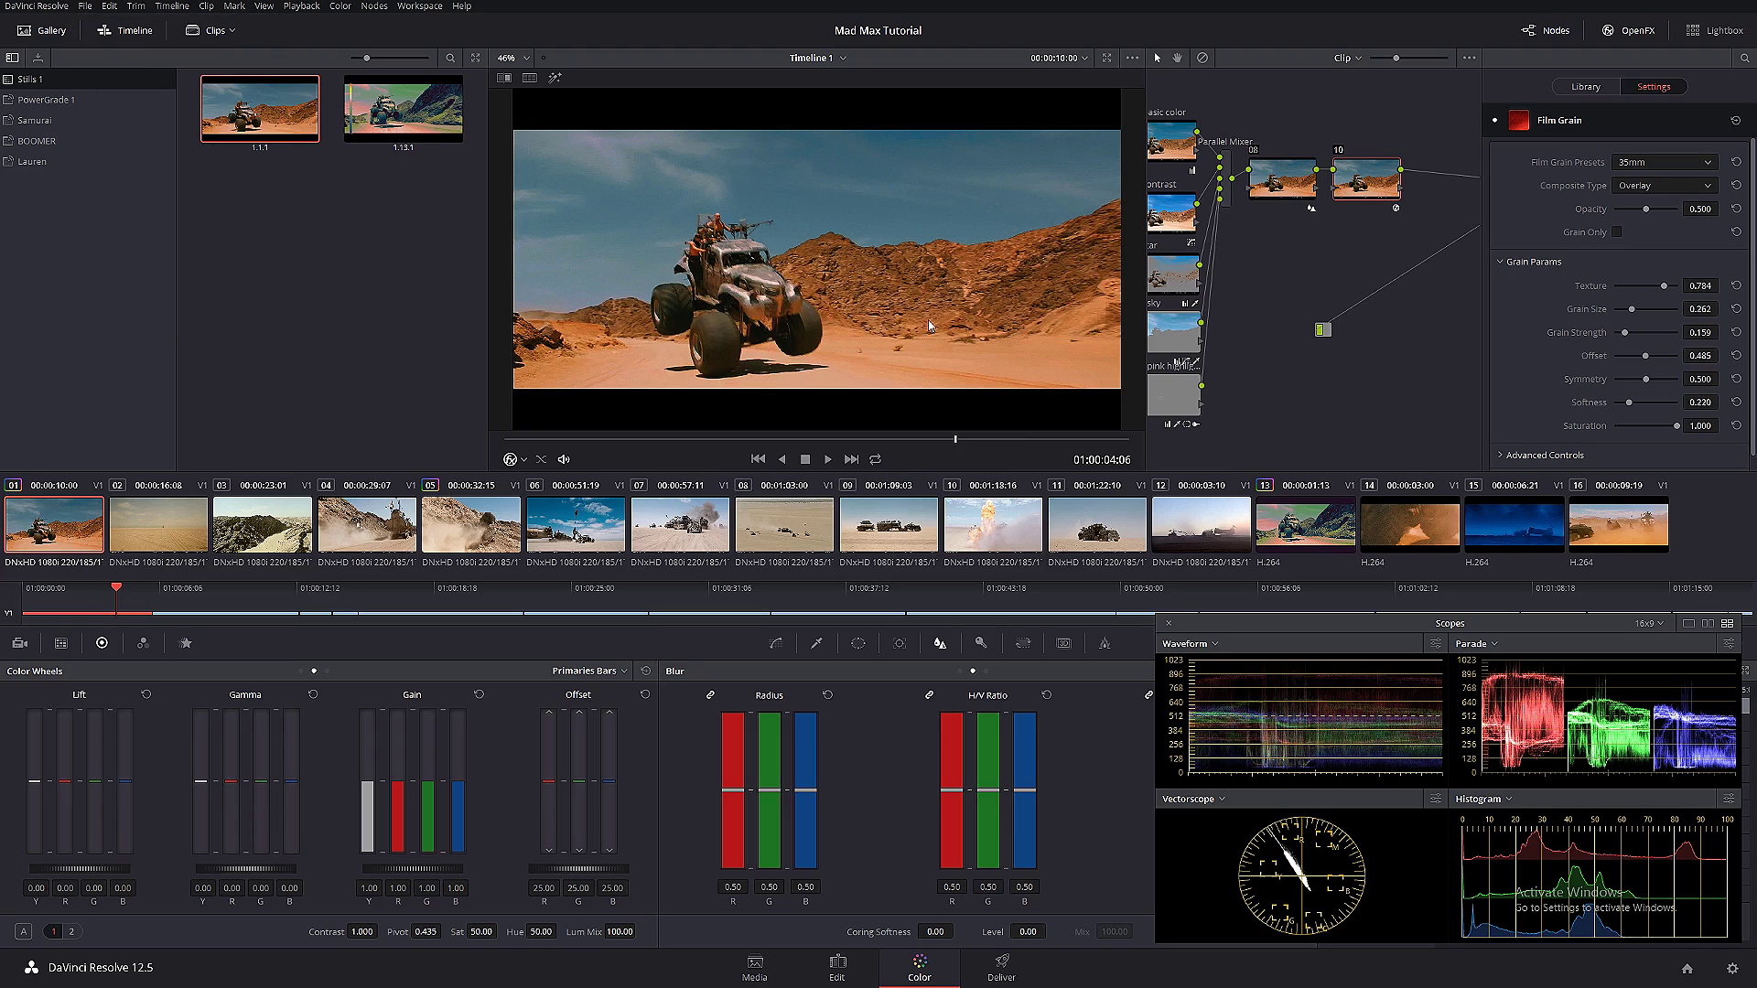